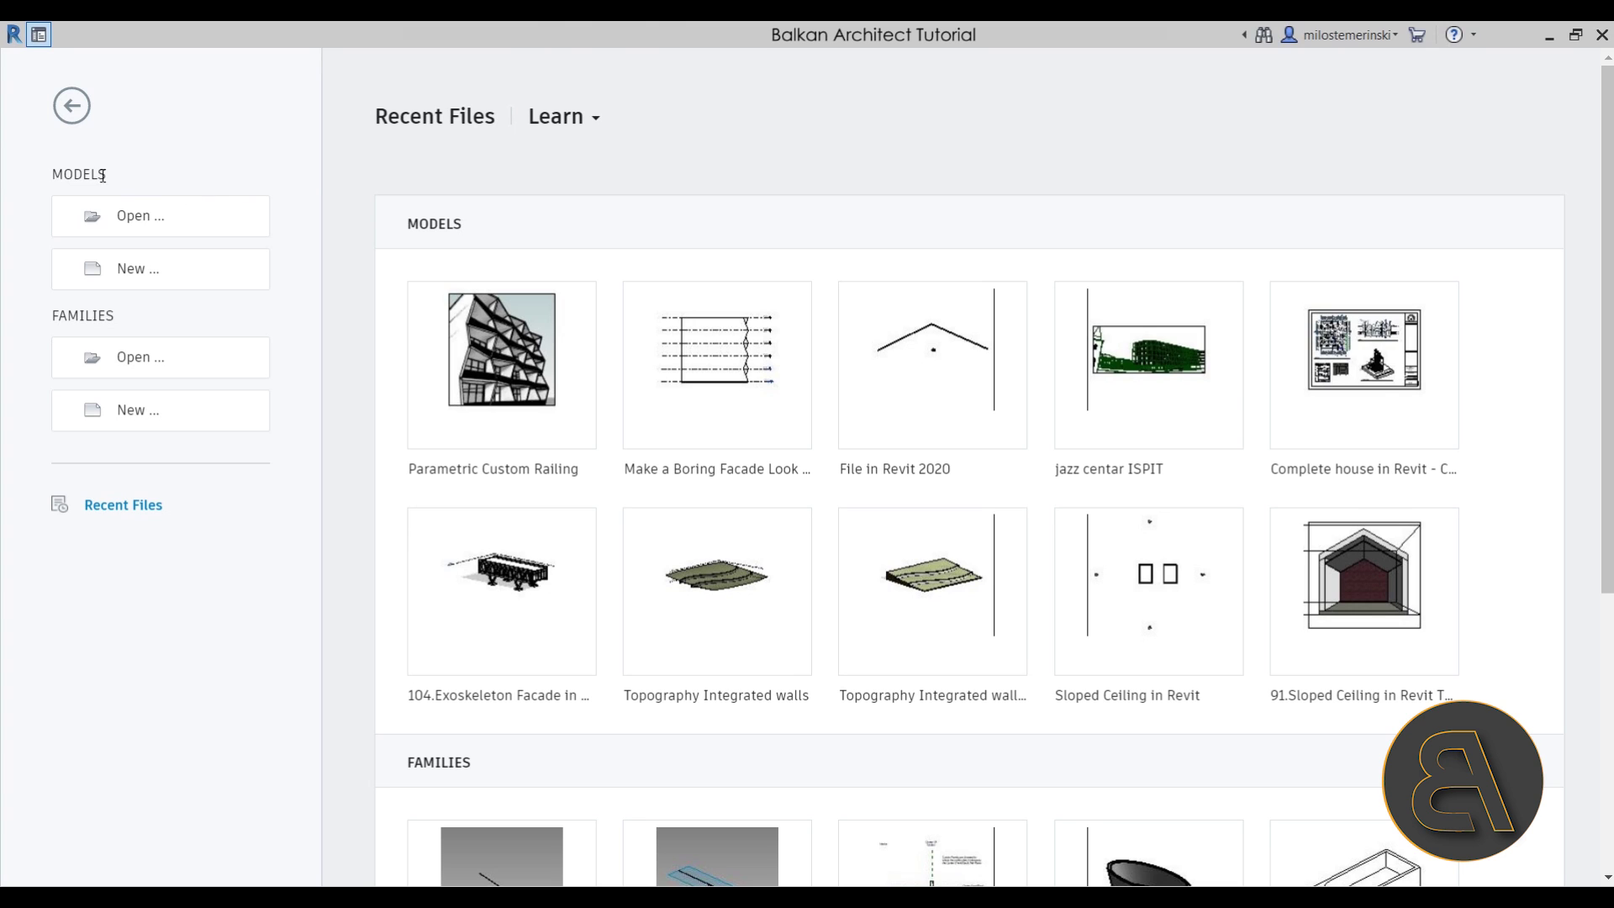
# - Create a new project from the Balkan Architect Template - Metric template
pyautogui.click(131, 271)
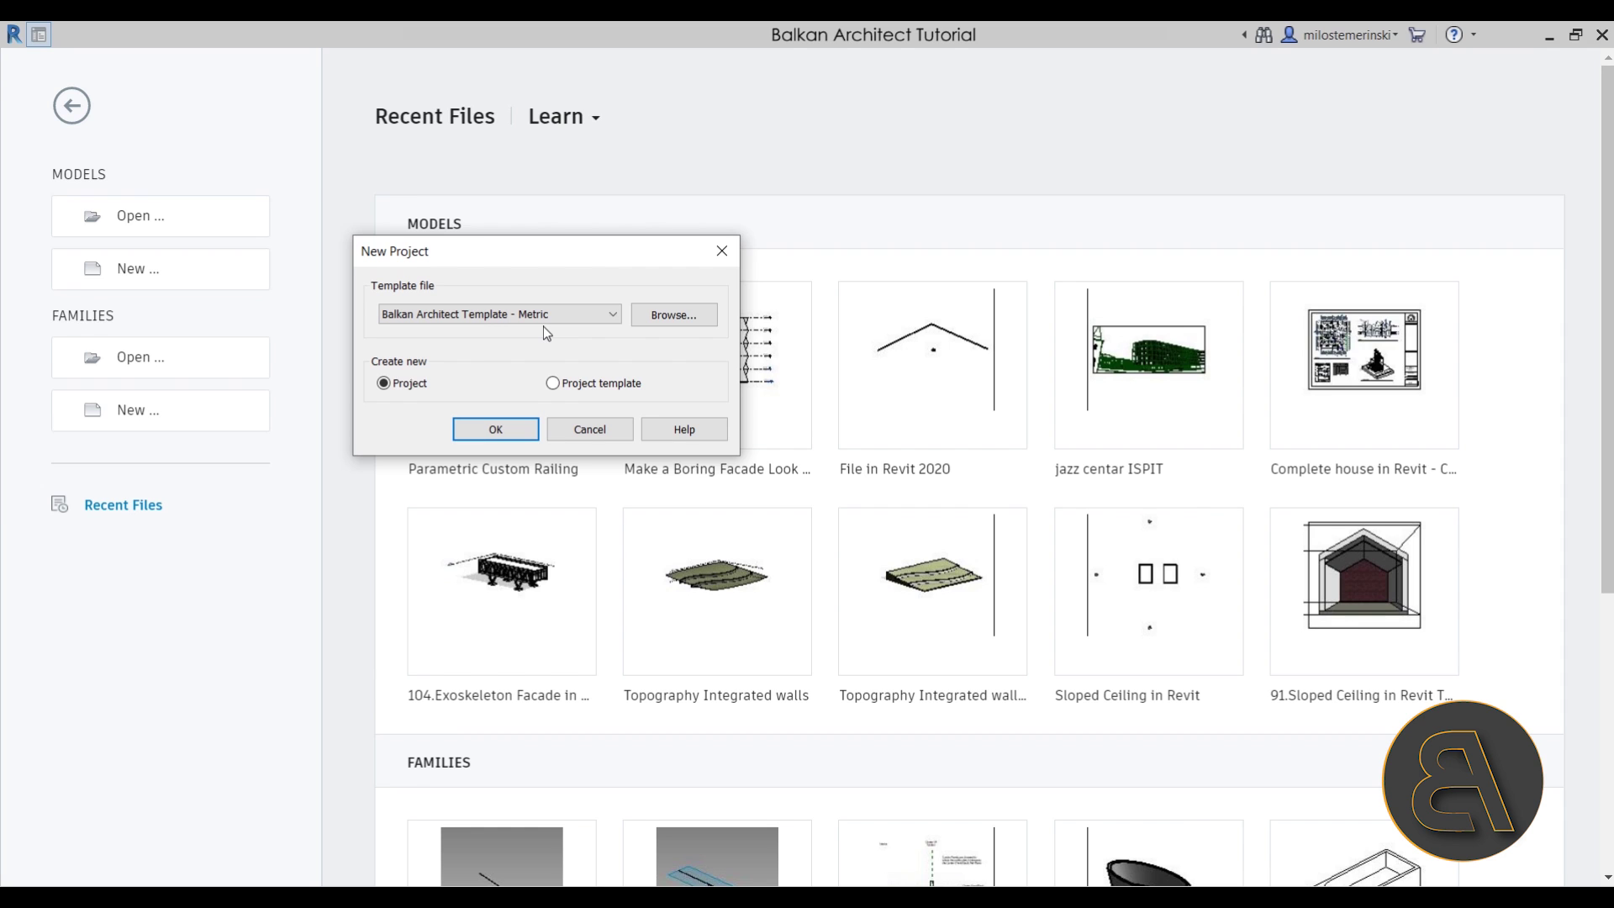
pyautogui.click(486, 431)
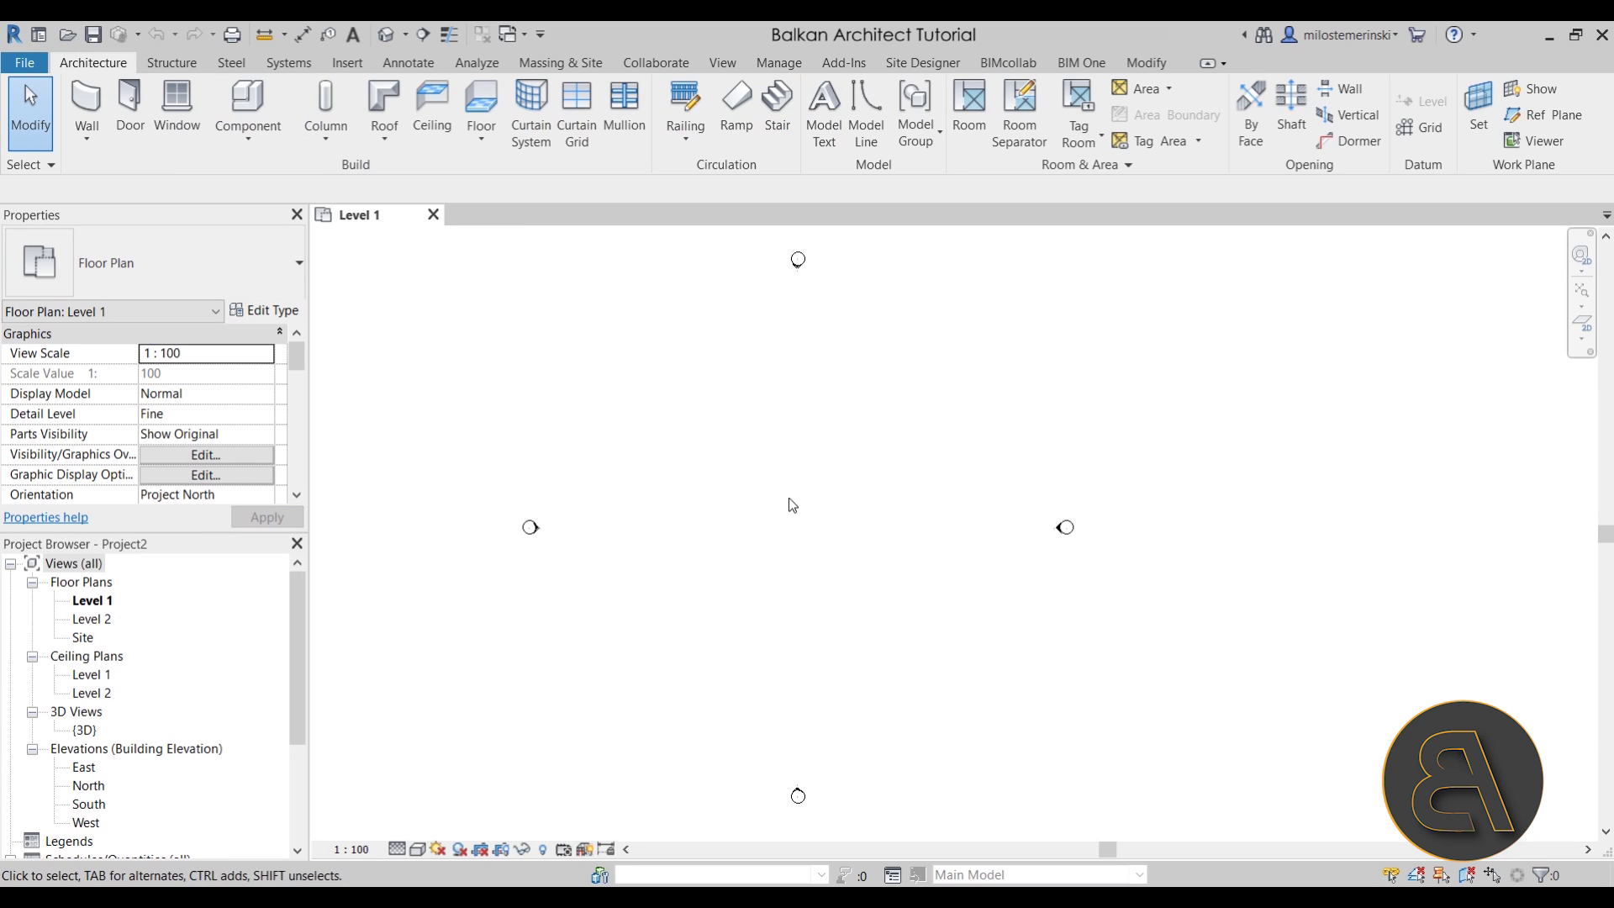
# - Draw two aligned horizontal grid lines about 6 m apart, placed between the West and East elevation markers
pyautogui.moveTo(793, 504); pyautogui.dragTo(732, 531, button='middle')
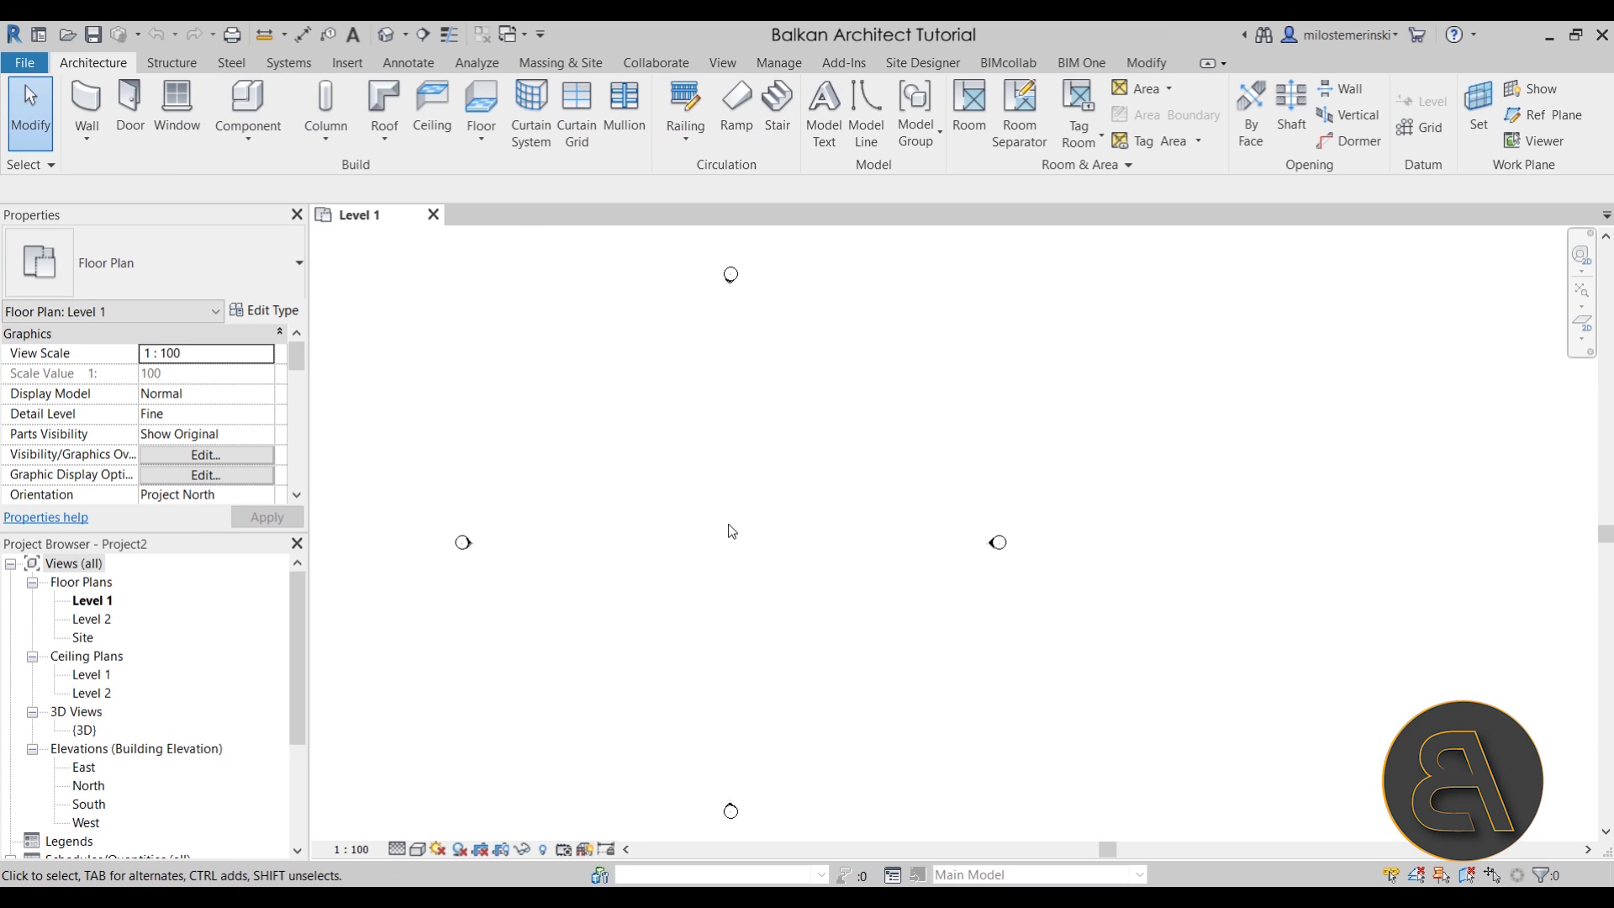
pyautogui.click(1430, 129)
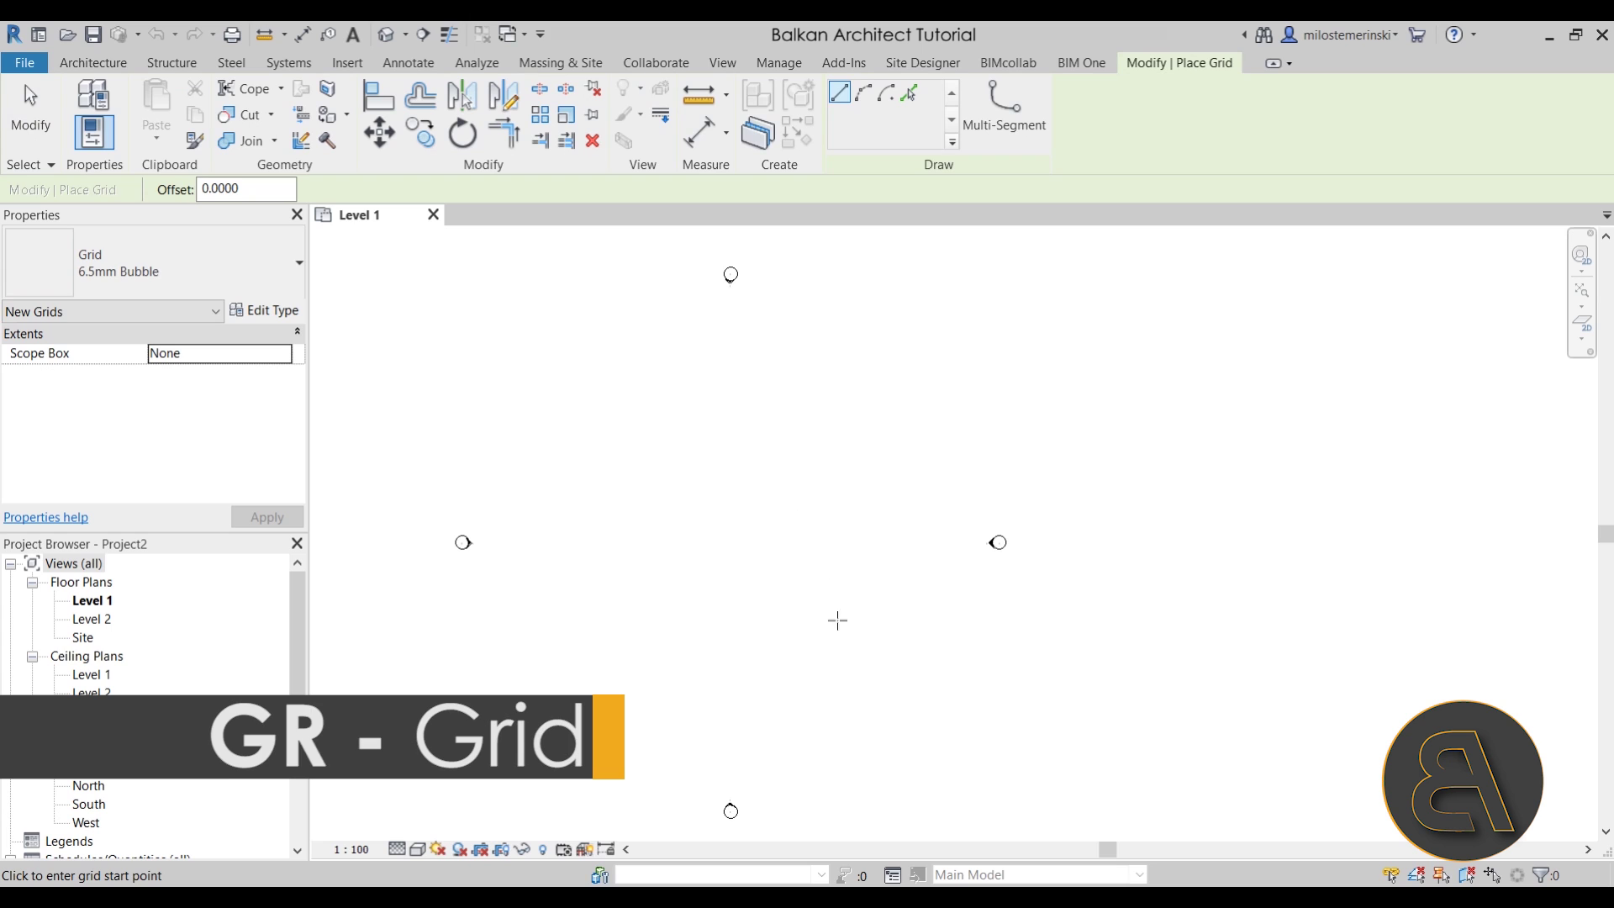
pyautogui.click(557, 606)
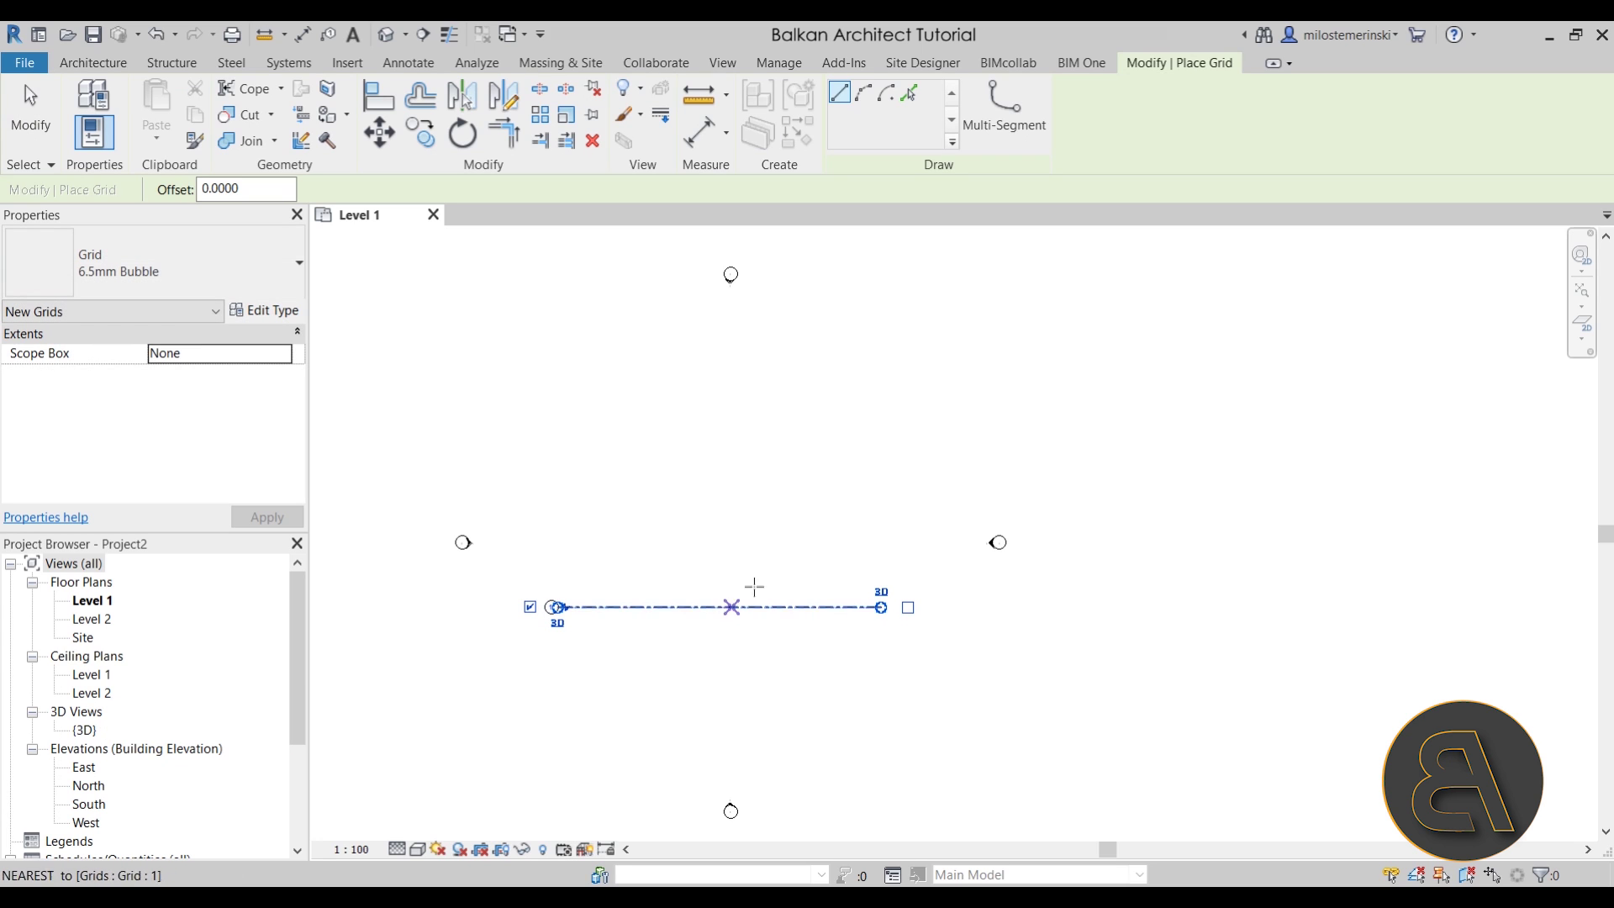
pyautogui.click(881, 529)
pyautogui.click(551, 543)
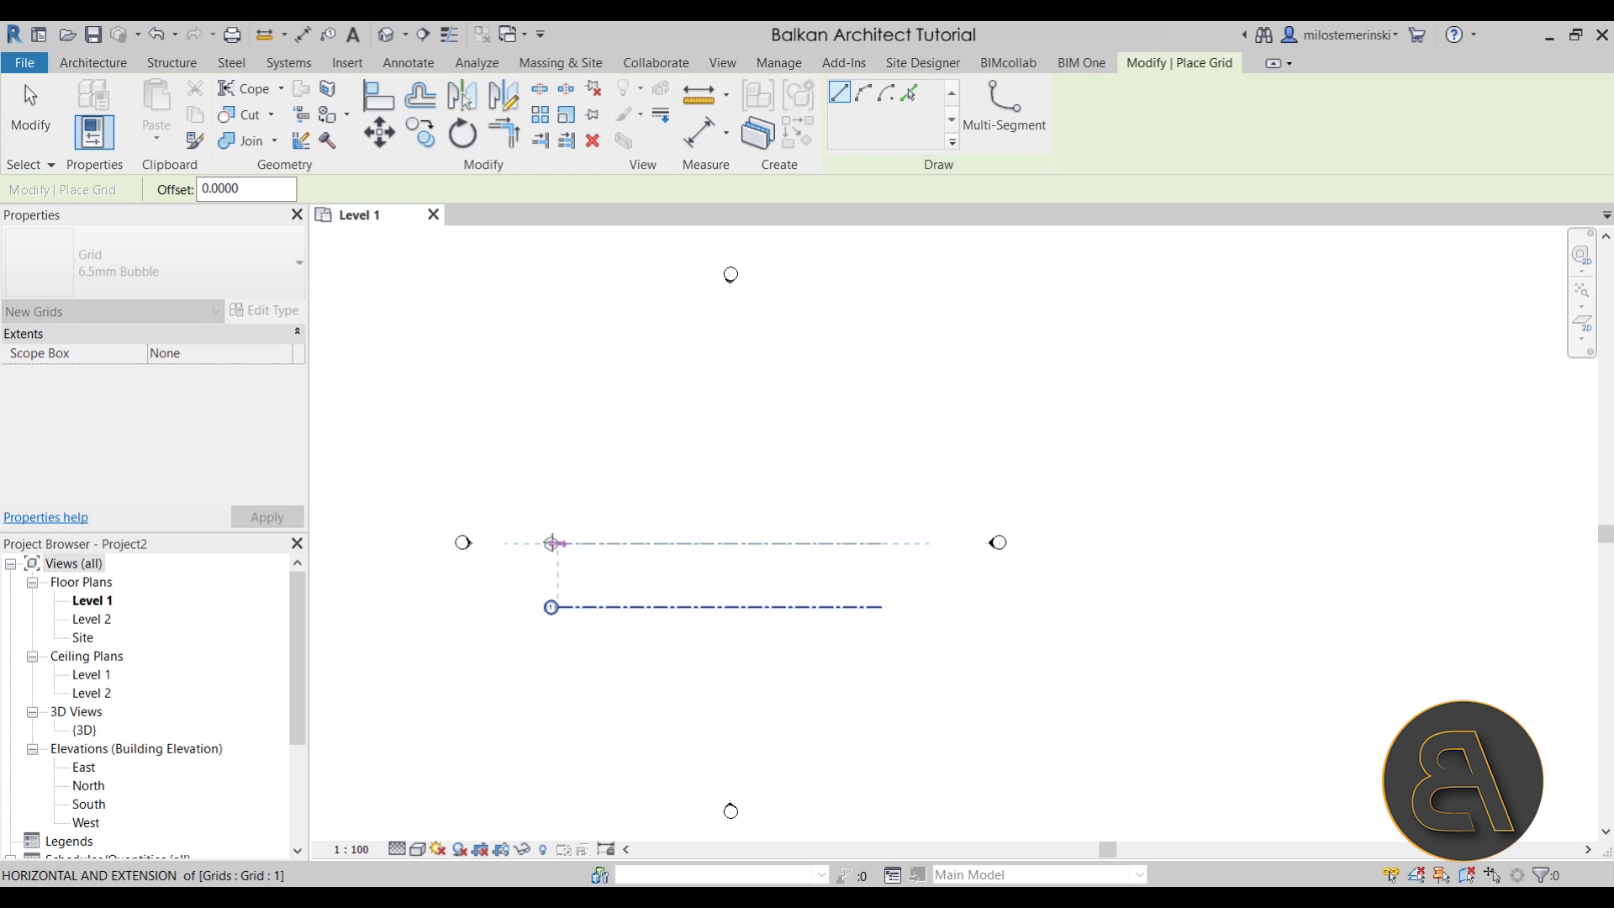
pyautogui.press('Escape')
pyautogui.press('Escape')
# - Move both grid lines upward so they lie above and below the side elevation markers
pyautogui.moveTo(725, 653); pyautogui.dragTo(629, 464)
pyautogui.moveTo(666, 543); pyautogui.dragTo(698, 505)
pyautogui.press('Escape')
# - Stretch both ends of the grid lines outward past the West and East elevation markers
pyautogui.scroll(1, 714, 590)
pyautogui.click(602, 570)
pyautogui.moveTo(567, 570); pyautogui.dragTo(412, 570)
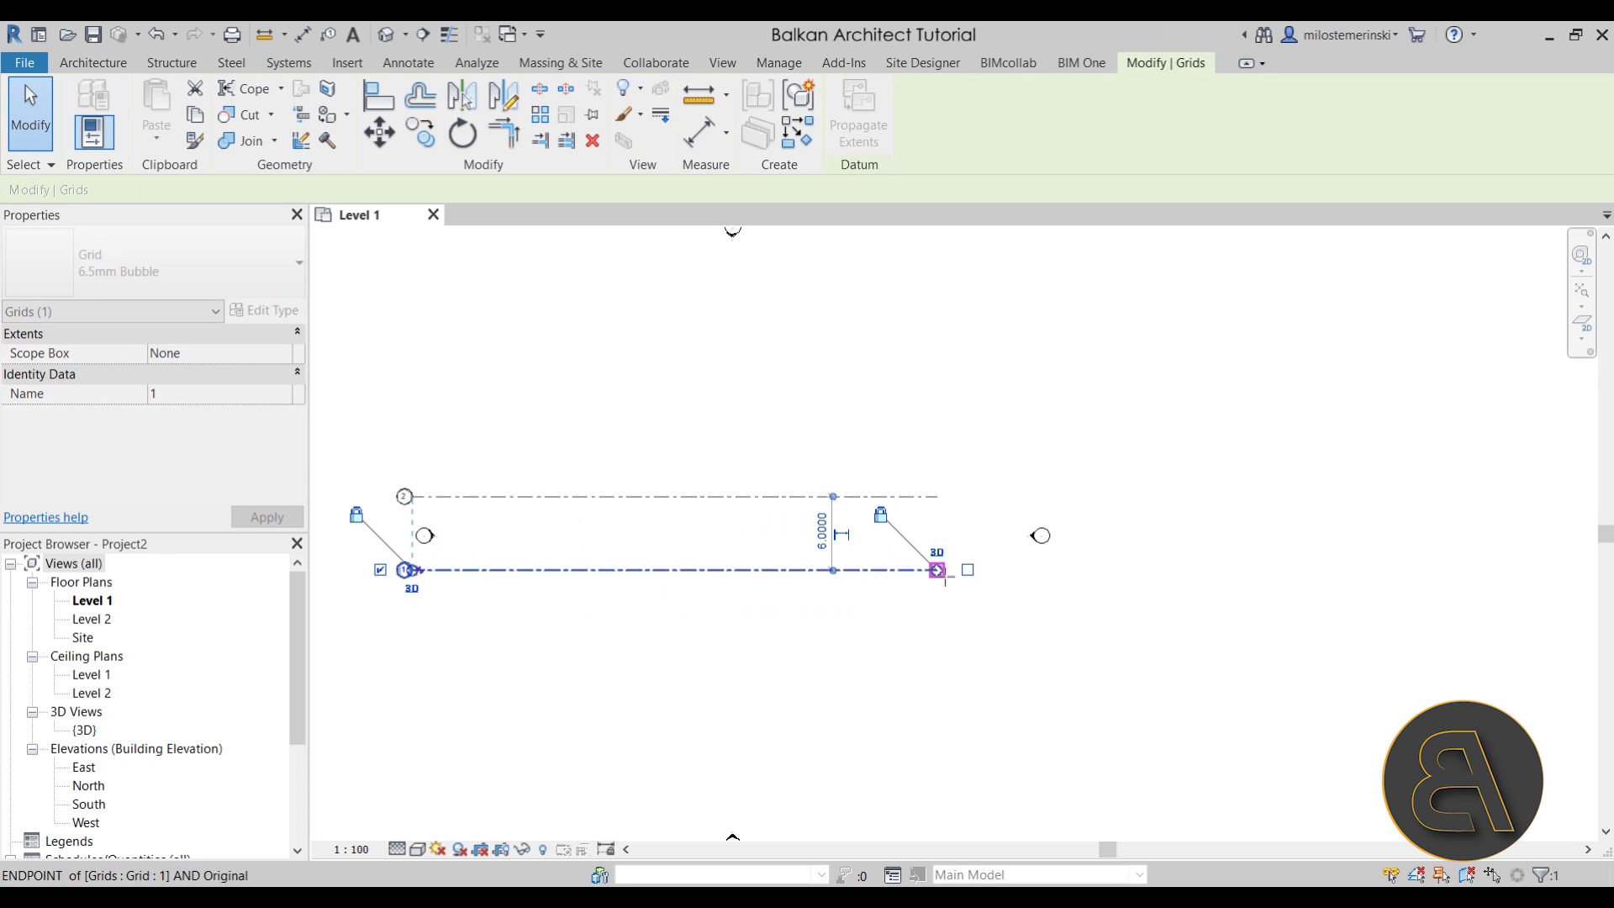
pyautogui.moveTo(937, 570); pyautogui.dragTo(1066, 570)
pyautogui.press('Escape')
# - Open the South elevation view from its marker in the floor plan
pyautogui.scroll(-2, 723, 572)
pyautogui.scroll(1, 735, 577)
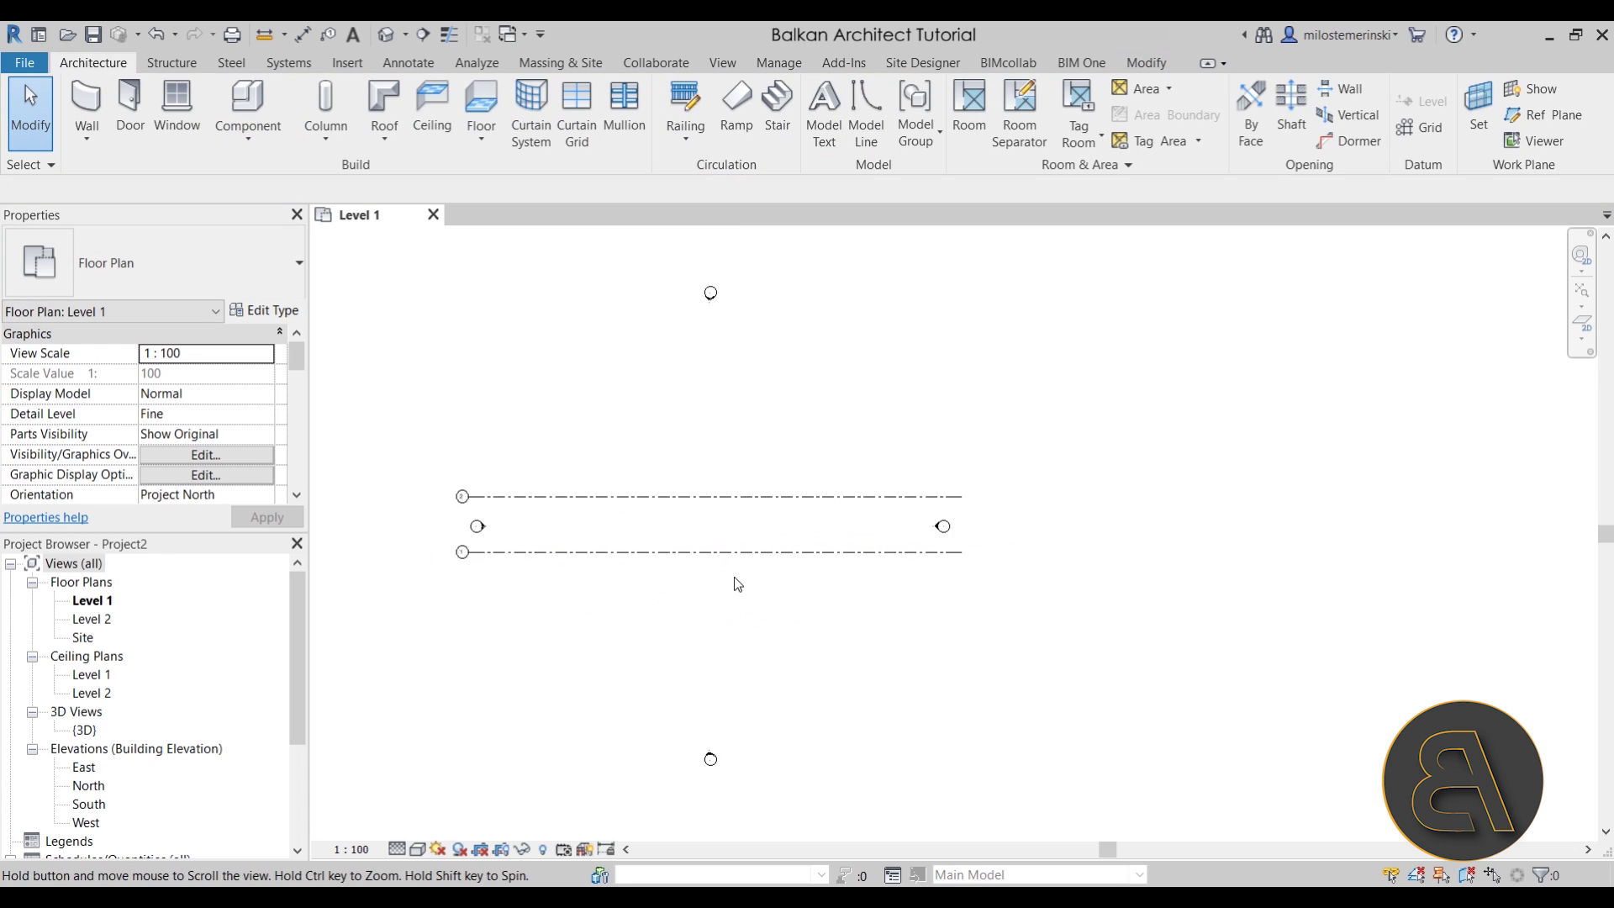
pyautogui.scroll(-1, 727, 629)
pyautogui.moveTo(727, 630); pyautogui.dragTo(713, 585, button='middle')
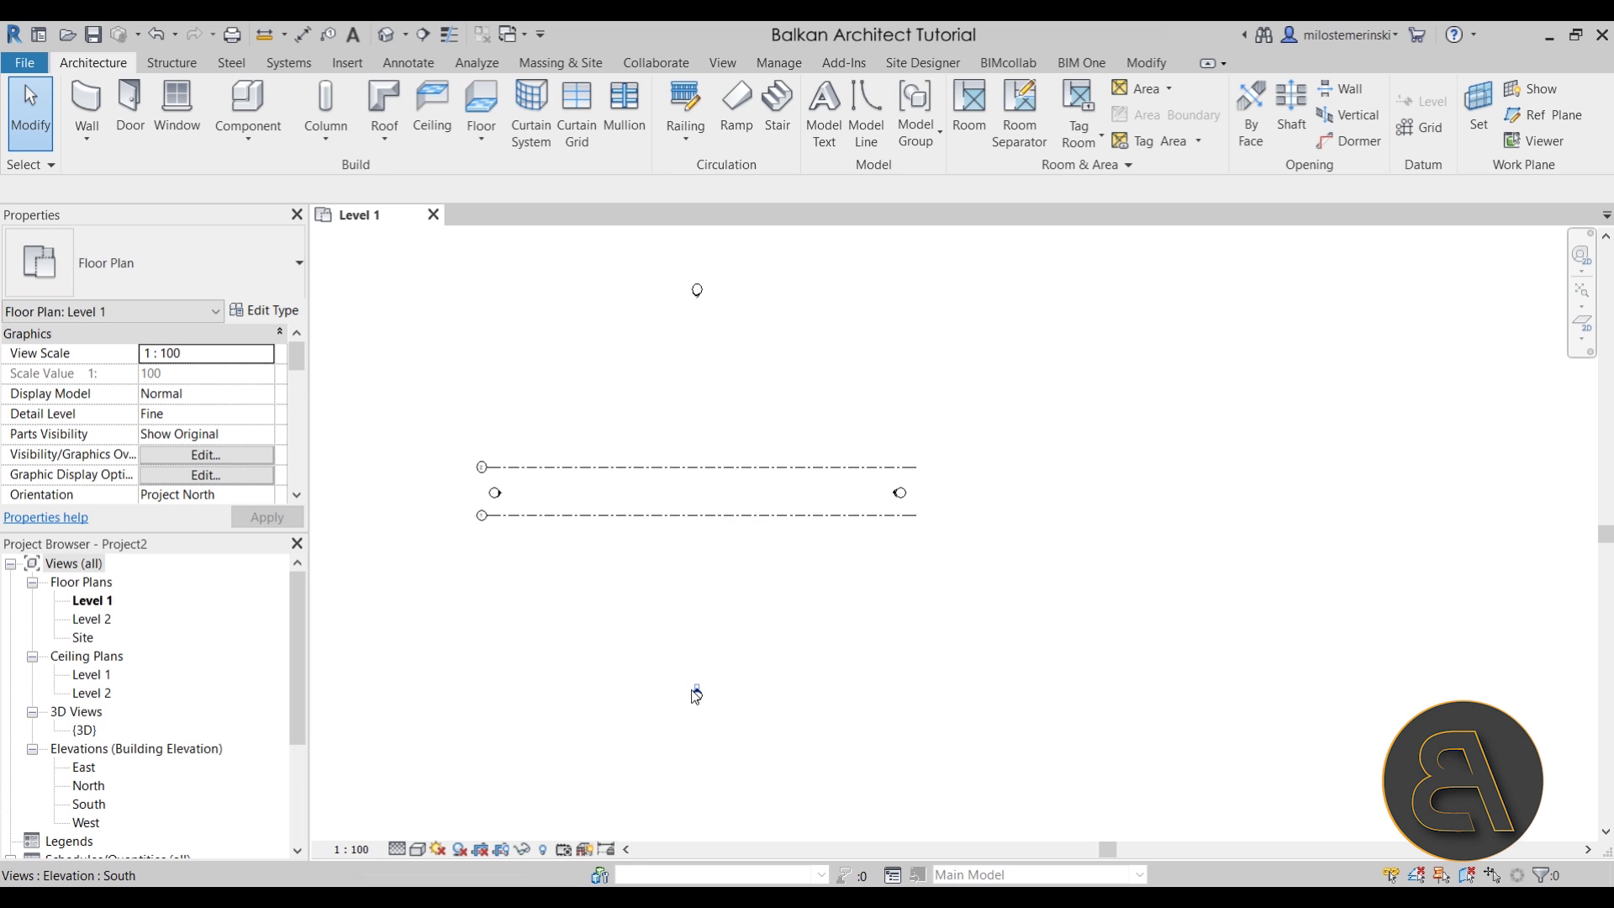
pyautogui.doubleClick(696, 691)
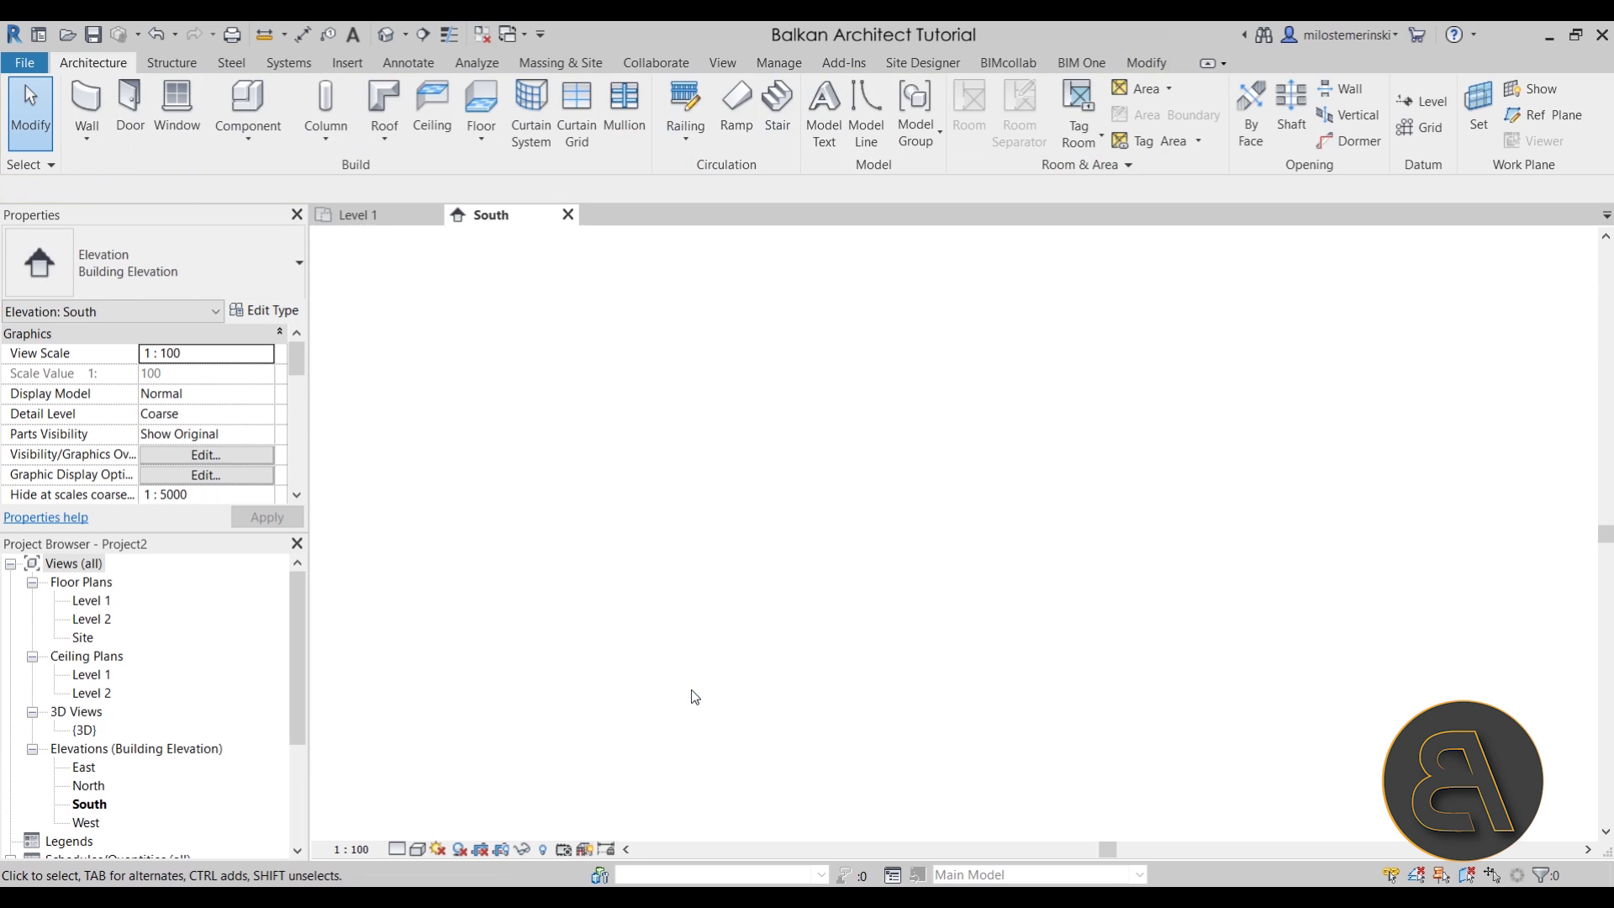
# - Set the elevation of Level 2 to 4 m
pyautogui.scroll(-2, 841, 530)
pyautogui.click(734, 461)
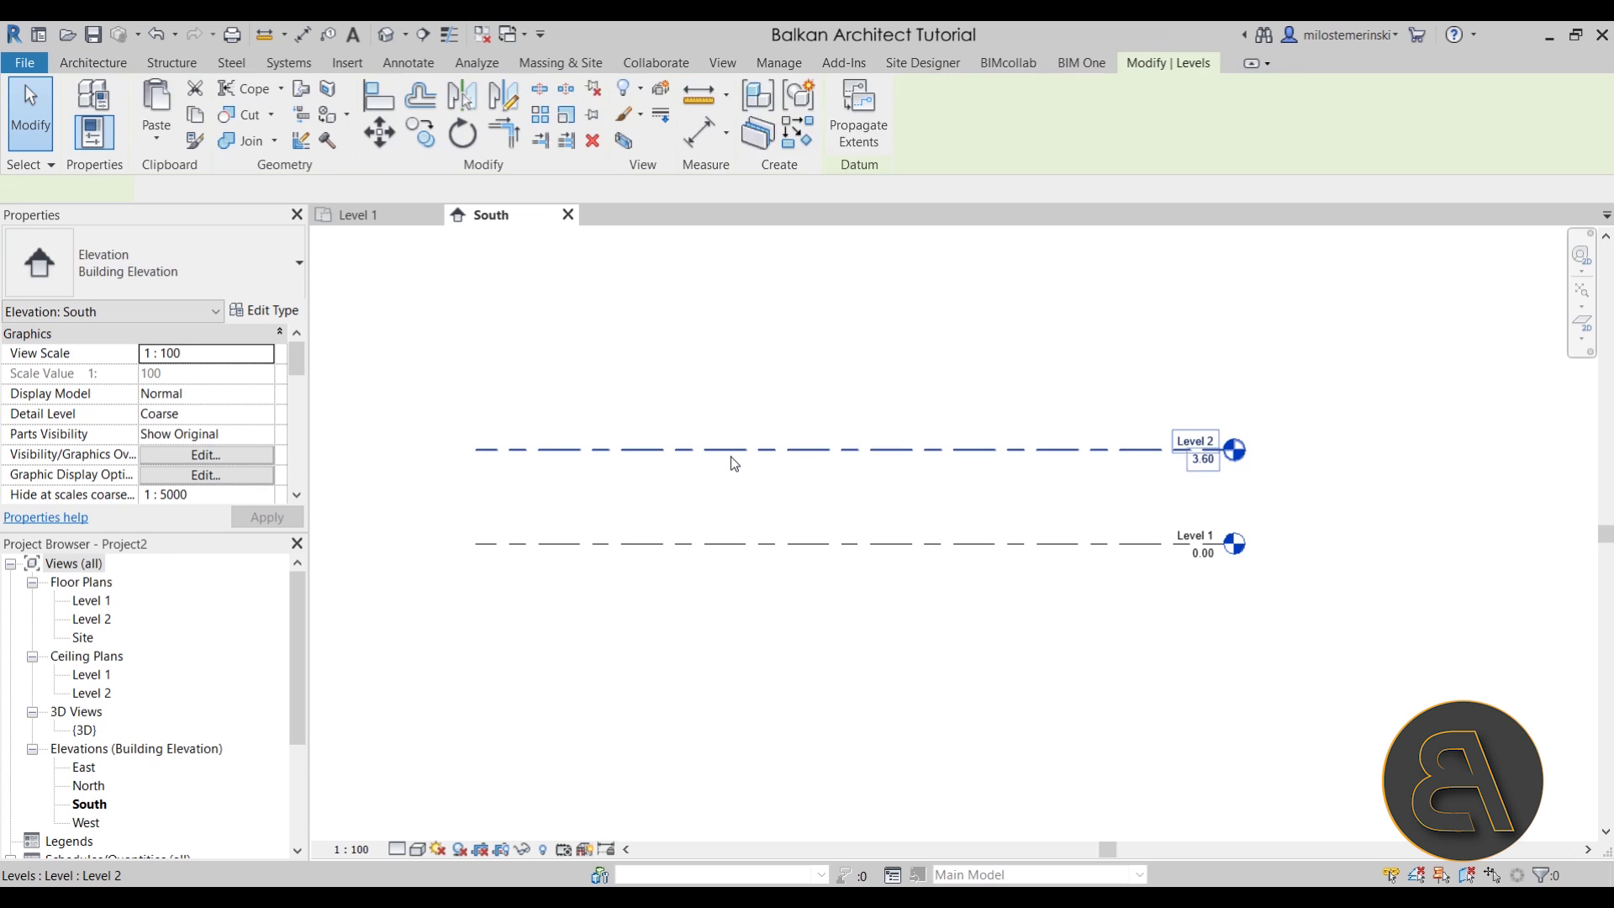
pyautogui.click(1201, 460)
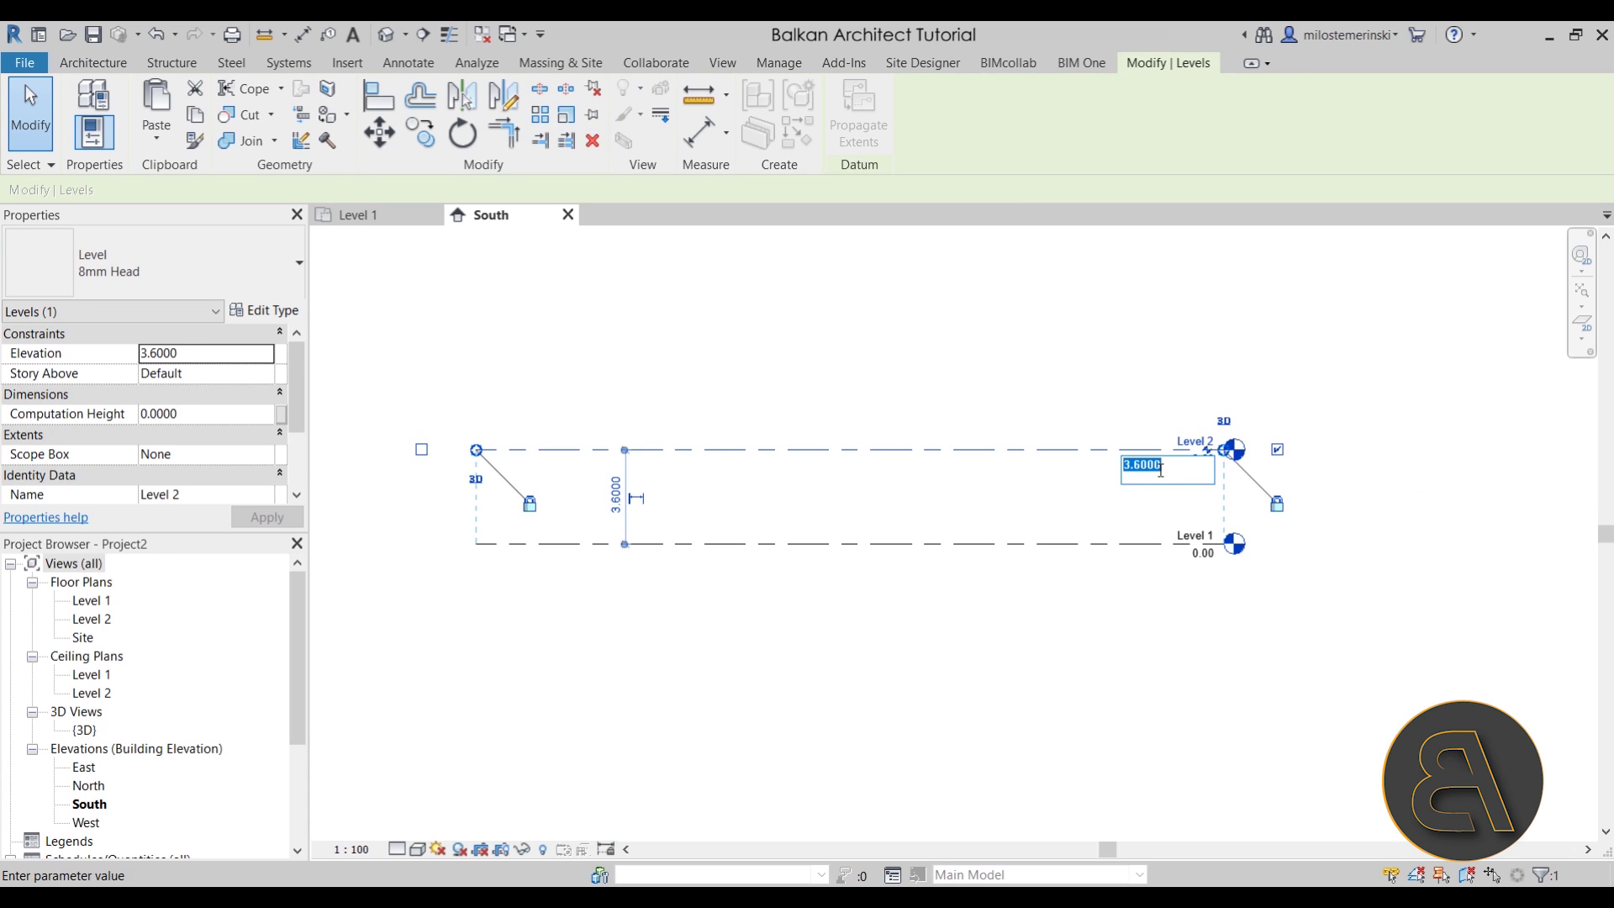
pyautogui.write('4')
pyautogui.press('Return')
pyautogui.click(1020, 511)
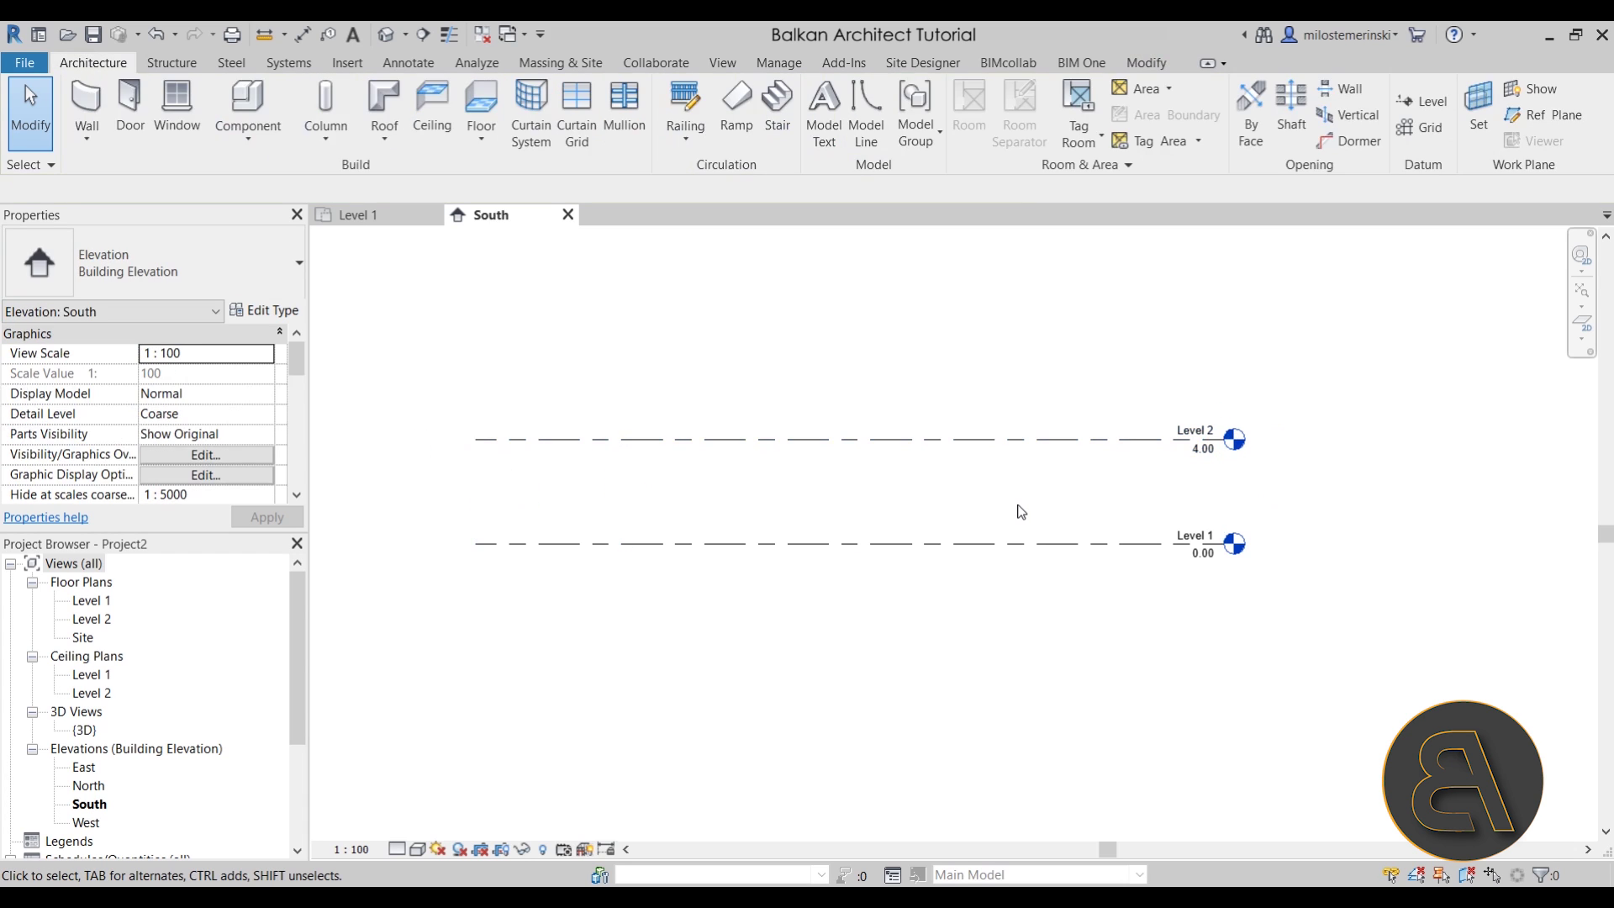
# - Add a third level at elevation 8.00, 4 m above Level 2 and aligned with the ends of the existing levels
pyautogui.click(1422, 101)
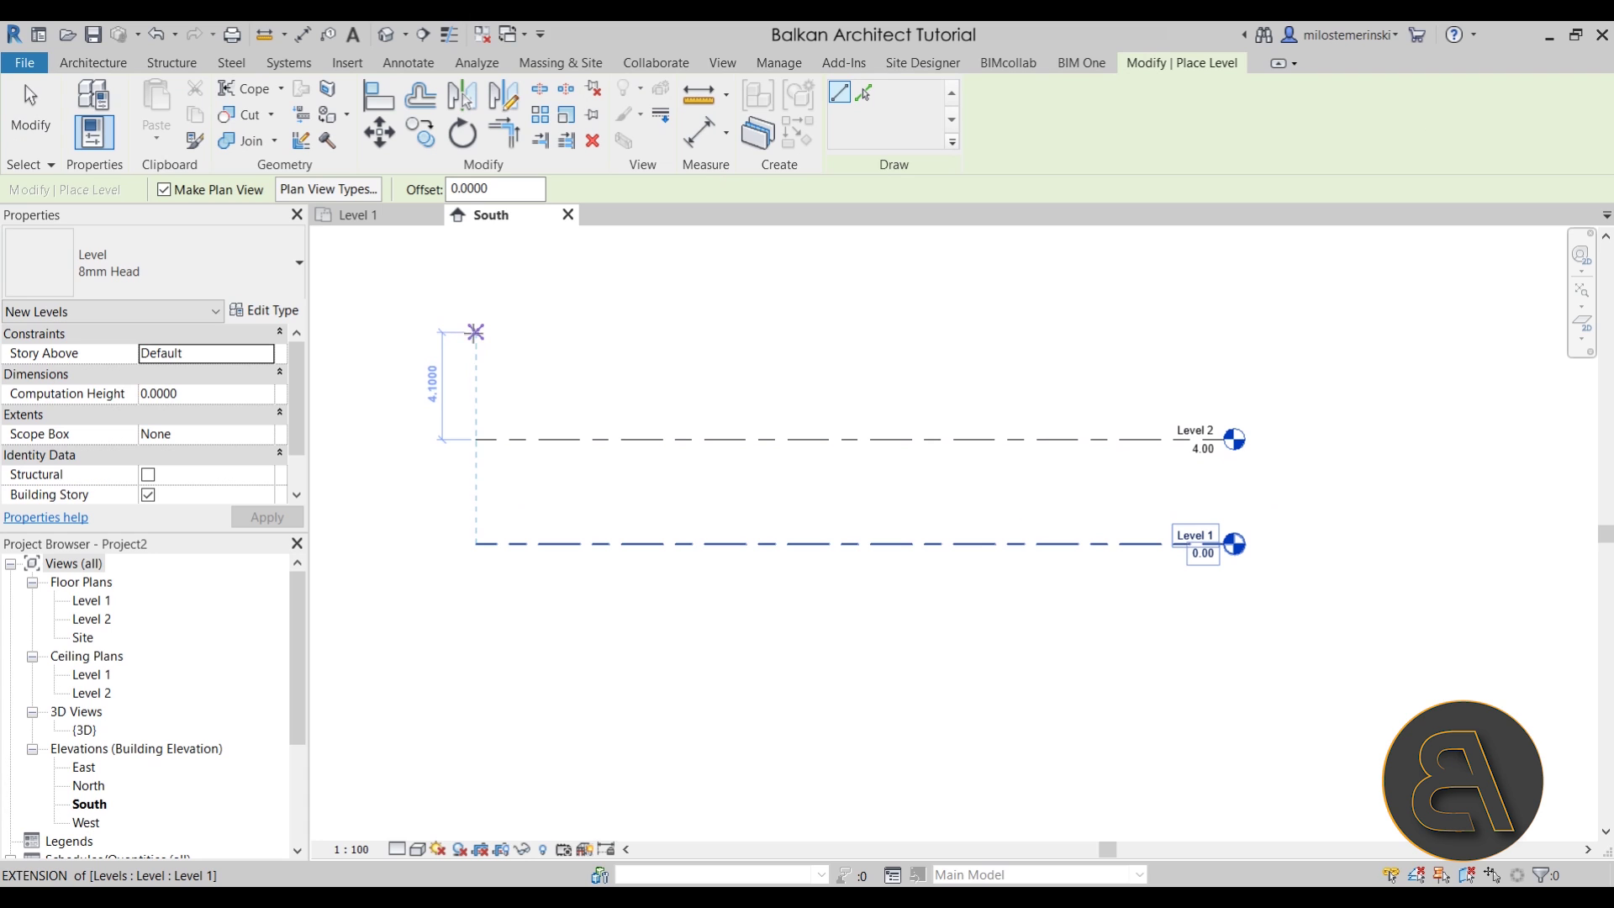
pyautogui.click(475, 335)
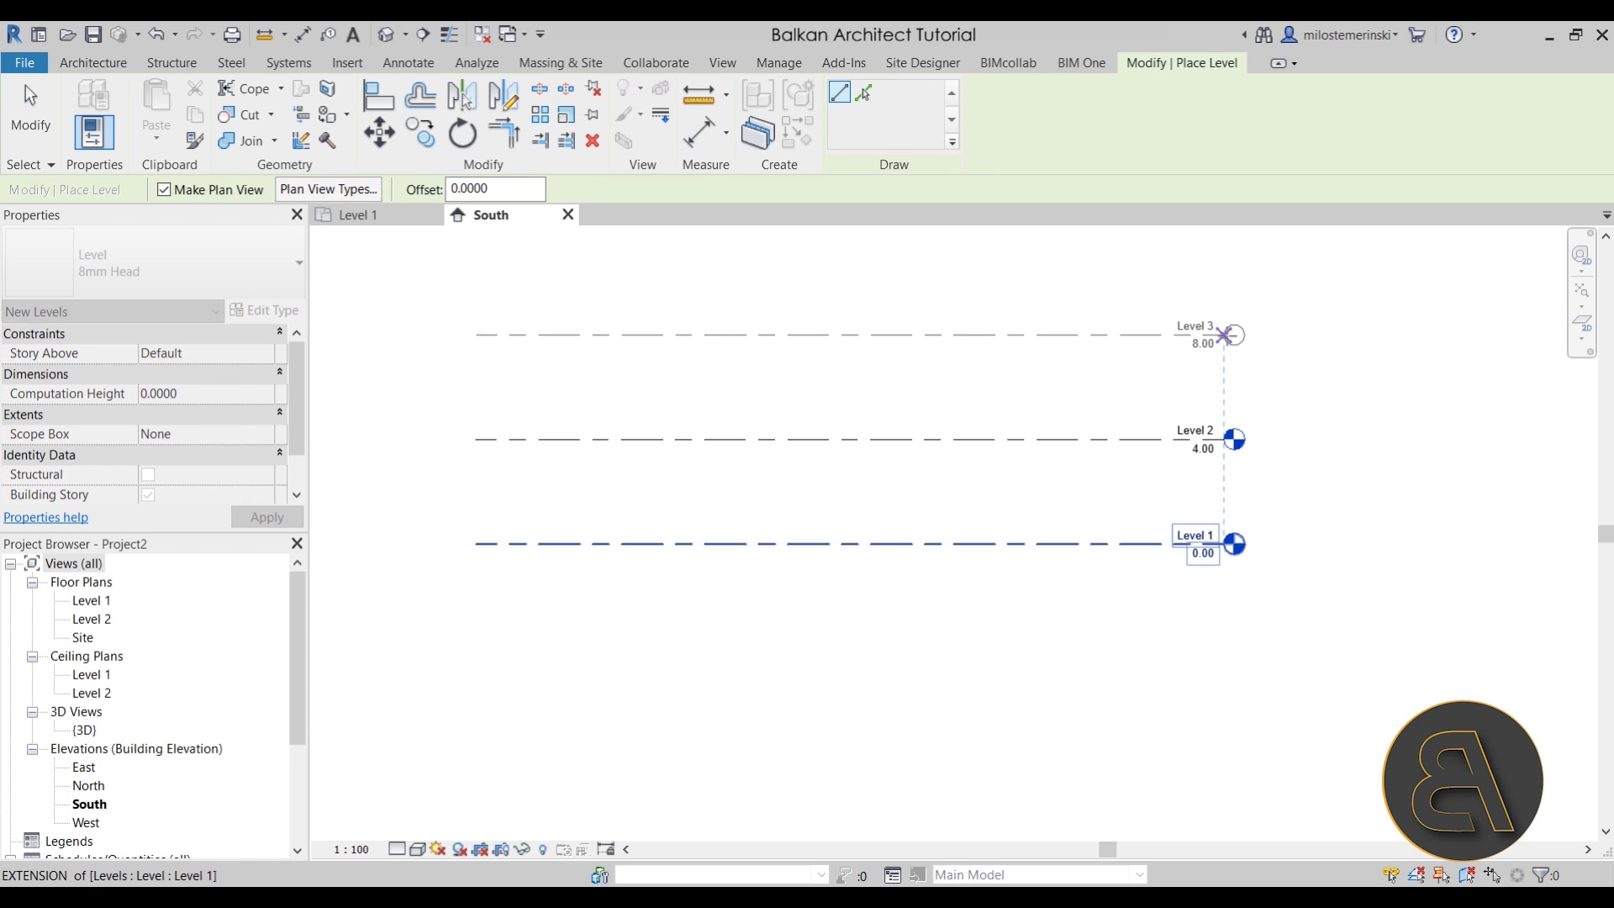
pyautogui.click(1224, 334)
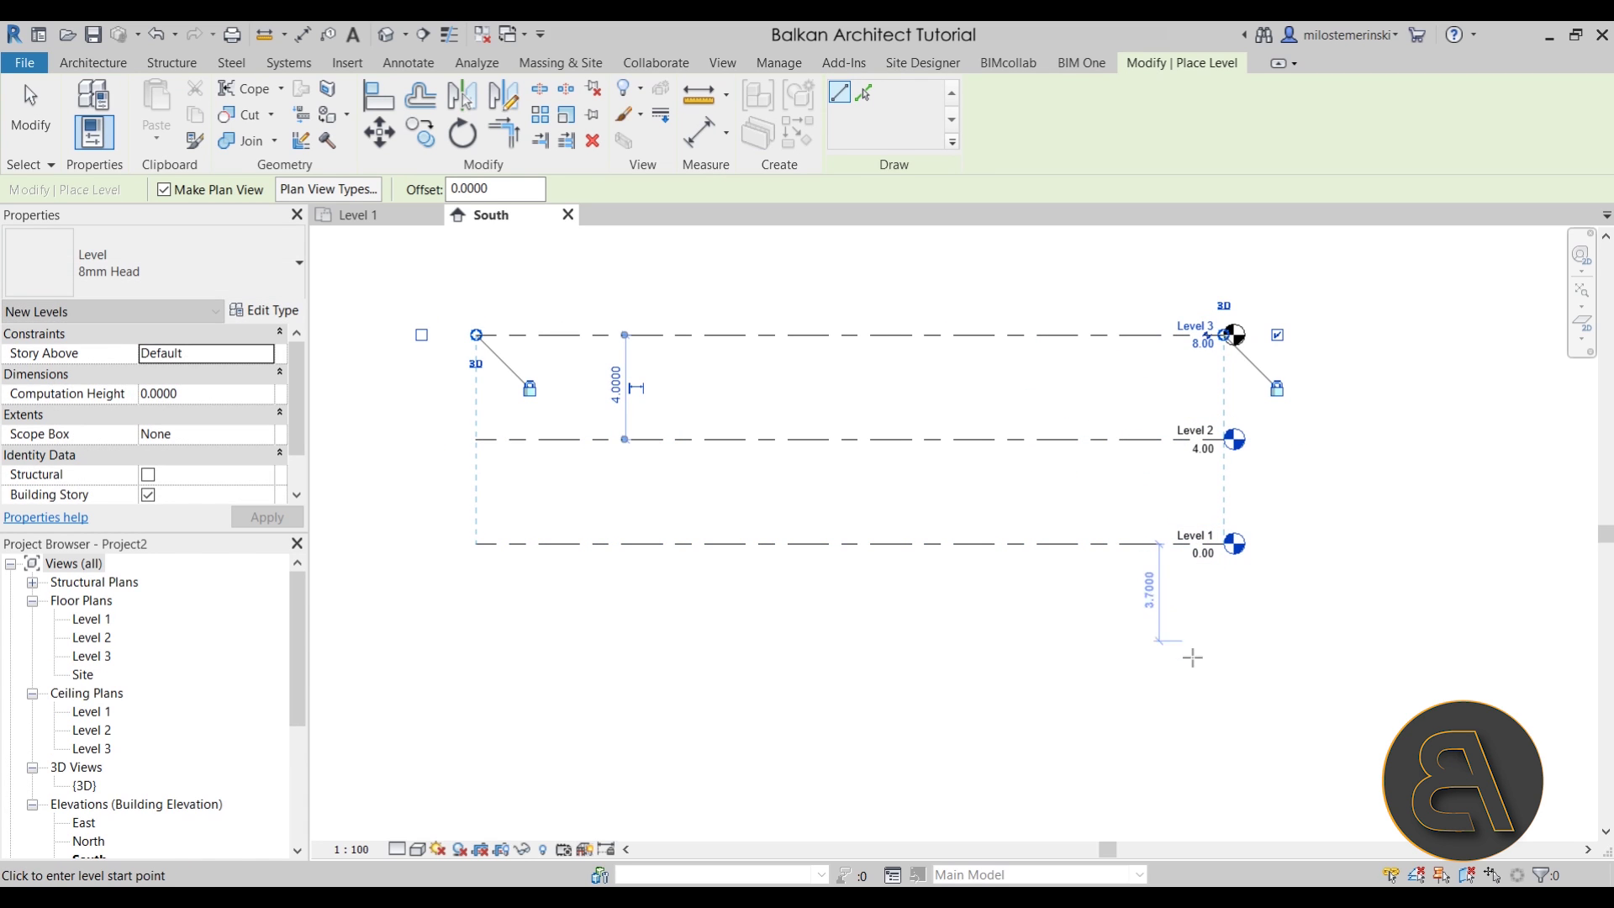
pyautogui.press('Escape')
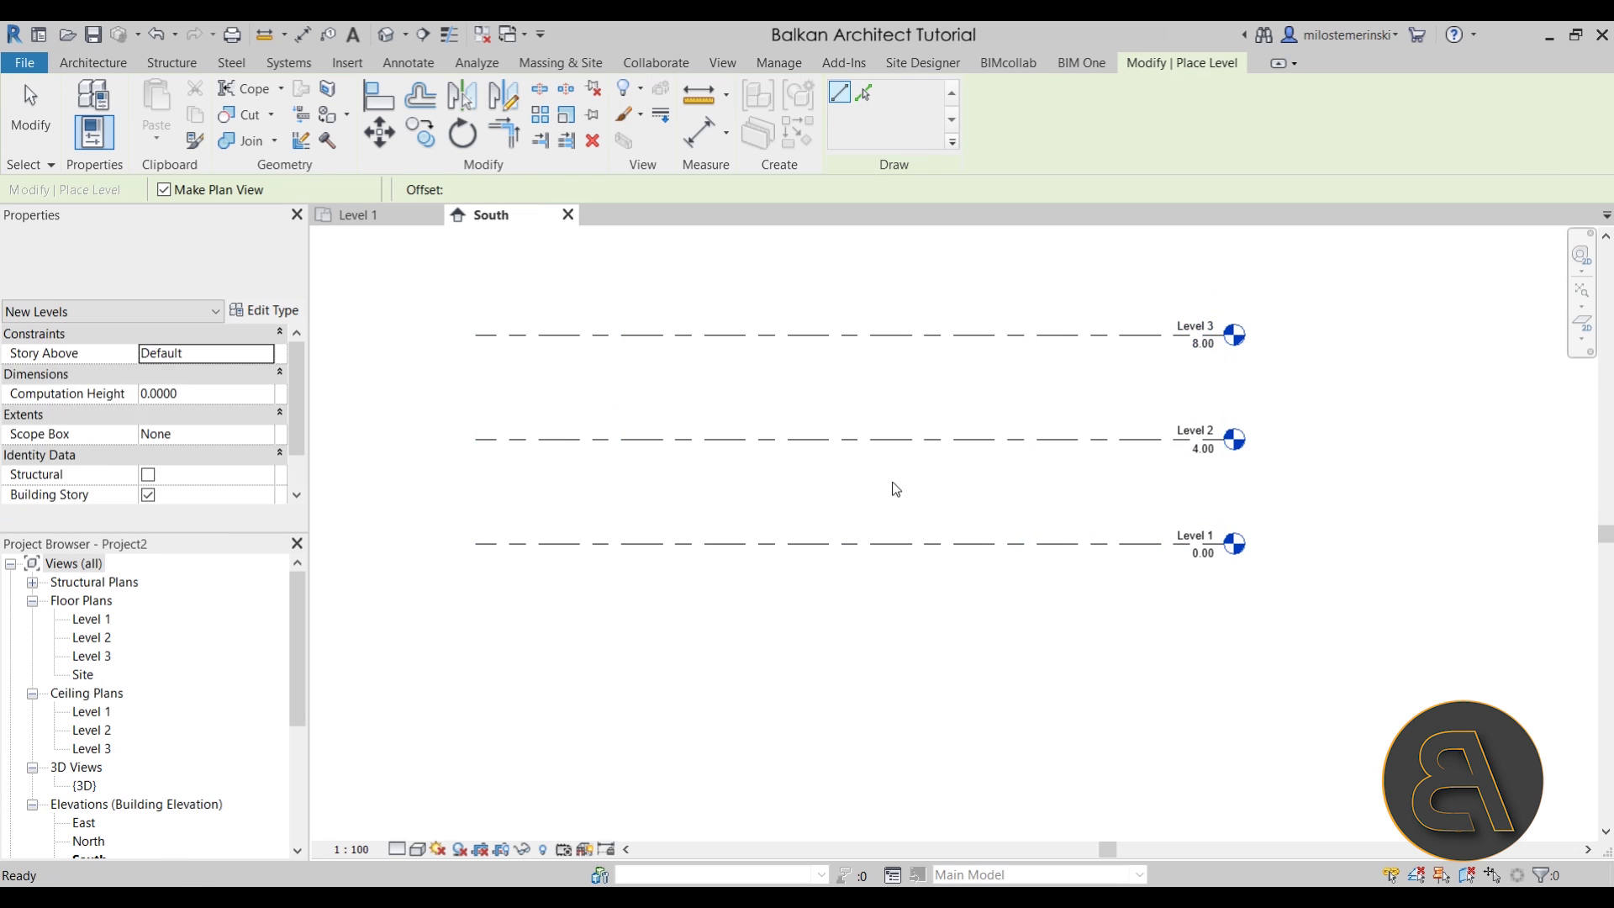
pyautogui.press('Escape')
# - Start a model line in the South elevation using Grid : 1 as the named work plane
pyautogui.moveTo(864, 493); pyautogui.dragTo(775, 491, button='middle')
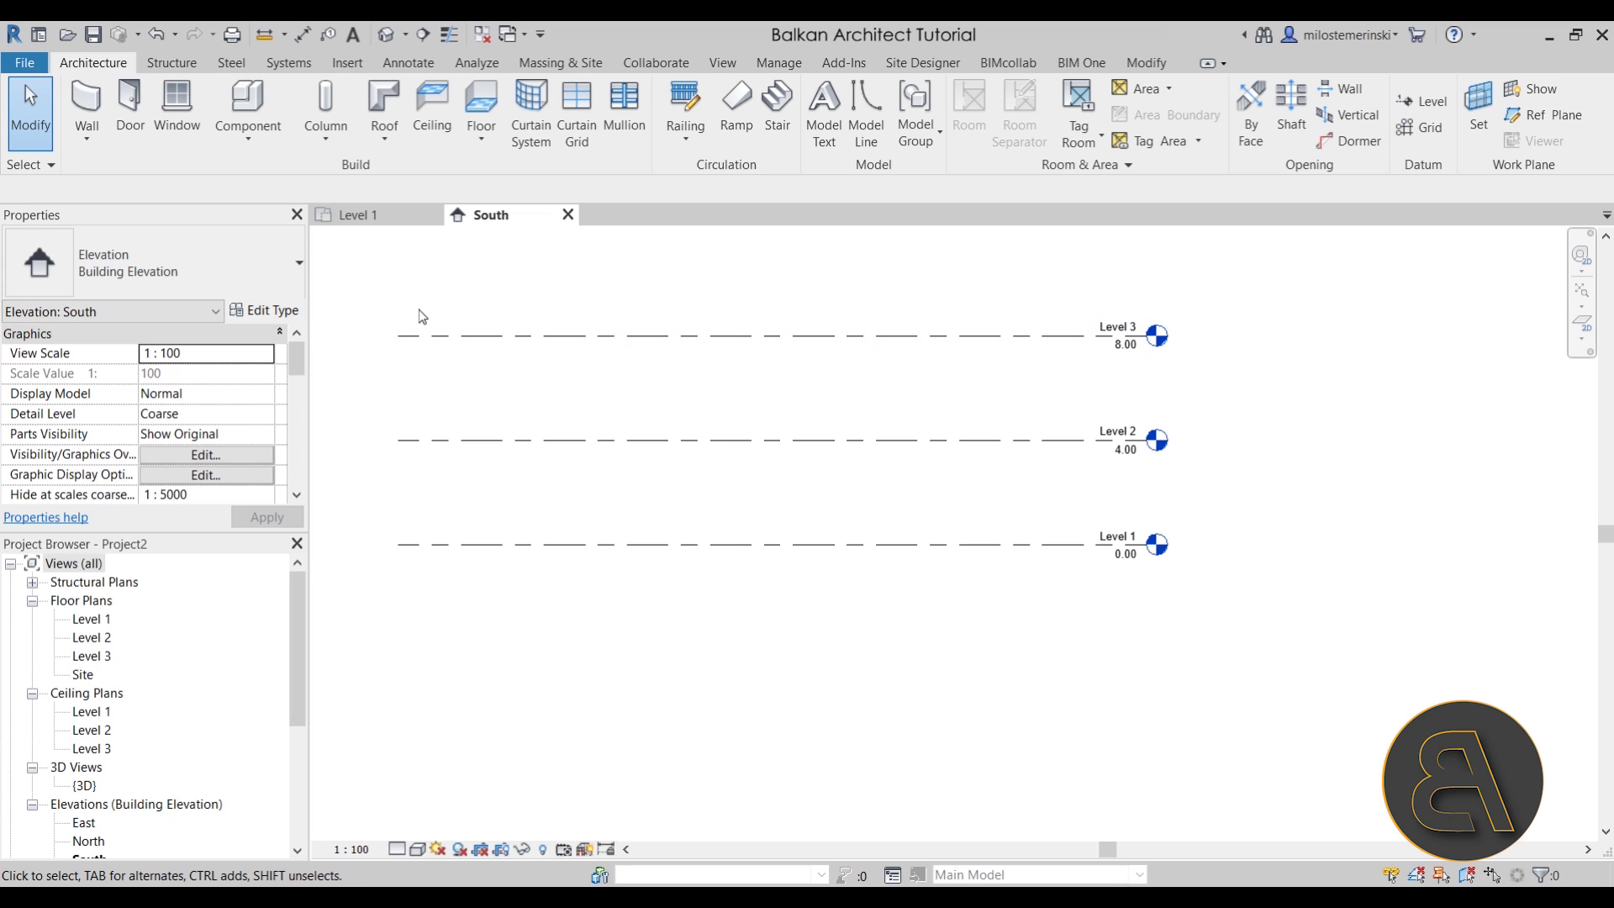
pyautogui.click(865, 109)
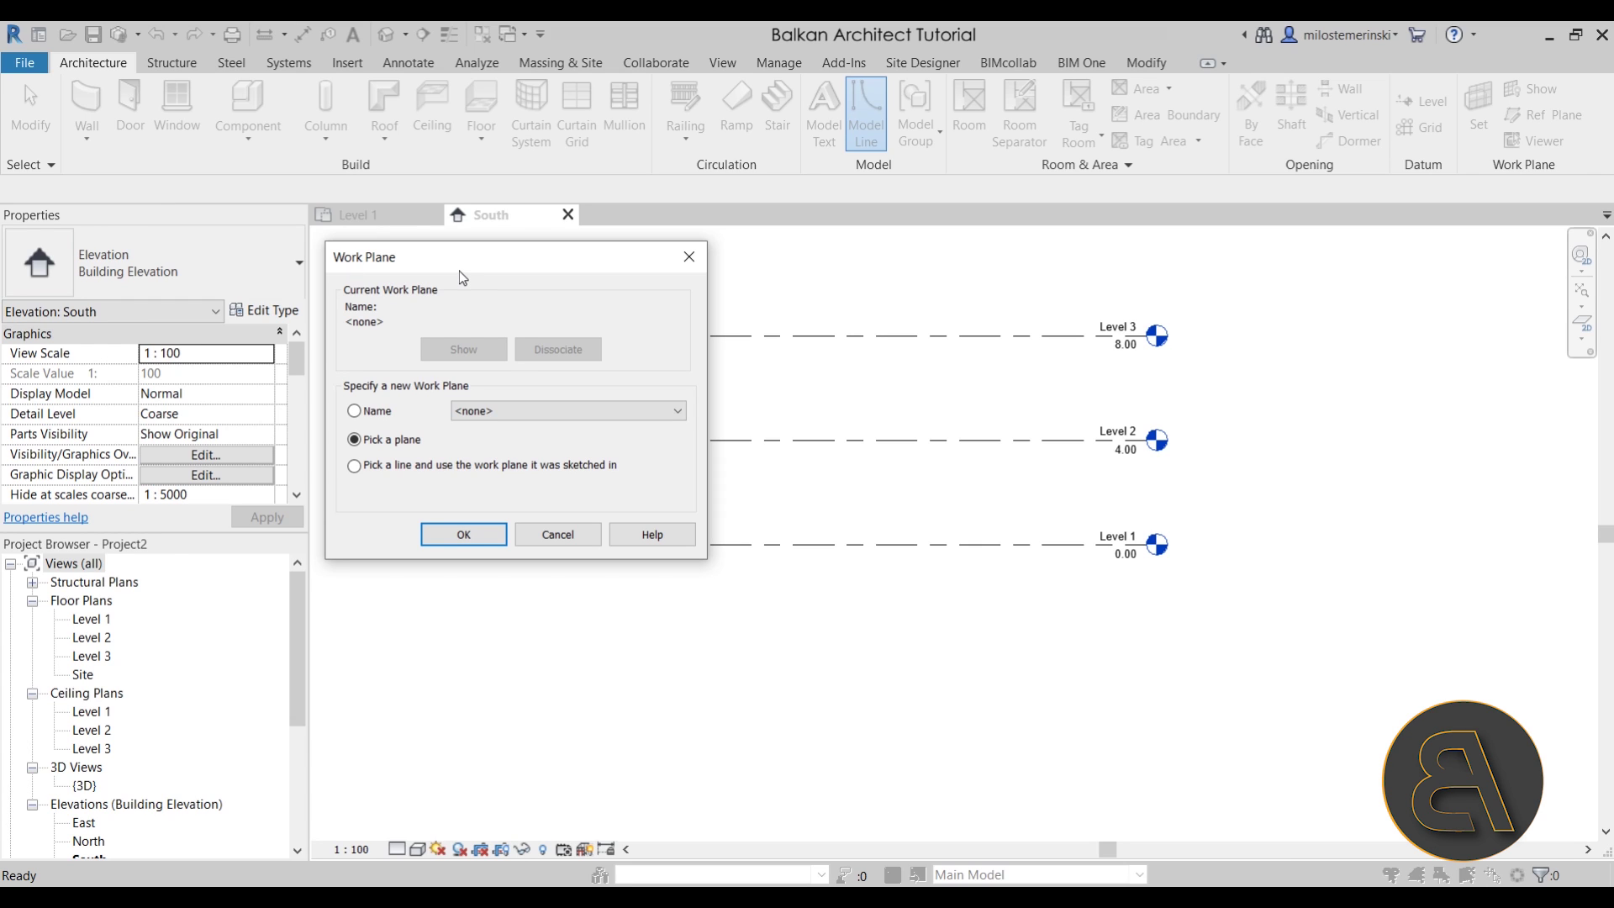
pyautogui.click(372, 414)
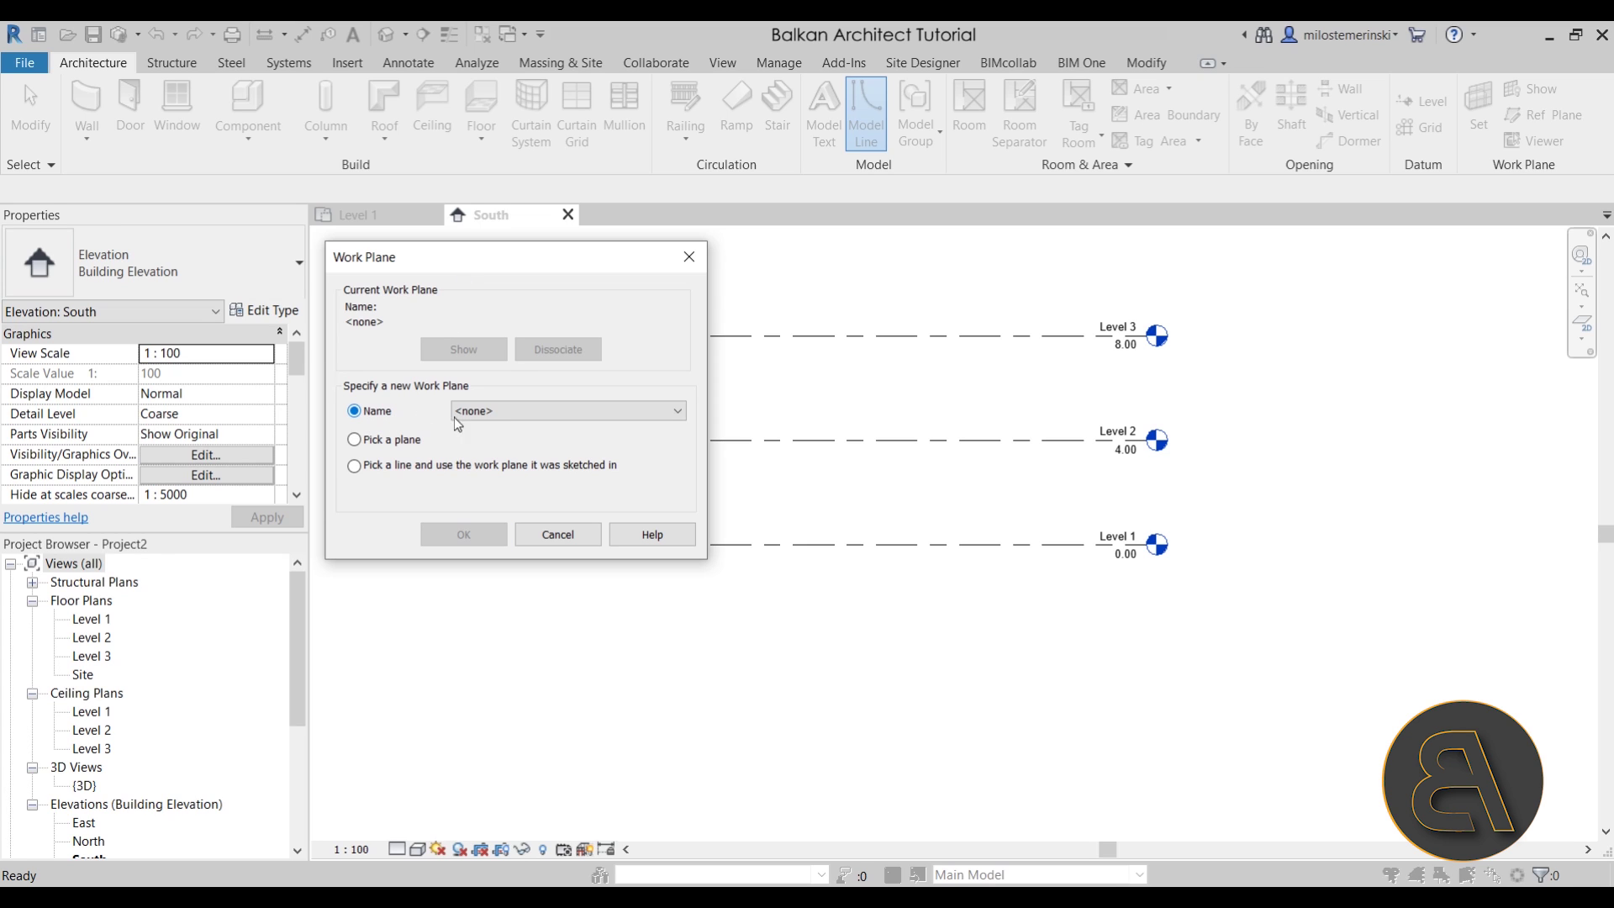
pyautogui.click(483, 410)
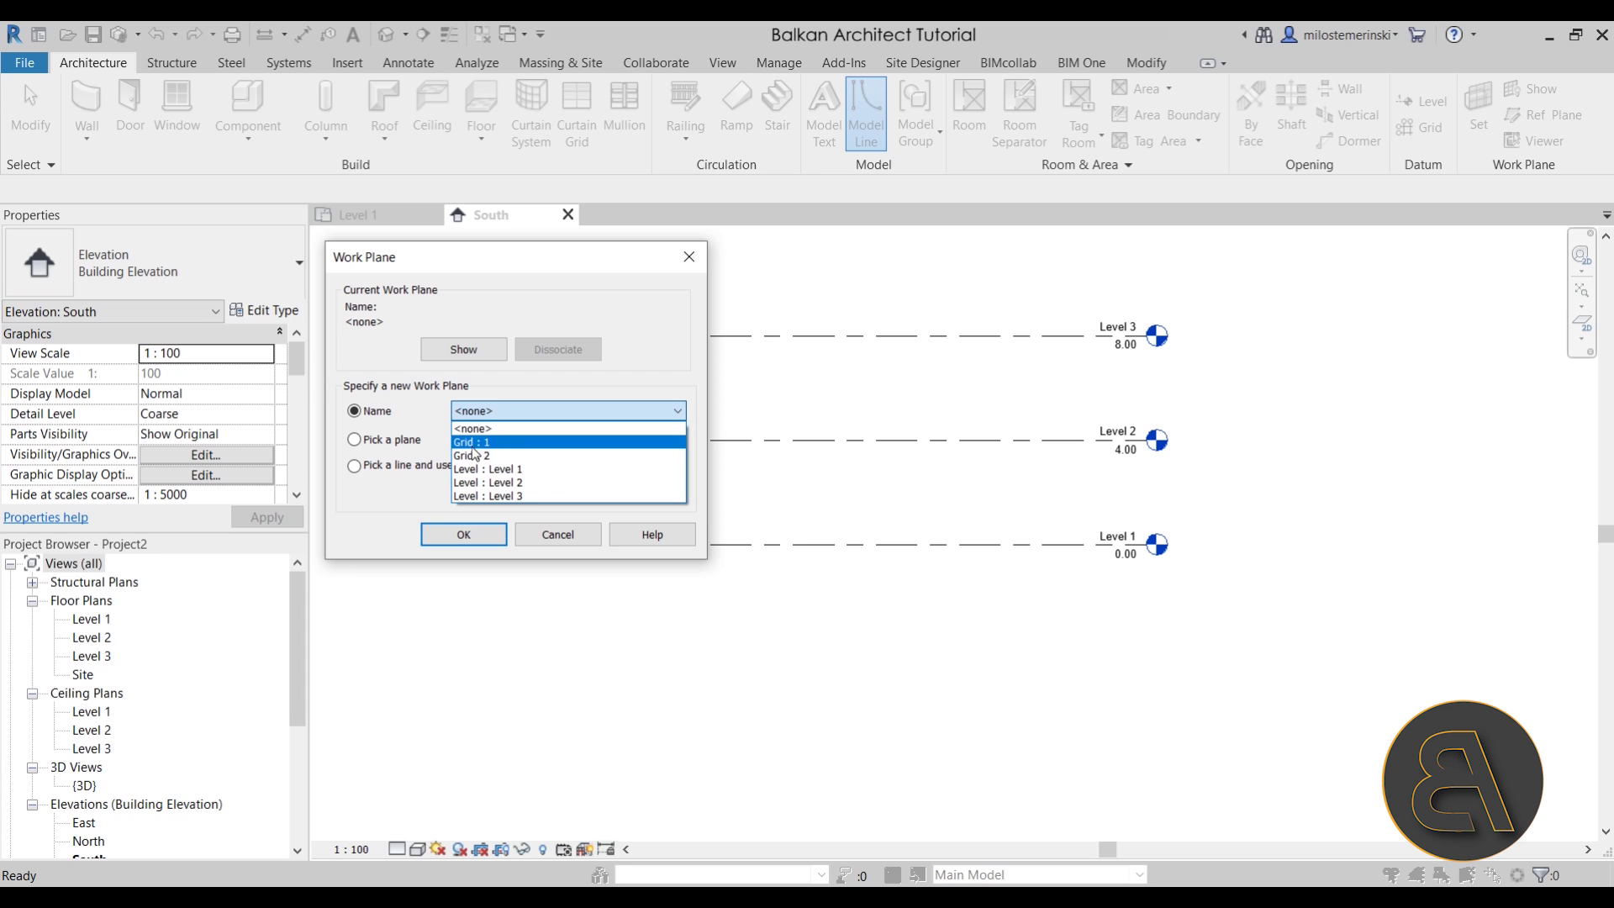
pyautogui.click(496, 444)
pyautogui.click(463, 535)
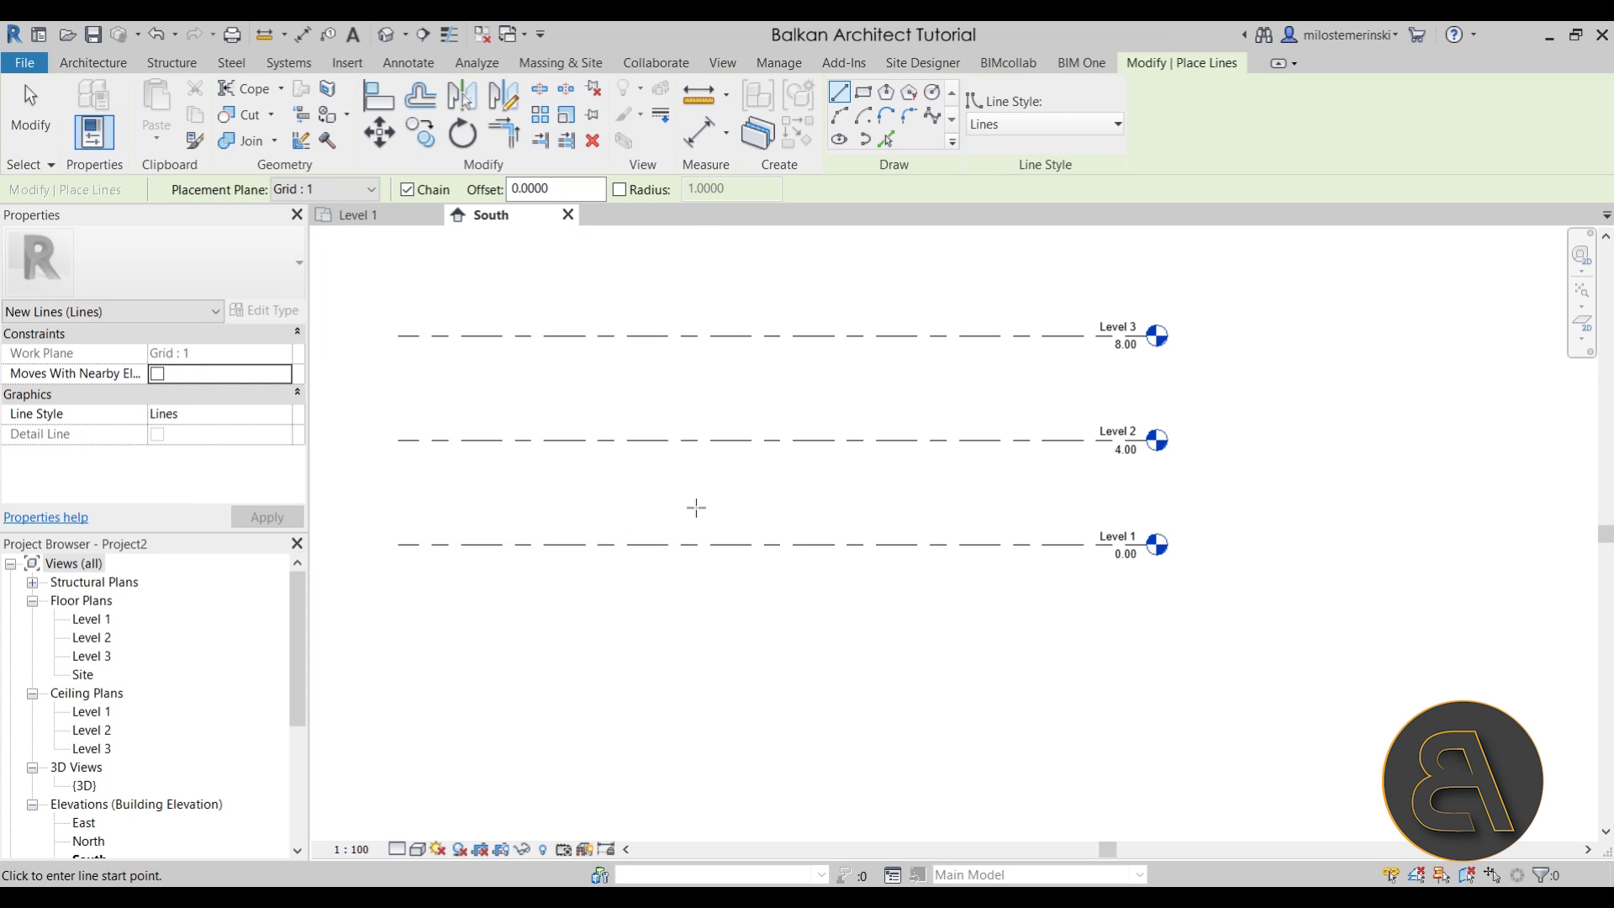
# - Draw a diagonal model line sloping at about 60° from the start of Level 3 down to Level 1
pyautogui.moveTo(696, 505); pyautogui.dragTo(693, 481, button='middle')
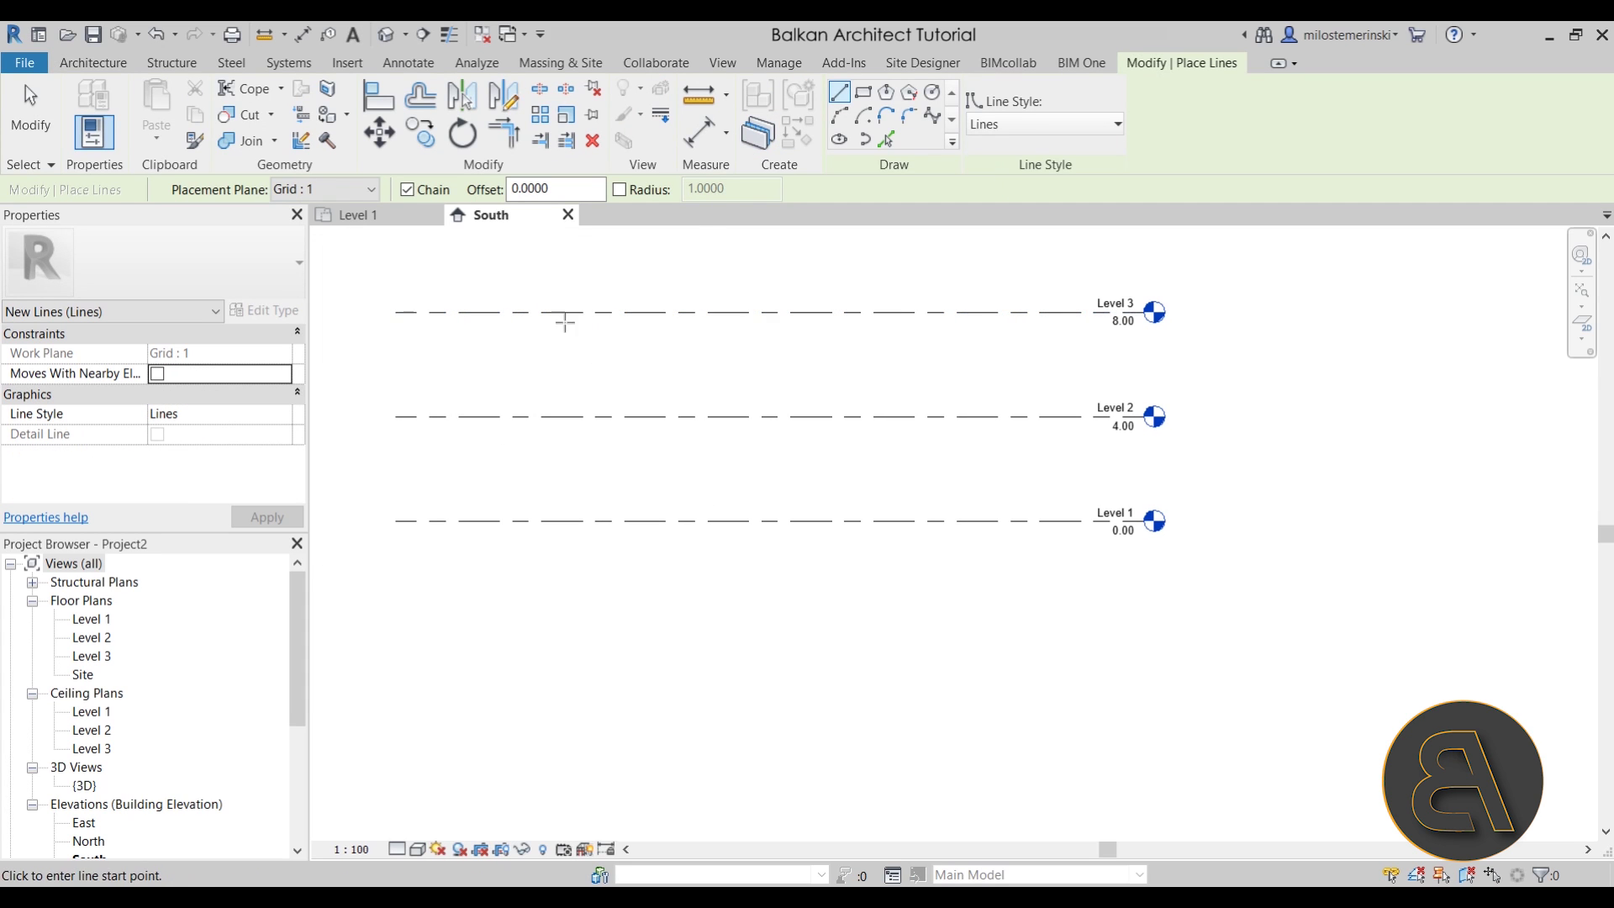
pyautogui.click(445, 320)
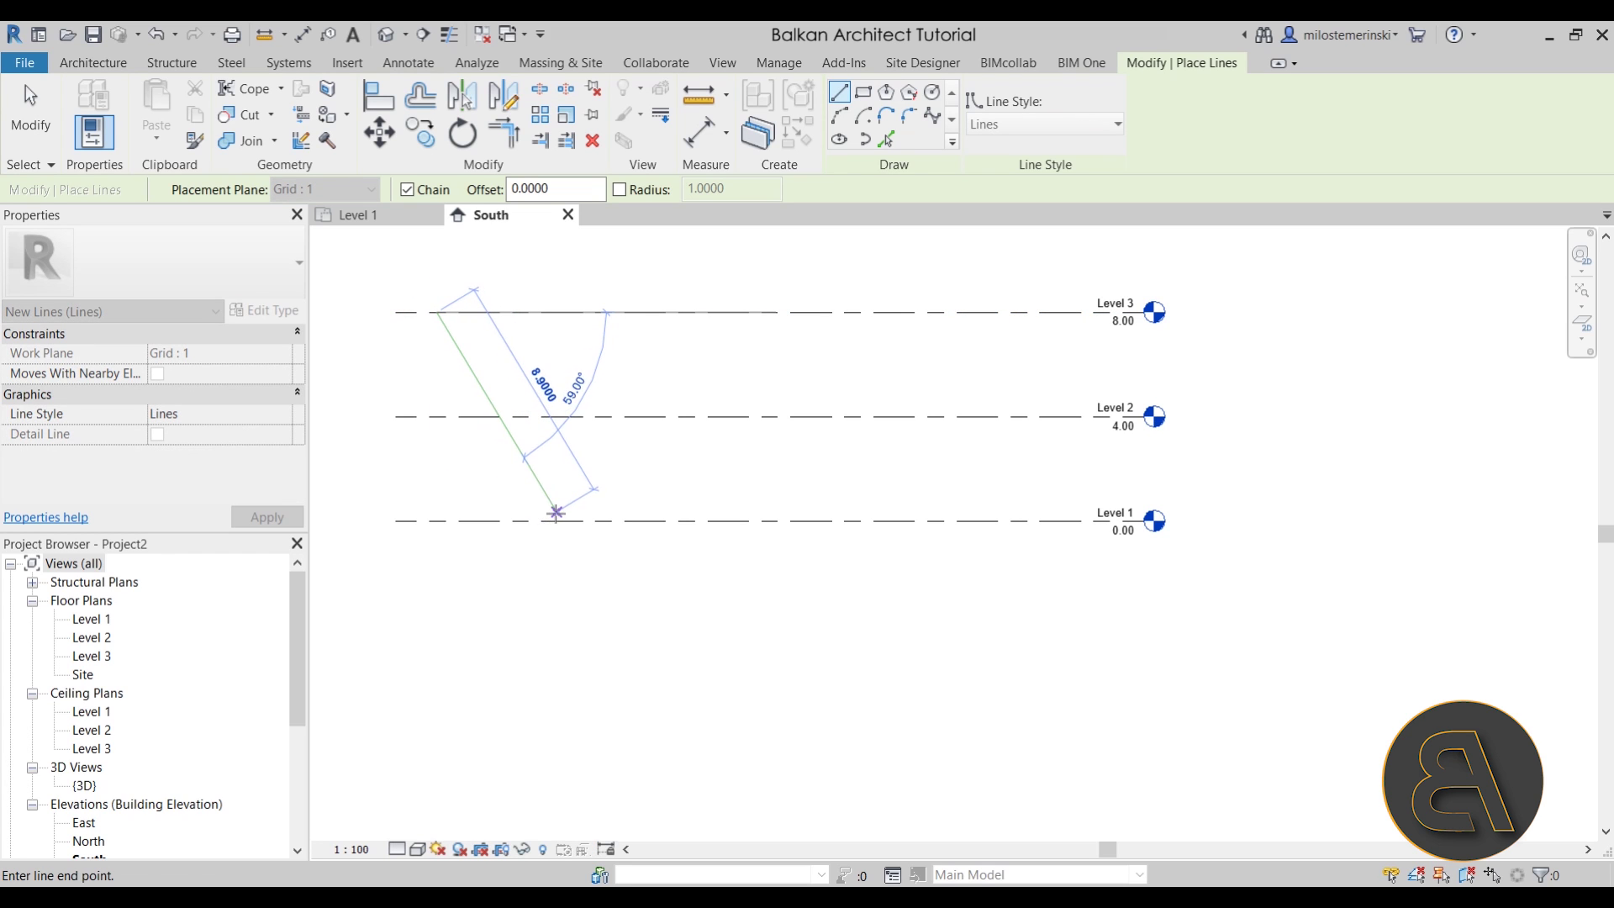
pyautogui.click(553, 521)
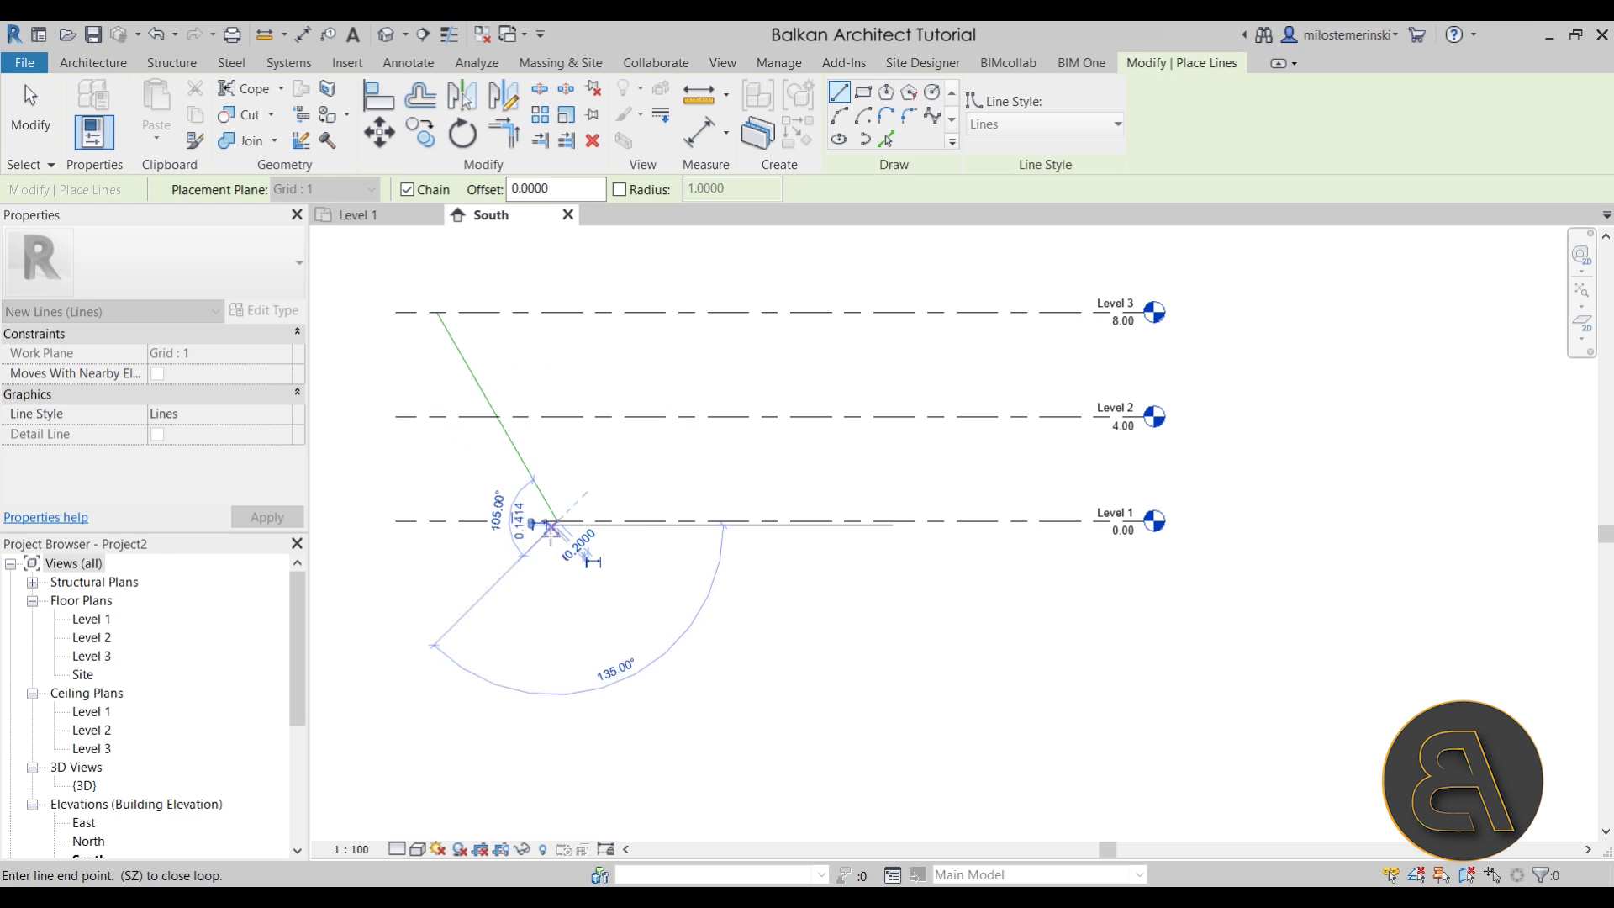
pyautogui.press('Escape')
# - Delete the stray short line segment at the diagonal's lower end on Level 1
pyautogui.click(557, 521)
pyautogui.scroll(3, 521, 529)
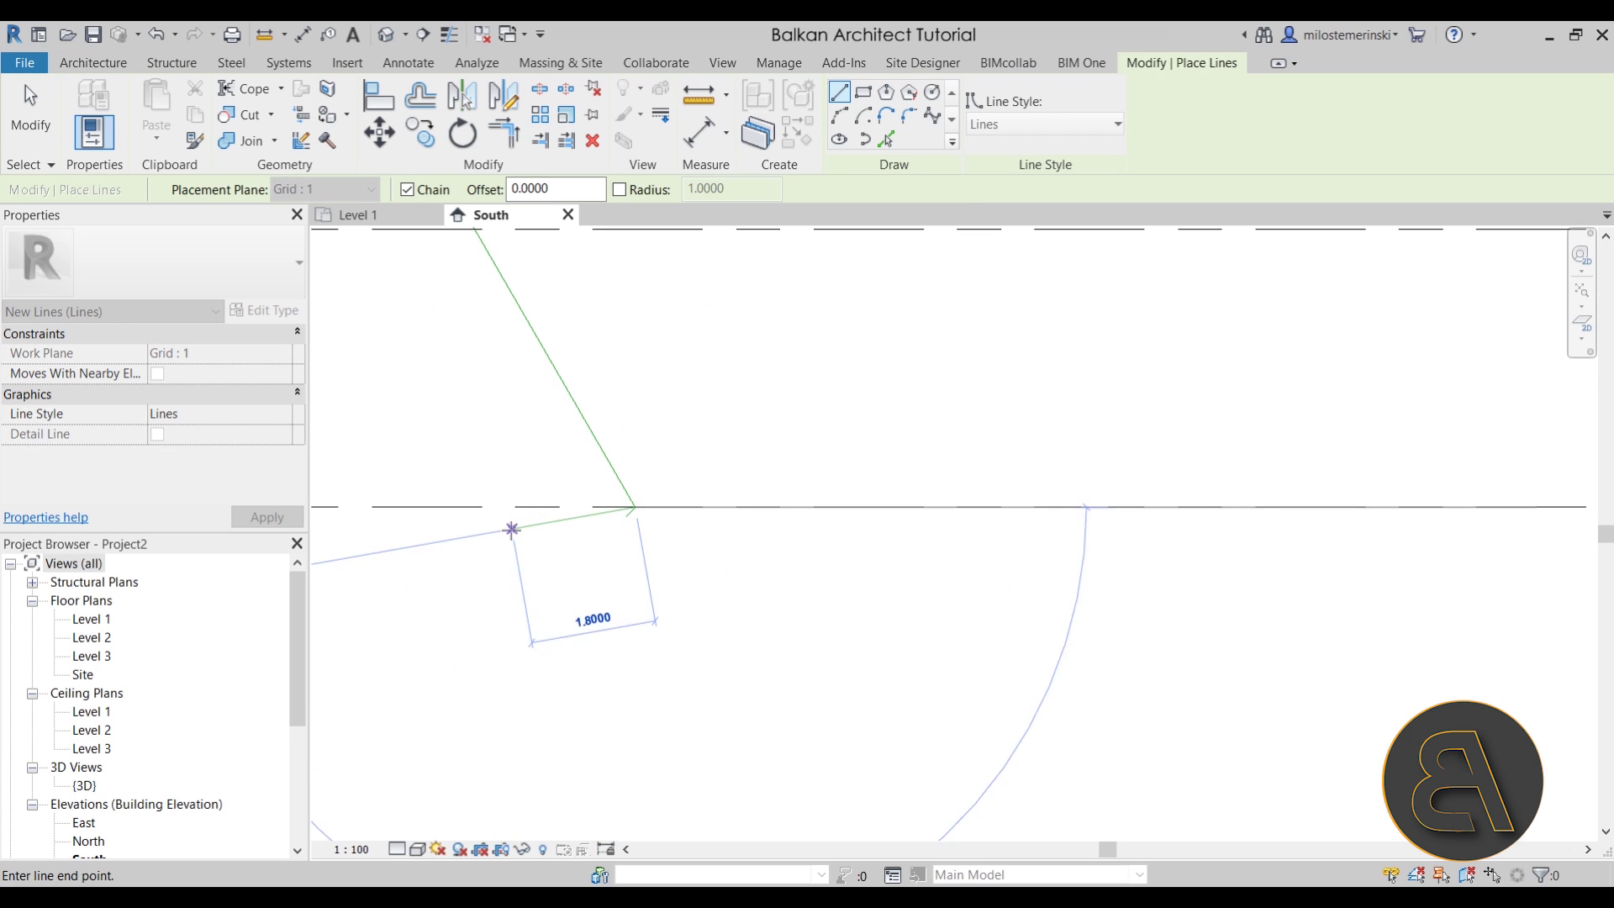
pyautogui.press('Escape')
pyautogui.press('Escape')
pyautogui.moveTo(562, 471); pyautogui.dragTo(714, 617)
pyautogui.press('Delete')
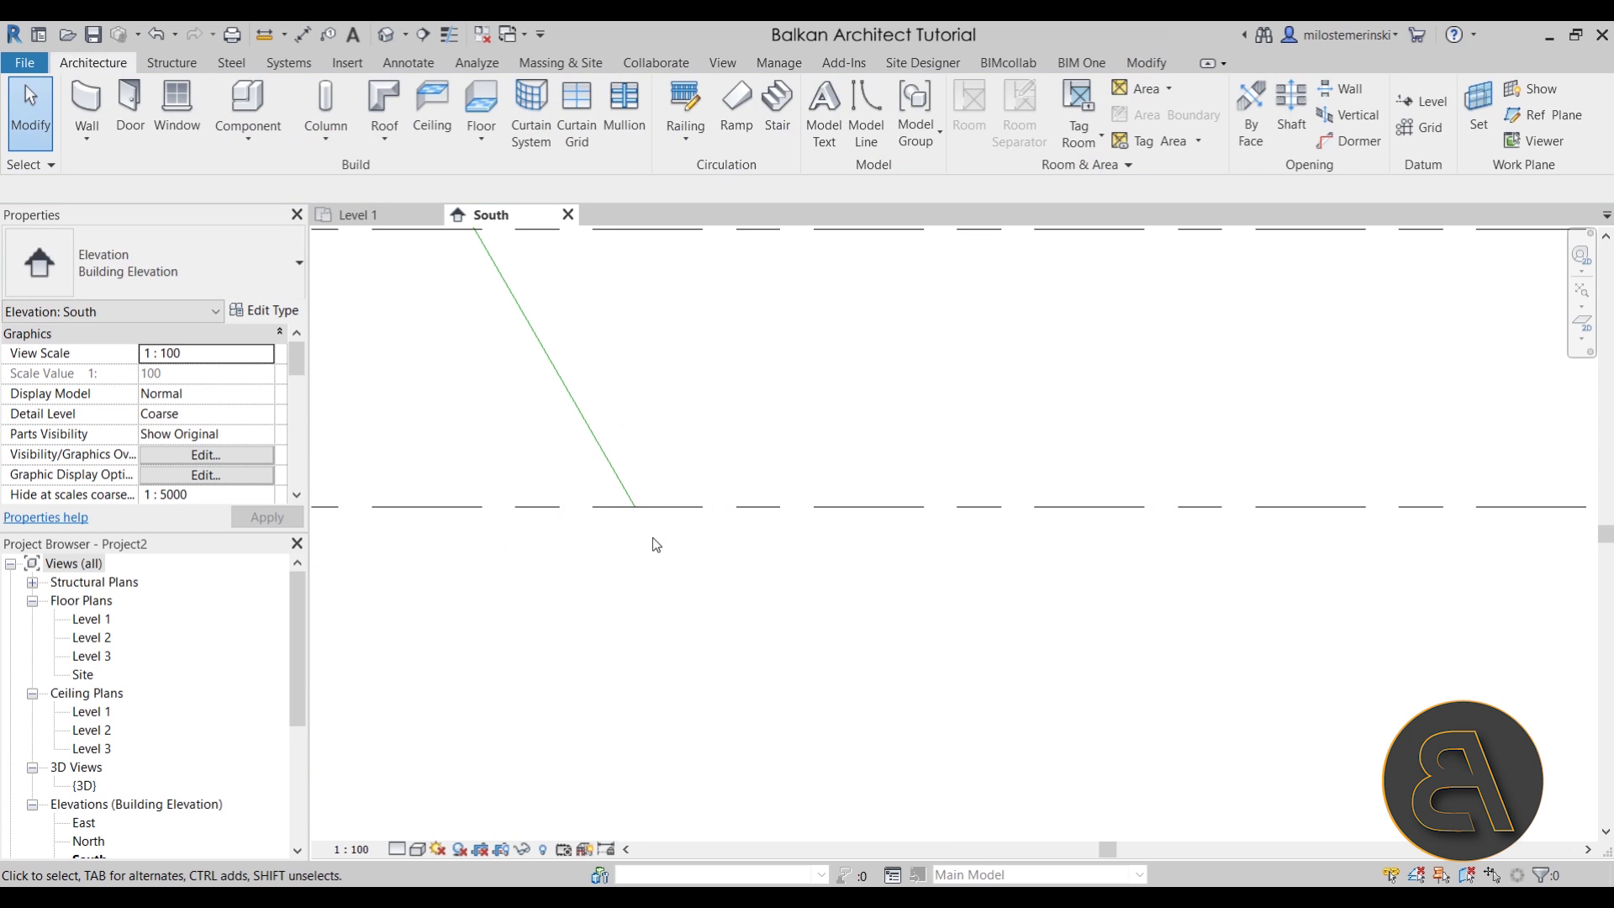
# - Draw a second model line about 9.24 m long from the diagonal's lower end up to Level 3, completing a symmetrical V
pyautogui.click(866, 109)
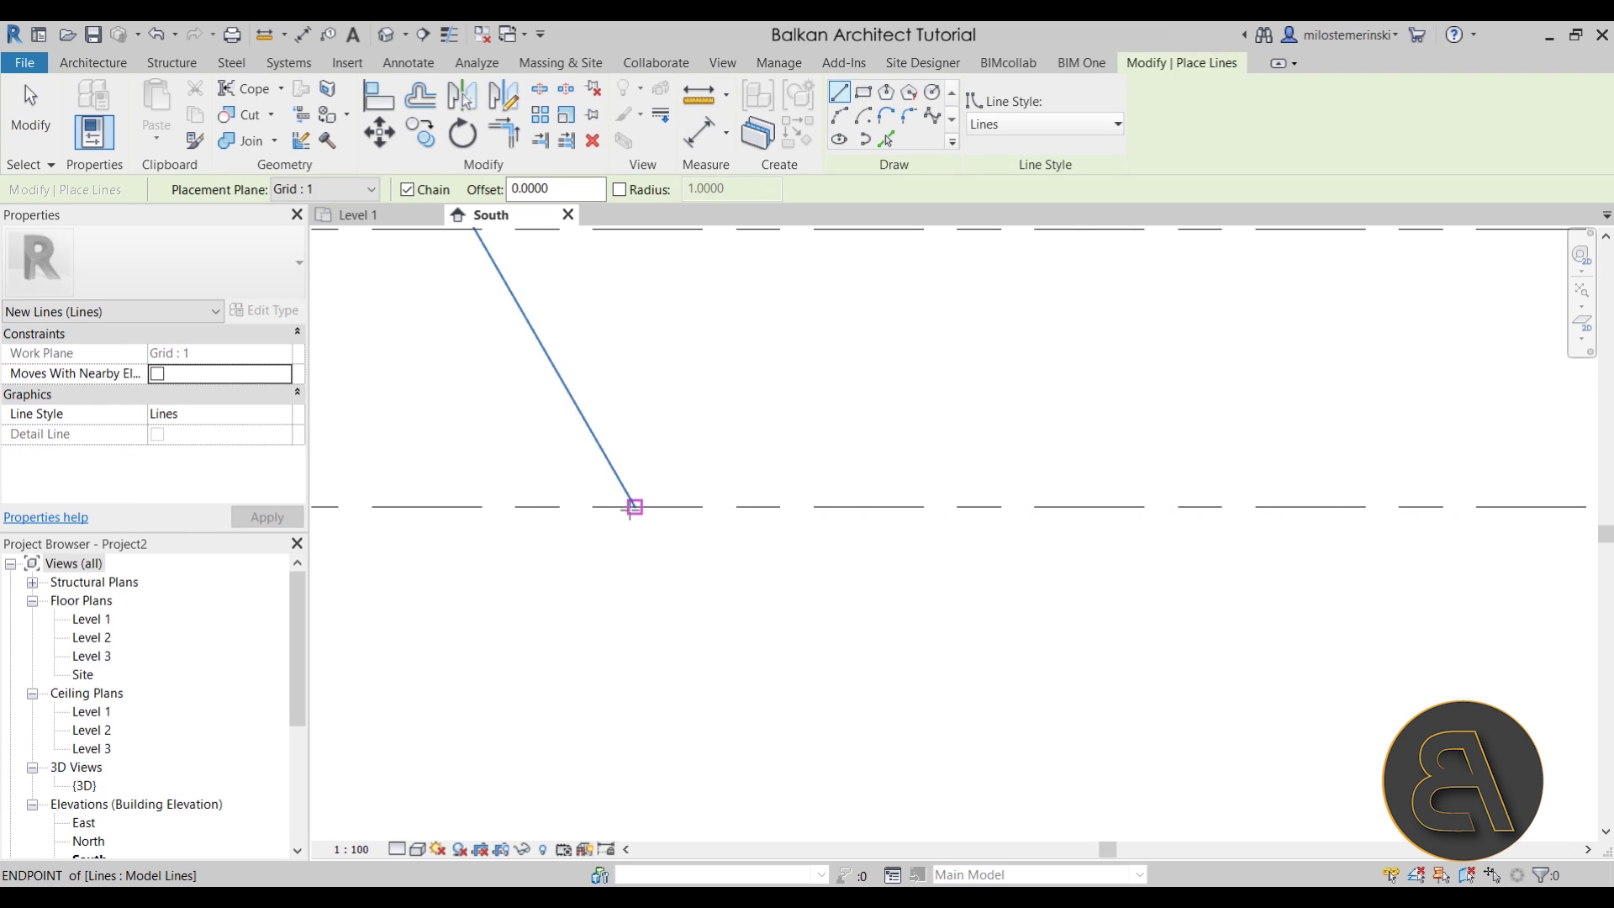
pyautogui.click(635, 506)
pyautogui.scroll(-2, 626, 491)
pyautogui.scroll(-2, 616, 464)
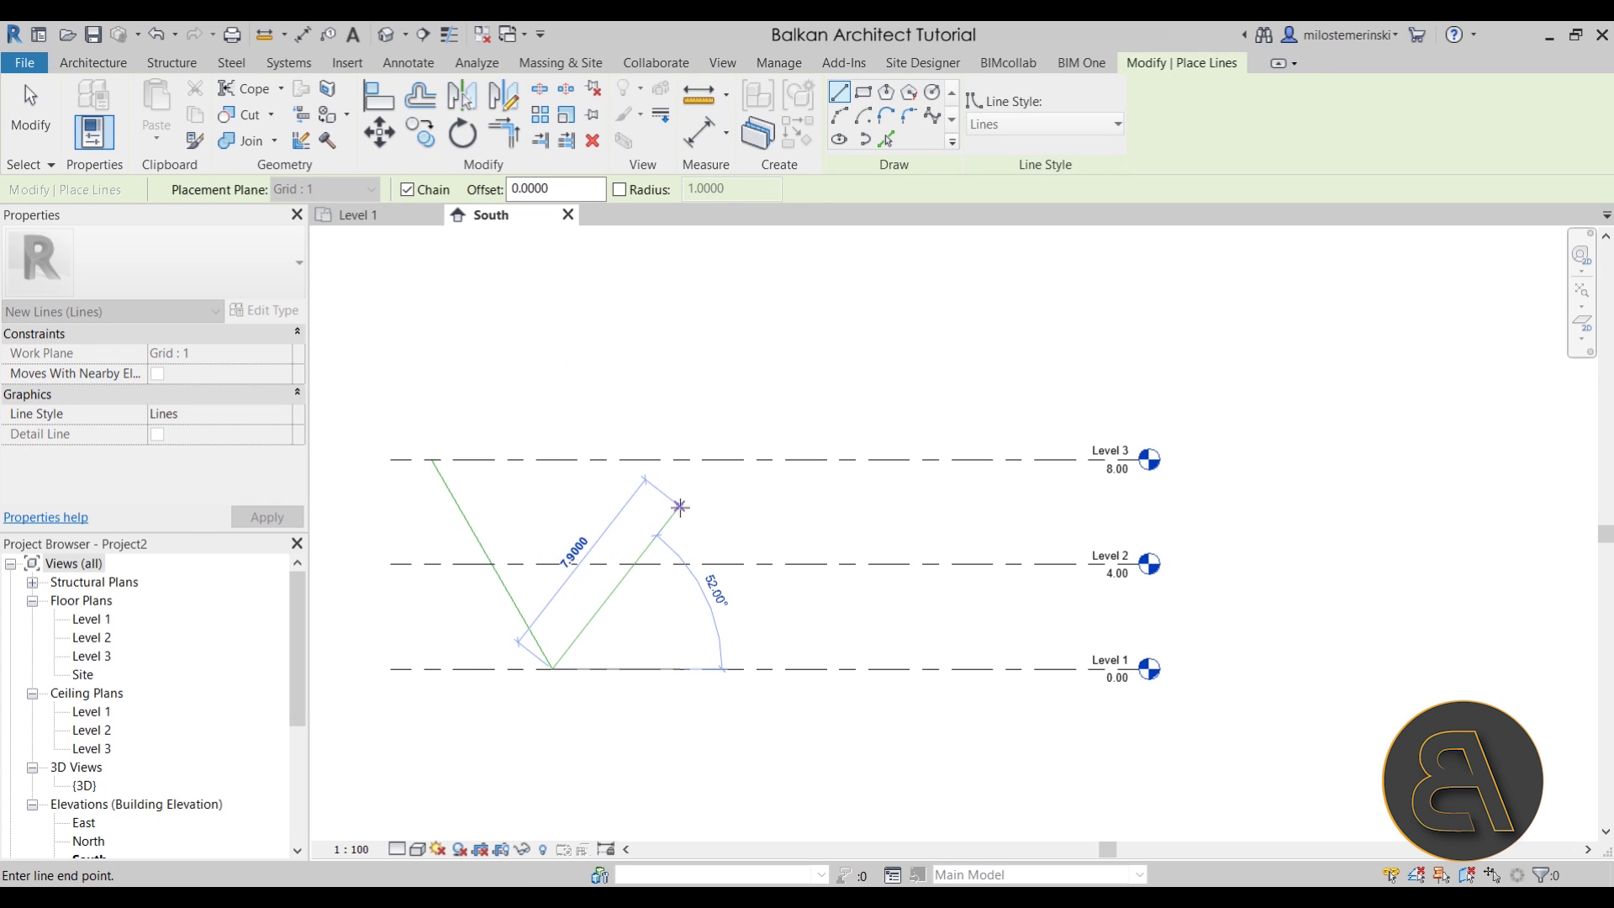
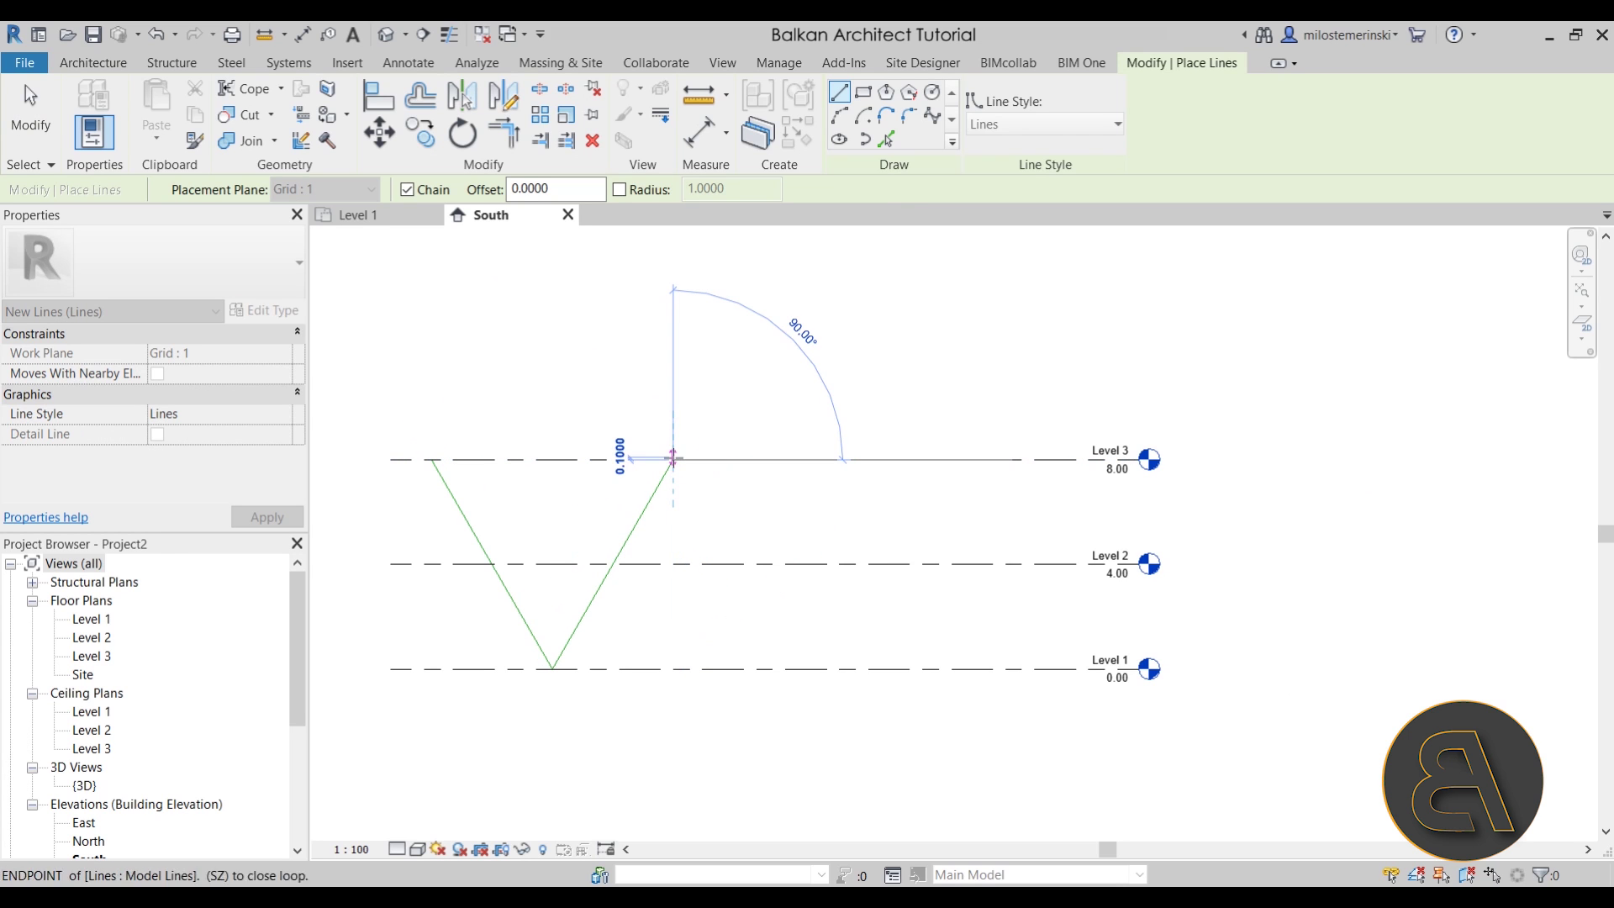
pyautogui.press('Escape')
pyautogui.press('Escape')
pyautogui.click(664, 465)
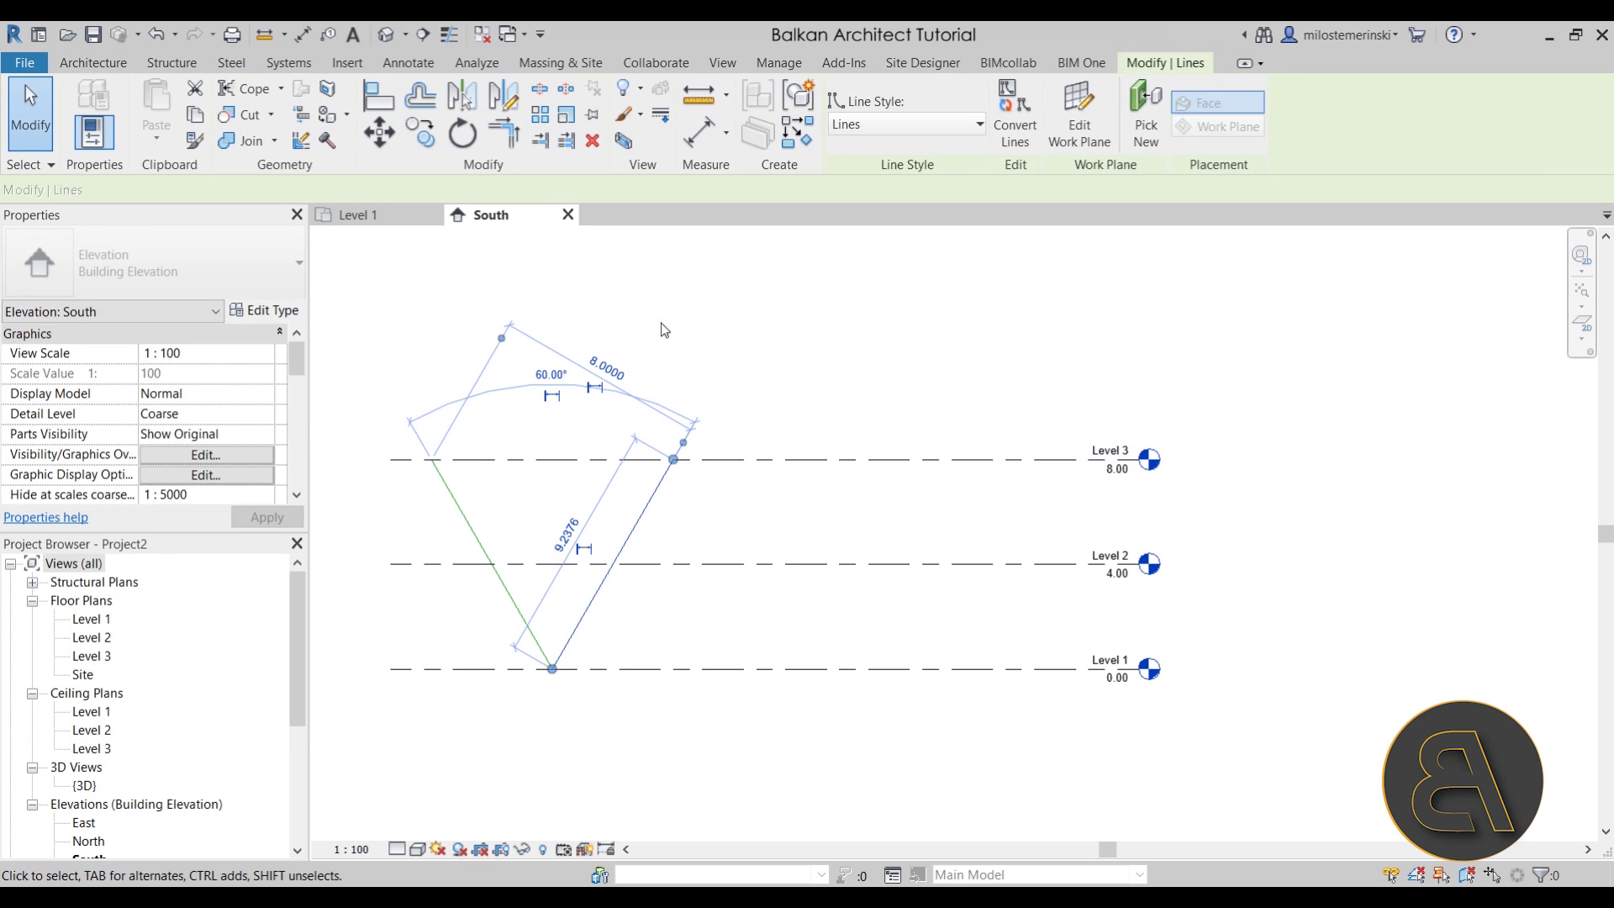
pyautogui.click(641, 440)
# - Draw a third model line from the V's upper end on Level 3 down to Level 2, parallel to the first diagonal
pyautogui.scroll(2, 640, 440)
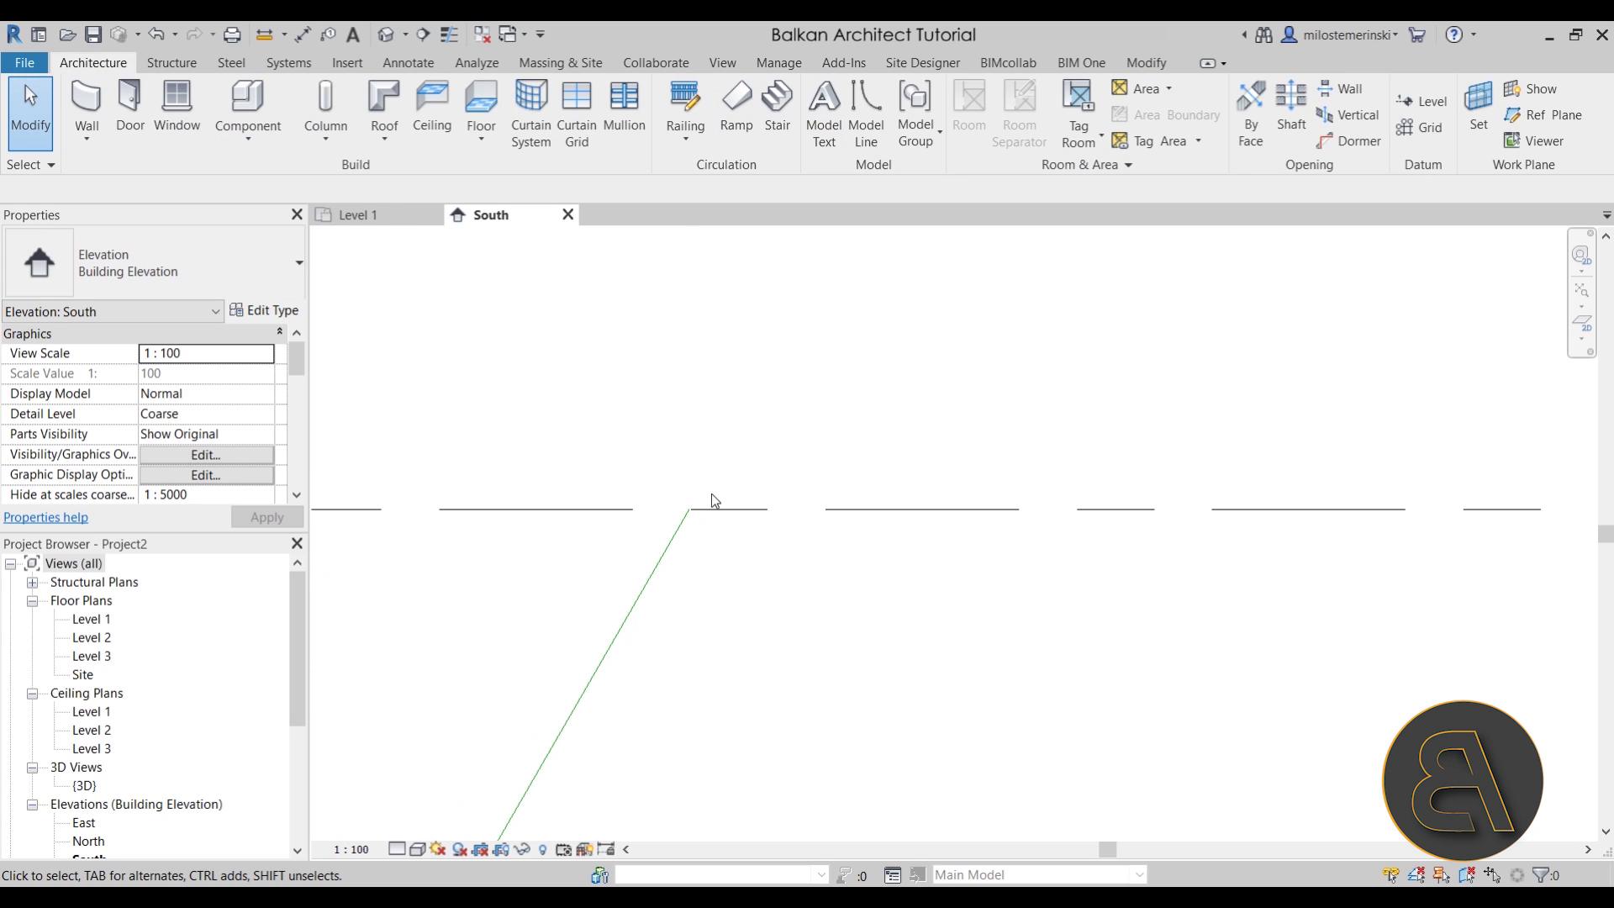
pyautogui.click(688, 508)
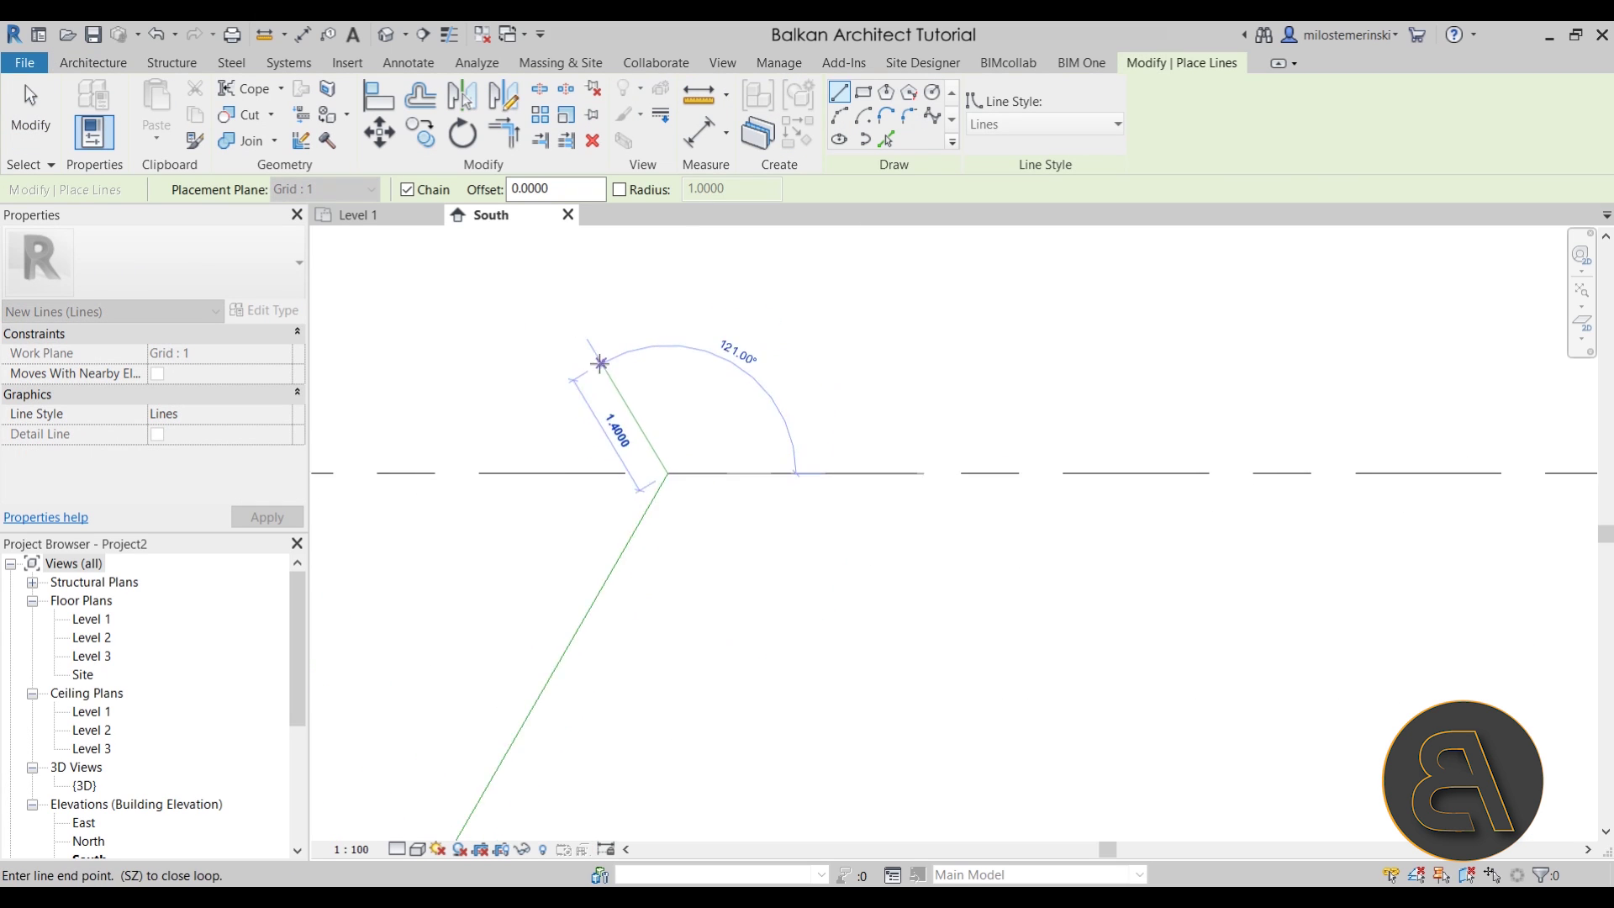
pyautogui.scroll(-4, 572, 328)
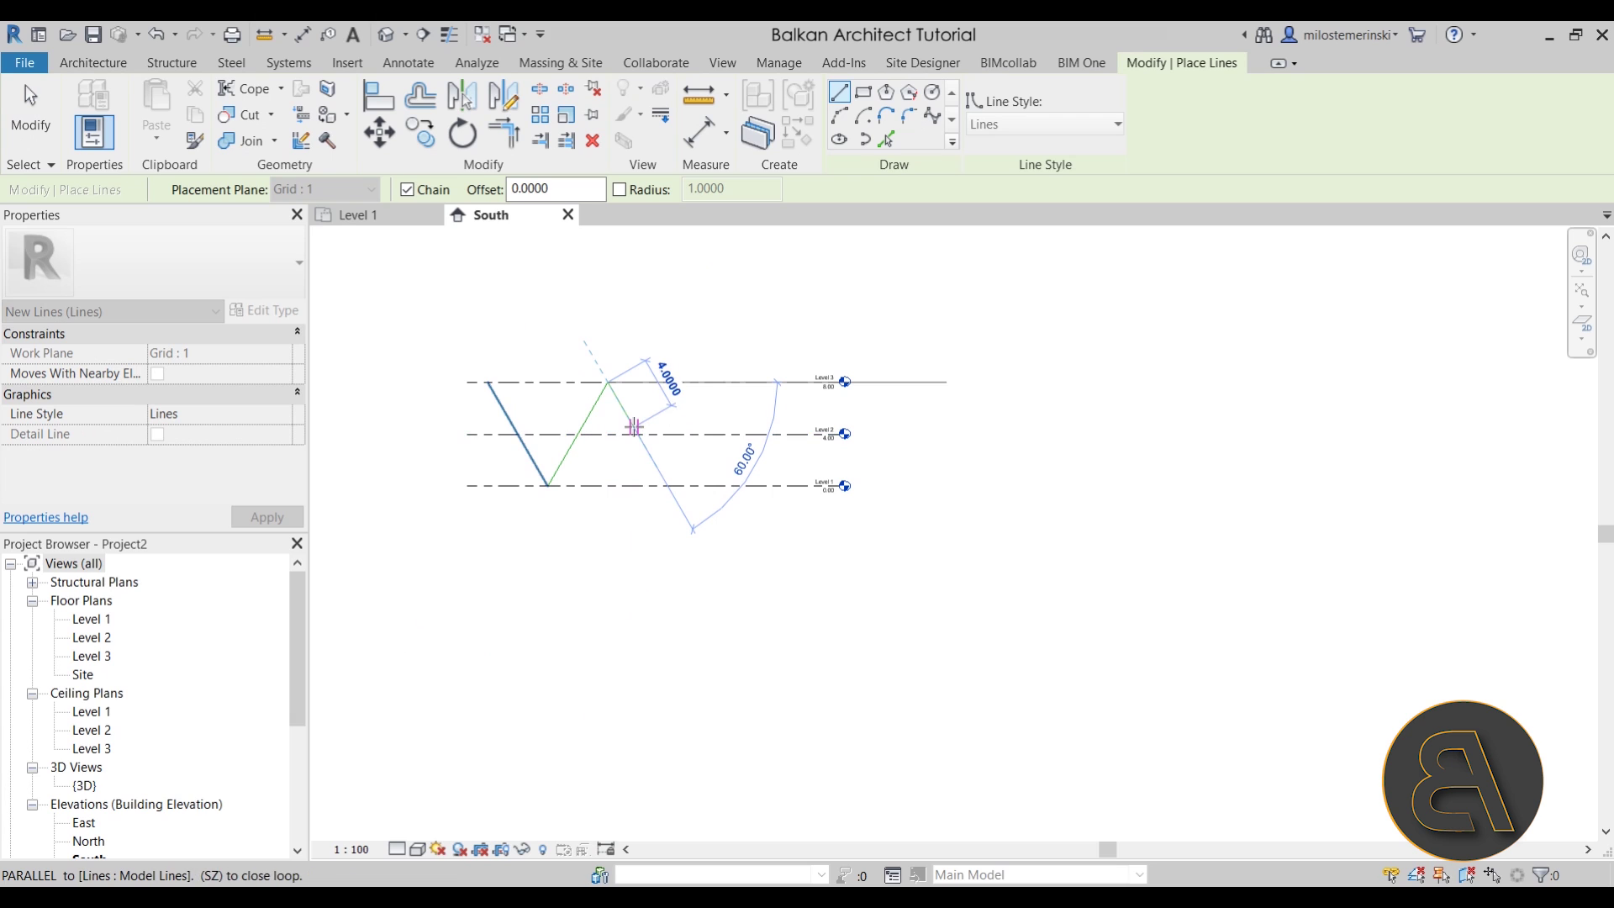
pyautogui.click(638, 434)
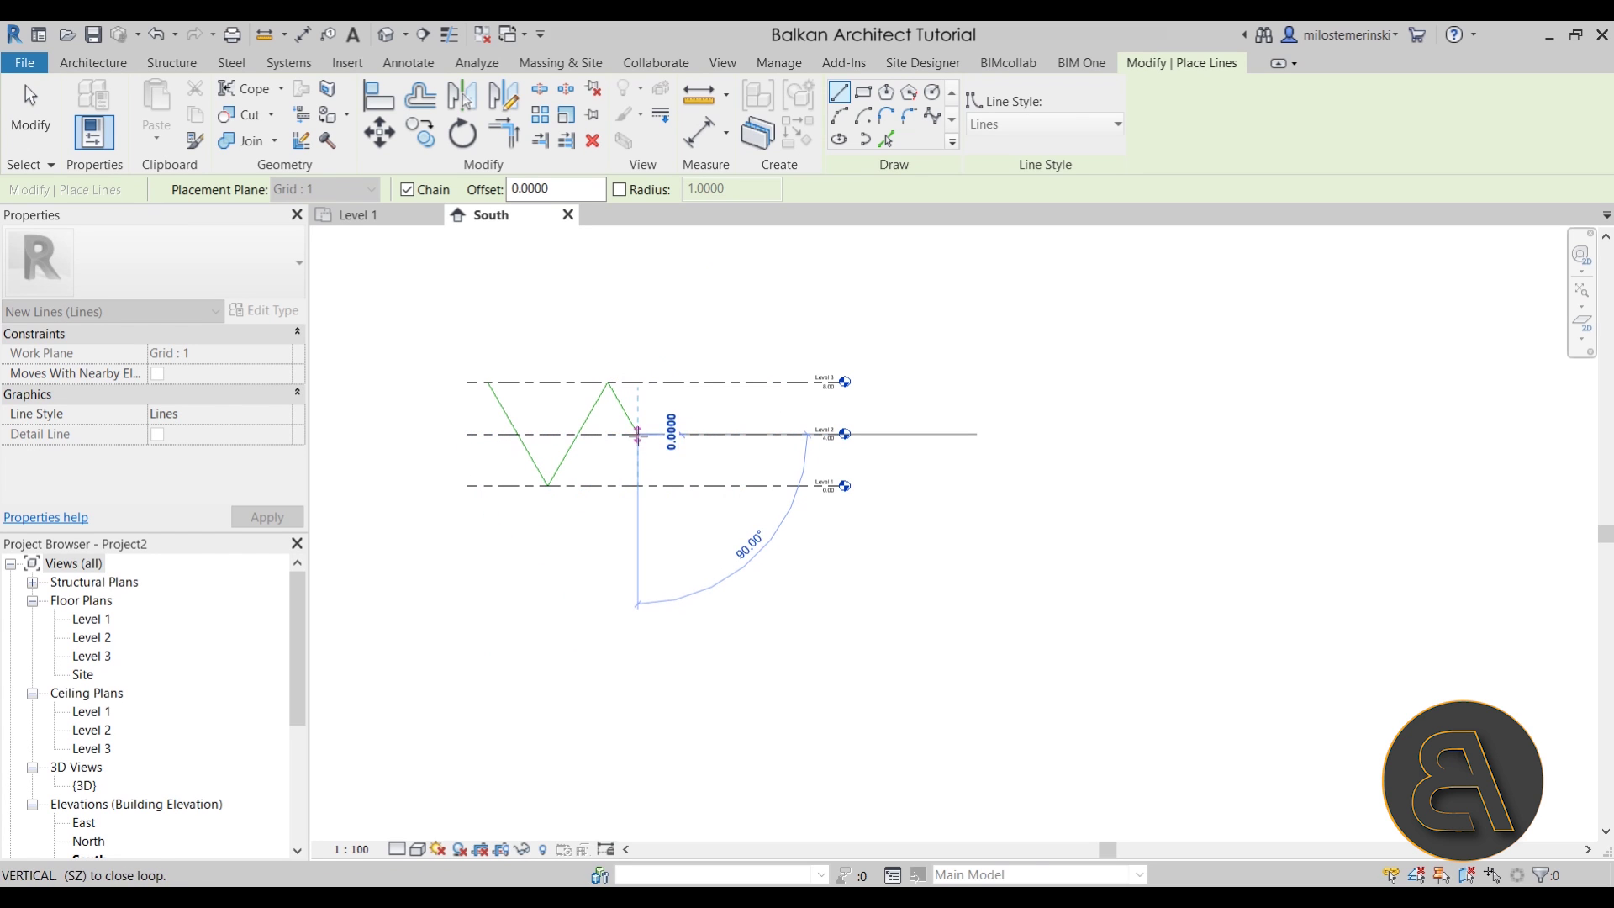
# - Continue the zigzag with three diagonal model lines: up to Level 3, down to Level 1, and back up to Level 3
pyautogui.click(669, 382)
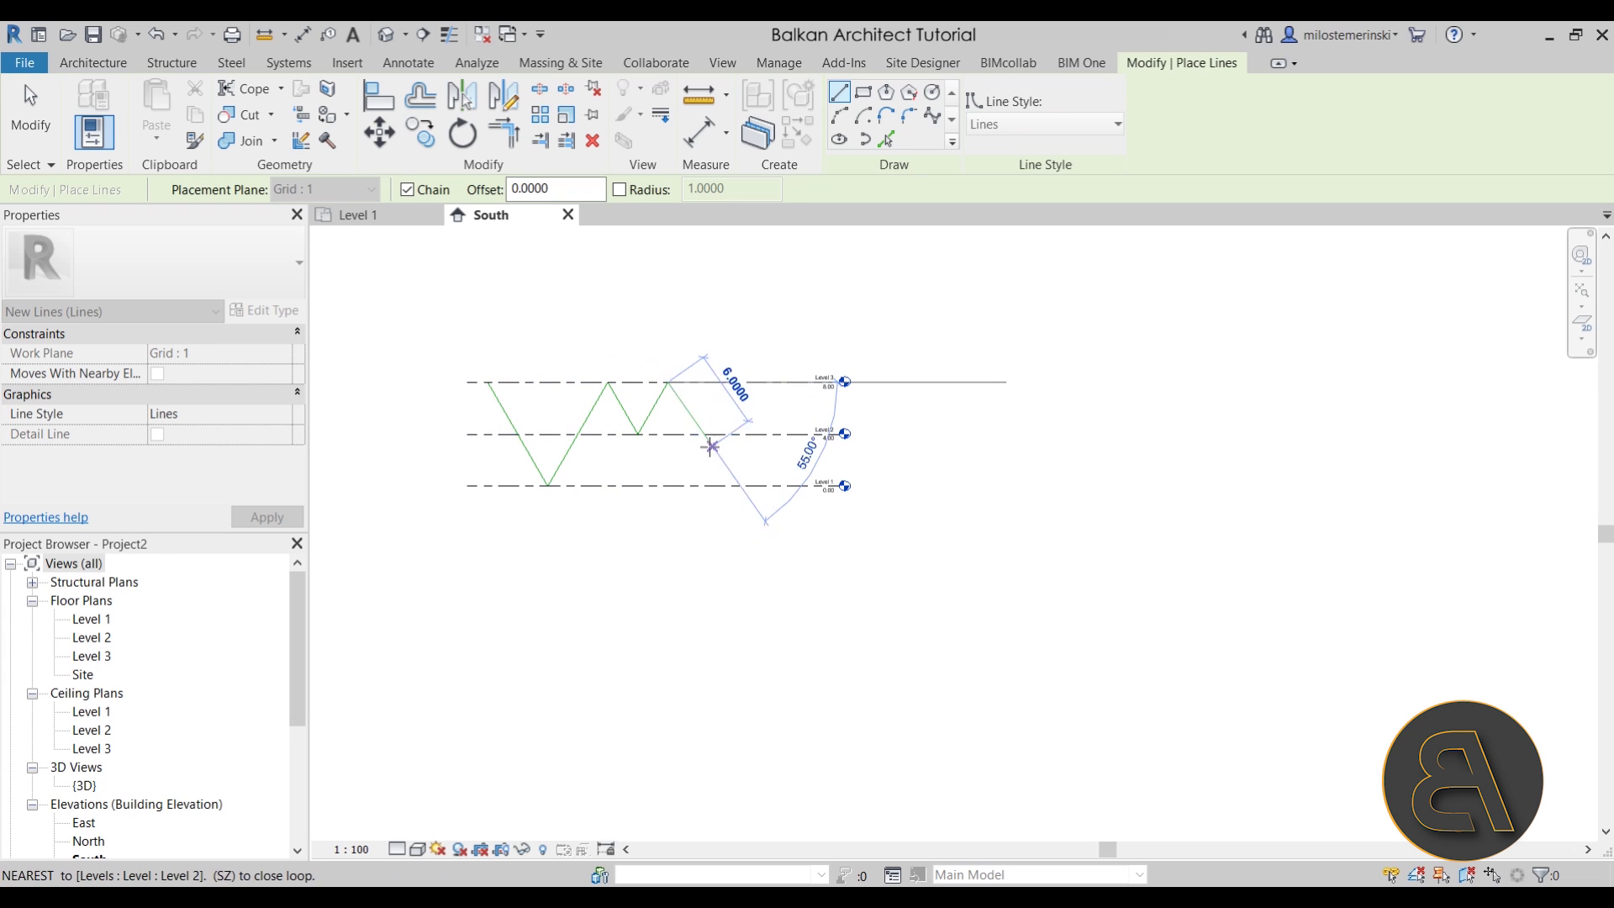
pyautogui.click(727, 485)
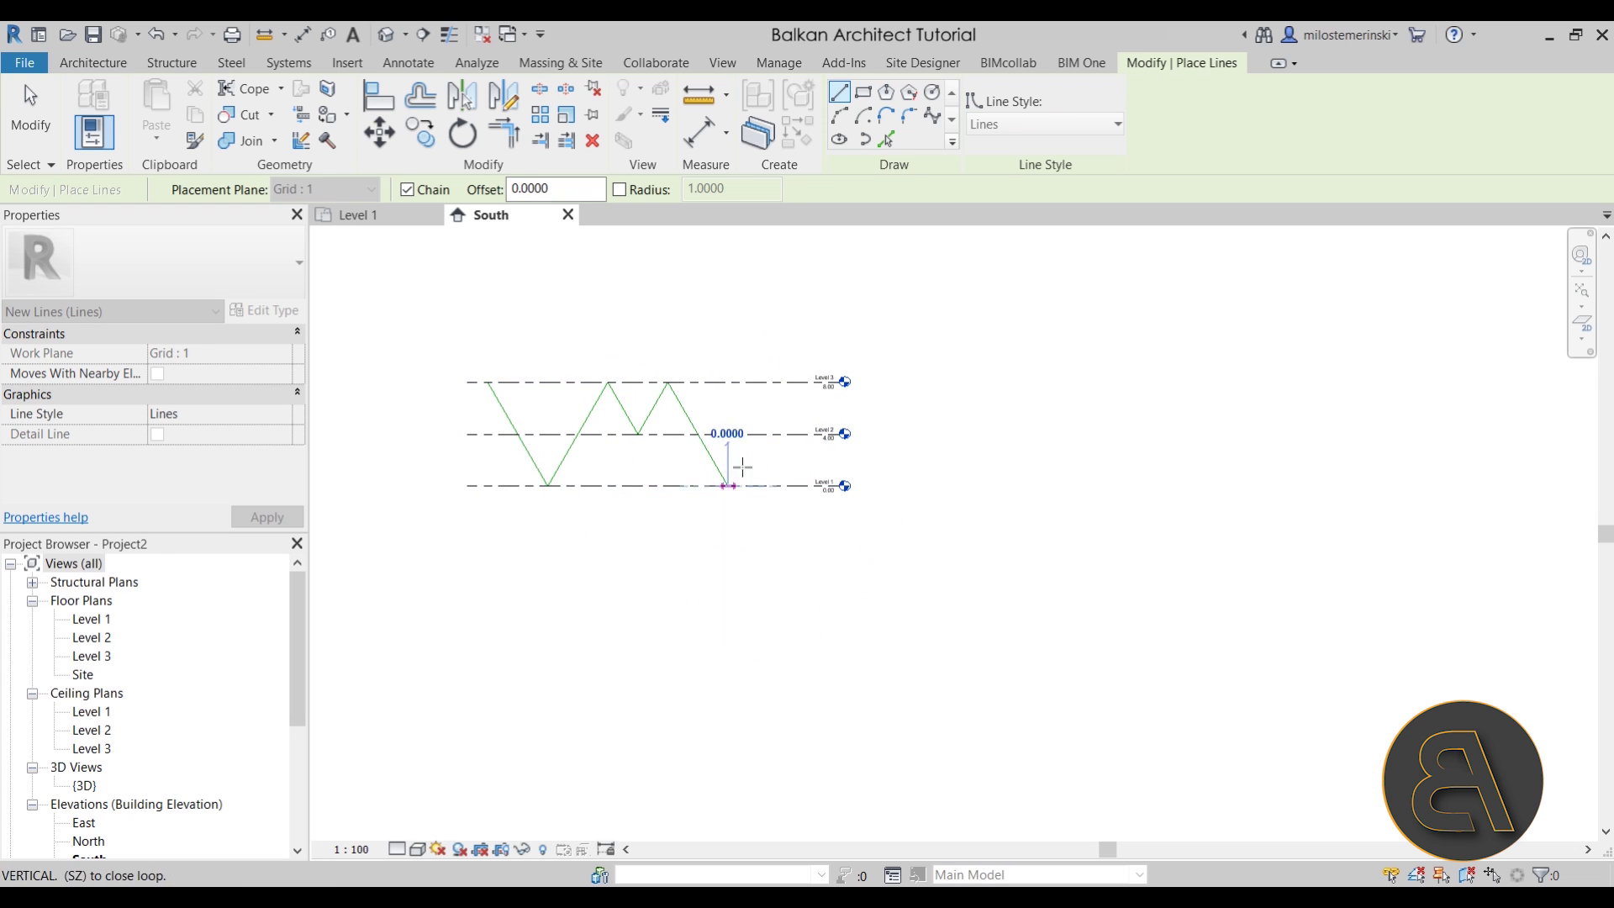
pyautogui.click(787, 381)
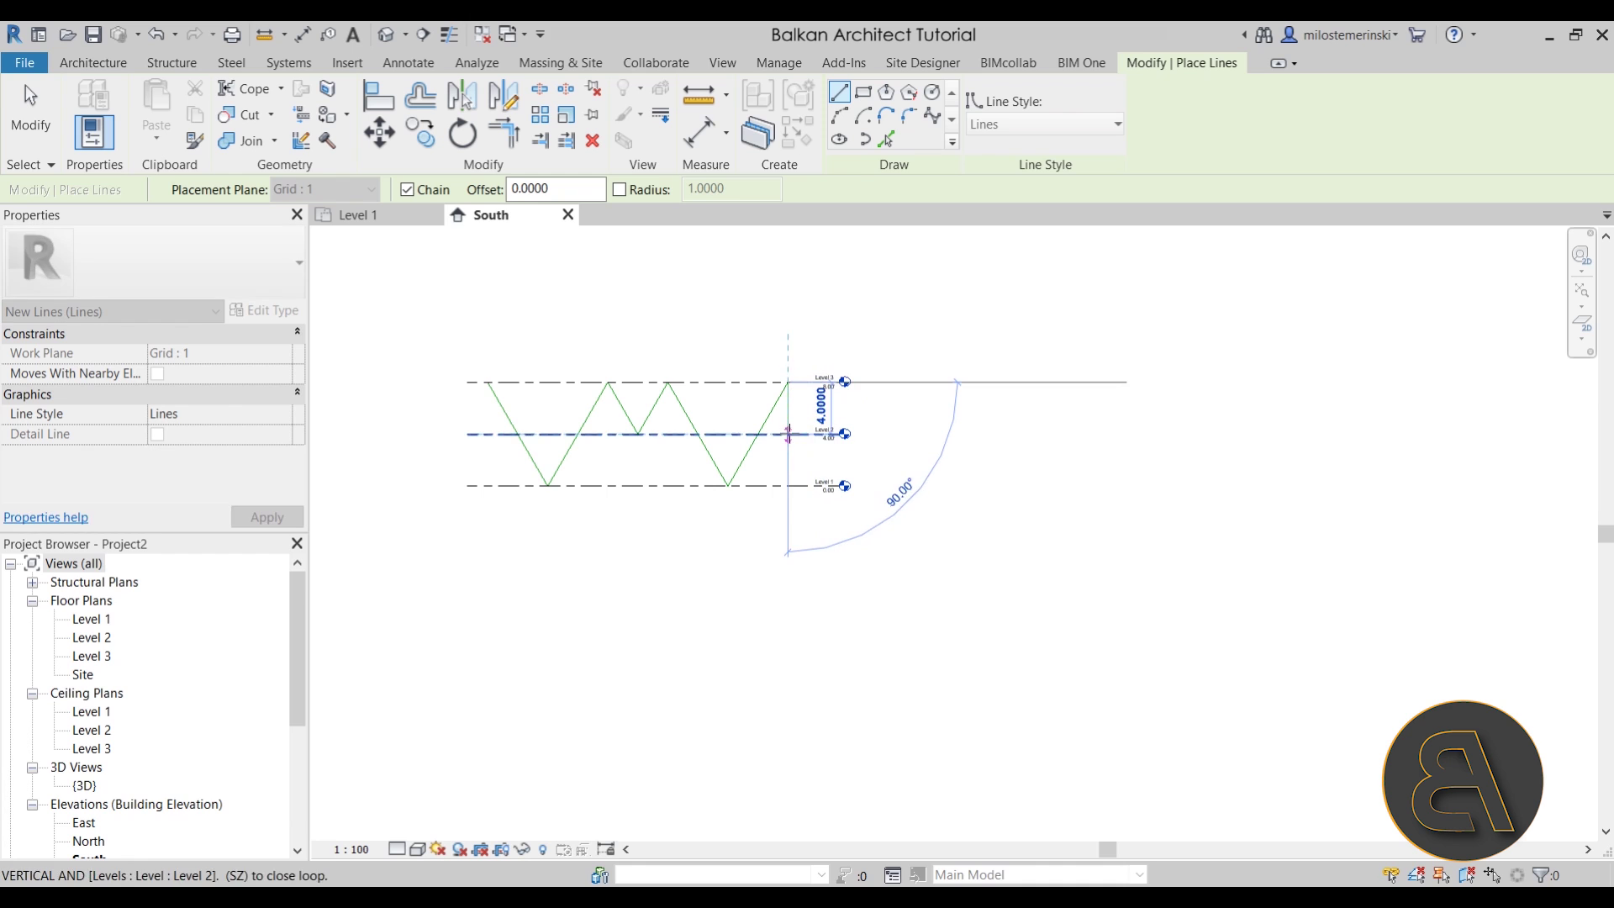
# - Draw a vertical model line from the zigzag's final upper end down to Level 2, then a horizontal line back along Level 2
pyautogui.click(788, 434)
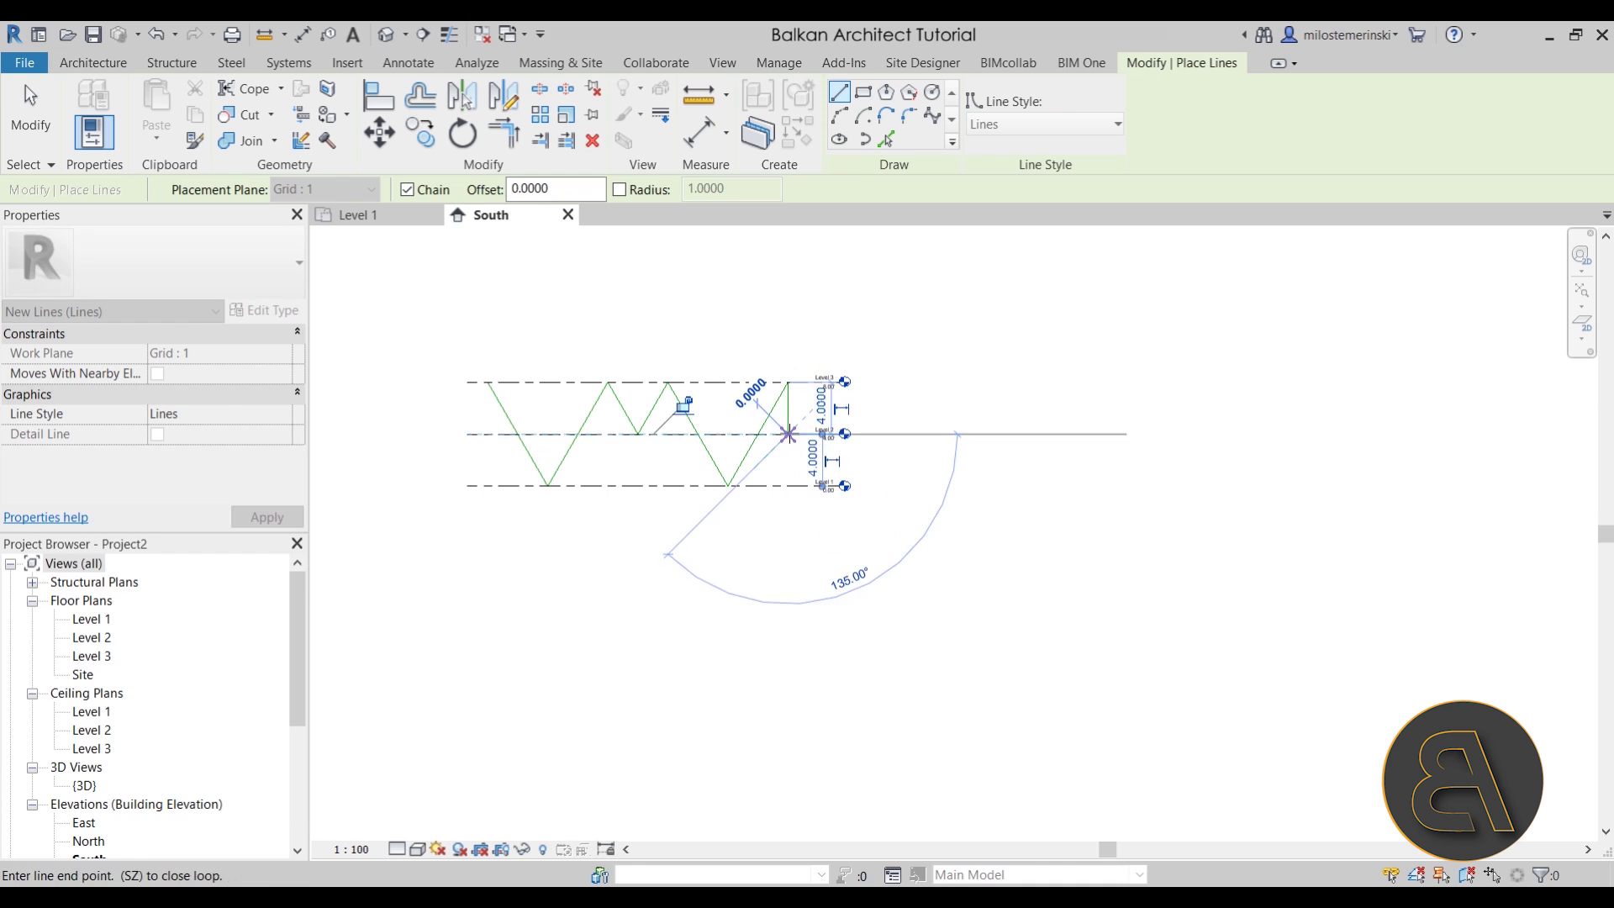
pyautogui.click(468, 434)
pyautogui.press('Escape')
# - Draw a vertical model line from the first diagonal's upper end down to Level 2, and a horizontal line along Level 3 across the whole zigzag
pyautogui.click(488, 382)
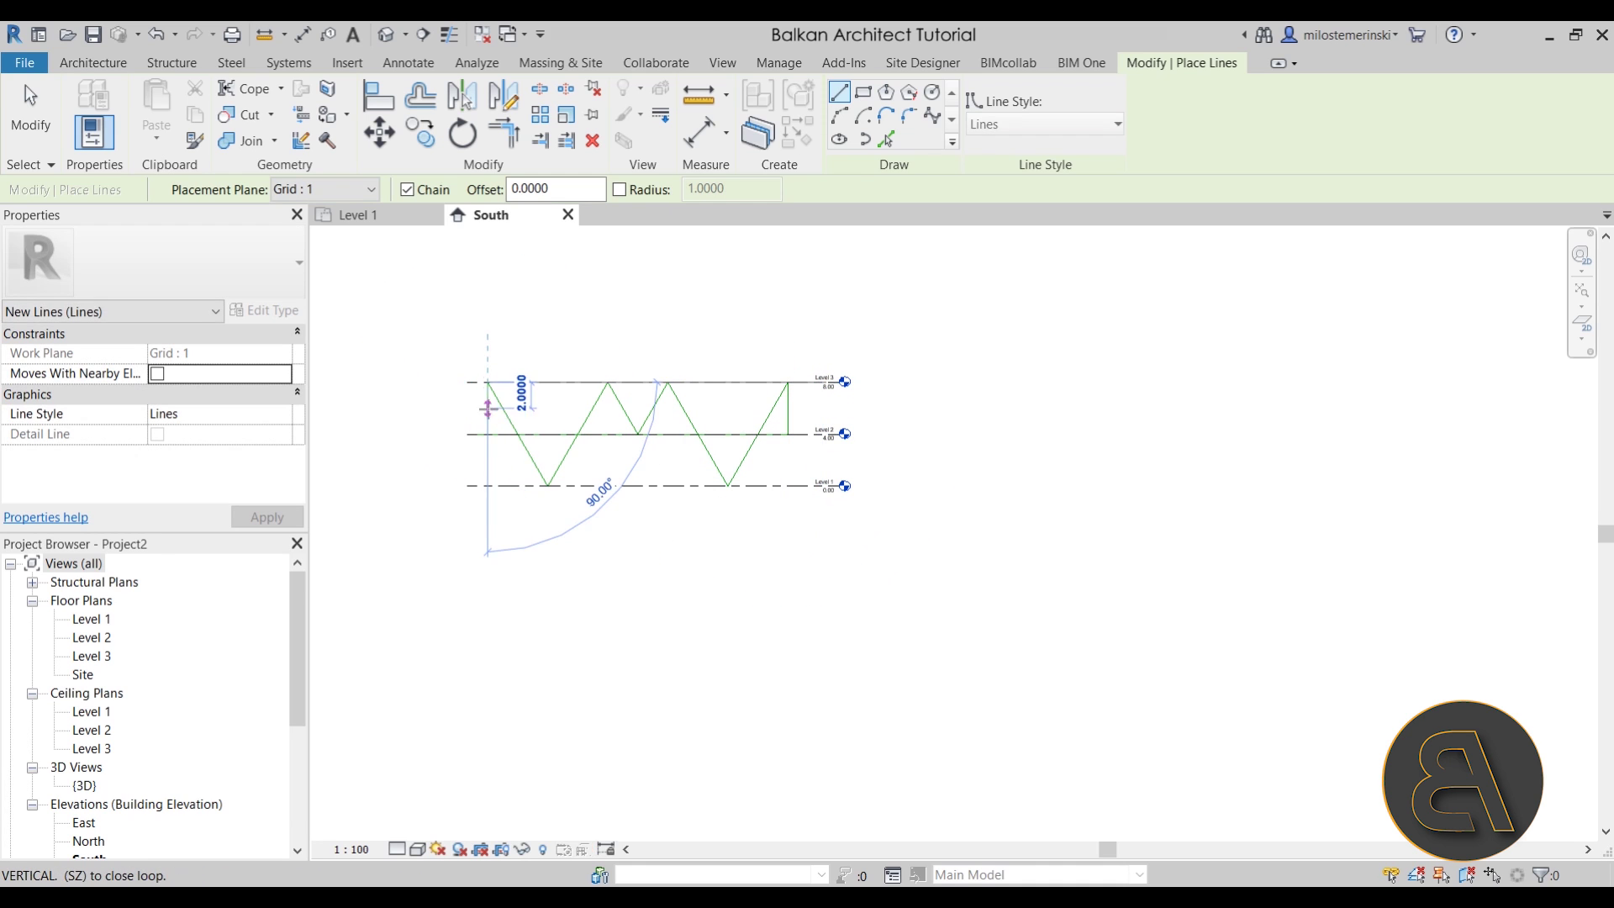
pyautogui.click(490, 433)
pyautogui.press('Escape')
pyautogui.click(487, 383)
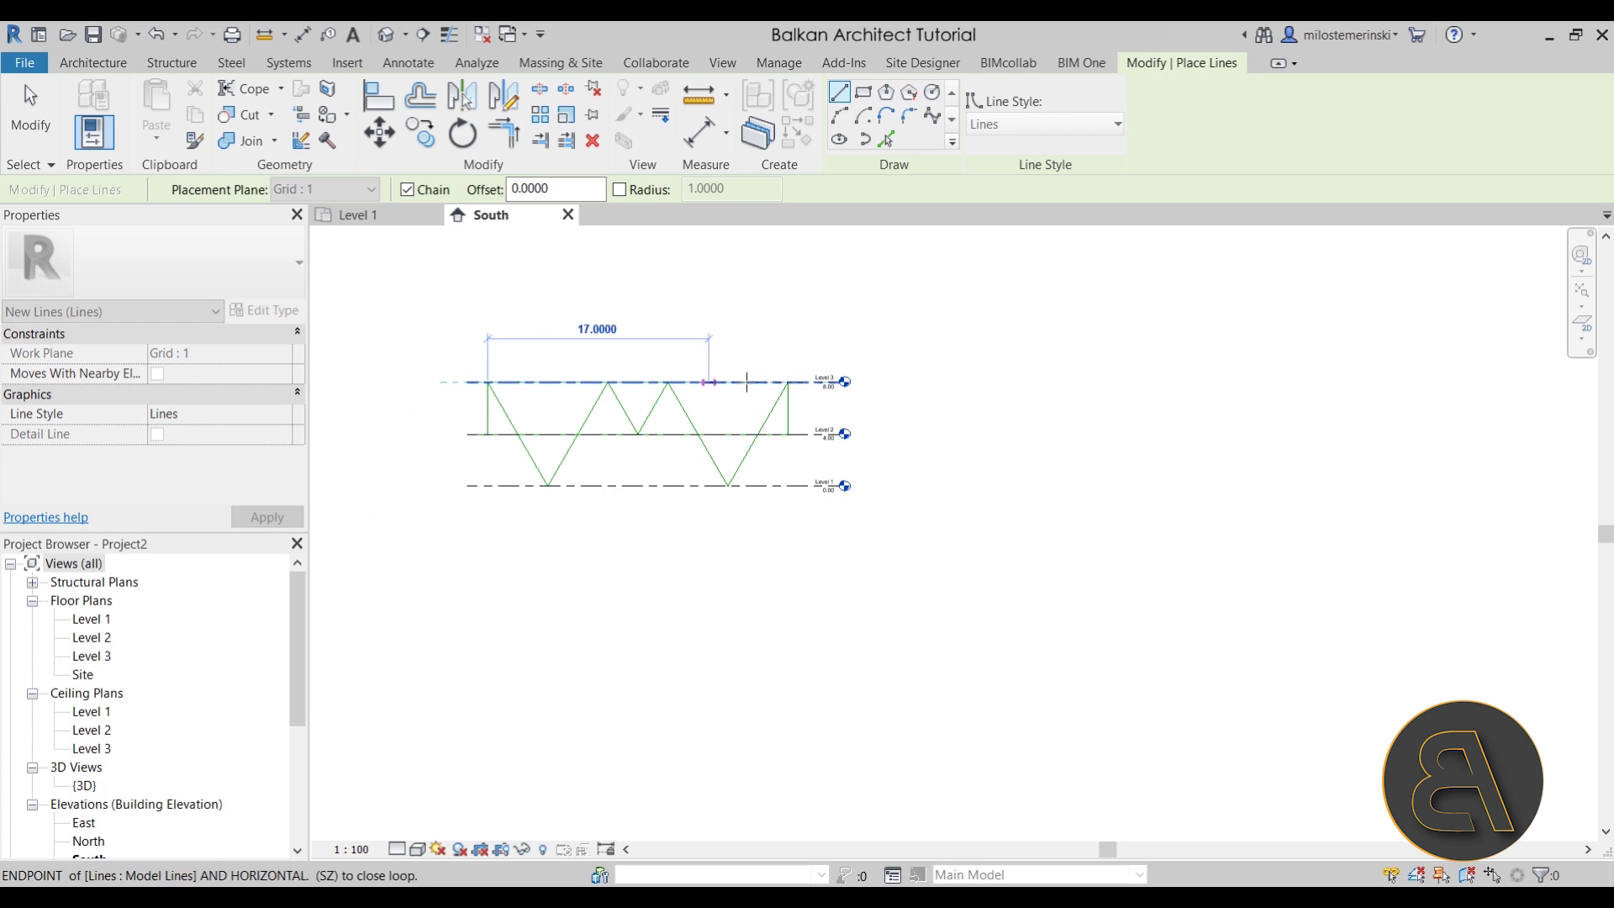
pyautogui.press('Escape')
pyautogui.press('Escape')
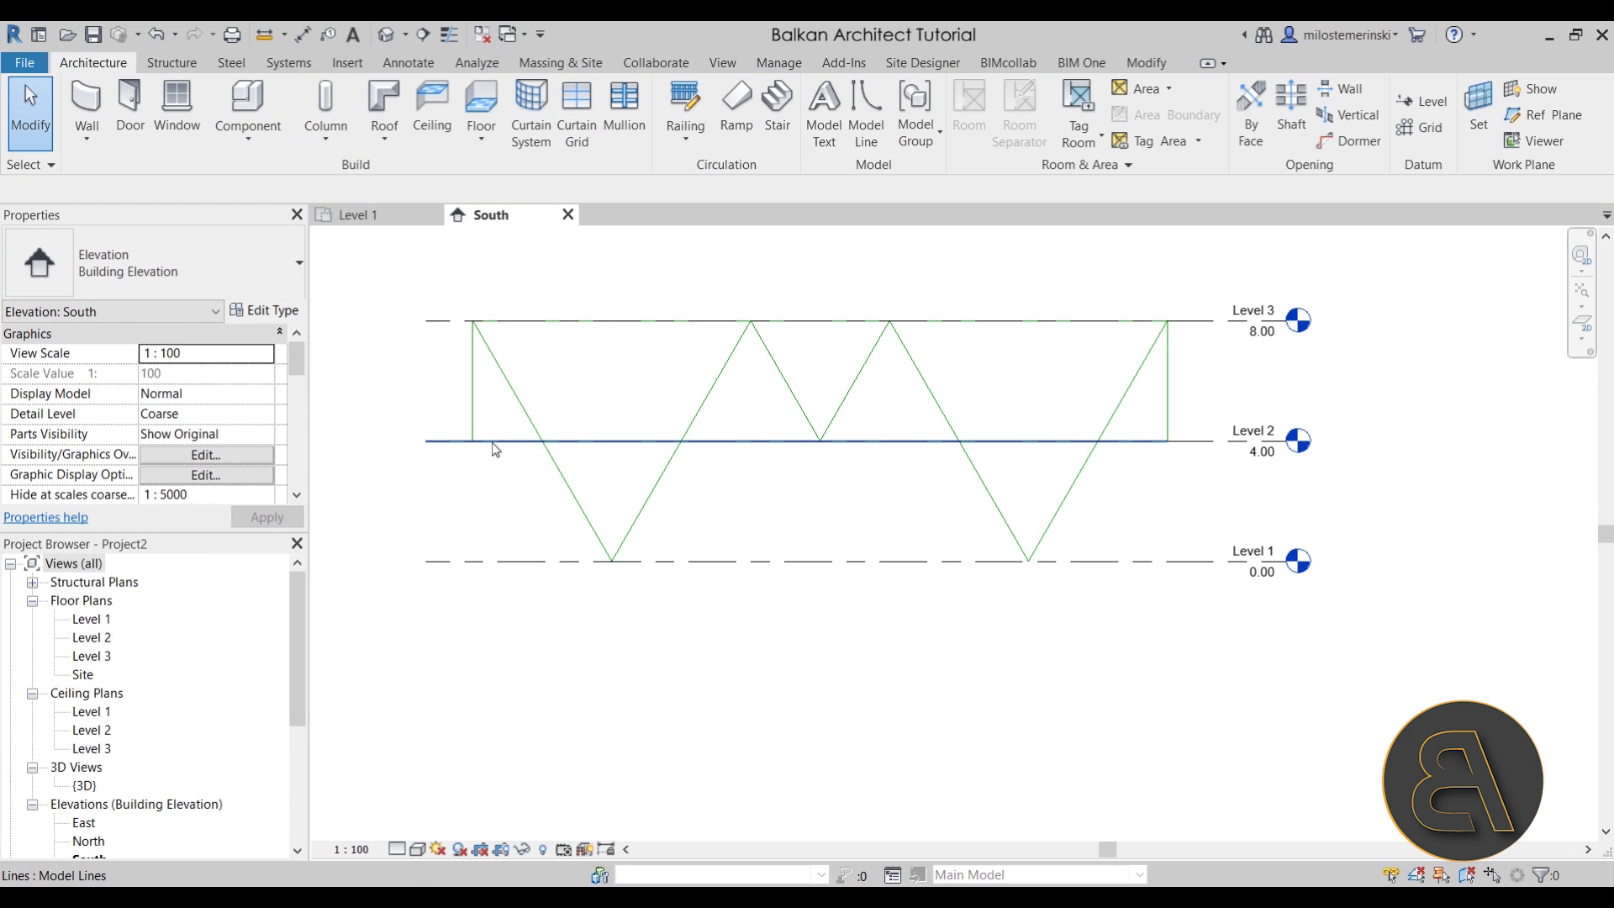
pyautogui.scroll(5, 483, 429)
pyautogui.scroll(4, 477, 476)
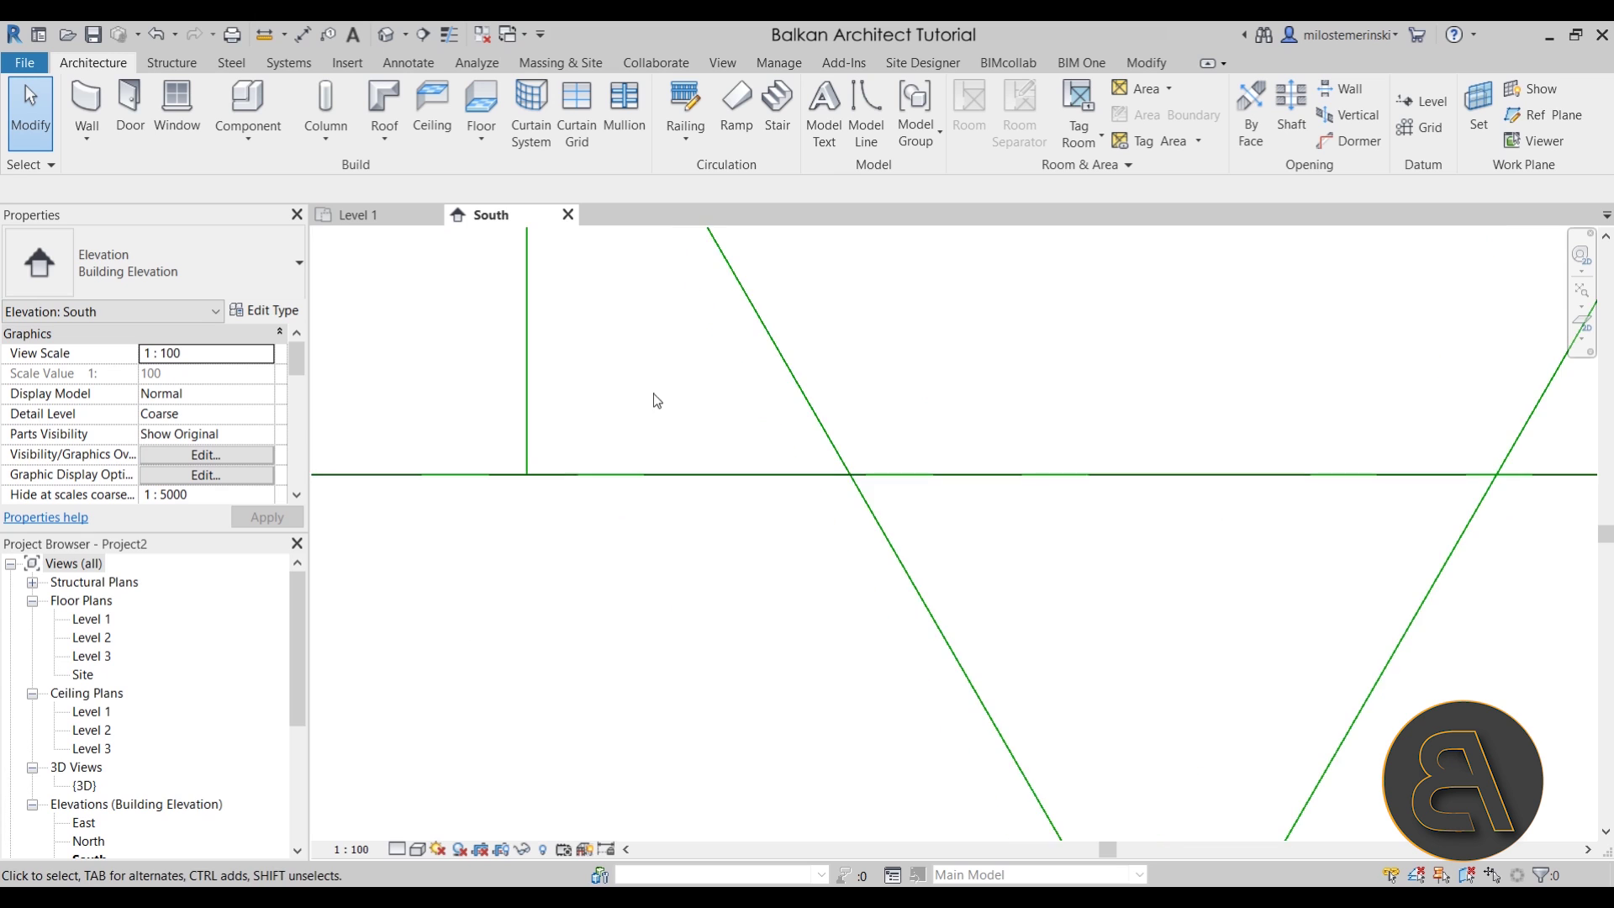
pyautogui.scroll(-2, 647, 441)
pyautogui.click(1146, 63)
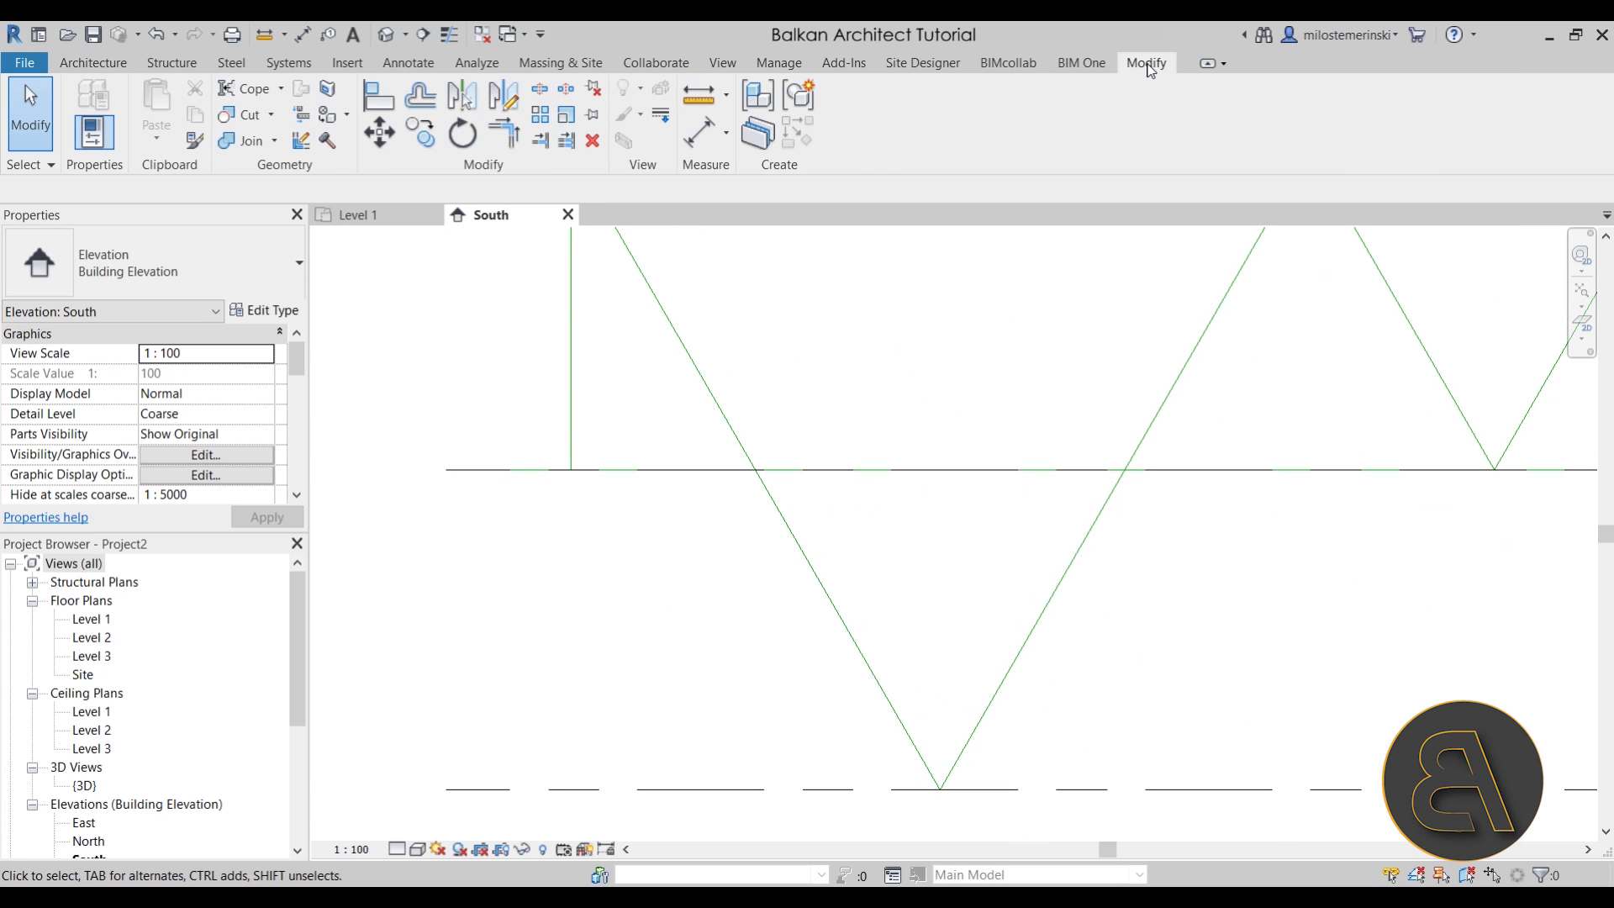
pyautogui.press('t')
pyautogui.press('r')
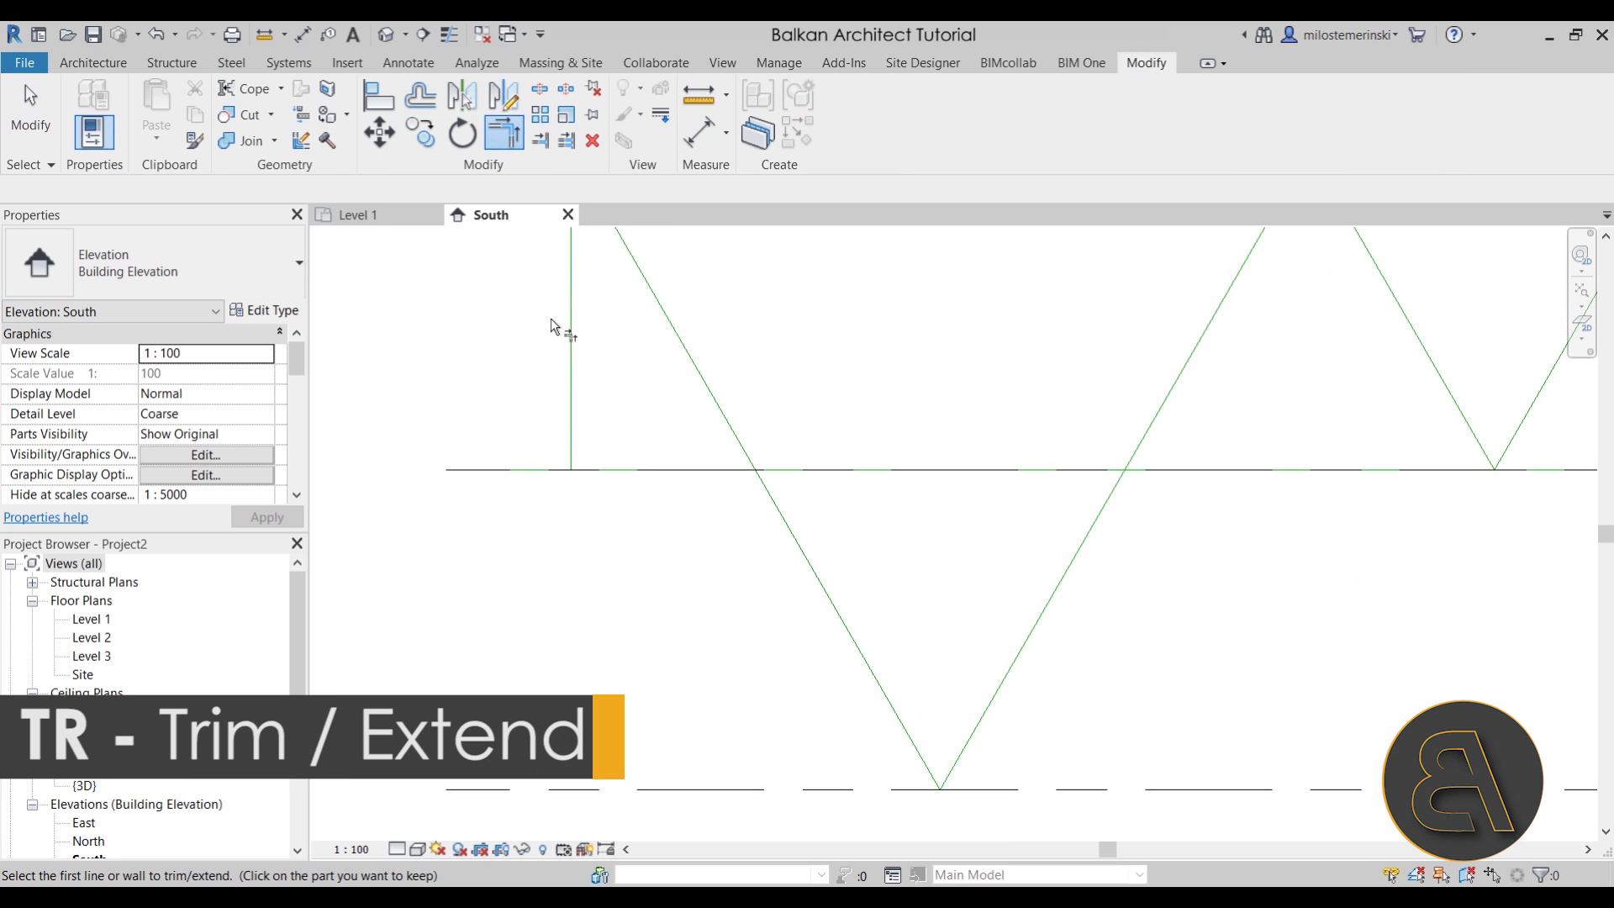
pyautogui.scroll(-3, 516, 547)
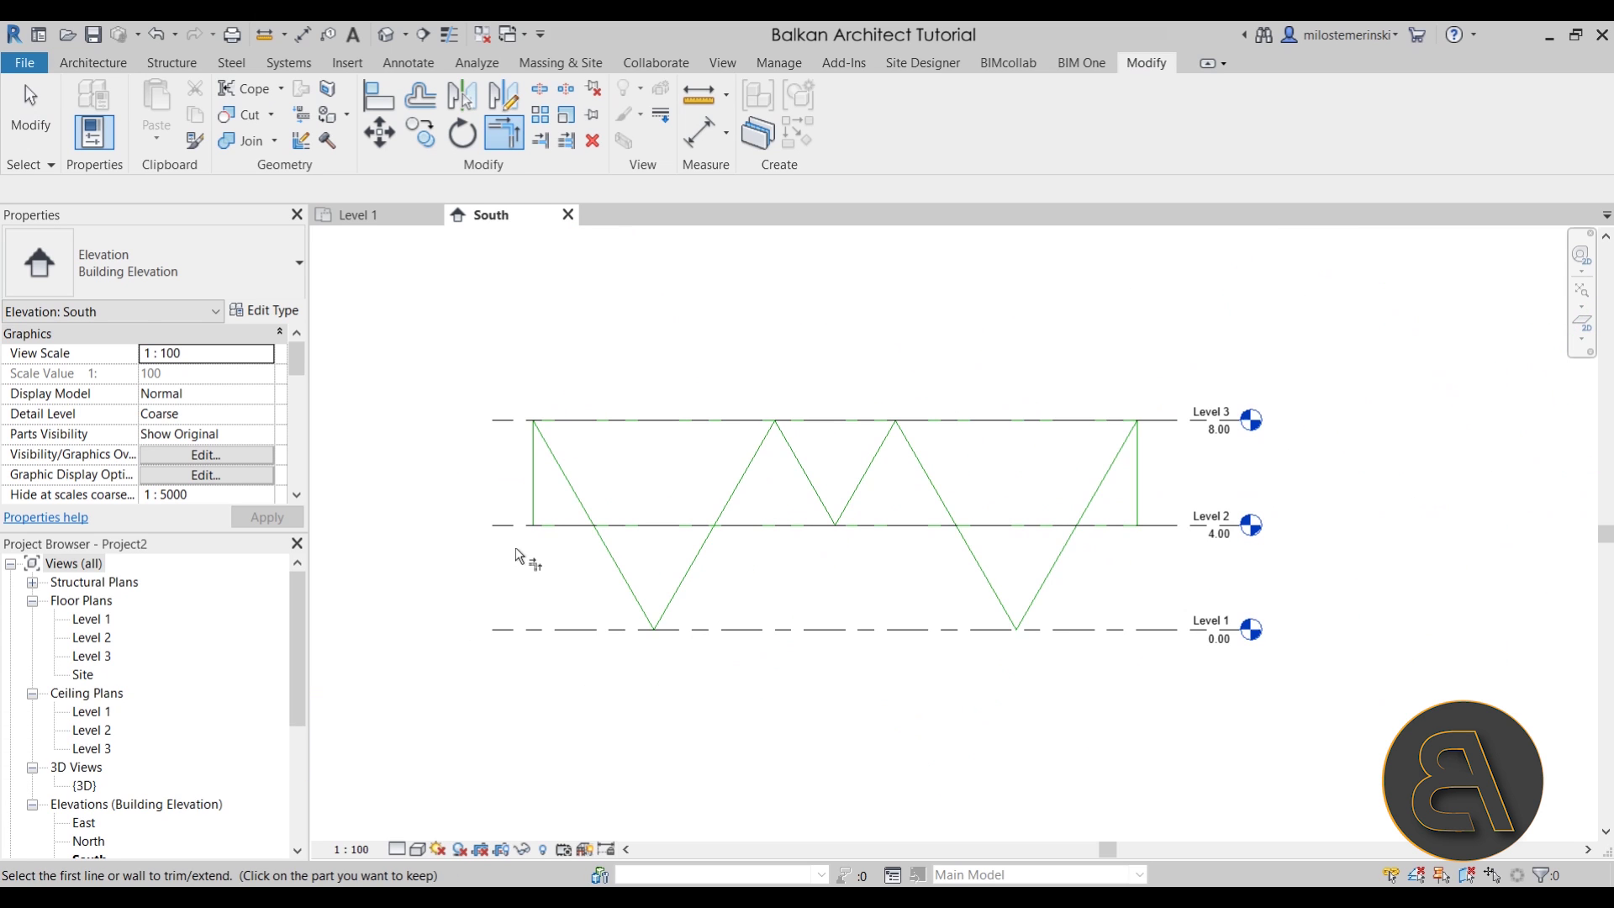
pyautogui.press('Escape')
# - Draw two model lines from the first large V's midpoints on Level 2 up to a shared peak on Level 3
pyautogui.moveTo(703, 479); pyautogui.dragTo(629, 477, button='middle')
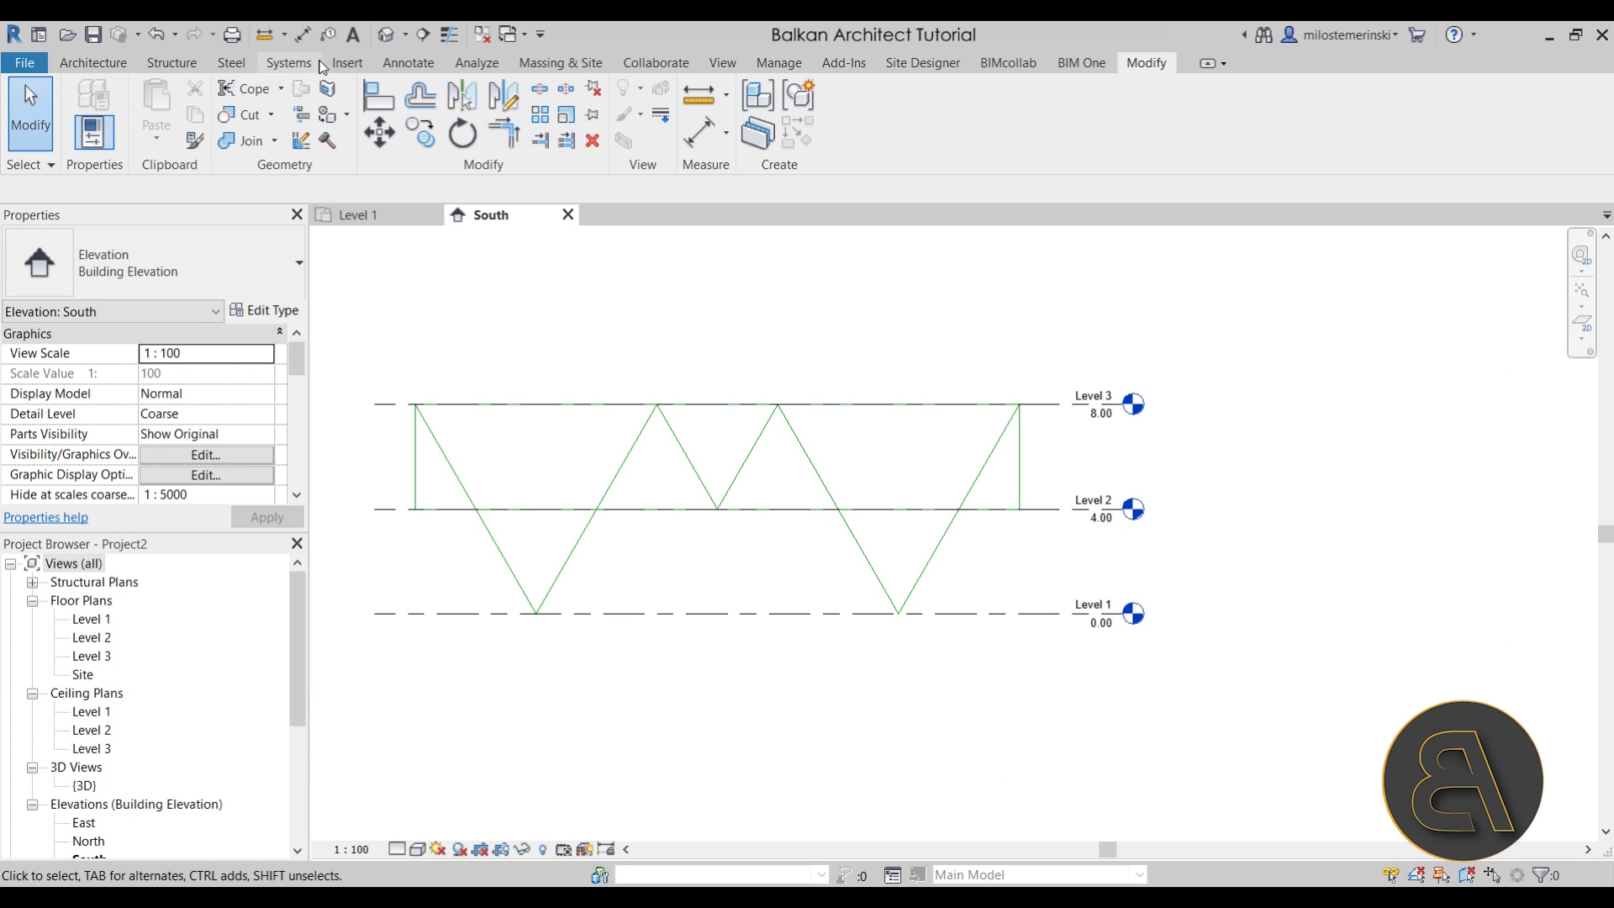
pyautogui.click(114, 67)
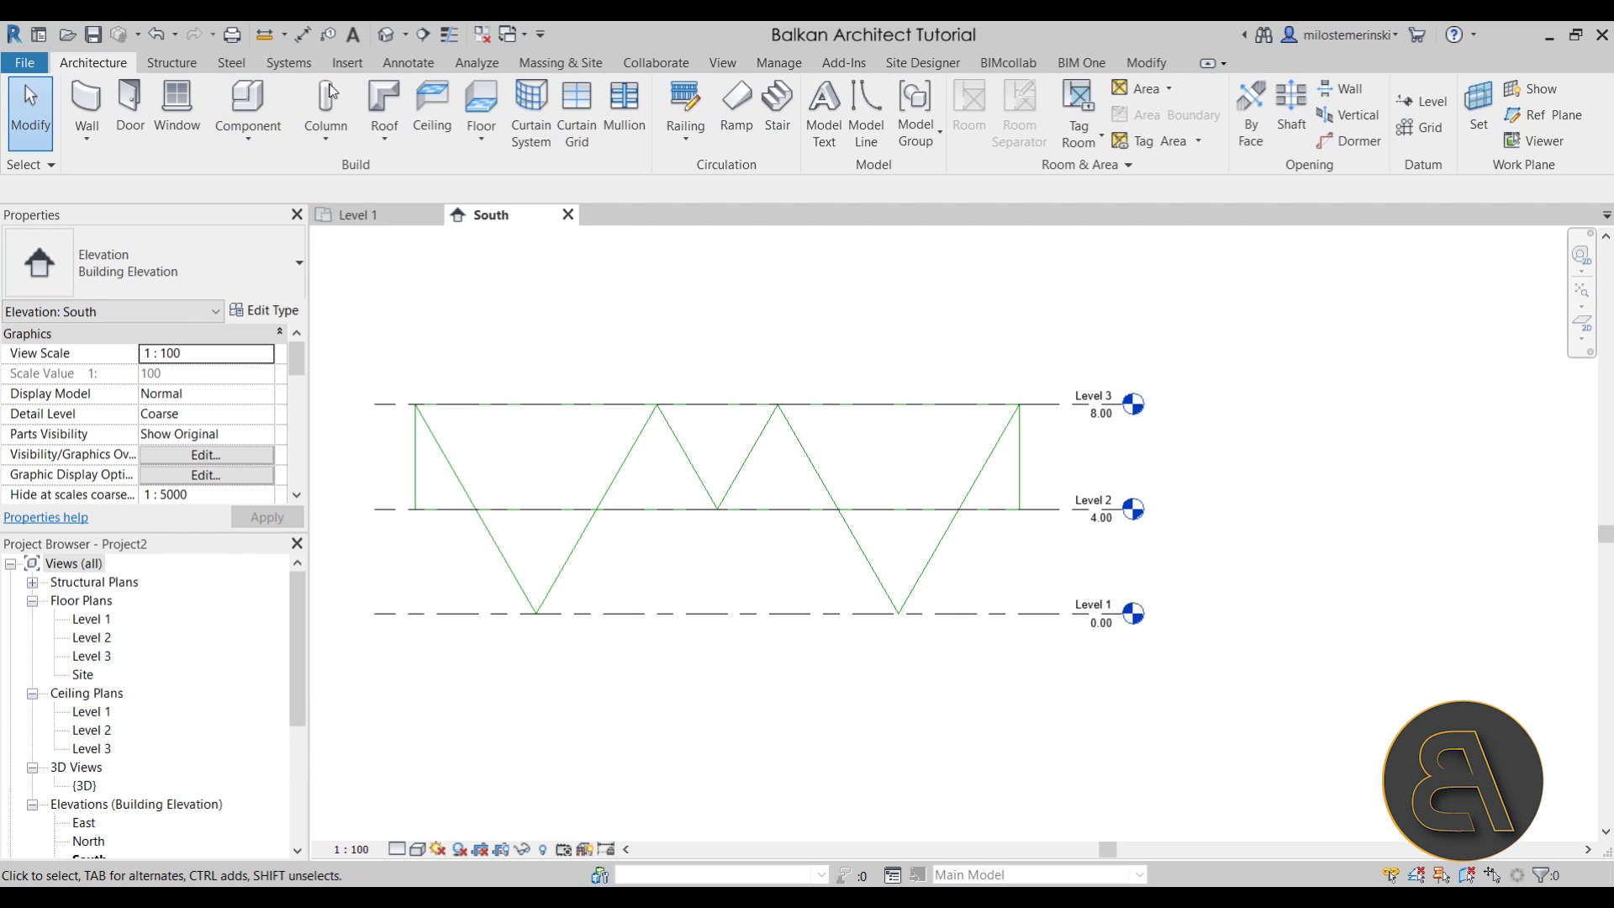
pyautogui.click(854, 136)
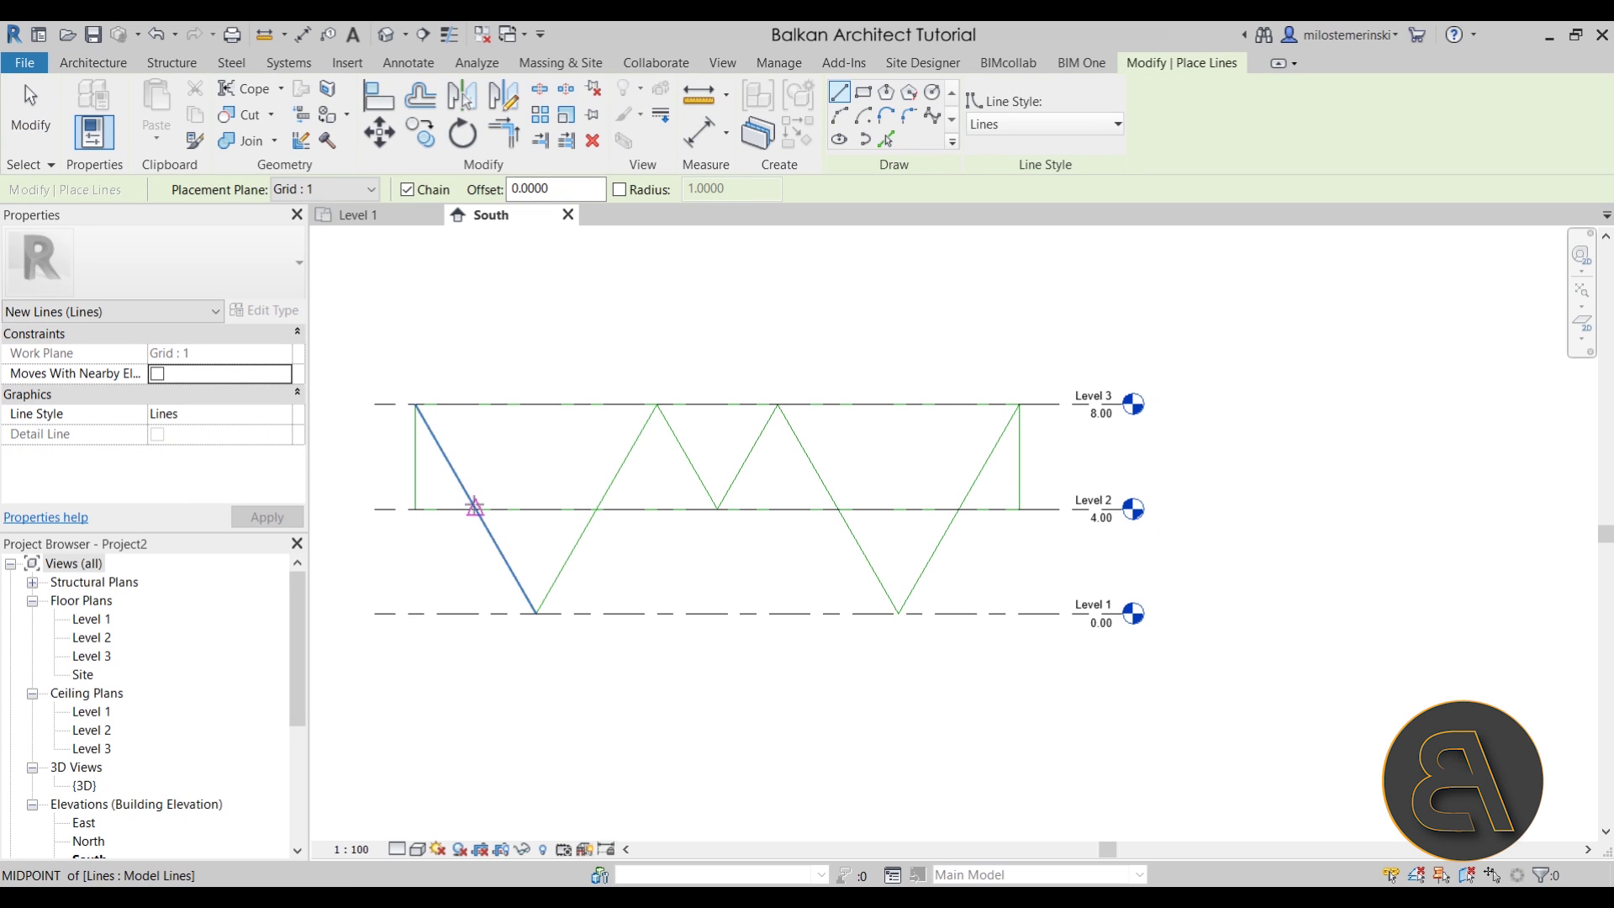
pyautogui.click(475, 509)
pyautogui.click(535, 405)
pyautogui.press('Escape')
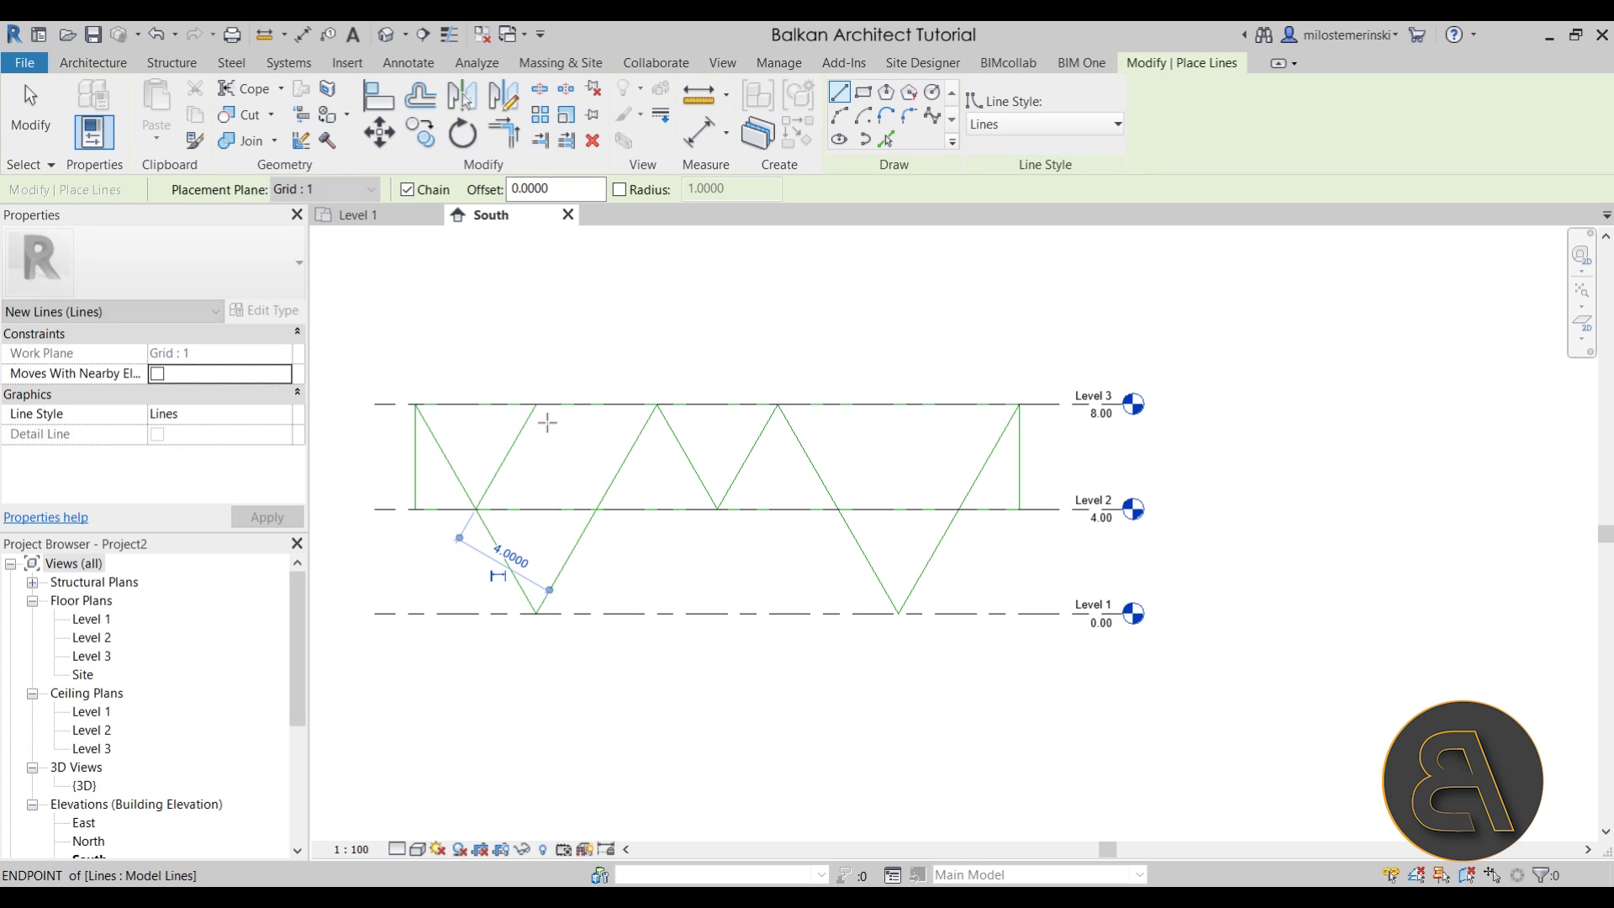
pyautogui.click(596, 509)
pyautogui.click(536, 404)
pyautogui.press('Escape')
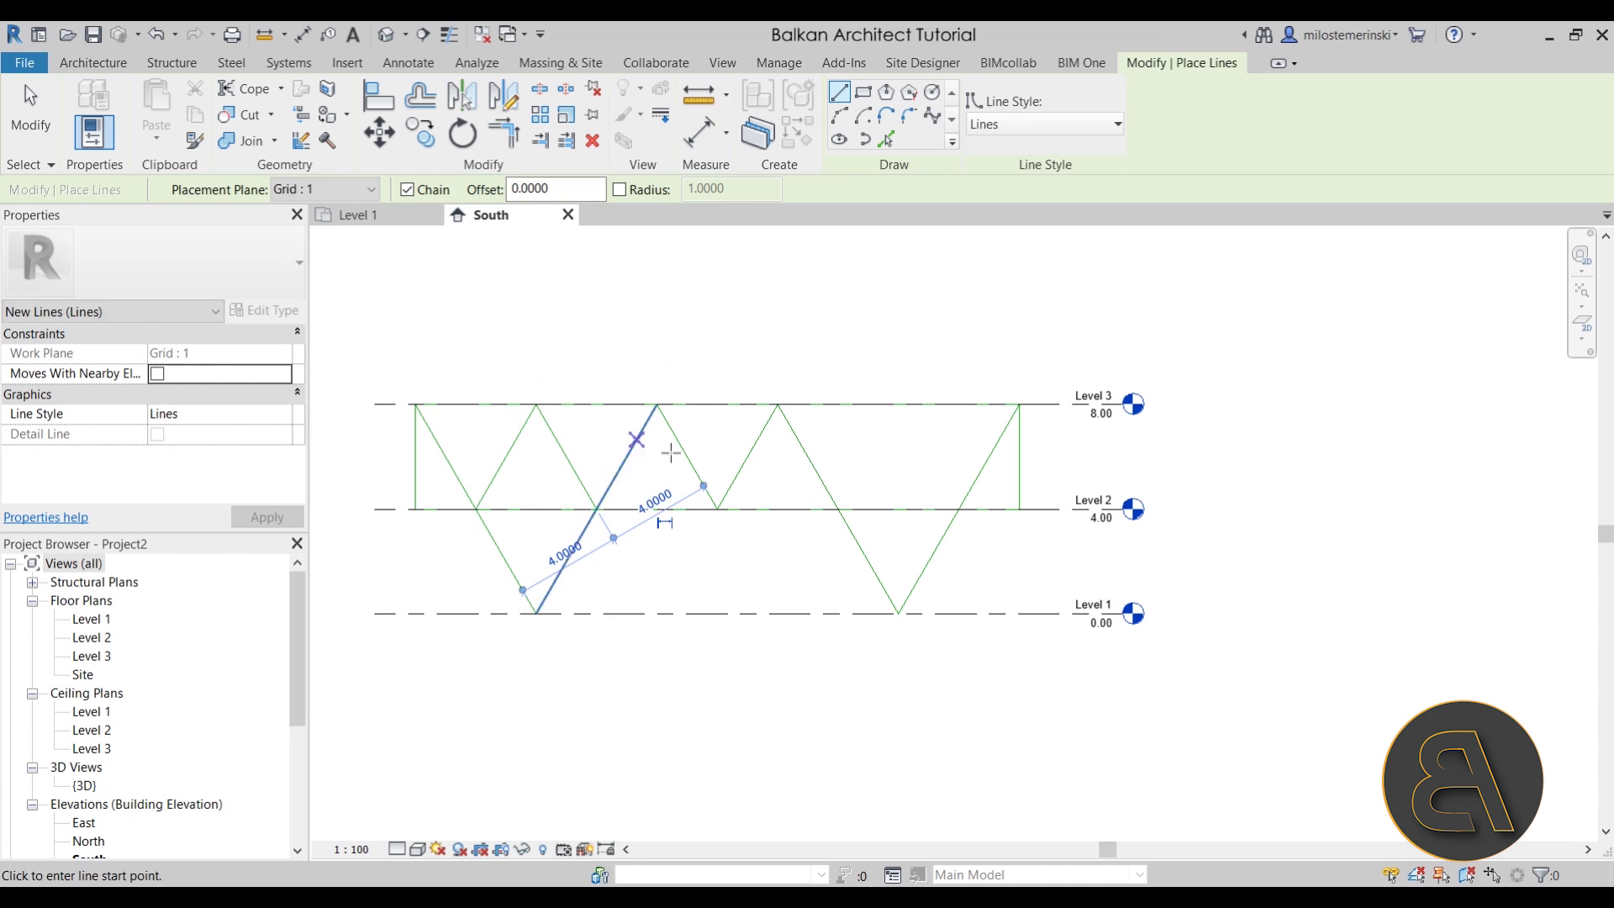
# - Draw two model lines about 4.62 m long from the second large V's midpoints on Level 2 to a shared peak on Level 3
pyautogui.click(845, 508)
pyautogui.click(898, 404)
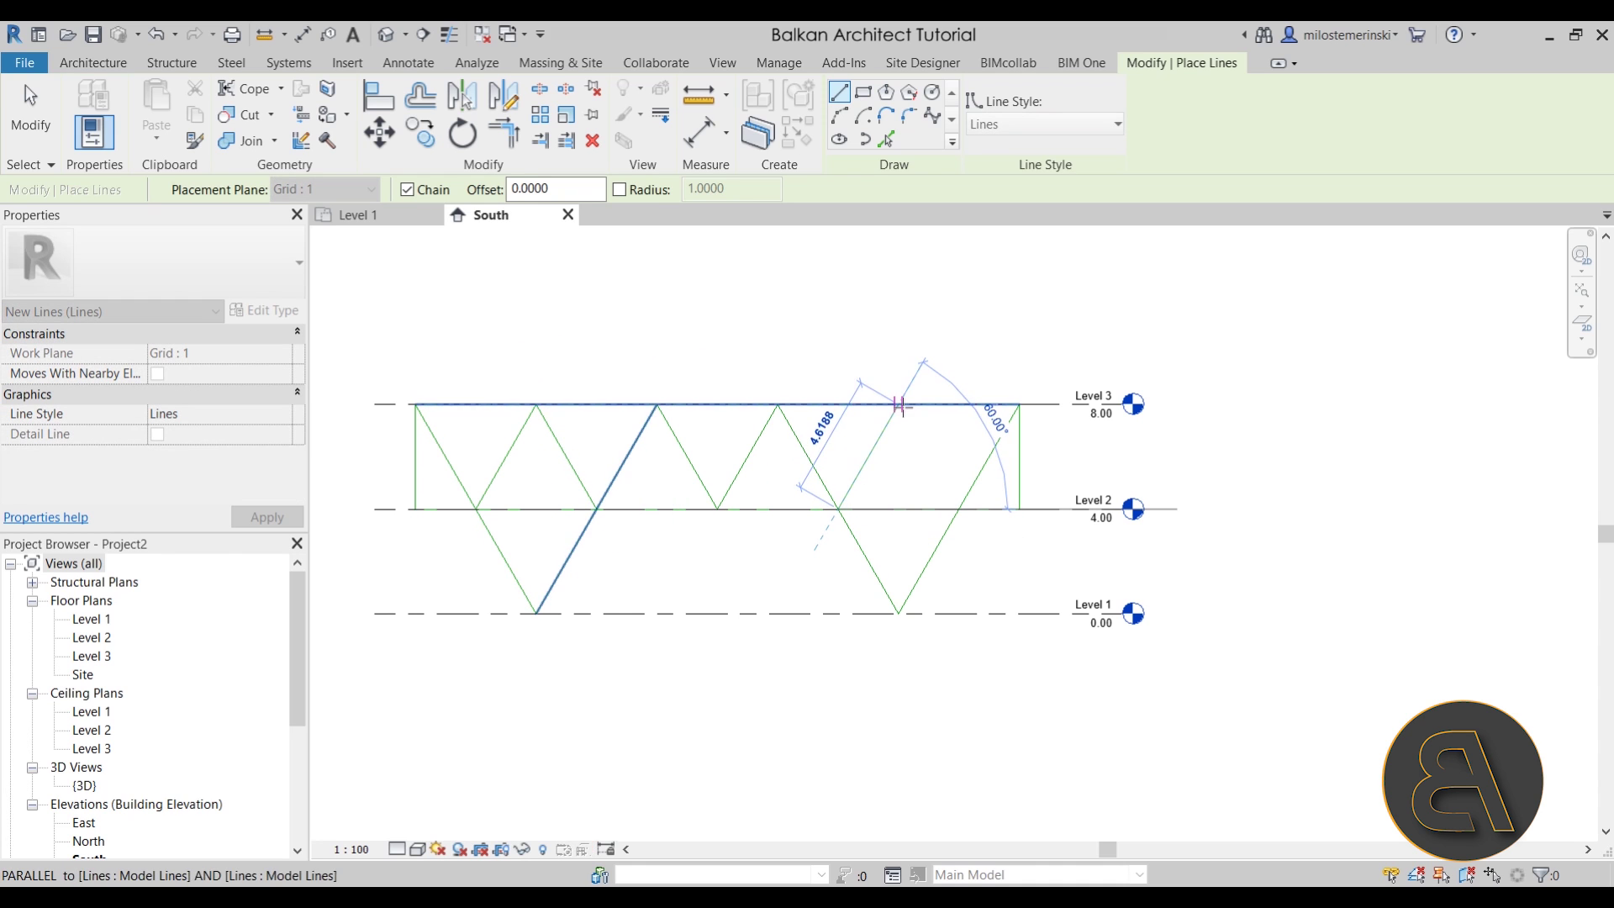
pyautogui.press('Escape')
pyautogui.click(960, 509)
pyautogui.click(1019, 404)
pyautogui.press('Escape')
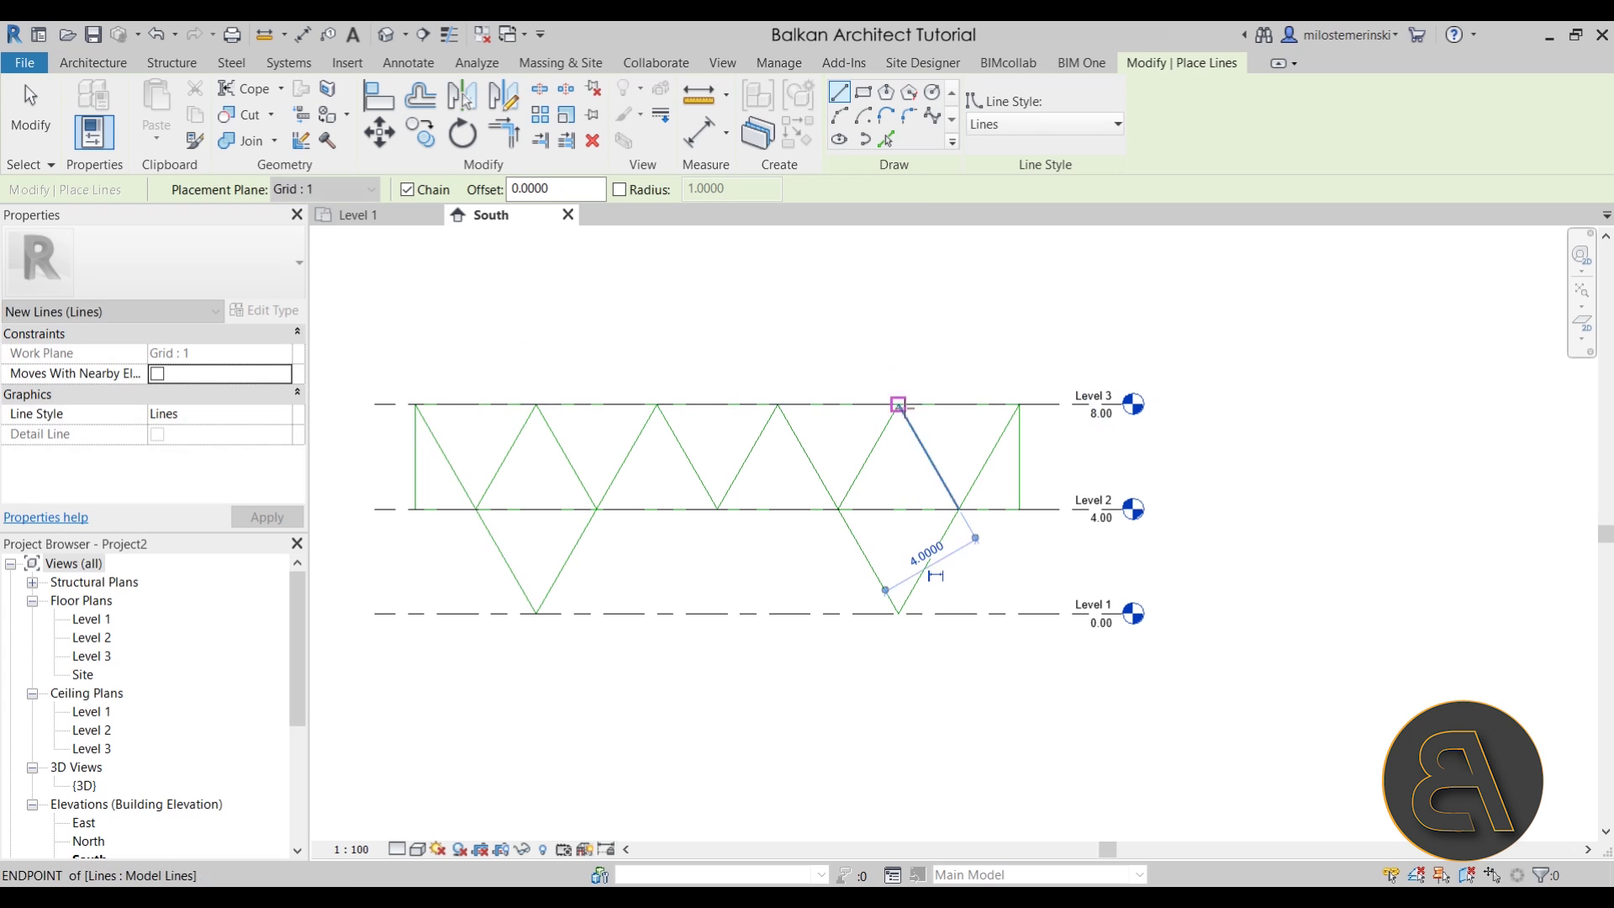
pyautogui.press('Escape')
pyautogui.scroll(-1, 641, 458)
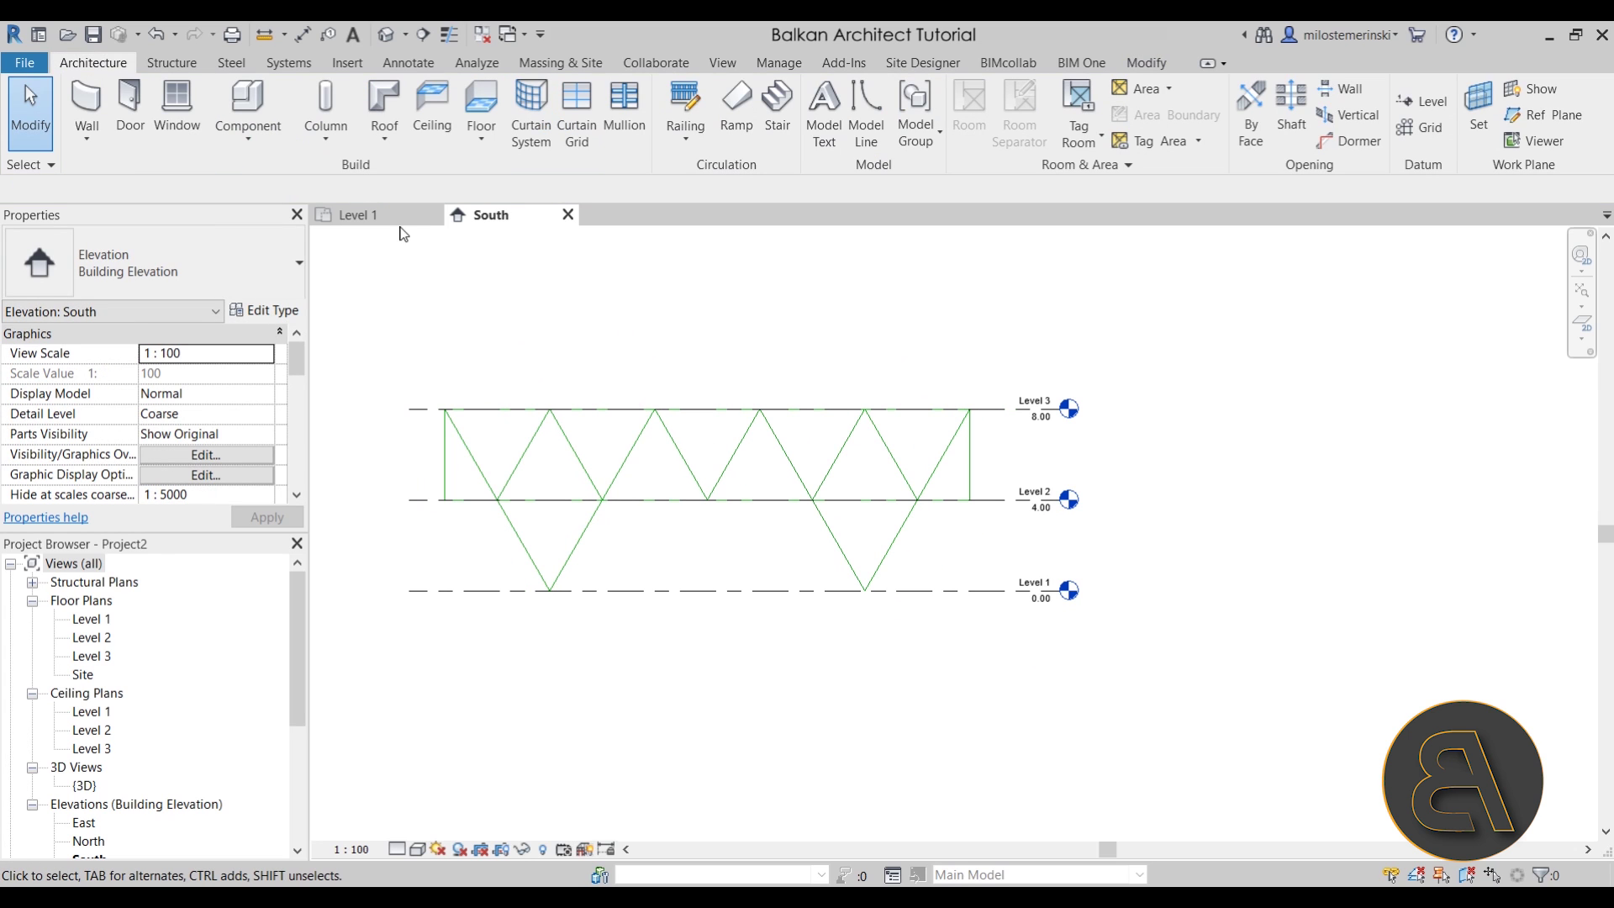
# - Open the default 3D view and frame the model-line truss at an angle
pyautogui.click(386, 33)
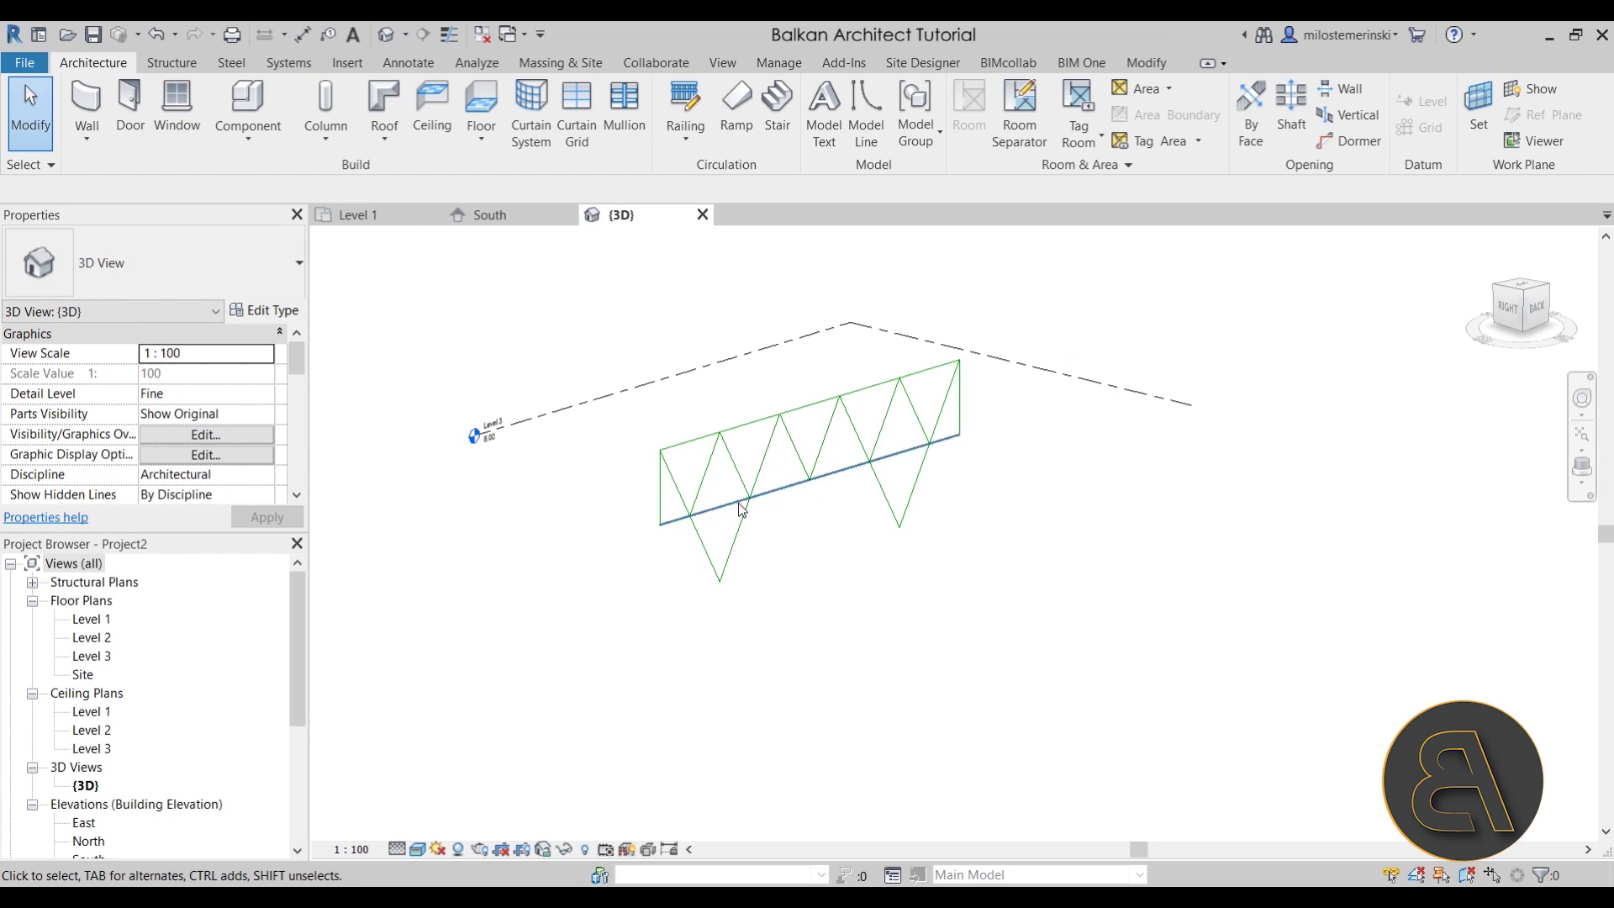
pyautogui.keyDown('shift'); pyautogui.moveTo(916, 504); pyautogui.dragTo(816, 517, button='middle'); pyautogui.keyUp('shift')
pyautogui.scroll(2, 795, 488)
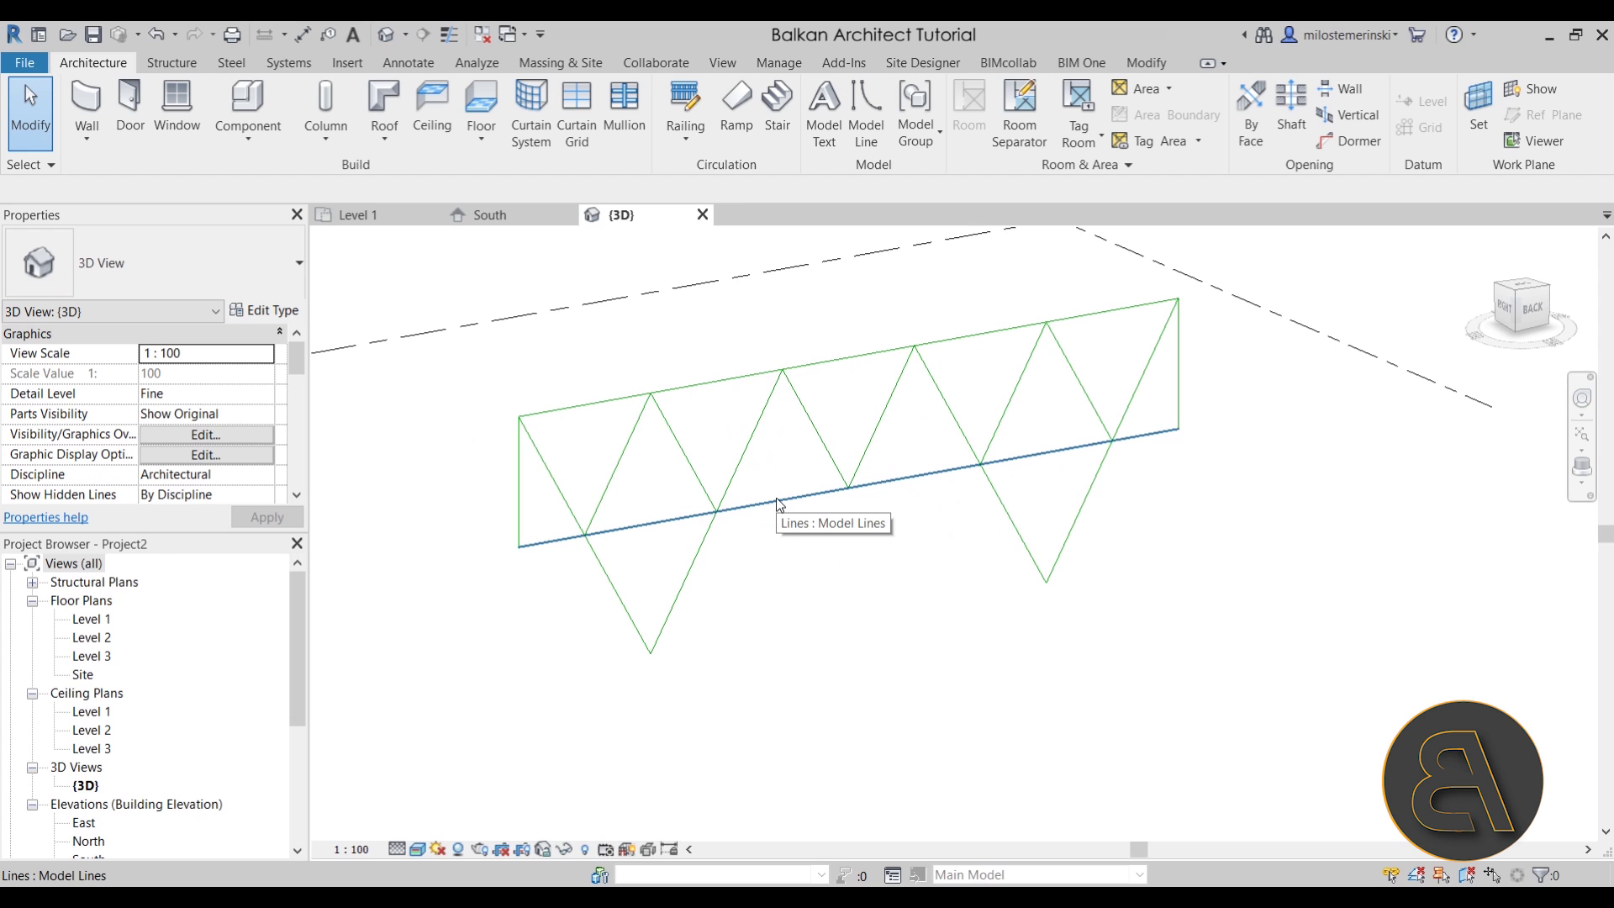
pyautogui.moveTo(811, 523); pyautogui.dragTo(764, 548, button='middle')
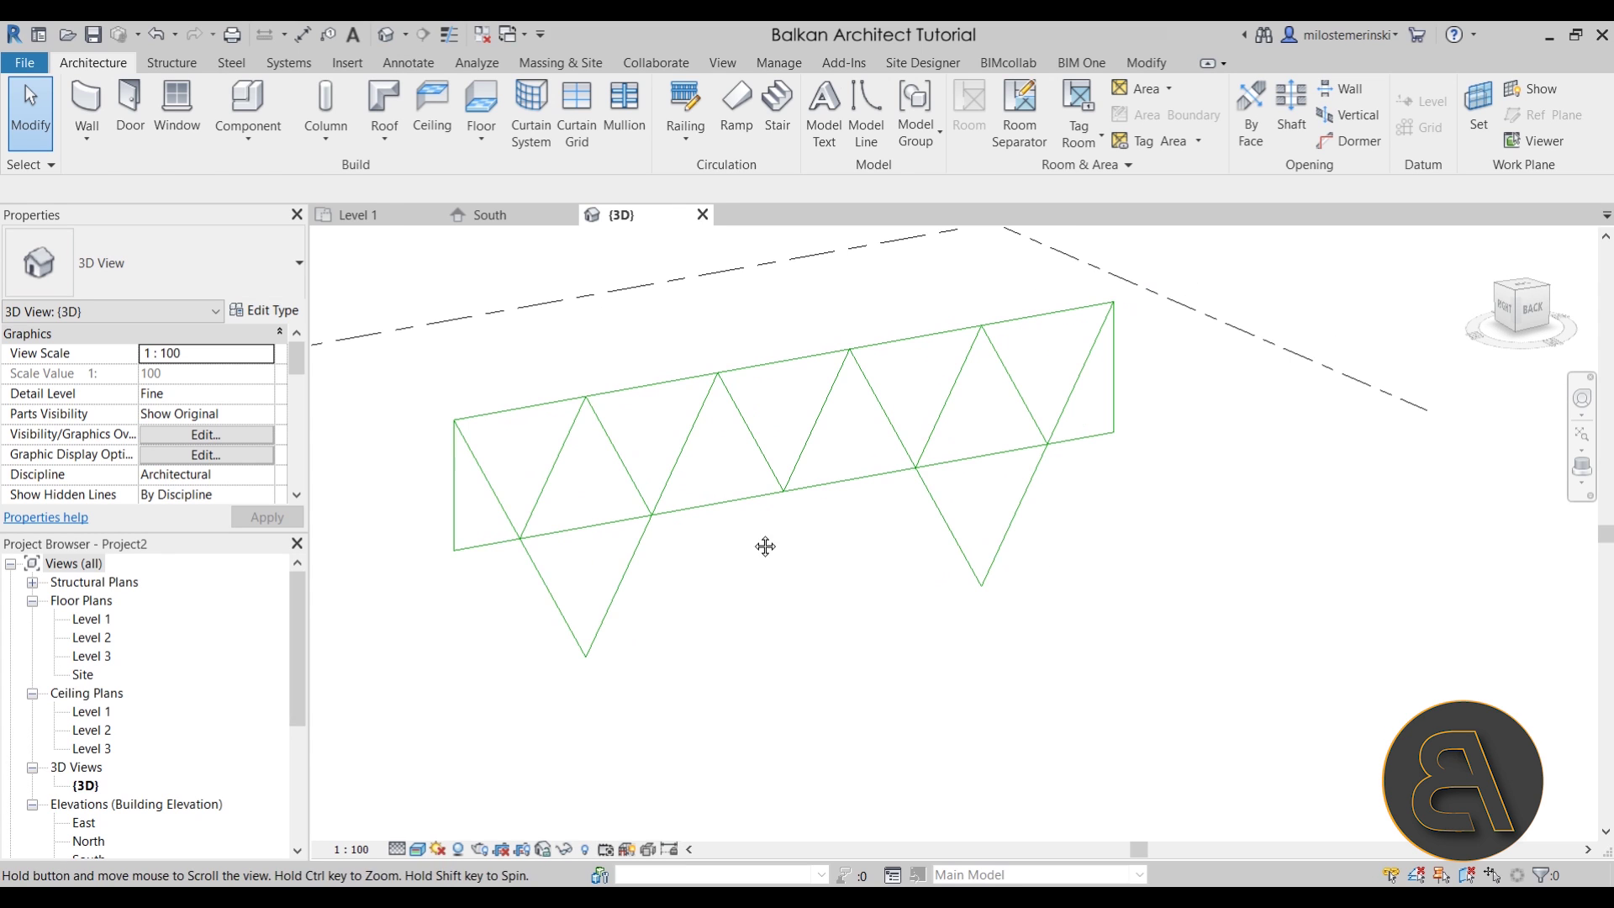
# - Place an M_Concrete-Rectangular Beam 300 x 600mm by picking the horizontal Level 2 model line, using Level 2 as the placement plane
pyautogui.click(171, 63)
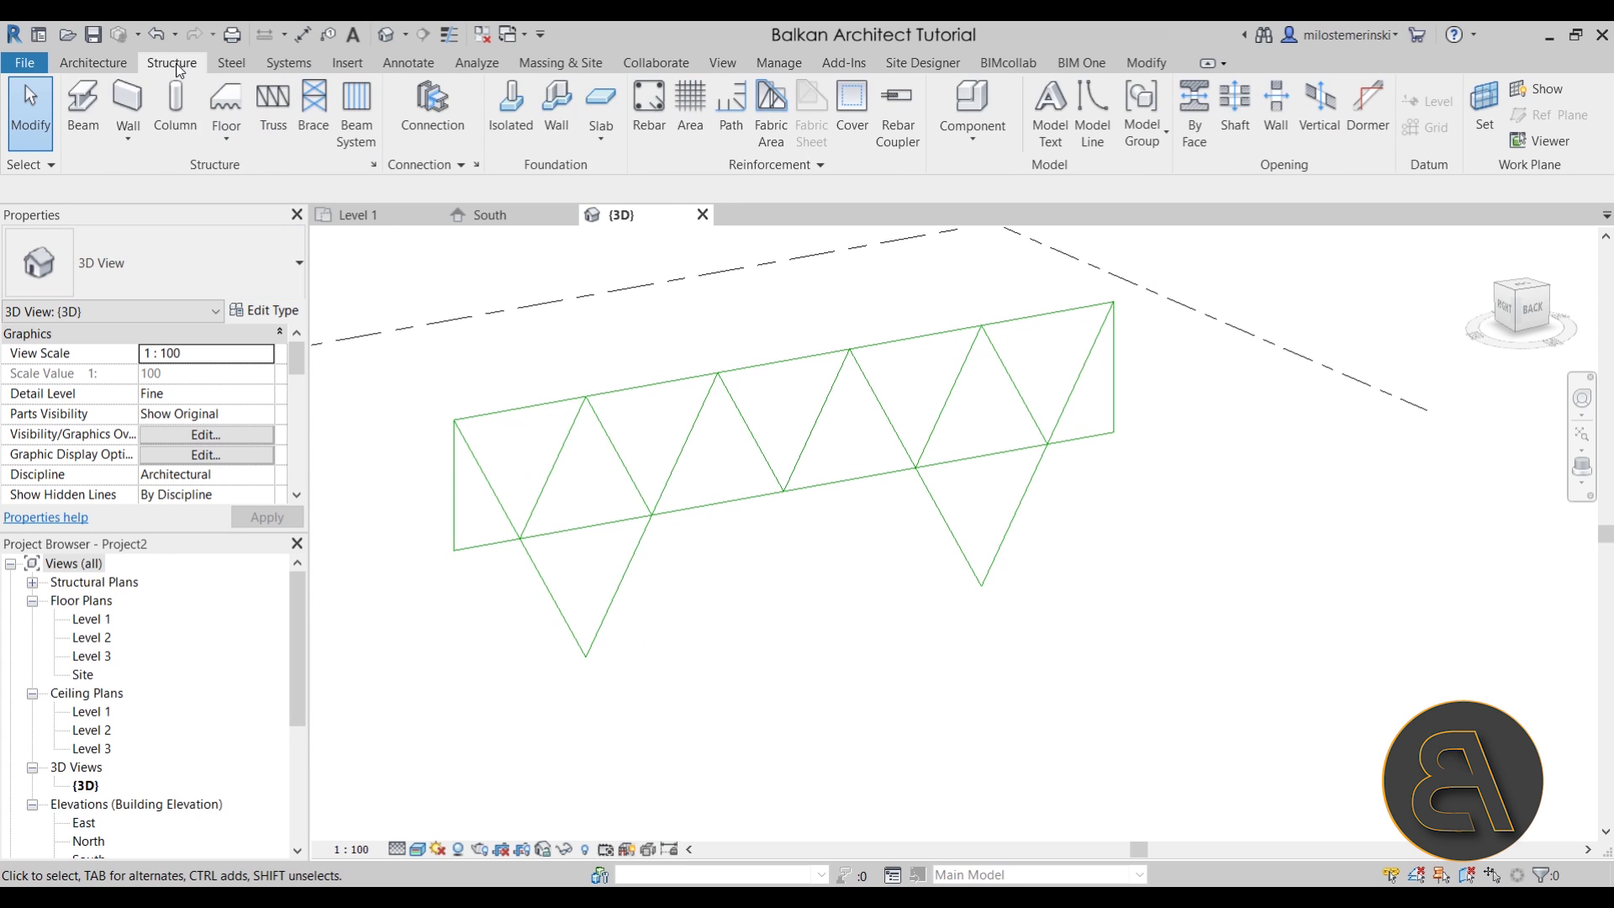
pyautogui.click(83, 110)
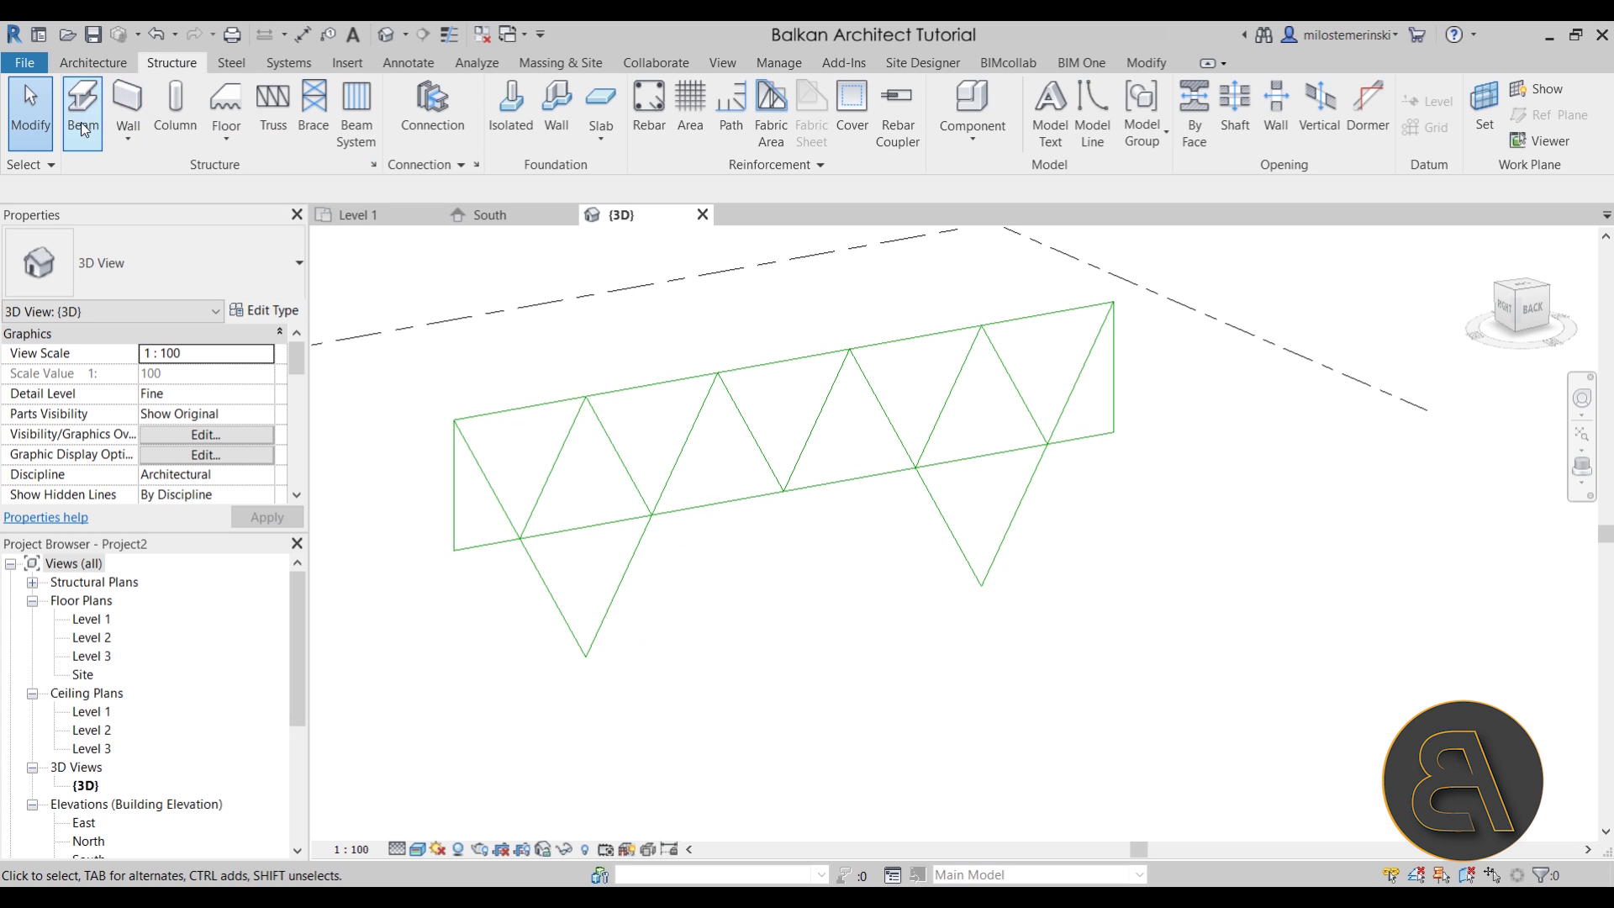
pyautogui.click(185, 262)
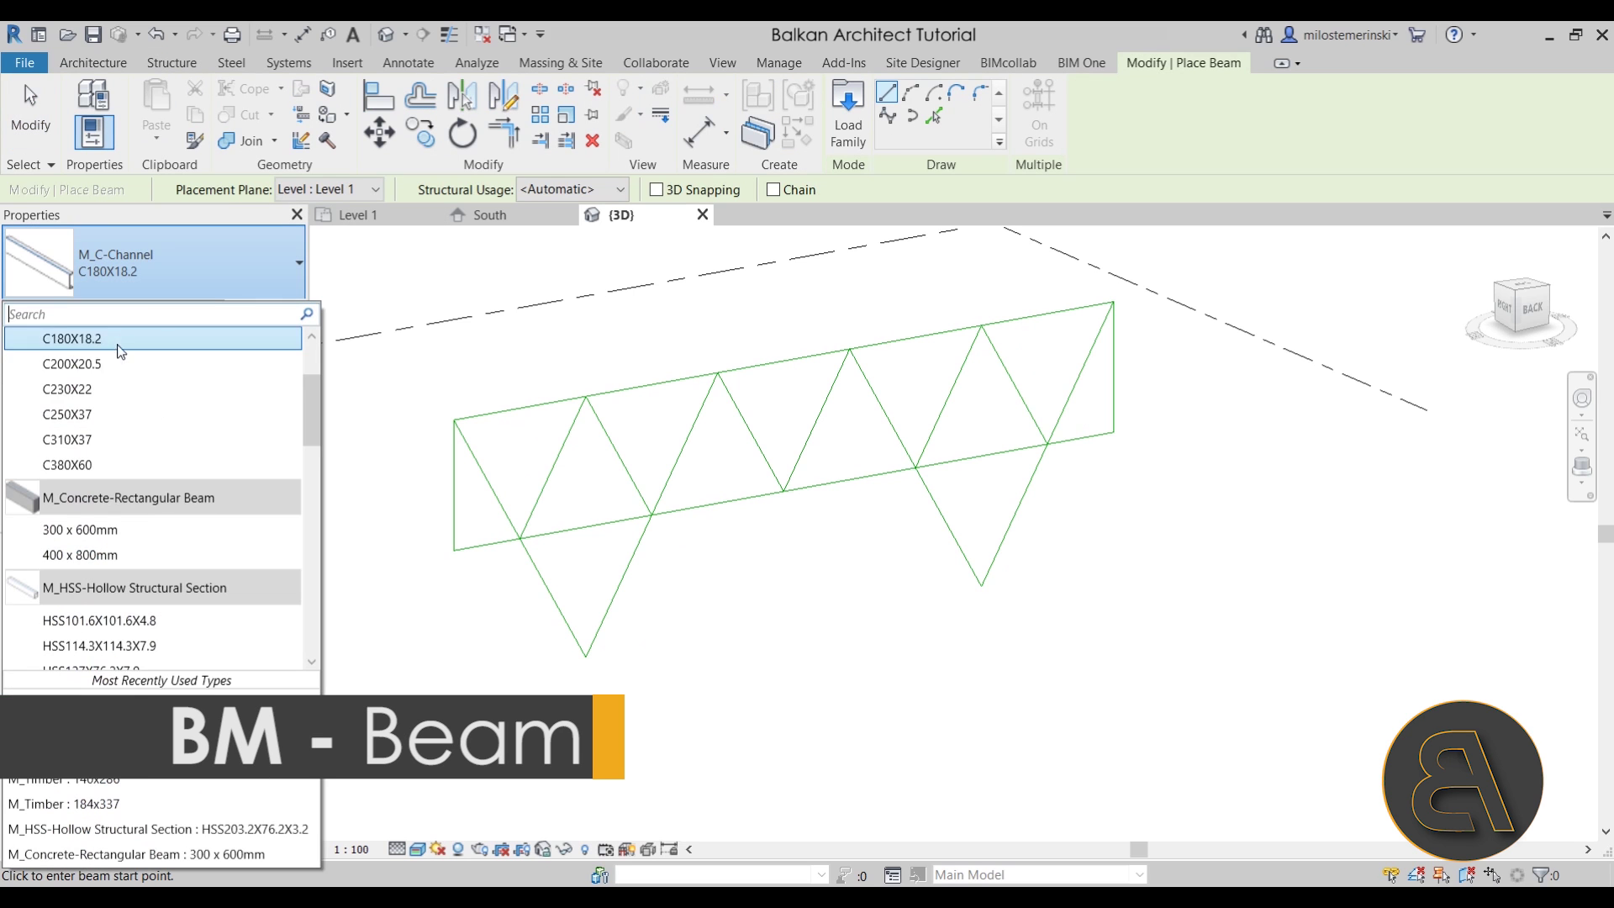
pyautogui.scroll(-2, 123, 471)
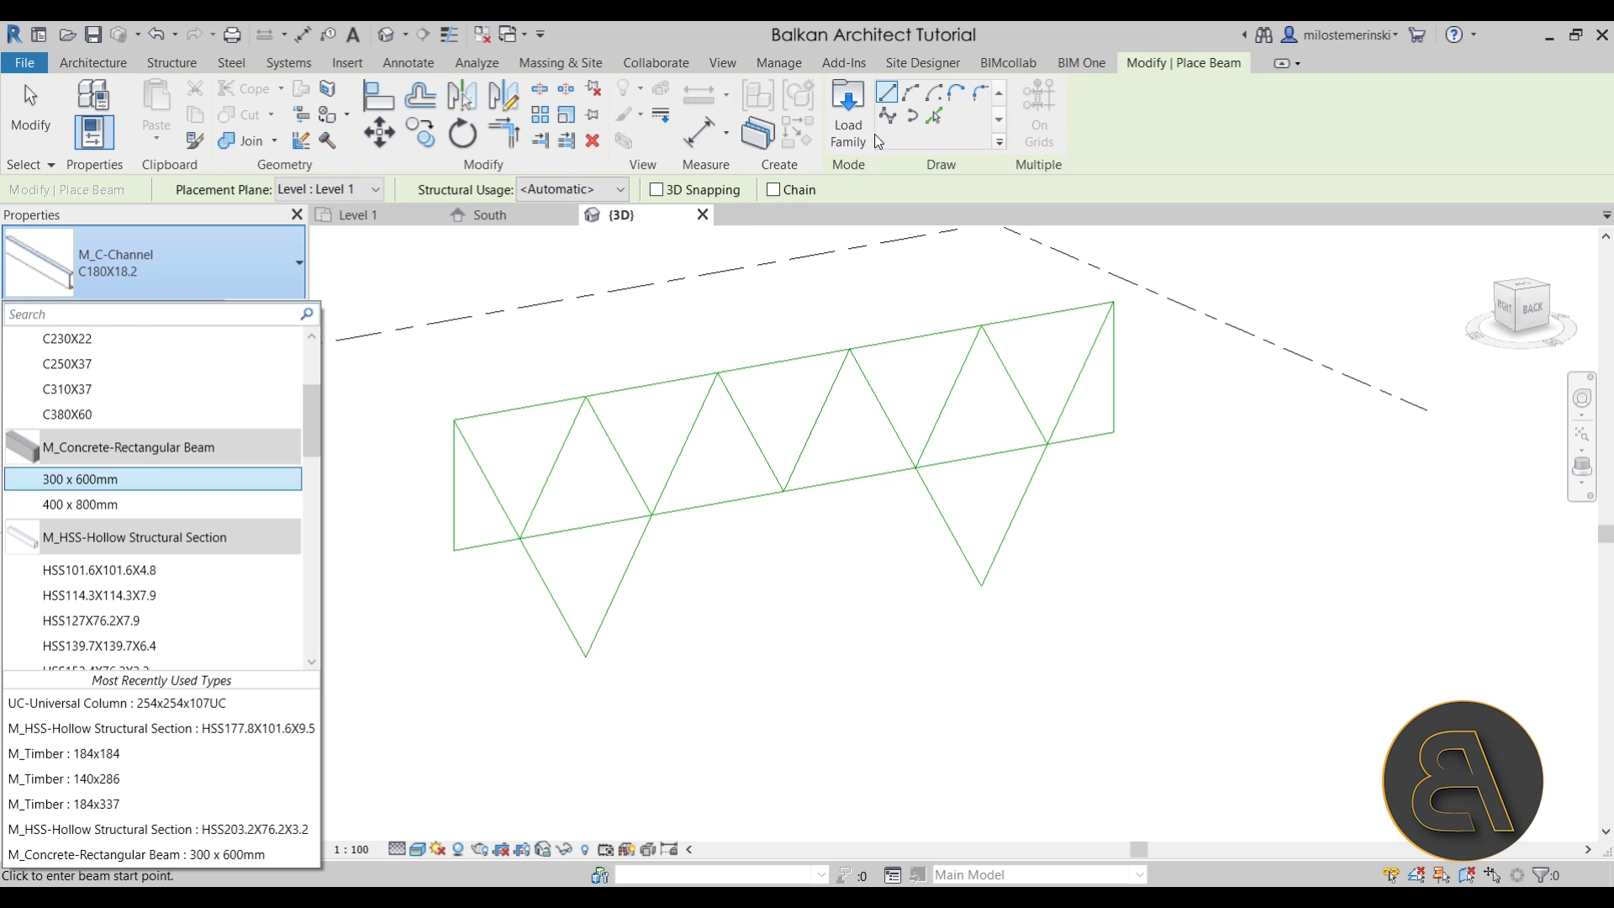
pyautogui.click(87, 479)
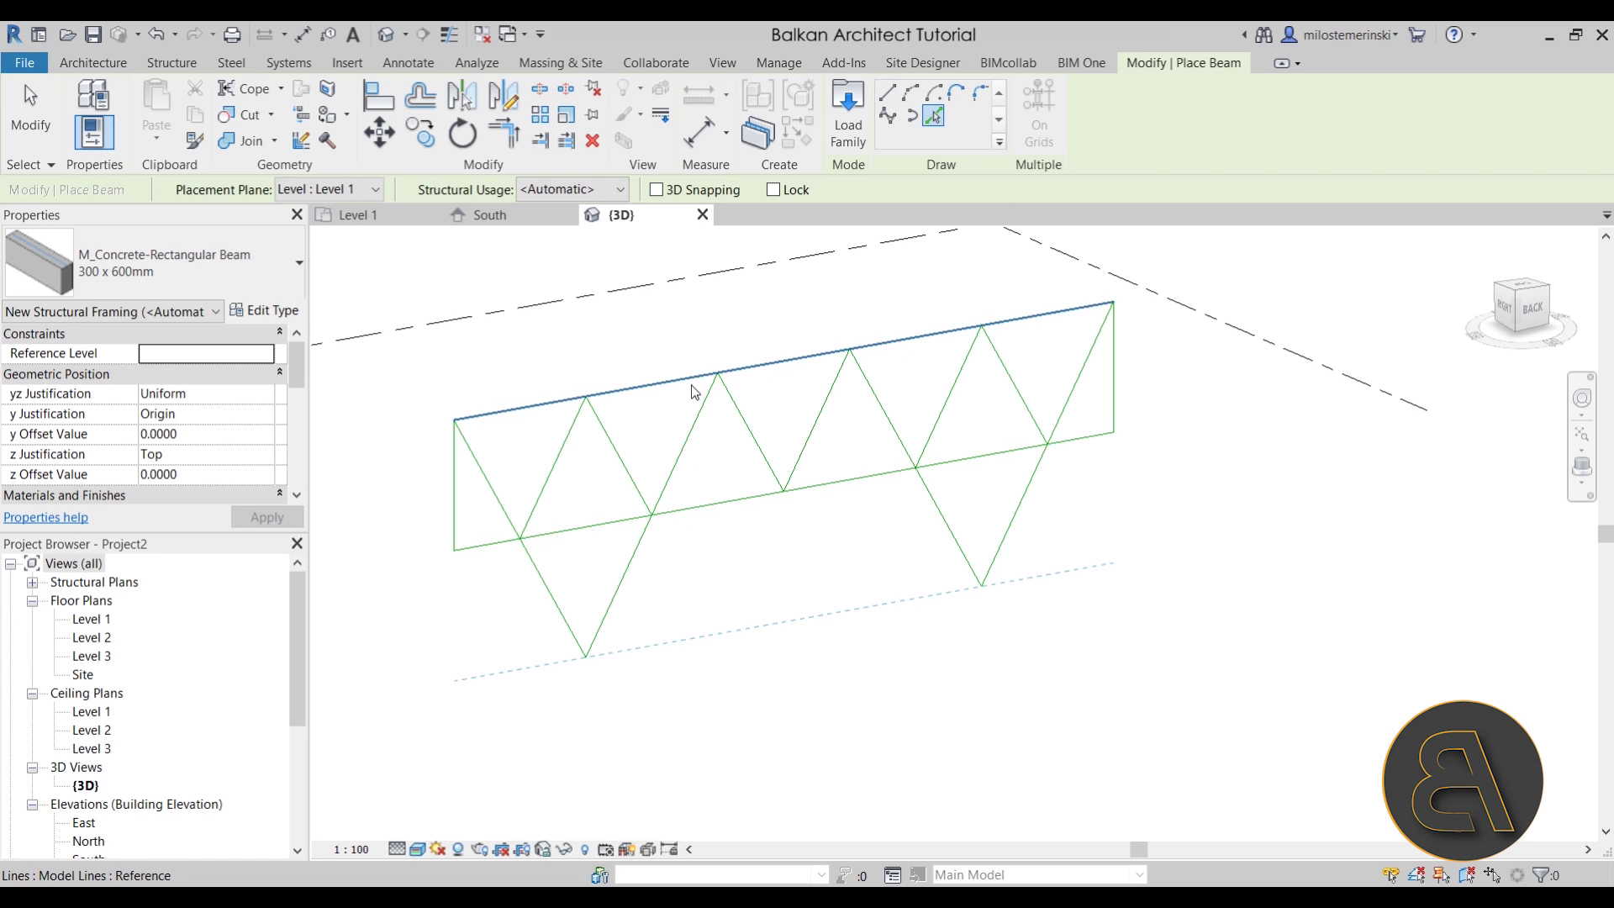
pyautogui.click(332, 192)
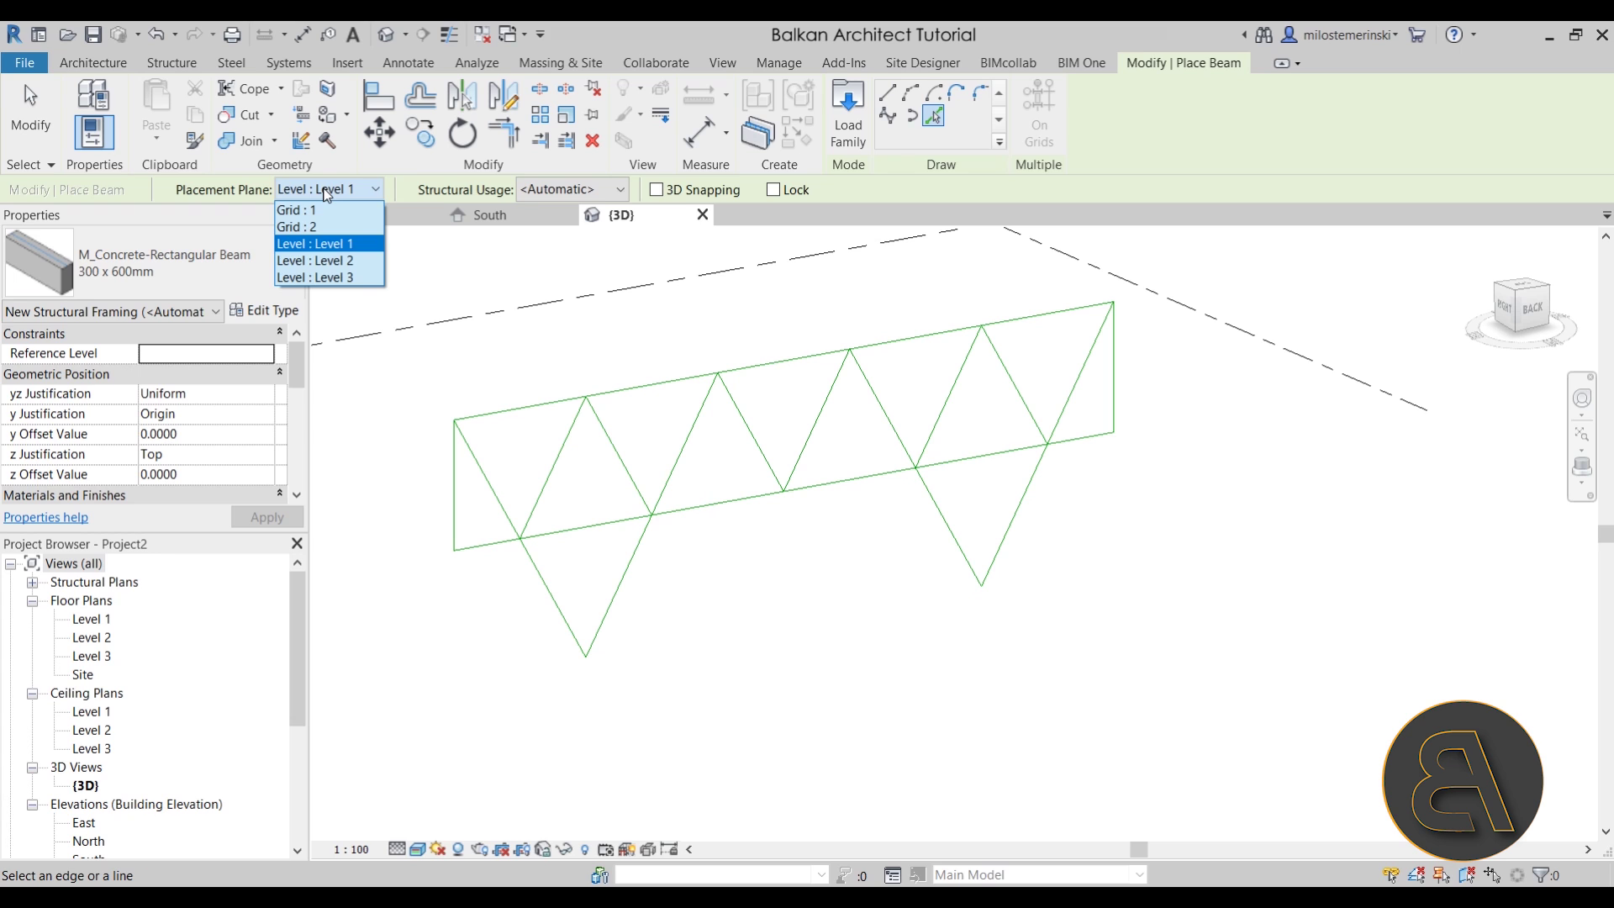
pyautogui.click(318, 260)
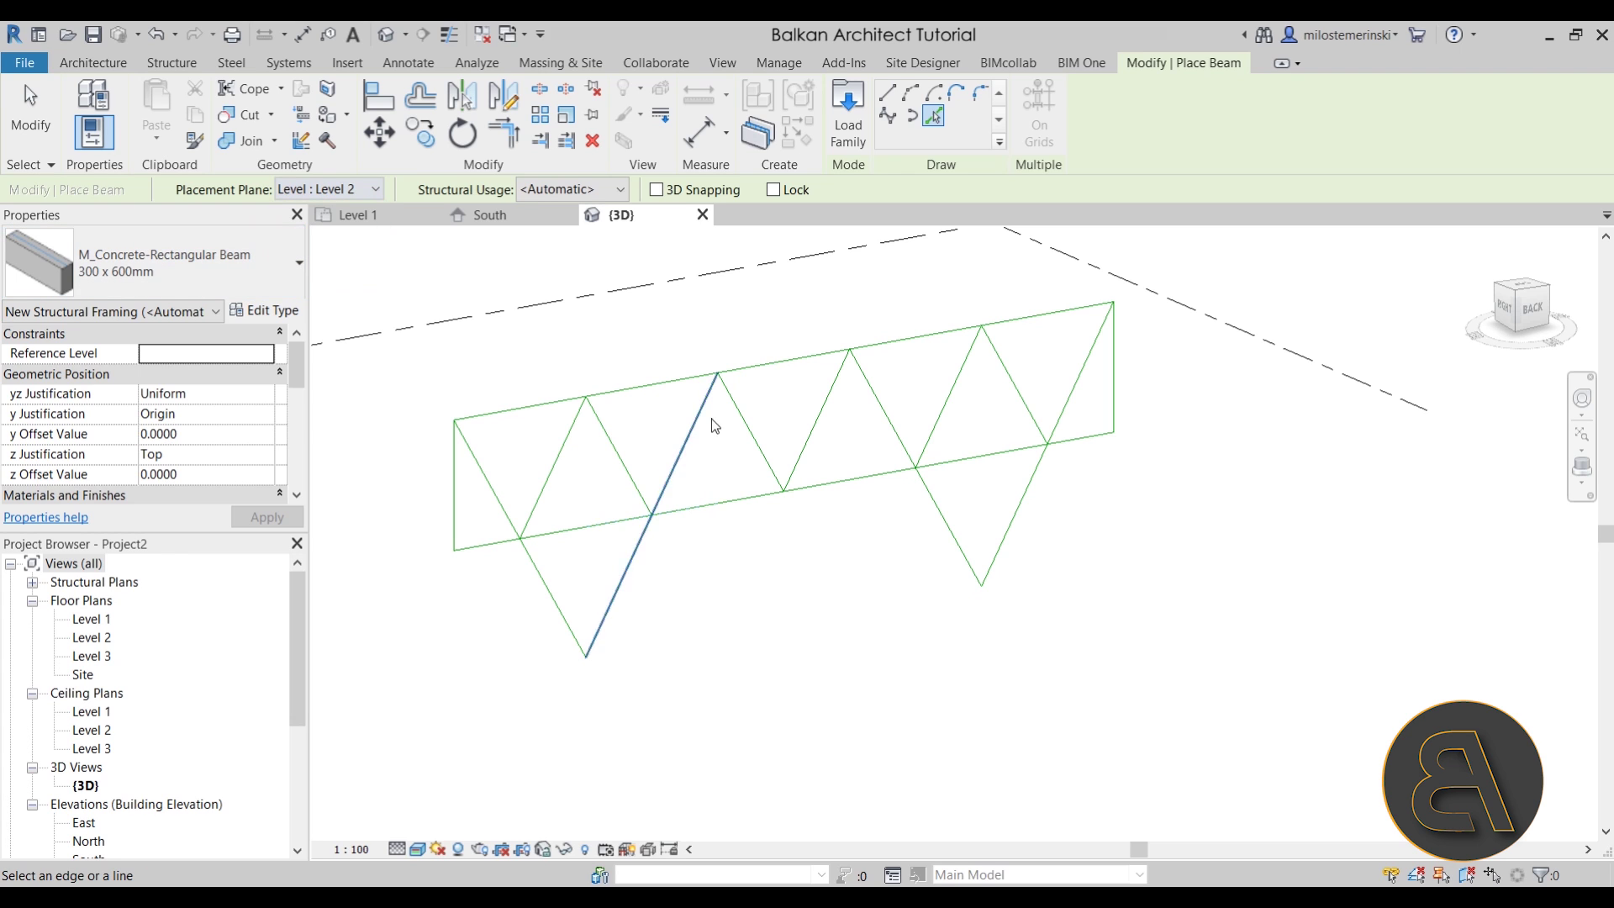
pyautogui.click(699, 509)
# - Place another 300 x 600mm concrete beam on the horizontal Level 3 model line, using Level 3 as the placement plane
pyautogui.click(370, 189)
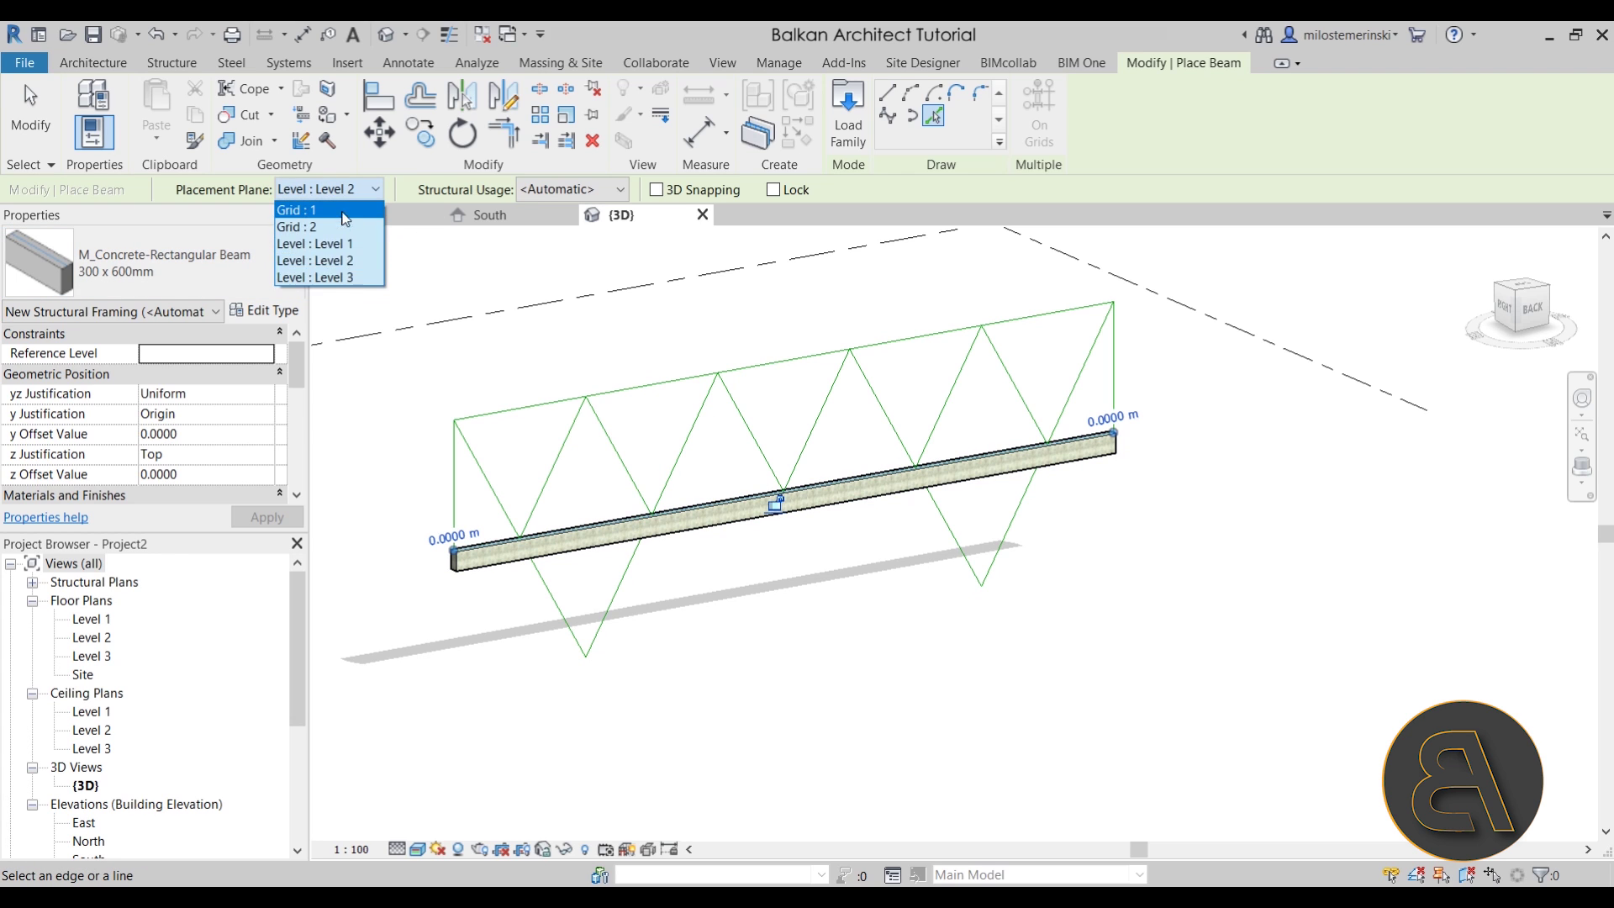
pyautogui.click(330, 279)
pyautogui.click(654, 391)
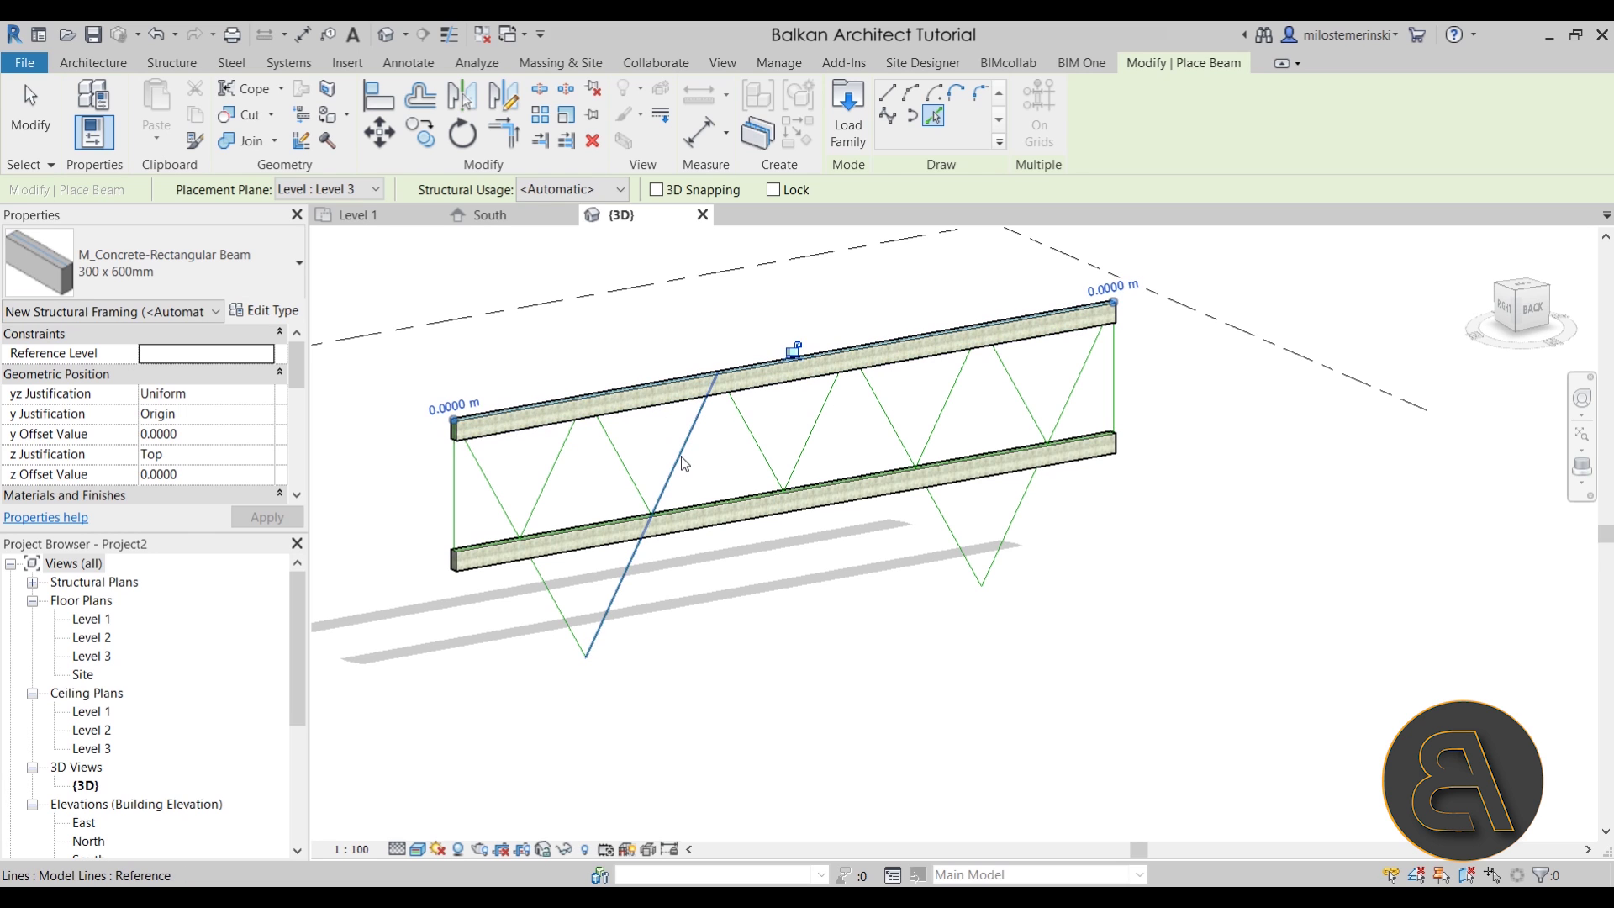
pyautogui.press('Escape')
pyautogui.press('Escape')
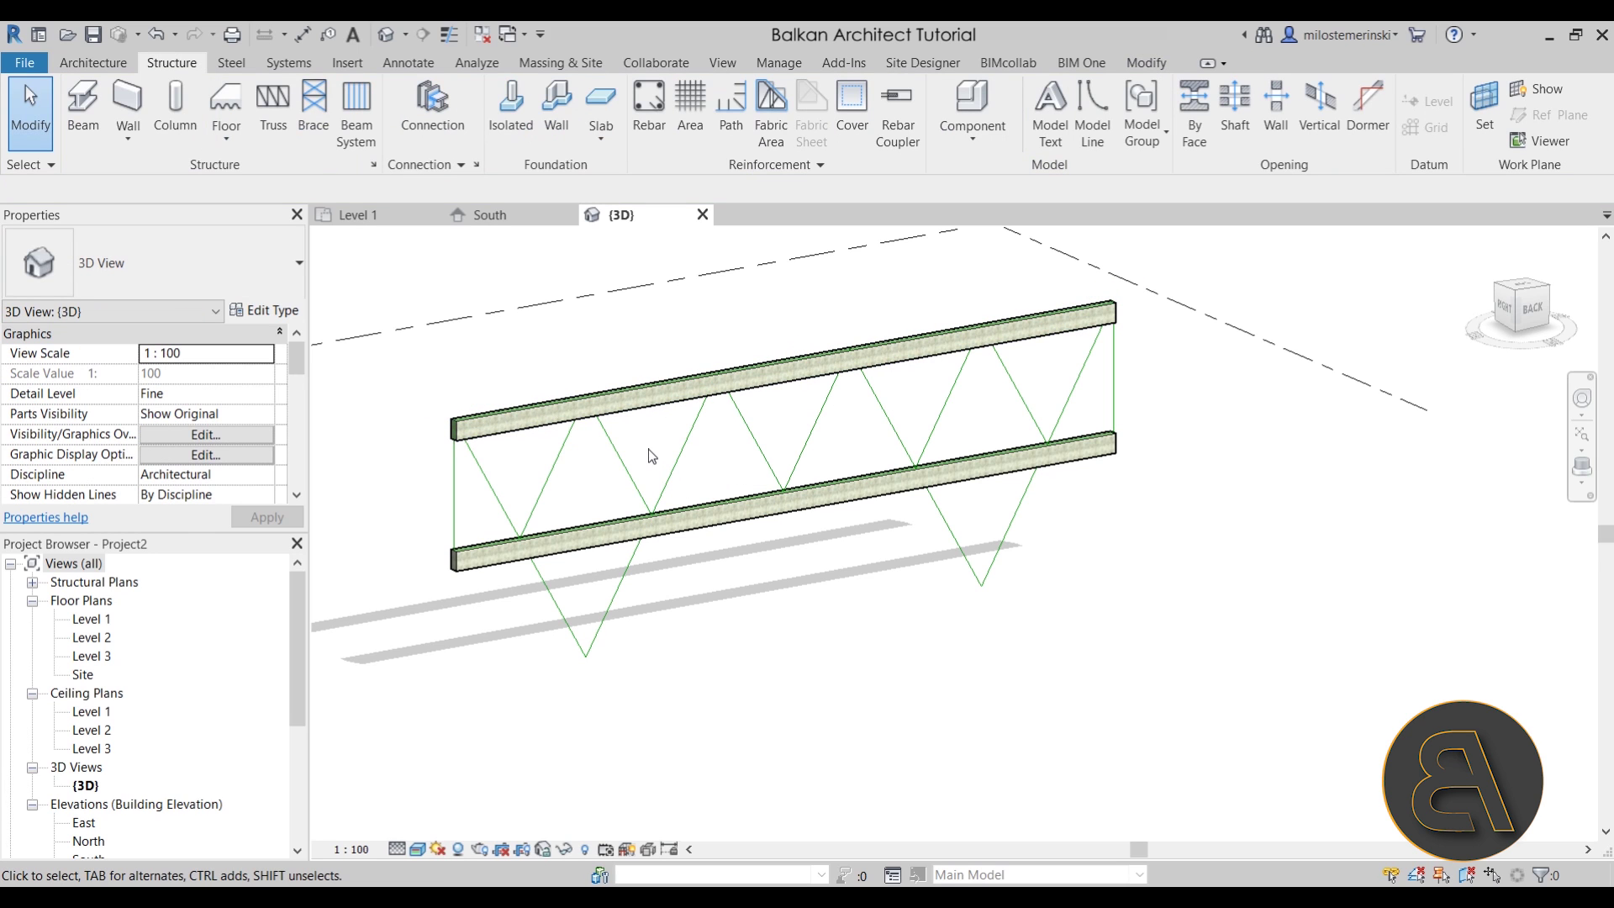
# - In the South elevation, place a slanted M_Concrete-Square-Column 300 x 300mm along the truss's left-end vertical model line between Levels 2 and 3
pyautogui.click(486, 220)
pyautogui.scroll(3, 492, 464)
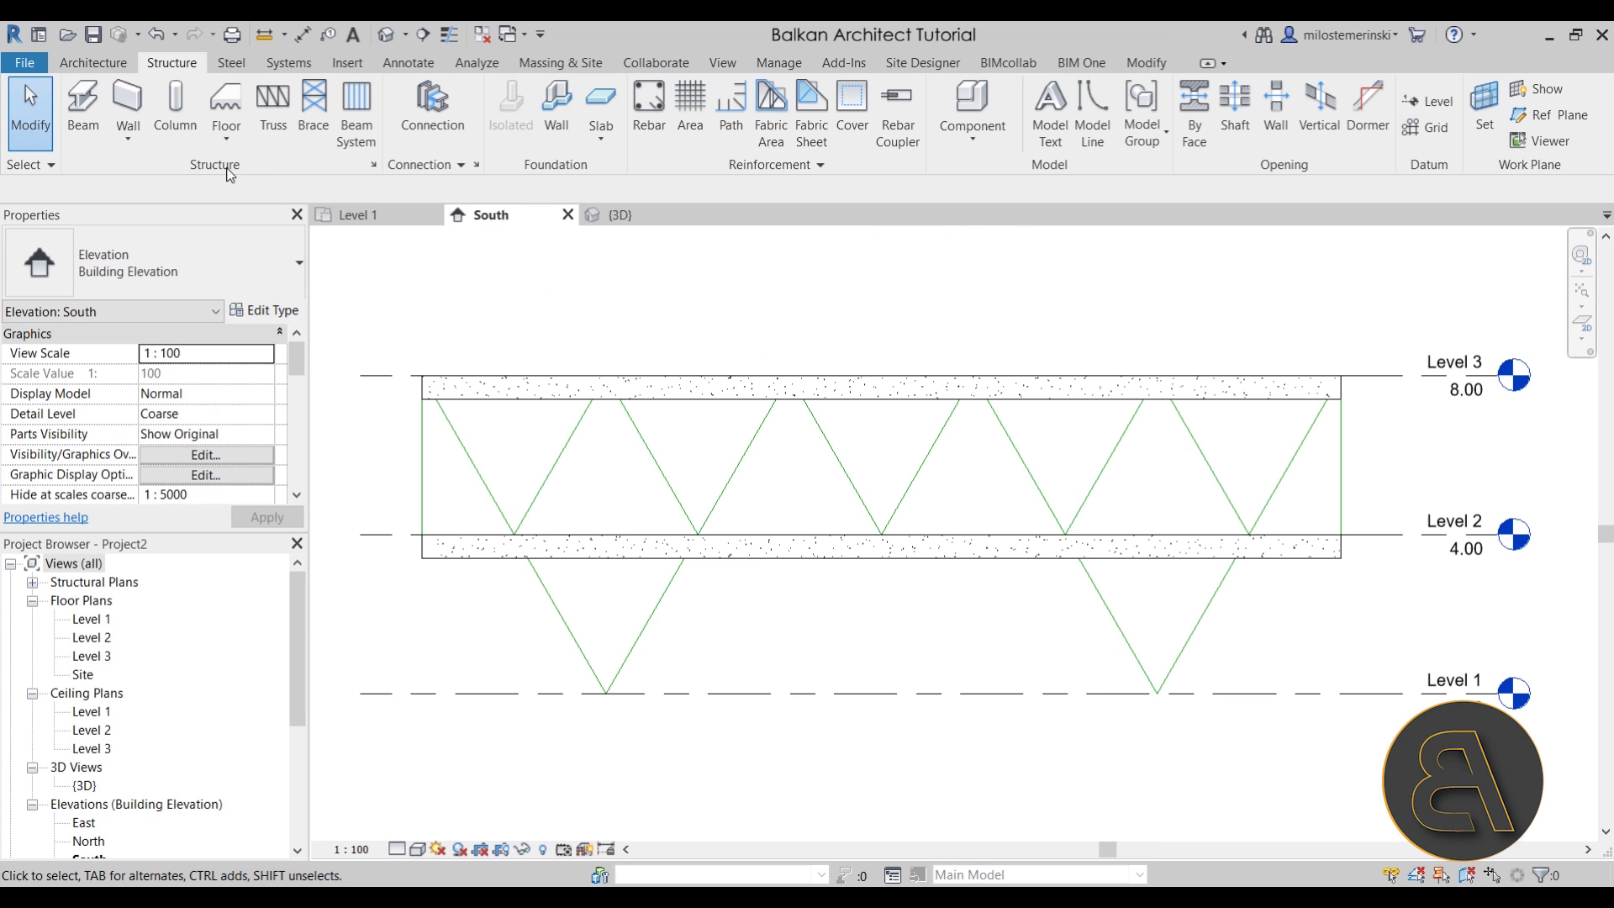
pyautogui.click(178, 114)
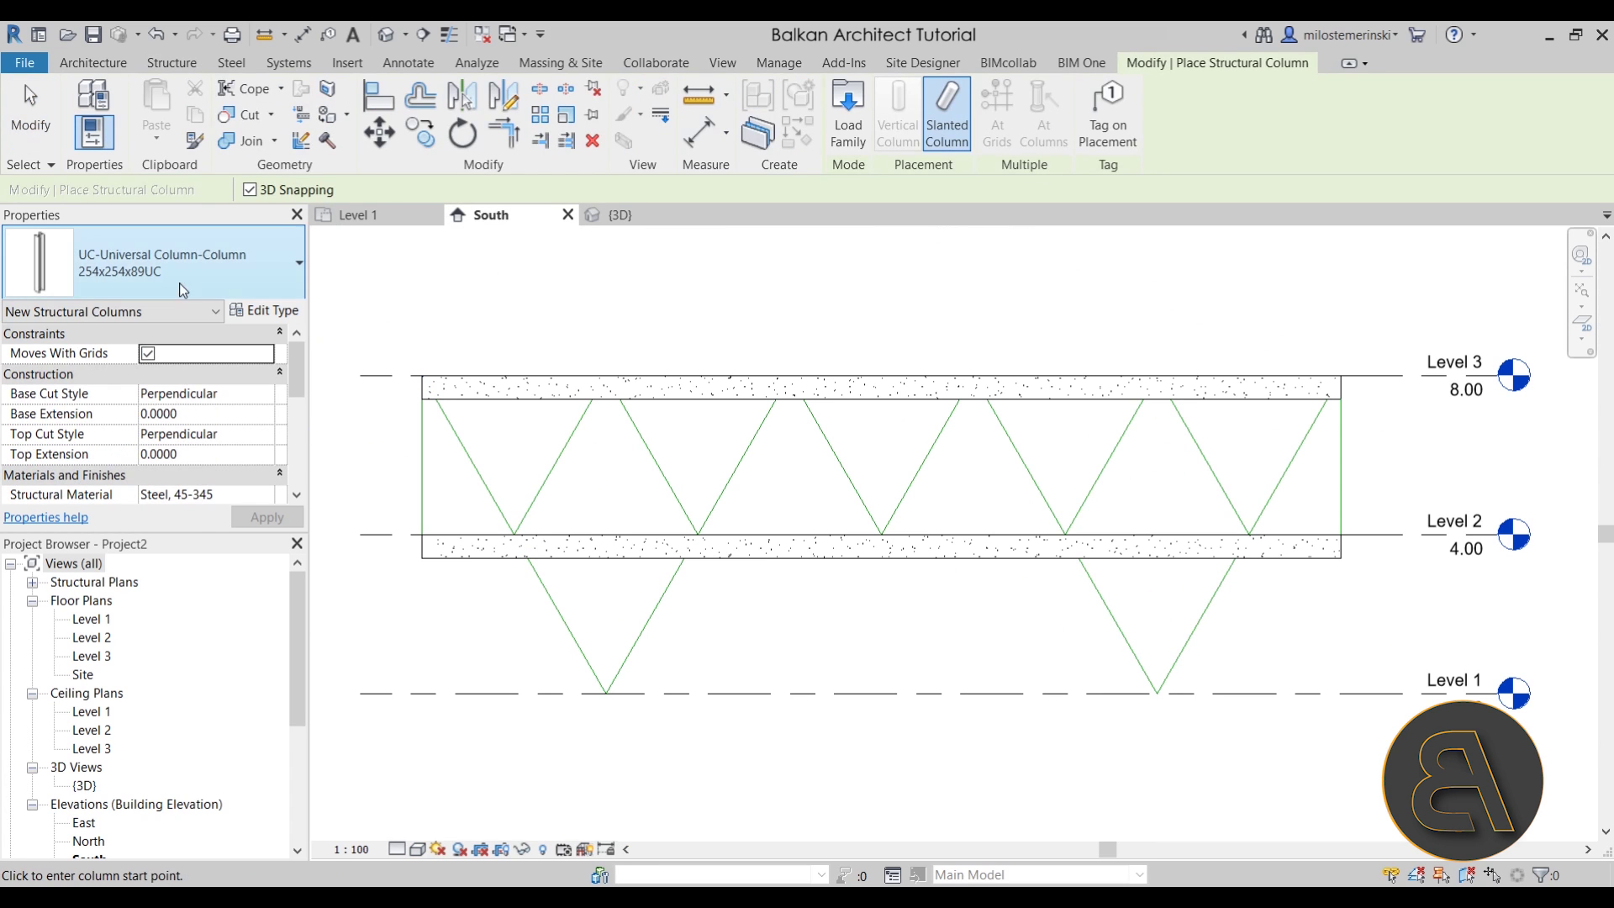
pyautogui.click(153, 264)
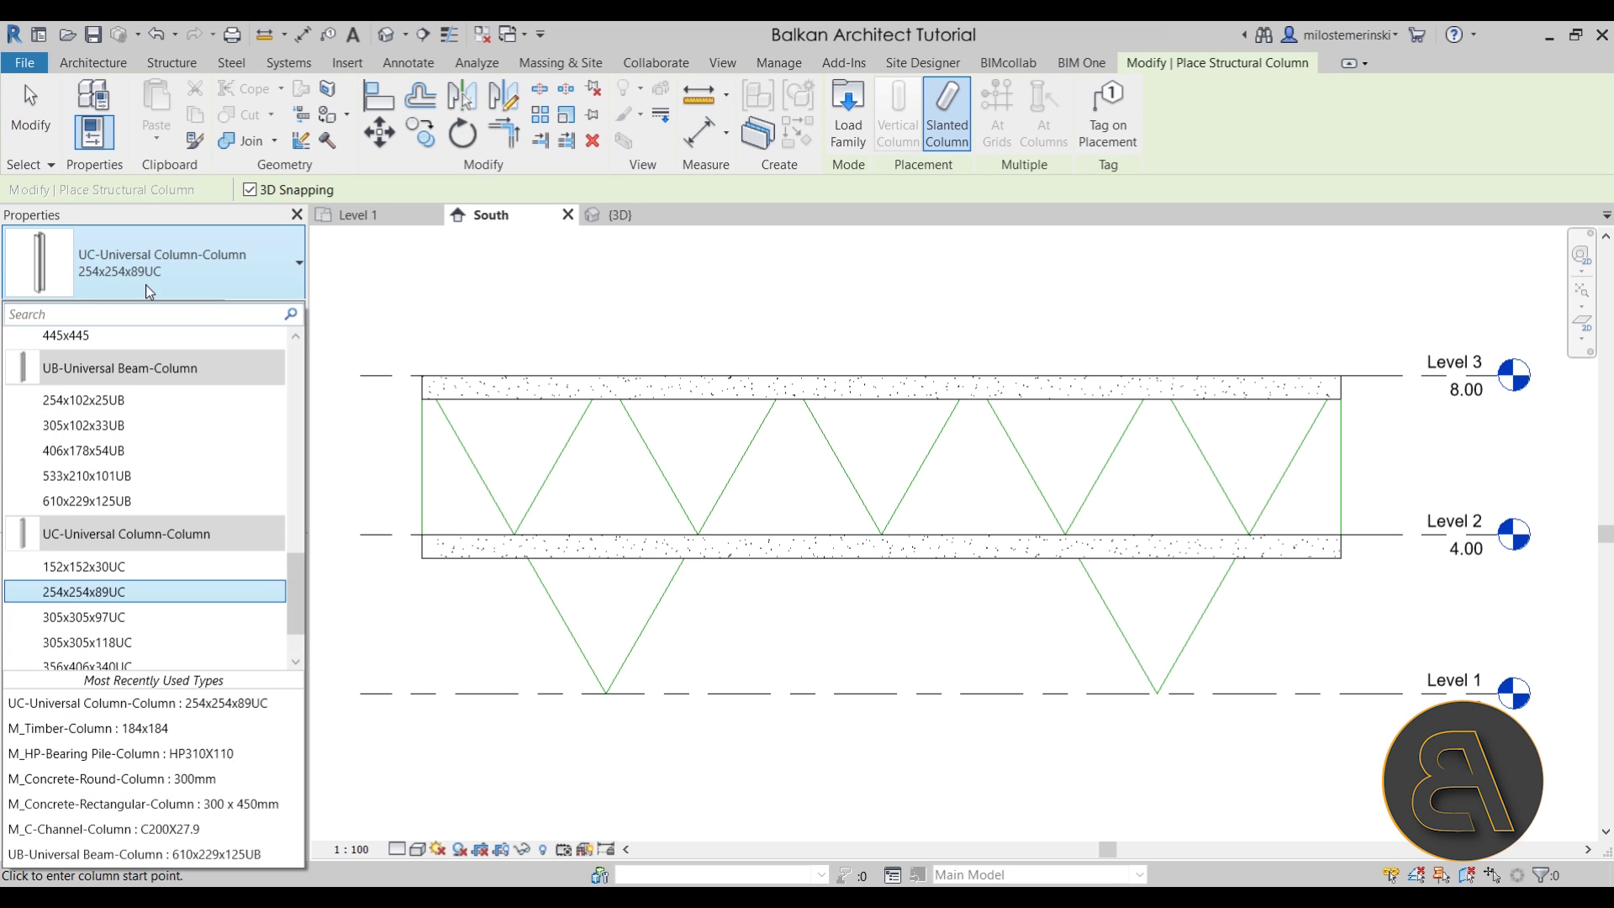
pyautogui.scroll(-1, 210, 464)
pyautogui.scroll(6, 201, 471)
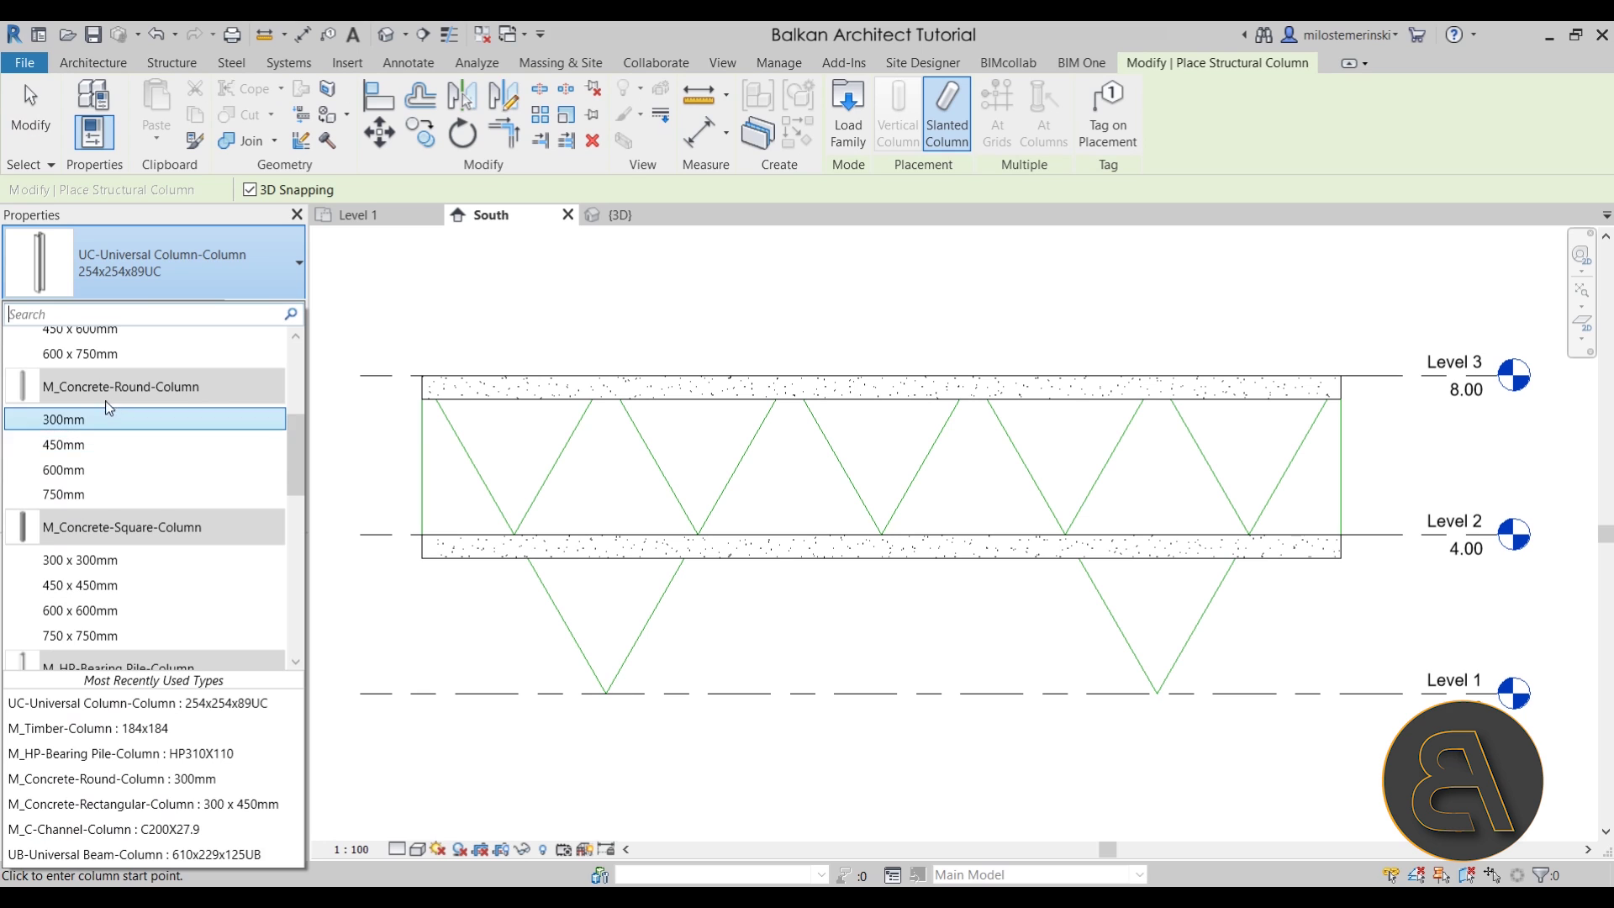
pyautogui.scroll(-2, 126, 420)
pyautogui.click(58, 409)
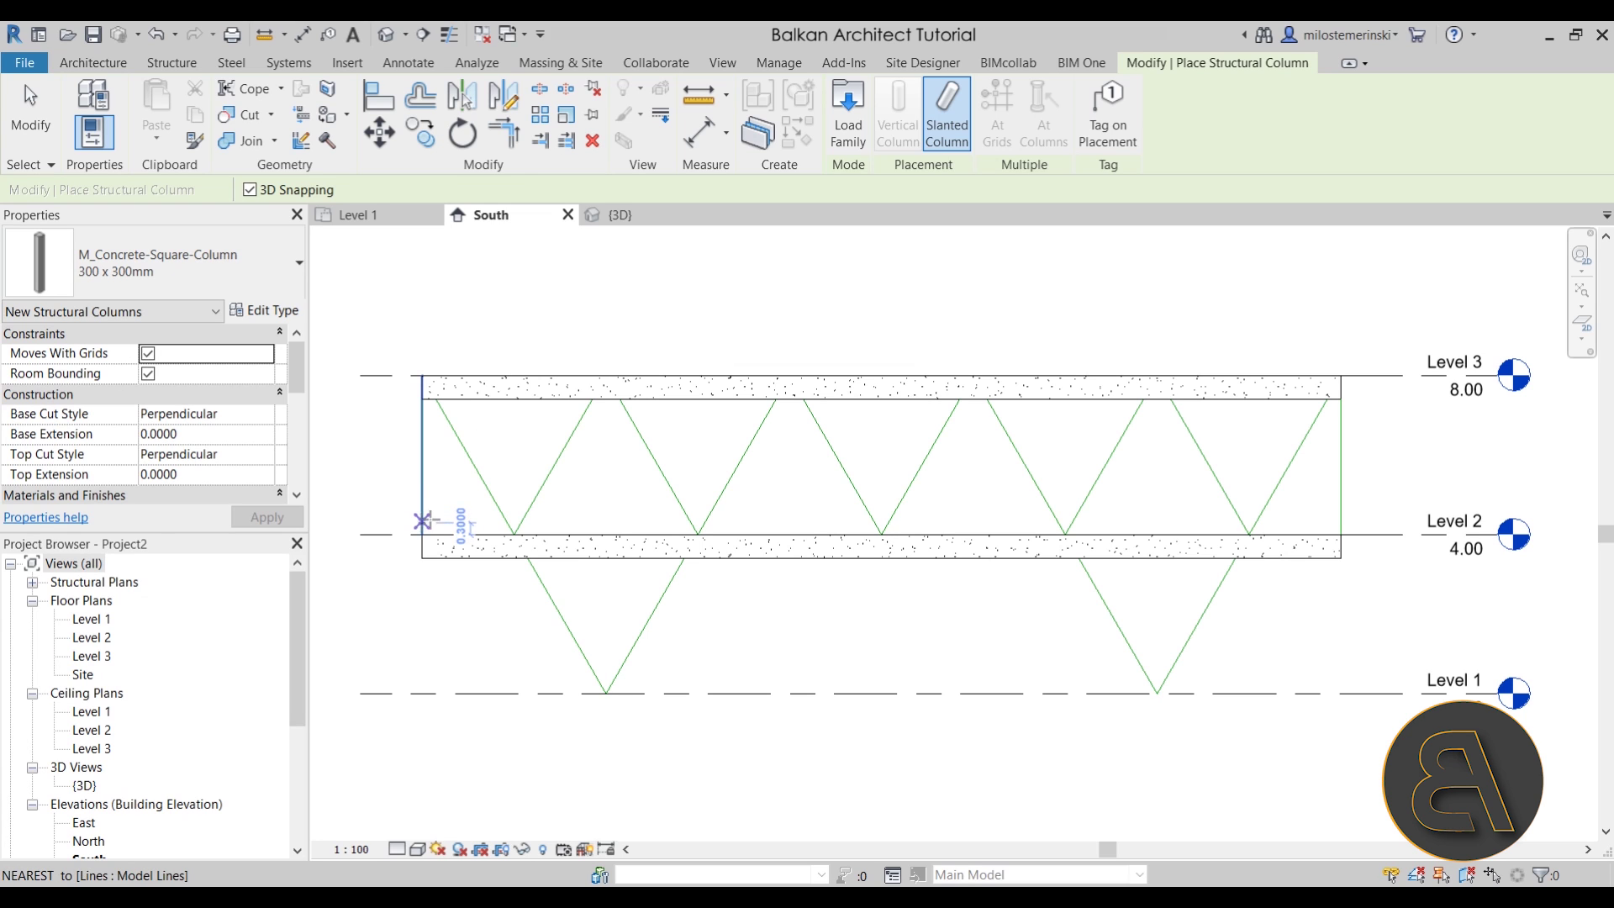
pyautogui.click(421, 524)
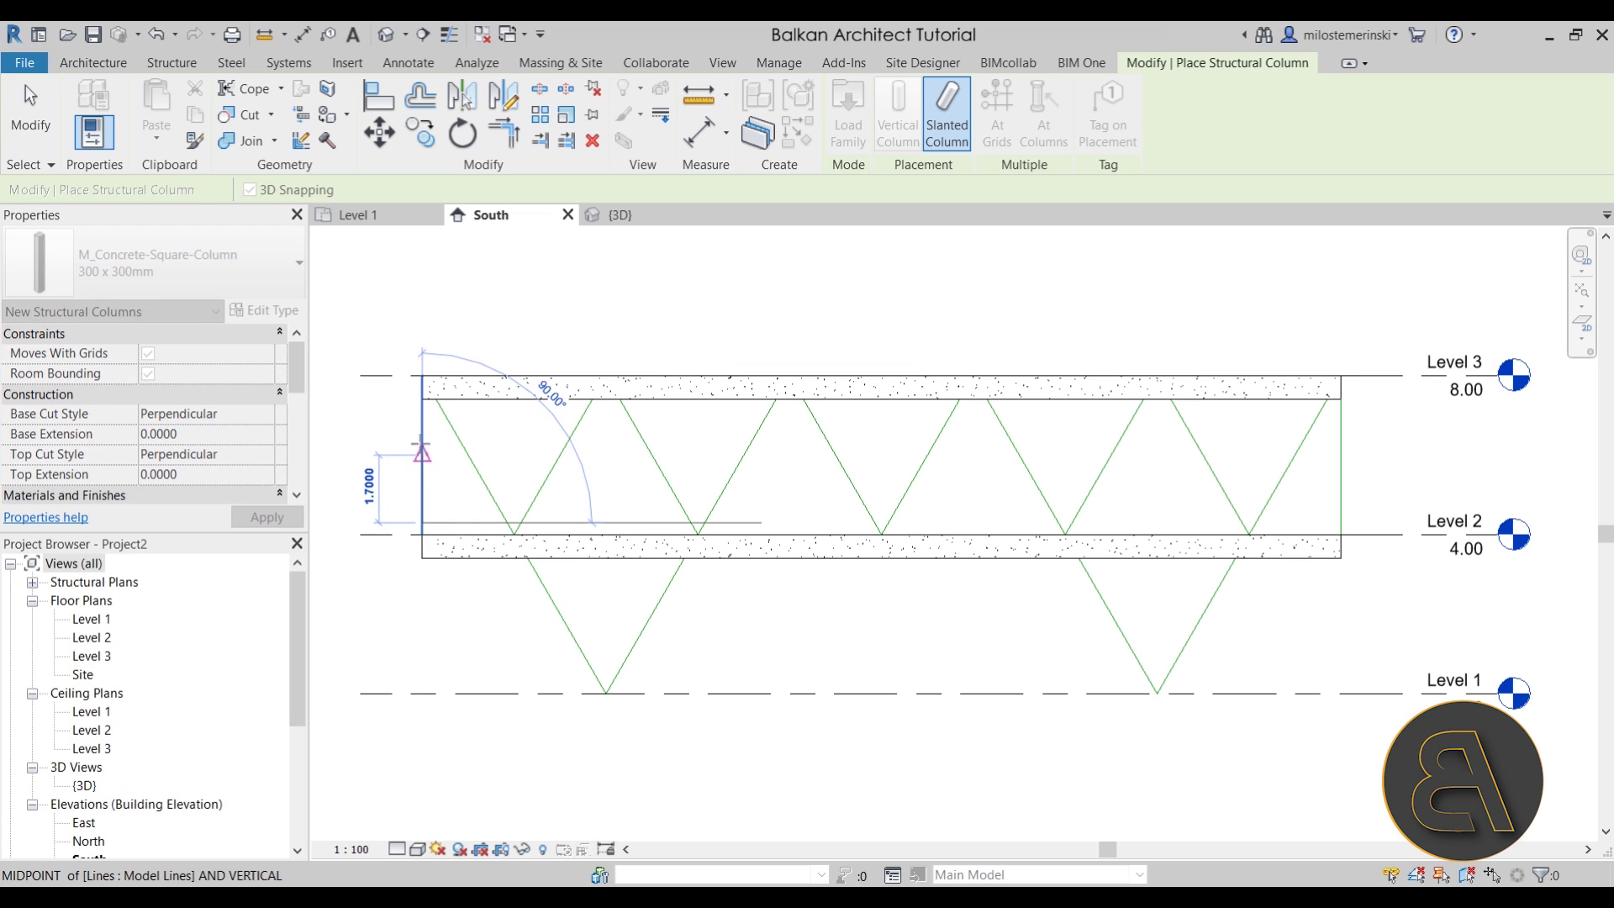
pyautogui.click(421, 410)
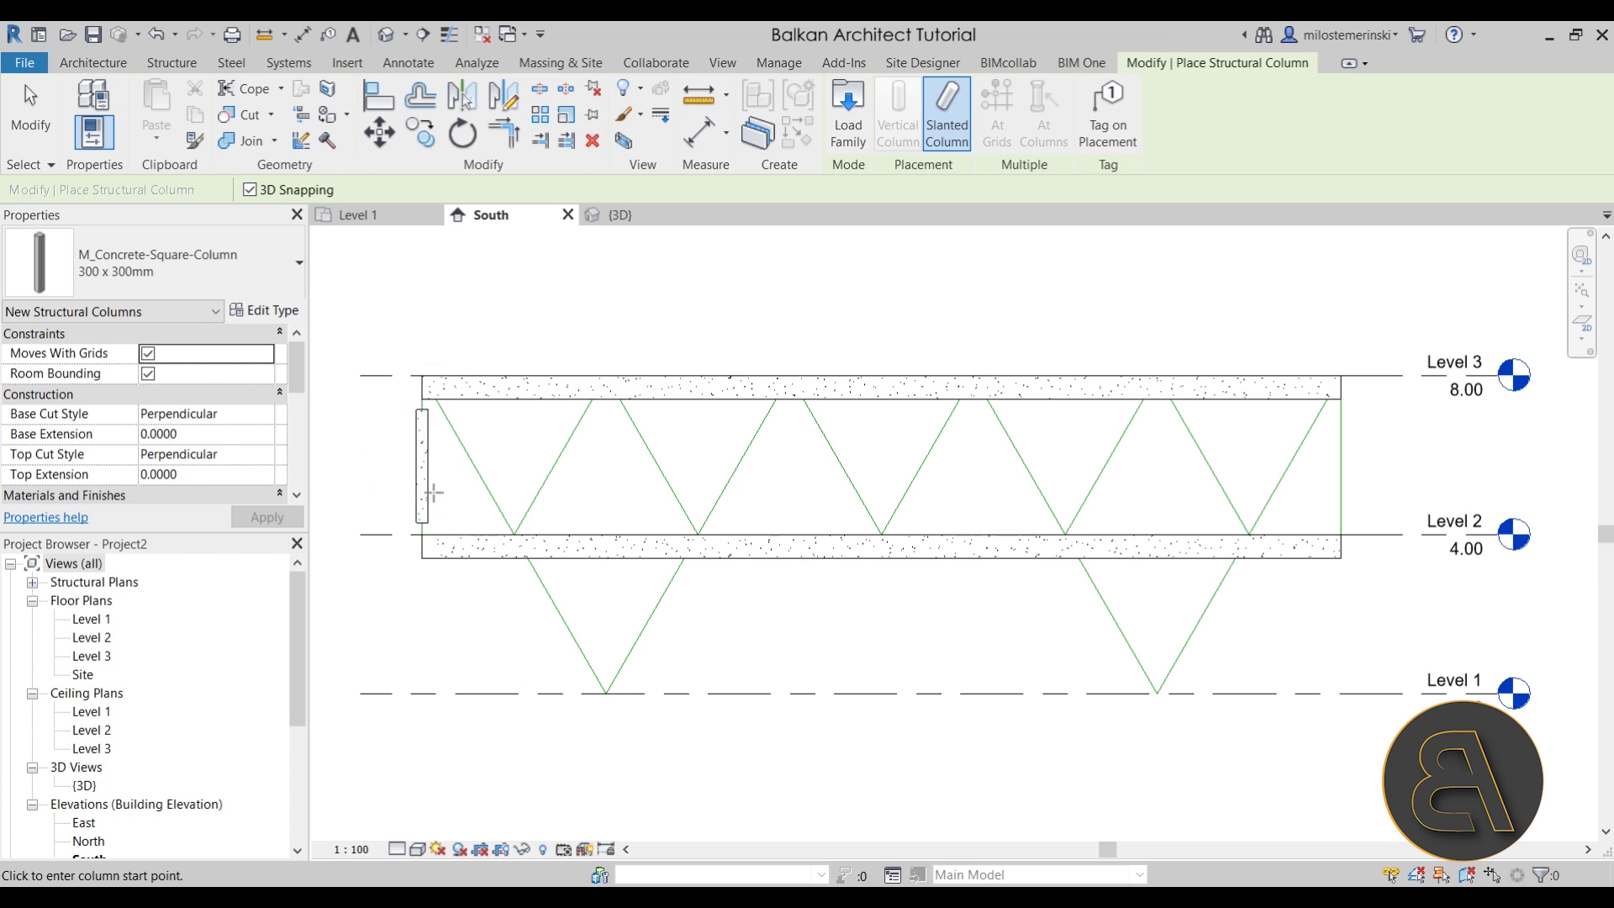
pyautogui.press('Escape')
pyautogui.press('Escape')
# - Stretch the end column's base below the lower beam and its top above the upper beam, about 5.2 m overall
pyautogui.scroll(3, 422, 541)
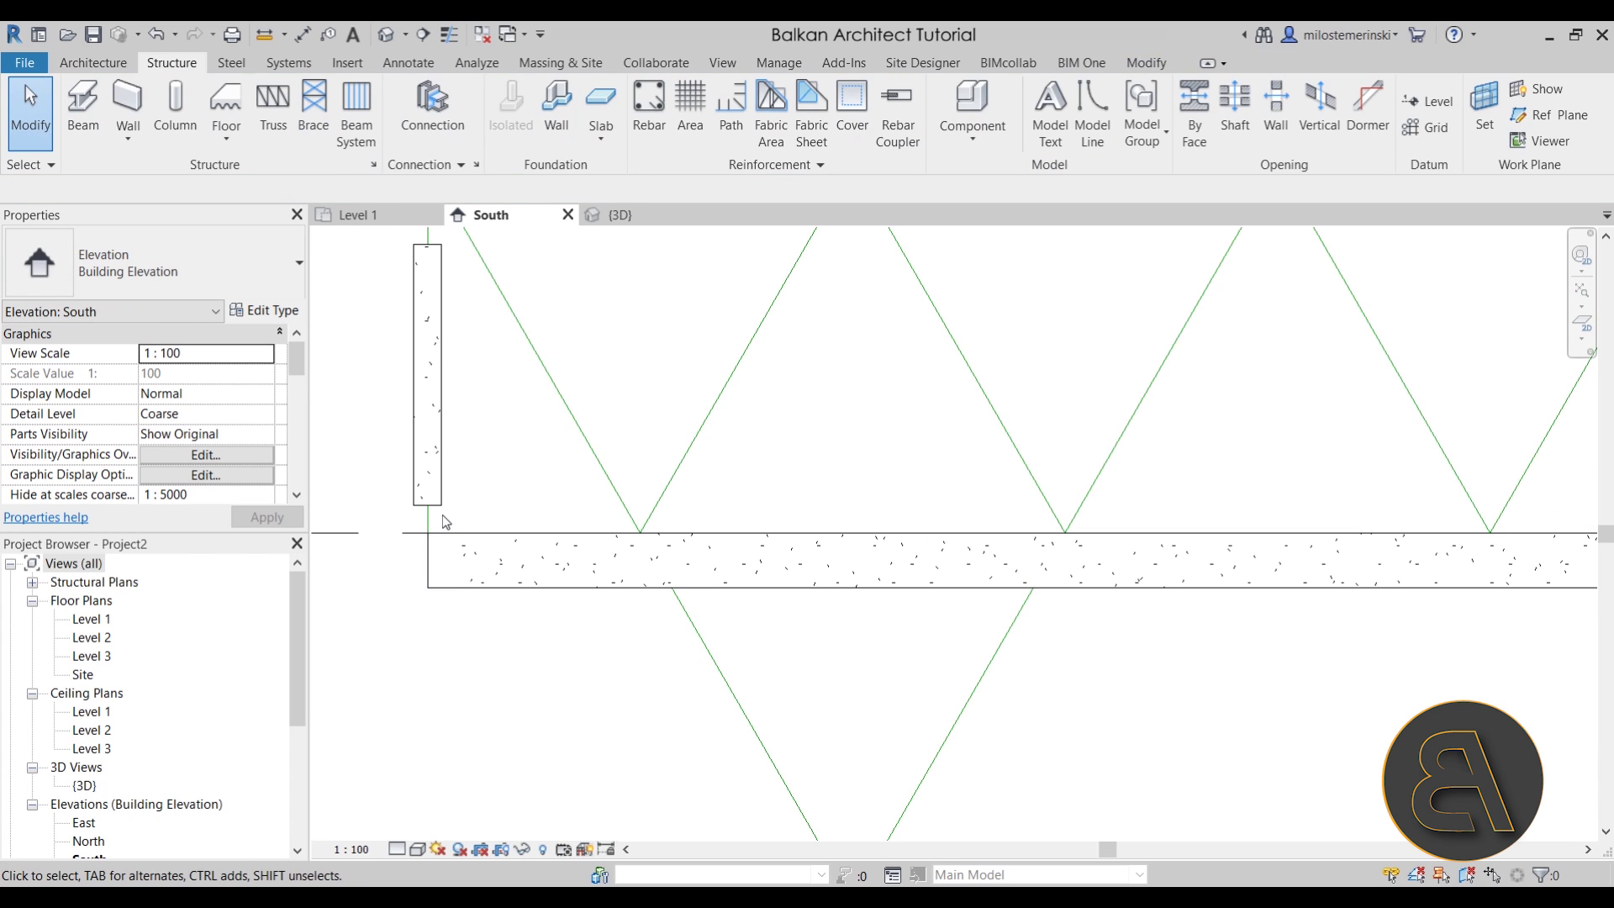
pyautogui.click(431, 500)
pyautogui.moveTo(428, 513); pyautogui.dragTo(427, 611)
pyautogui.moveTo(534, 493); pyautogui.dragTo(545, 618, button='middle')
pyautogui.moveTo(440, 371); pyautogui.dragTo(440, 271)
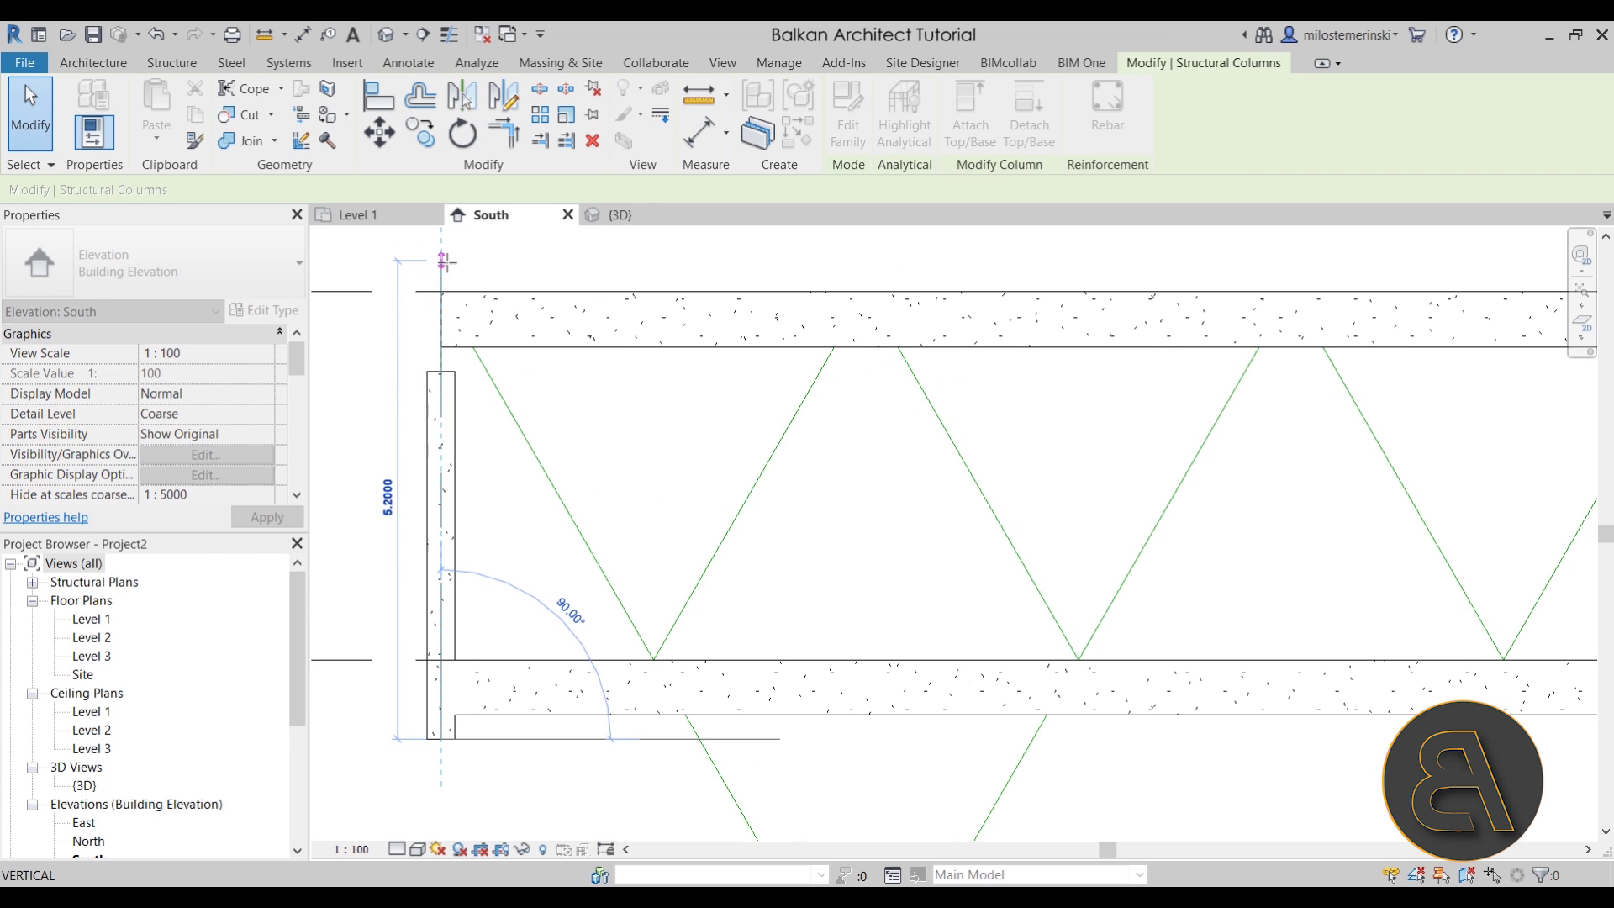
pyautogui.click(539, 366)
pyautogui.scroll(-1, 539, 366)
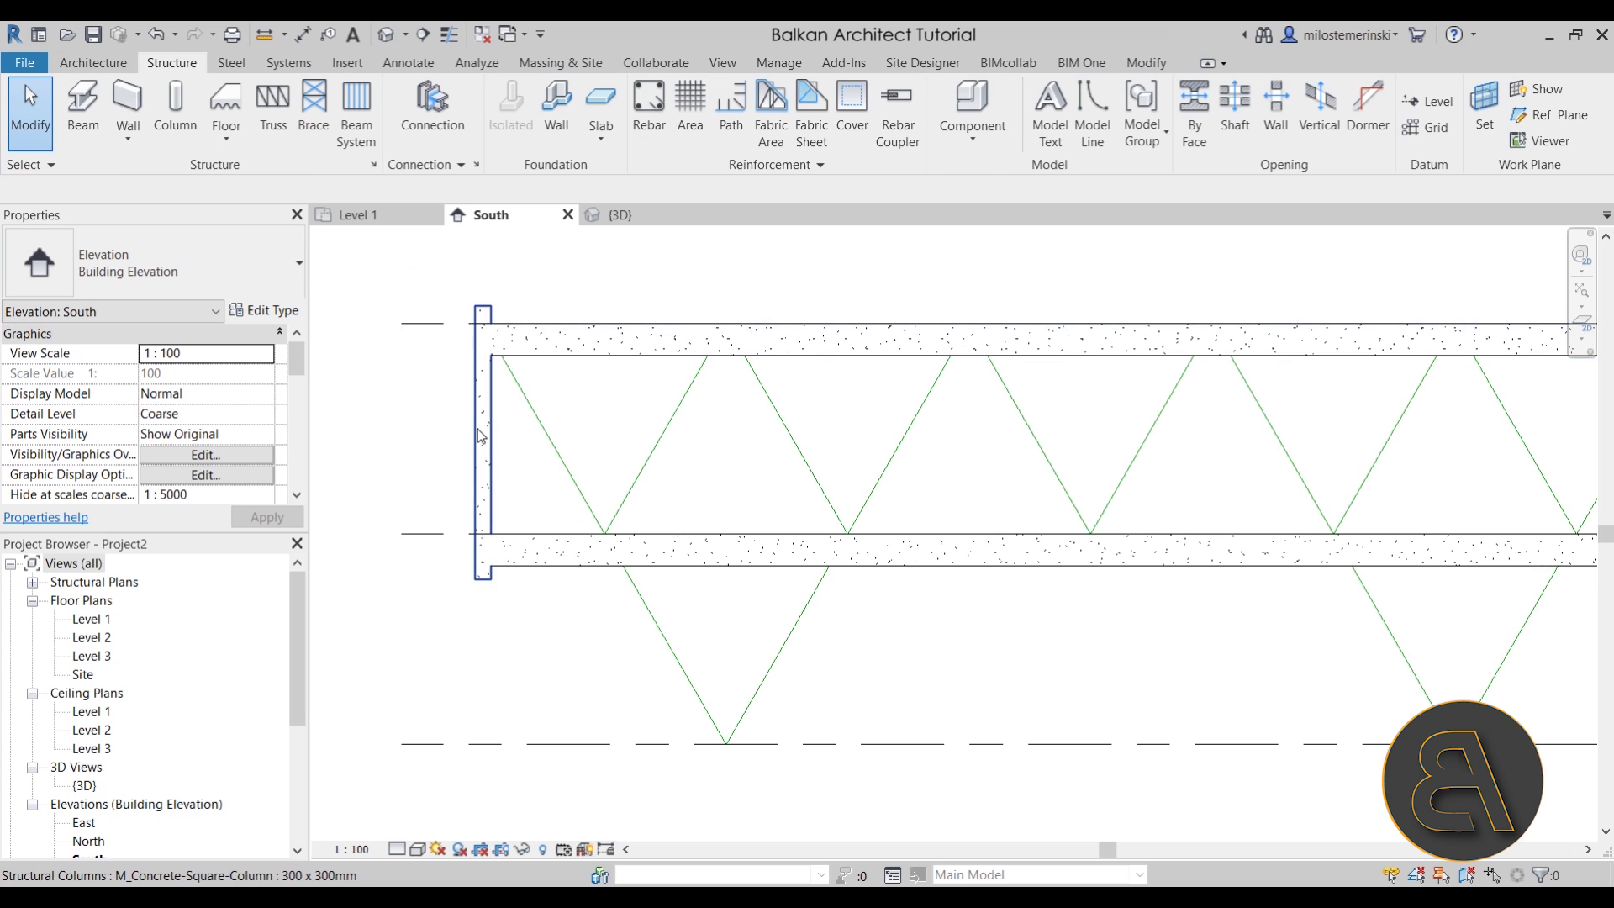
# - Pull the end column's top back to Level 3 and its base to about 0.58 m below Level 2, near the lower beam's underside
pyautogui.click(458, 286)
pyautogui.scroll(1, 457, 286)
pyautogui.moveTo(468, 307); pyautogui.dragTo(468, 331)
pyautogui.moveTo(535, 574); pyautogui.dragTo(538, 395, button='middle')
pyautogui.scroll(3, 476, 670)
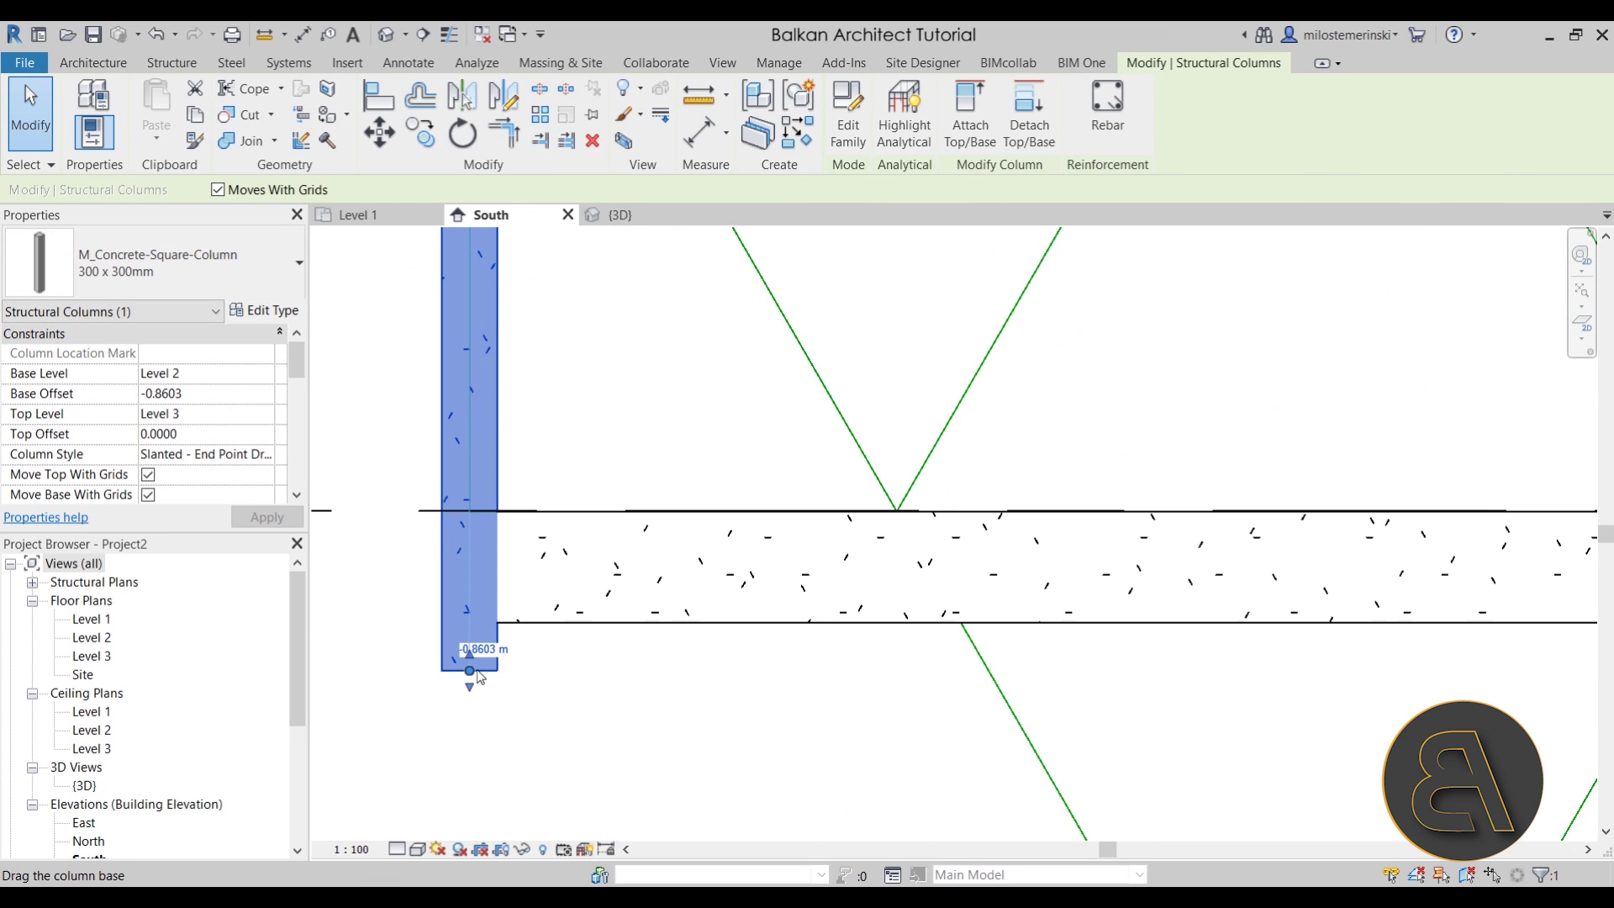
pyautogui.moveTo(468, 671); pyautogui.dragTo(469, 619)
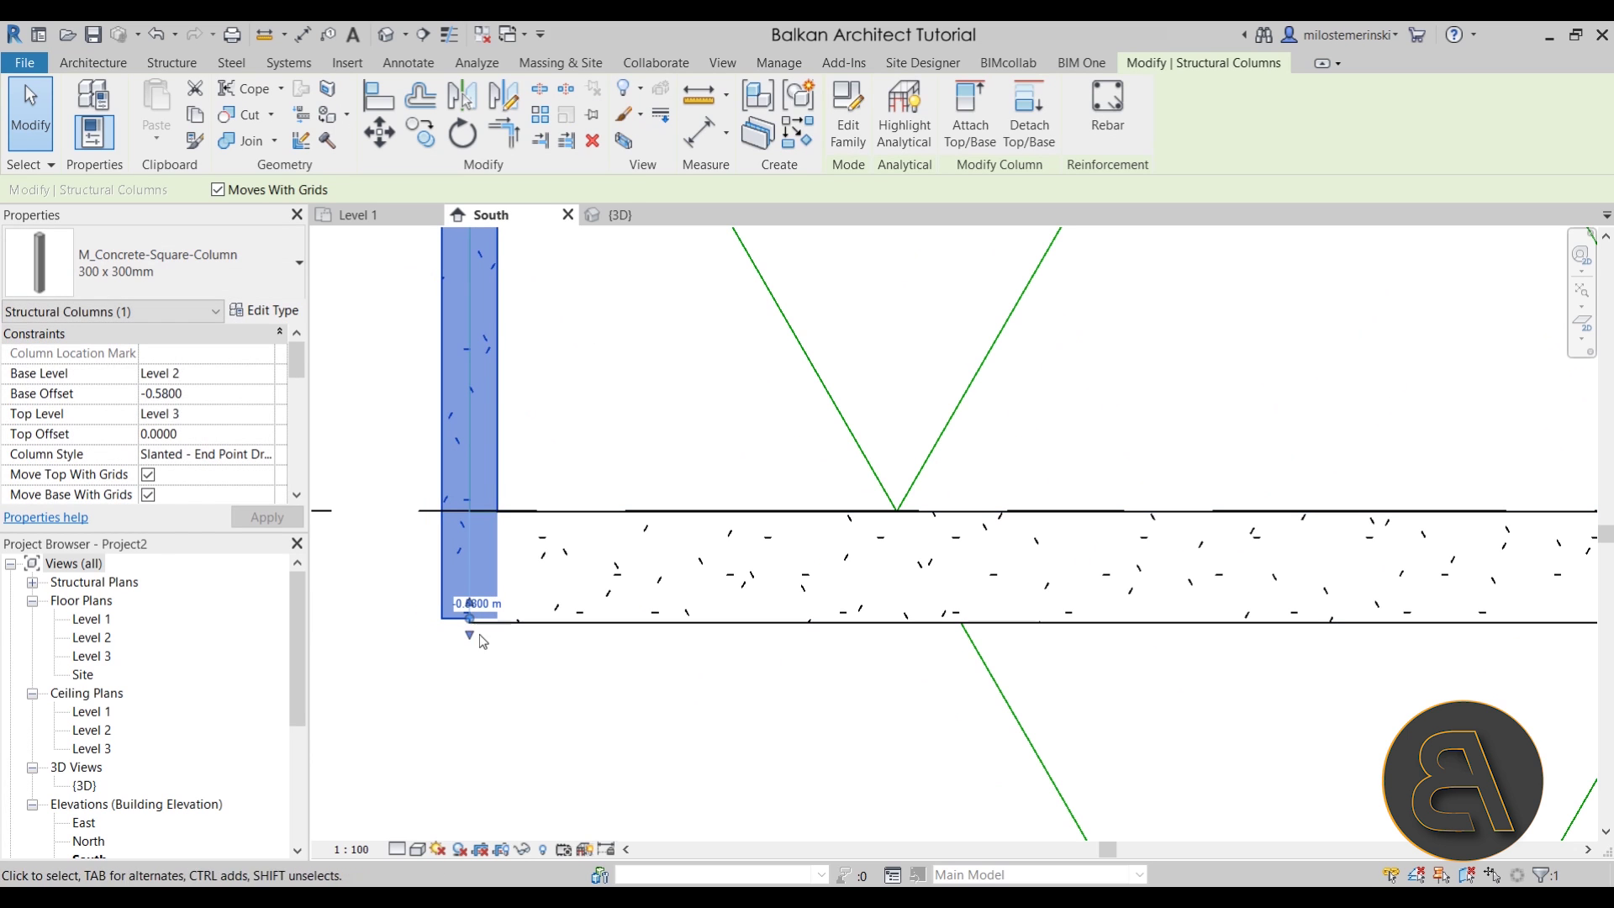
pyautogui.click(563, 659)
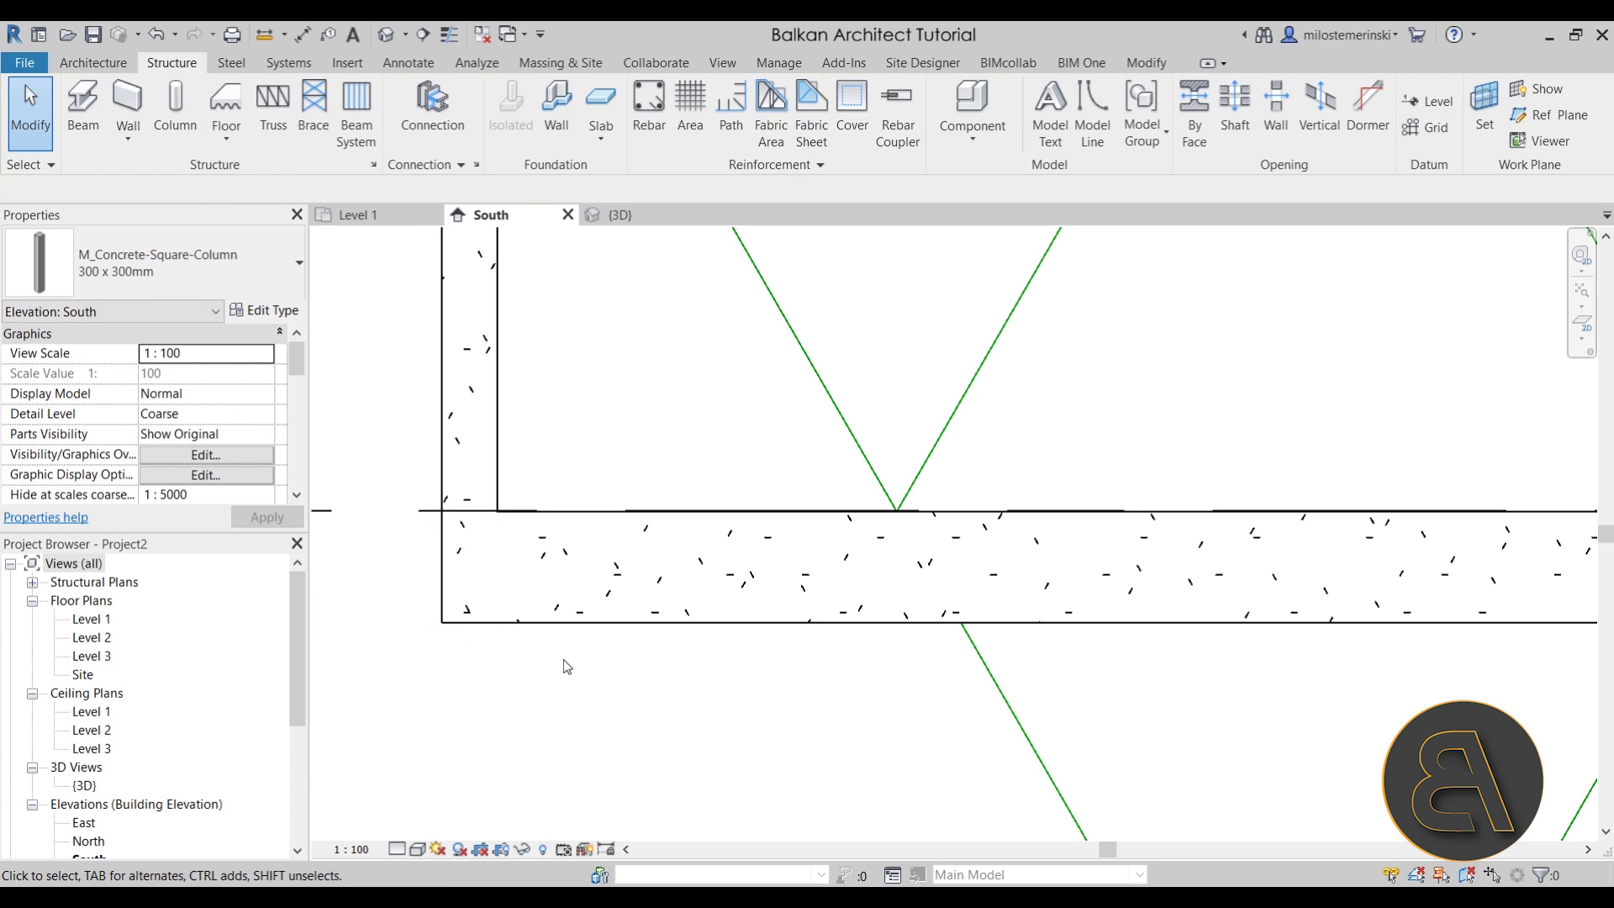
pyautogui.scroll(-4, 509, 649)
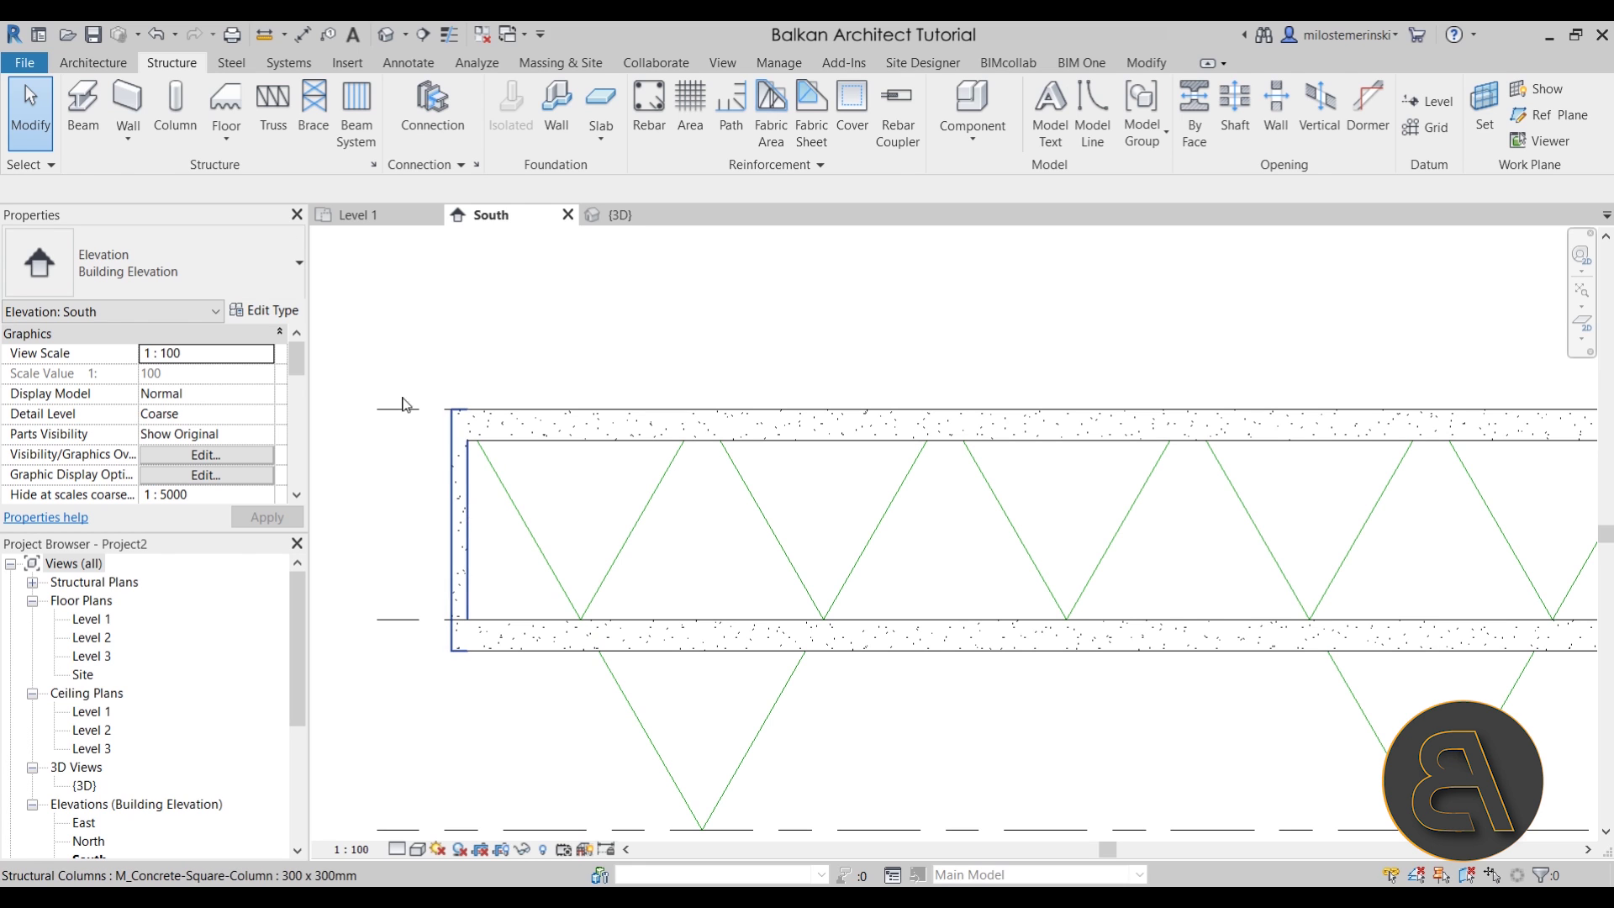
# - Place a slanted 300 x 300mm concrete square column along the first descending diagonal model line between the two beams
pyautogui.click(182, 134)
pyautogui.click(577, 600)
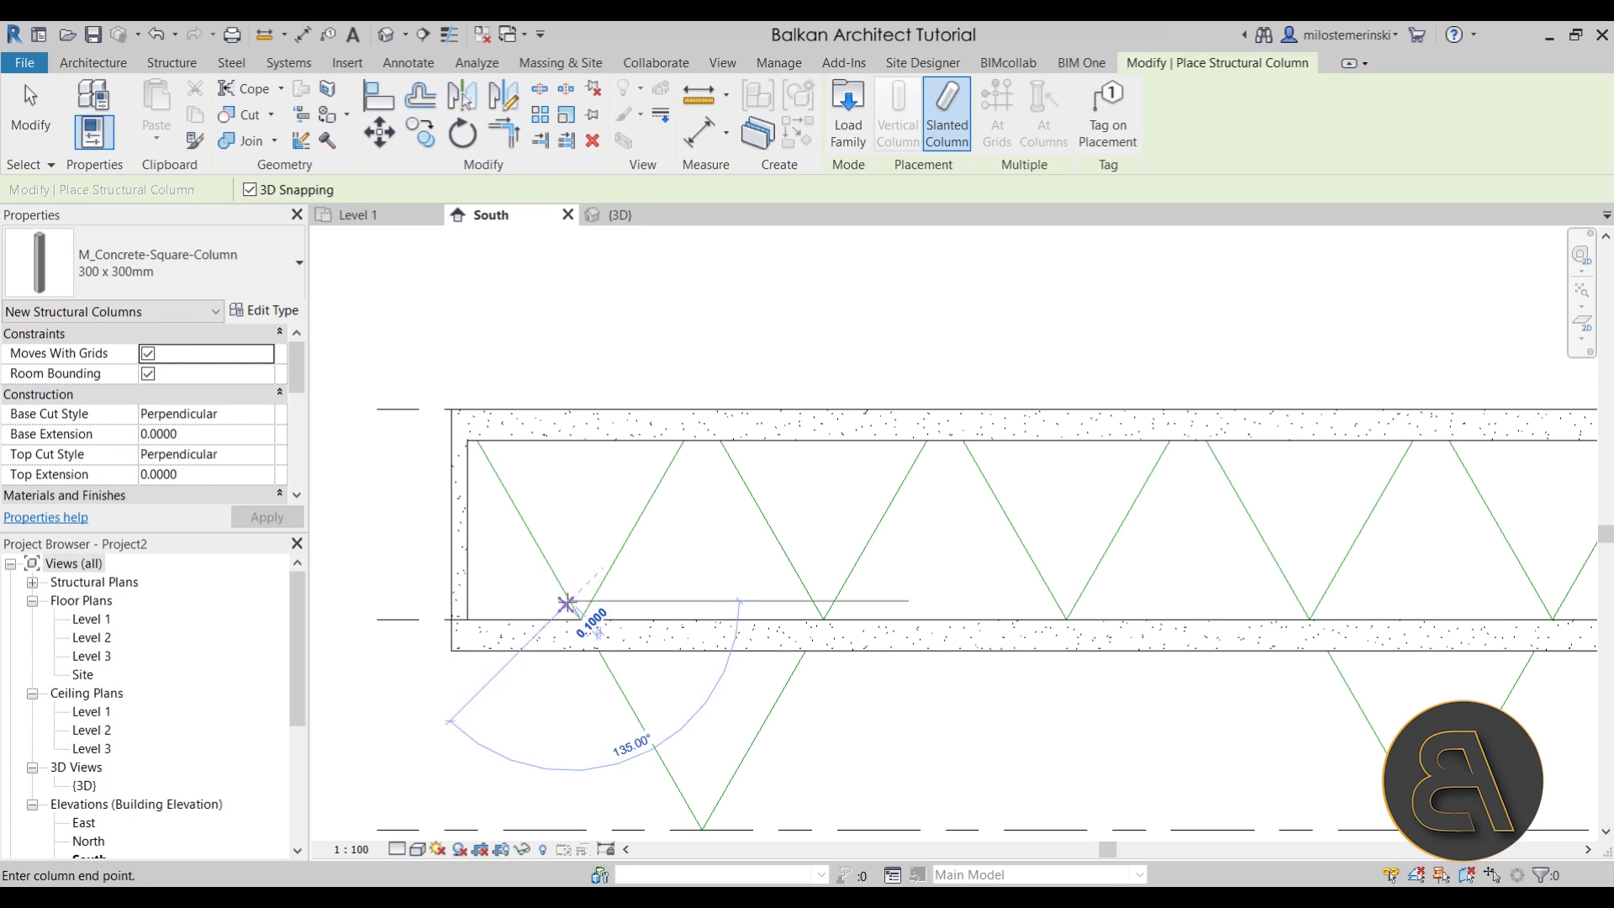
pyautogui.click(481, 452)
pyautogui.press('Escape')
pyautogui.press('Escape')
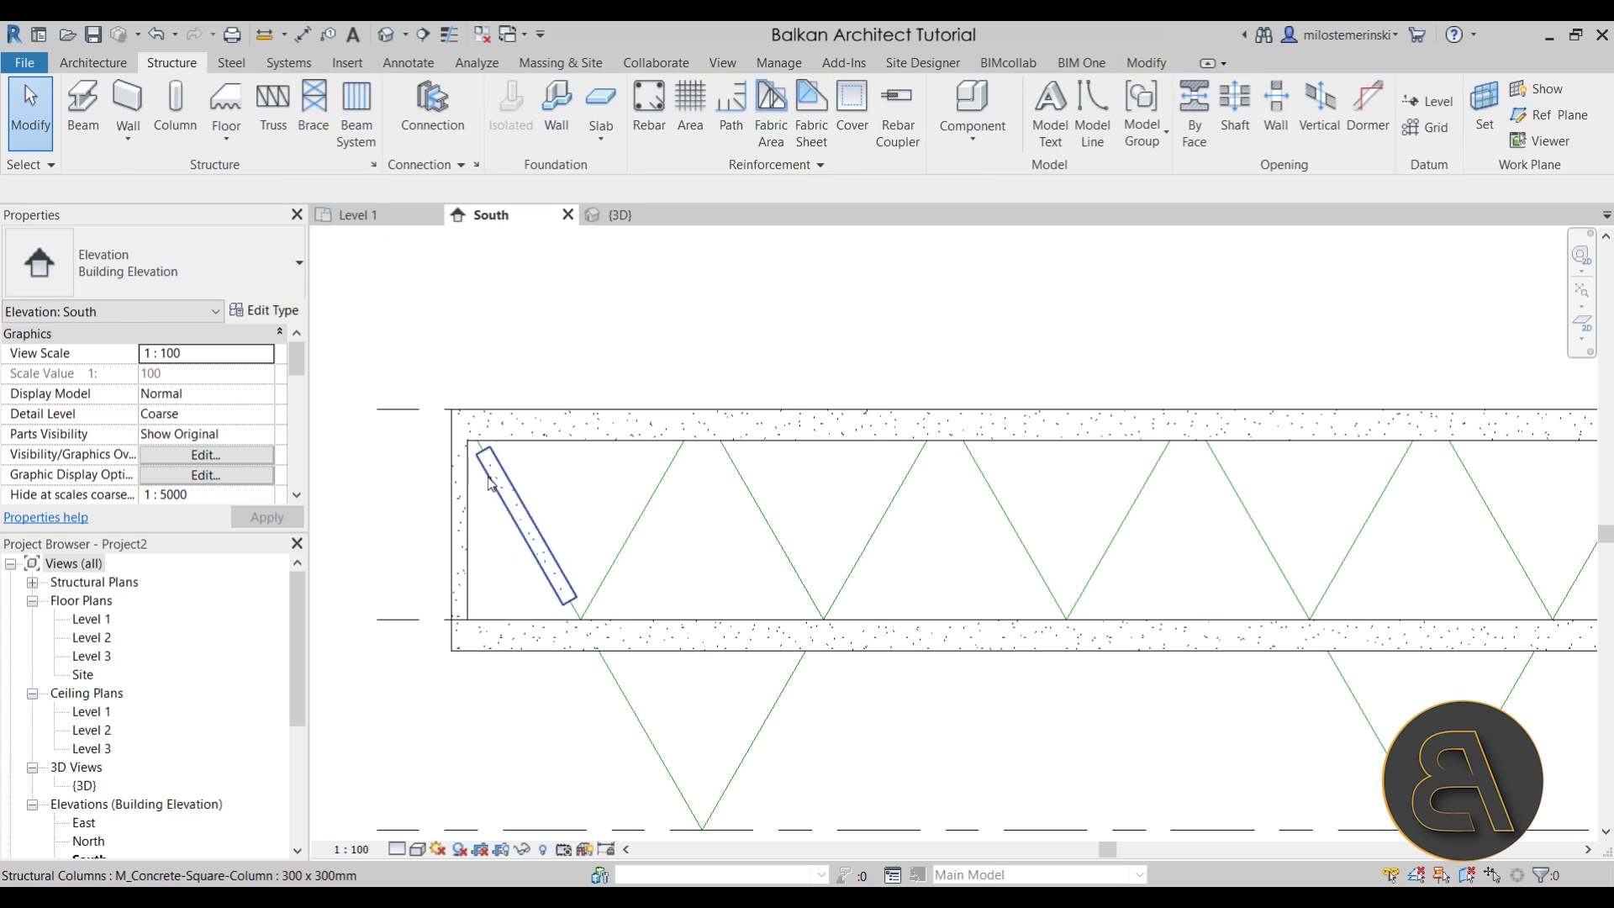
# - Extend the first diagonal column into both beams, its top about 0.30 m below Level 3 and its base about 0.37 m below Level 2
pyautogui.click(484, 453)
pyautogui.moveTo(485, 454); pyautogui.dragTo(466, 425)
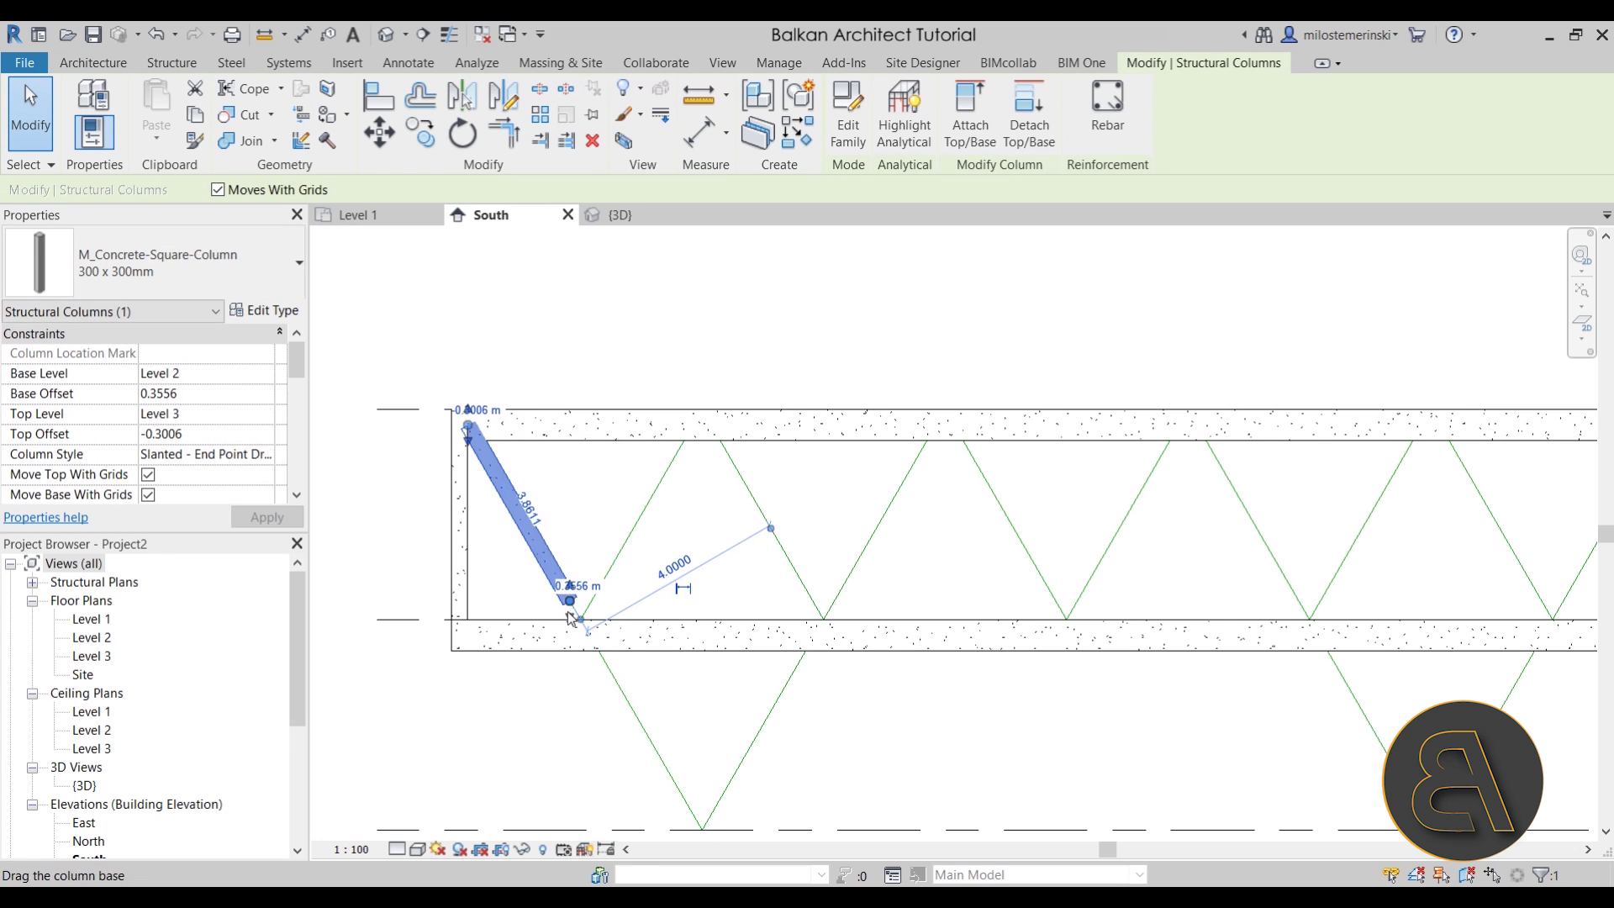
pyautogui.moveTo(572, 602); pyautogui.dragTo(592, 639)
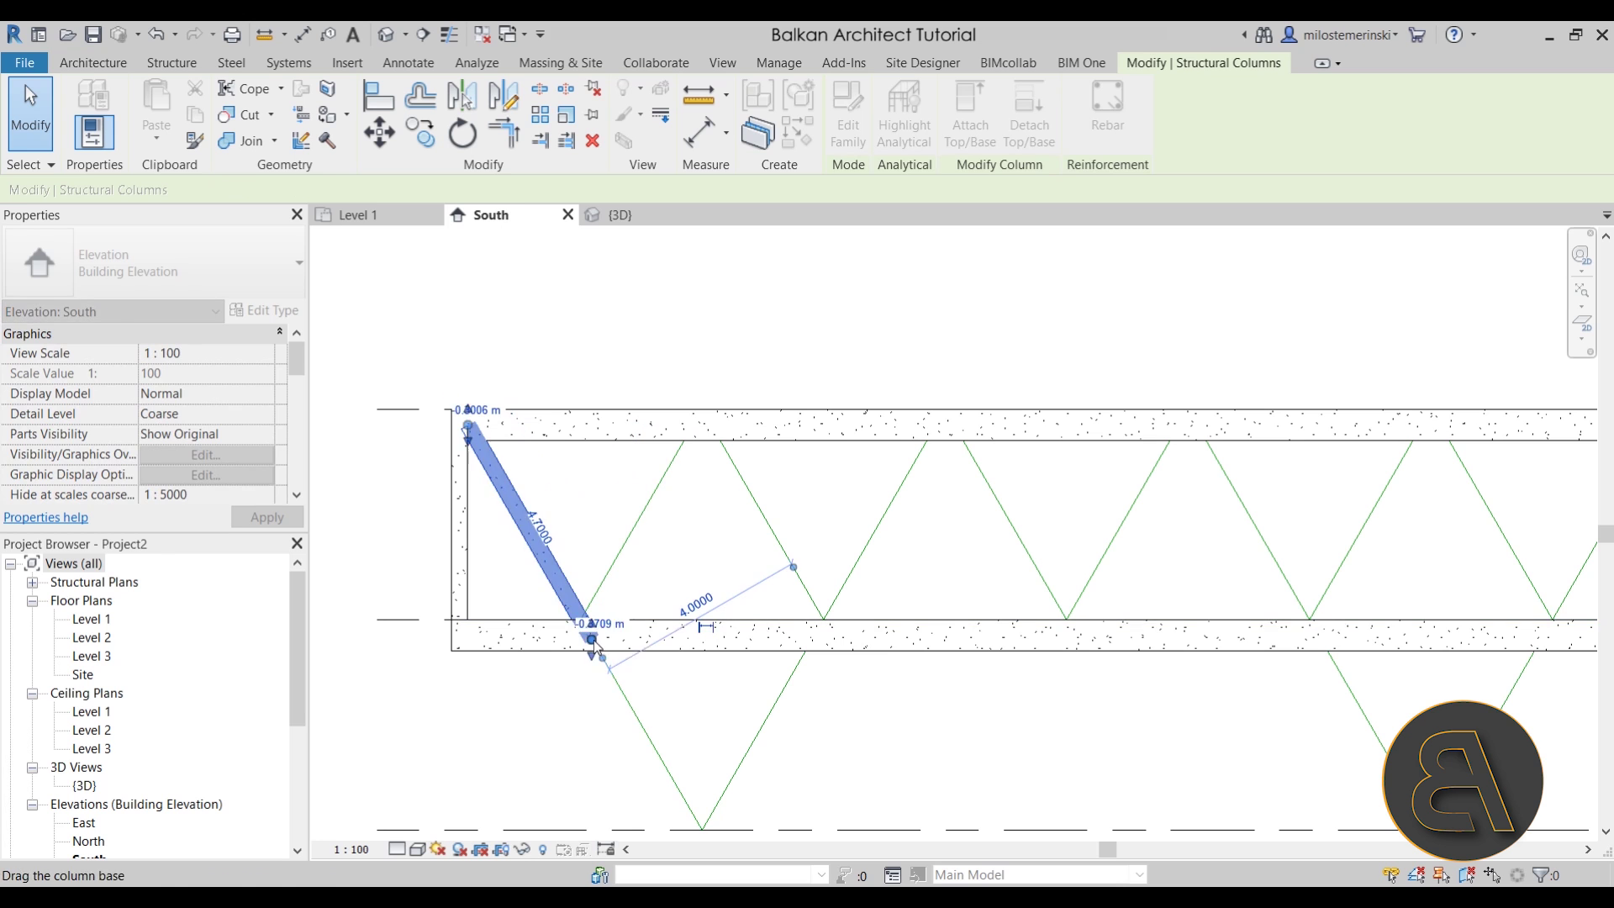
pyautogui.click(713, 689)
pyautogui.press('z')
pyautogui.press('f')
pyautogui.scroll(3, 426, 488)
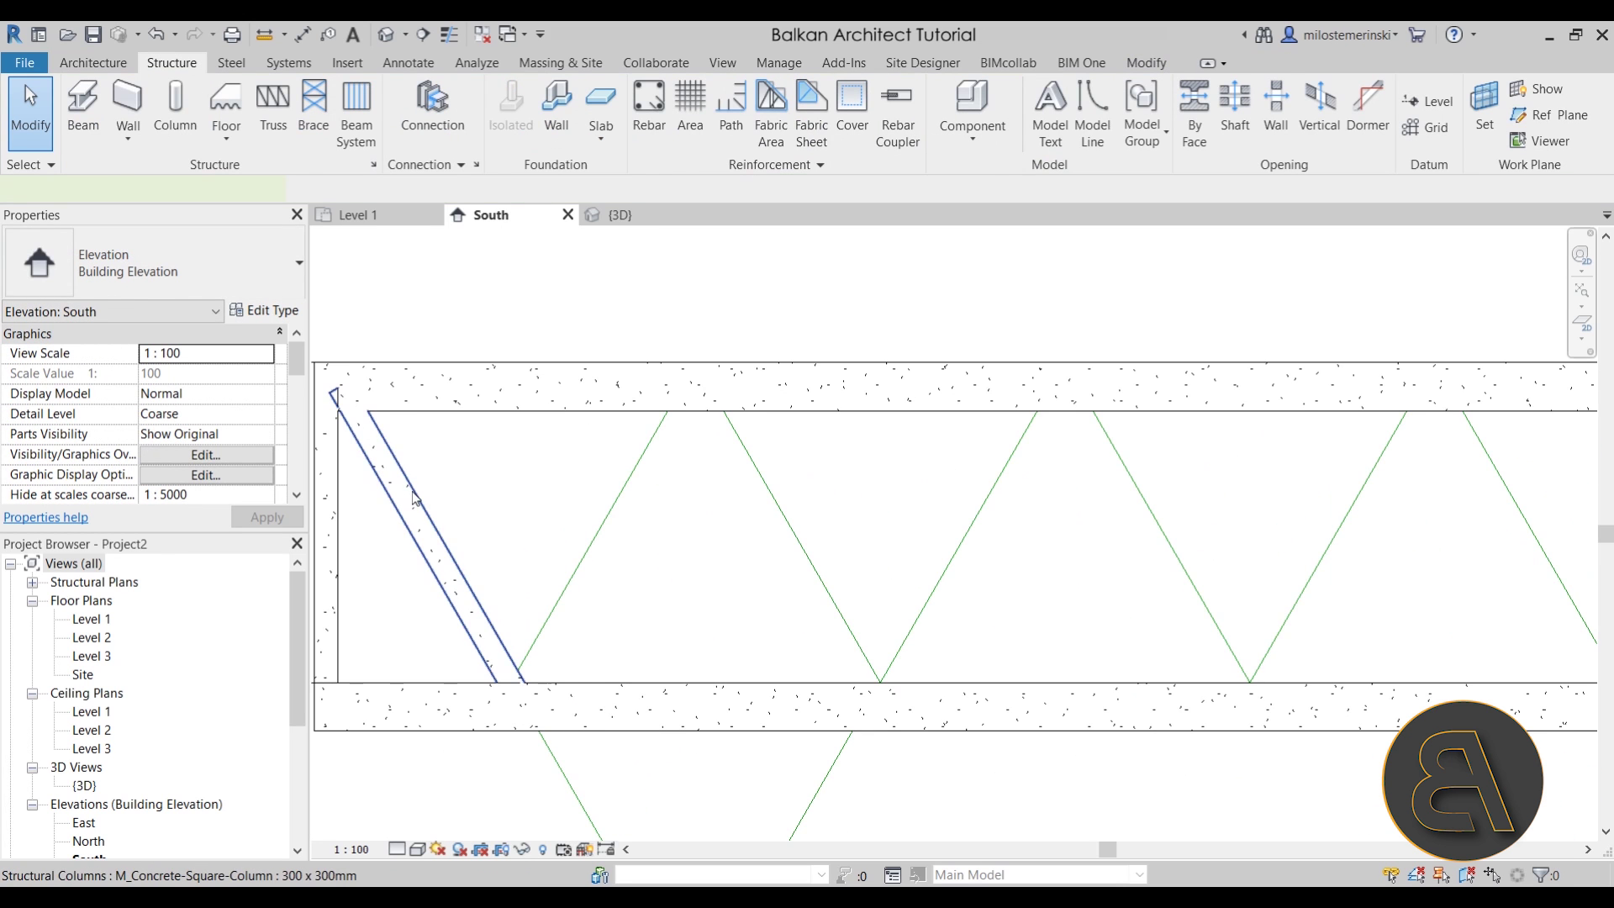
# - Shorten the first diagonal column's top to about 0.51 m below Level 3 so it ends cleanly at the corner
pyautogui.click(437, 497)
pyautogui.scroll(3, 510, 452)
pyautogui.moveTo(510, 451); pyautogui.dragTo(522, 476)
pyautogui.click(668, 563)
pyautogui.scroll(-4, 556, 390)
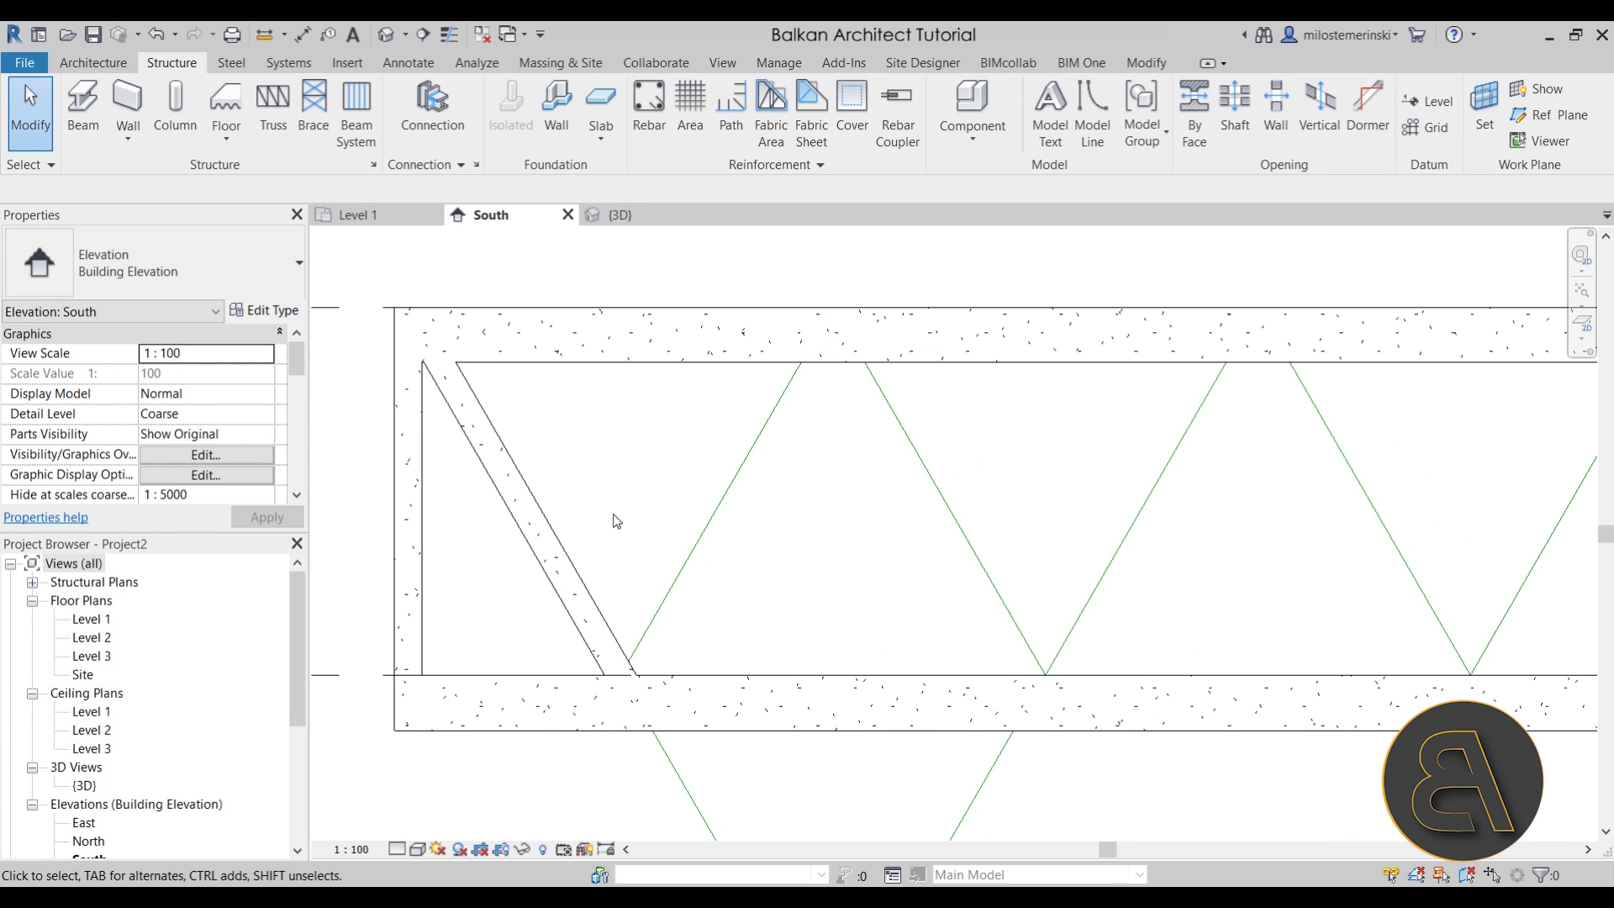
pyautogui.scroll(-2, 613, 513)
pyautogui.click(540, 540)
pyautogui.scroll(-2, 608, 532)
pyautogui.moveTo(608, 532)
pyautogui.mouseDown(button='middle')
pyautogui.moveTo(687, 549)
pyautogui.moveTo(617, 541)
pyautogui.mouseUp(button='middle')
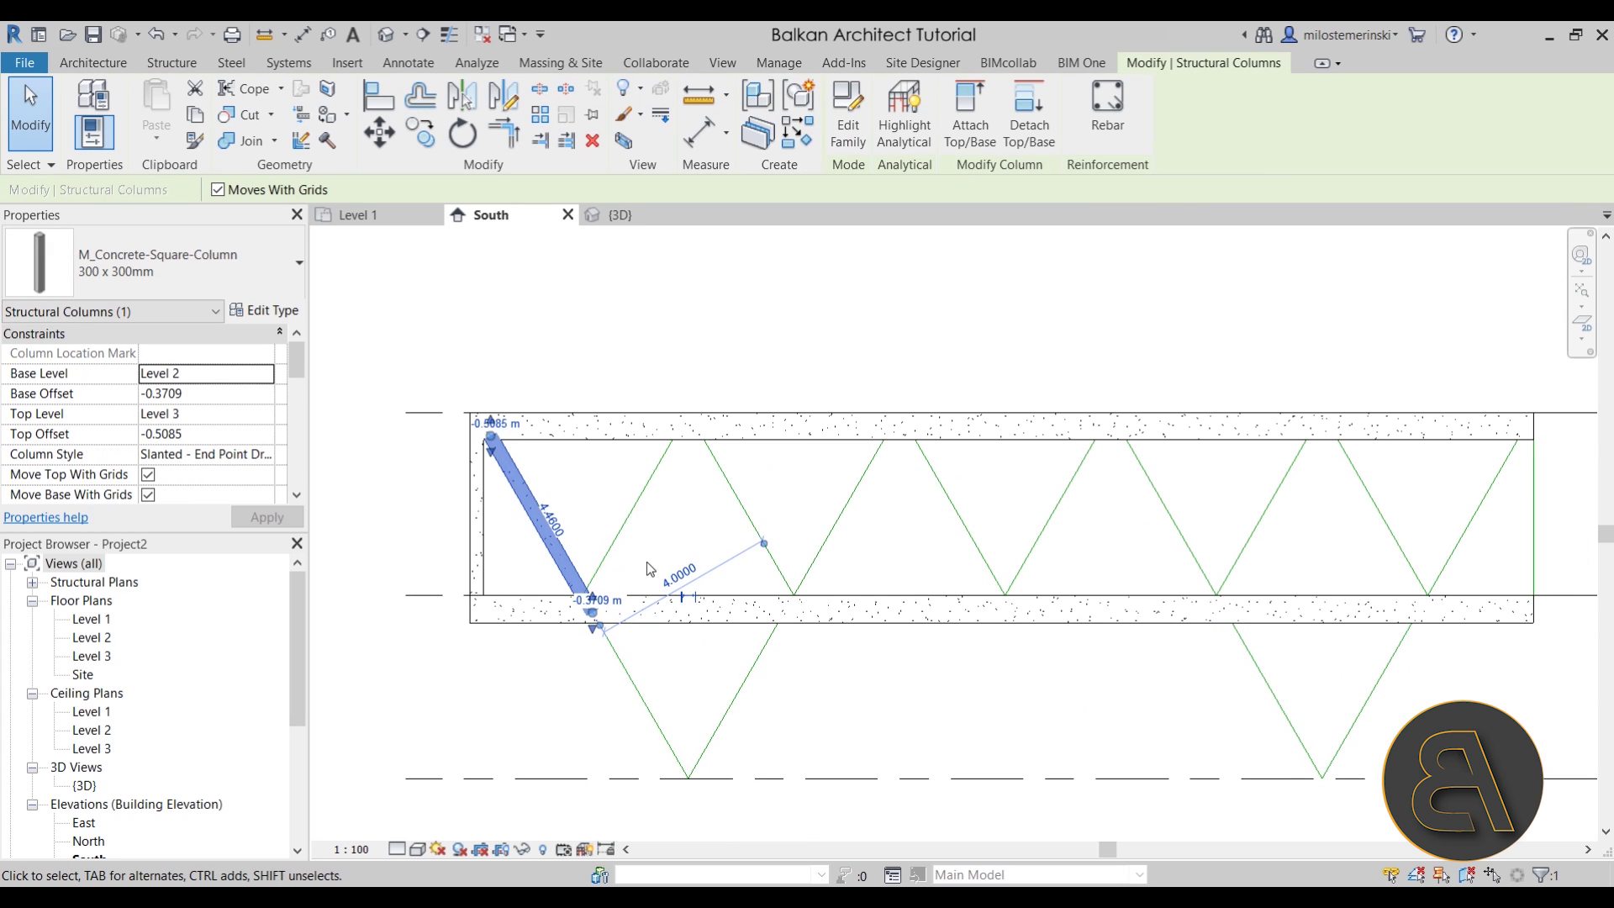
pyautogui.click(627, 560)
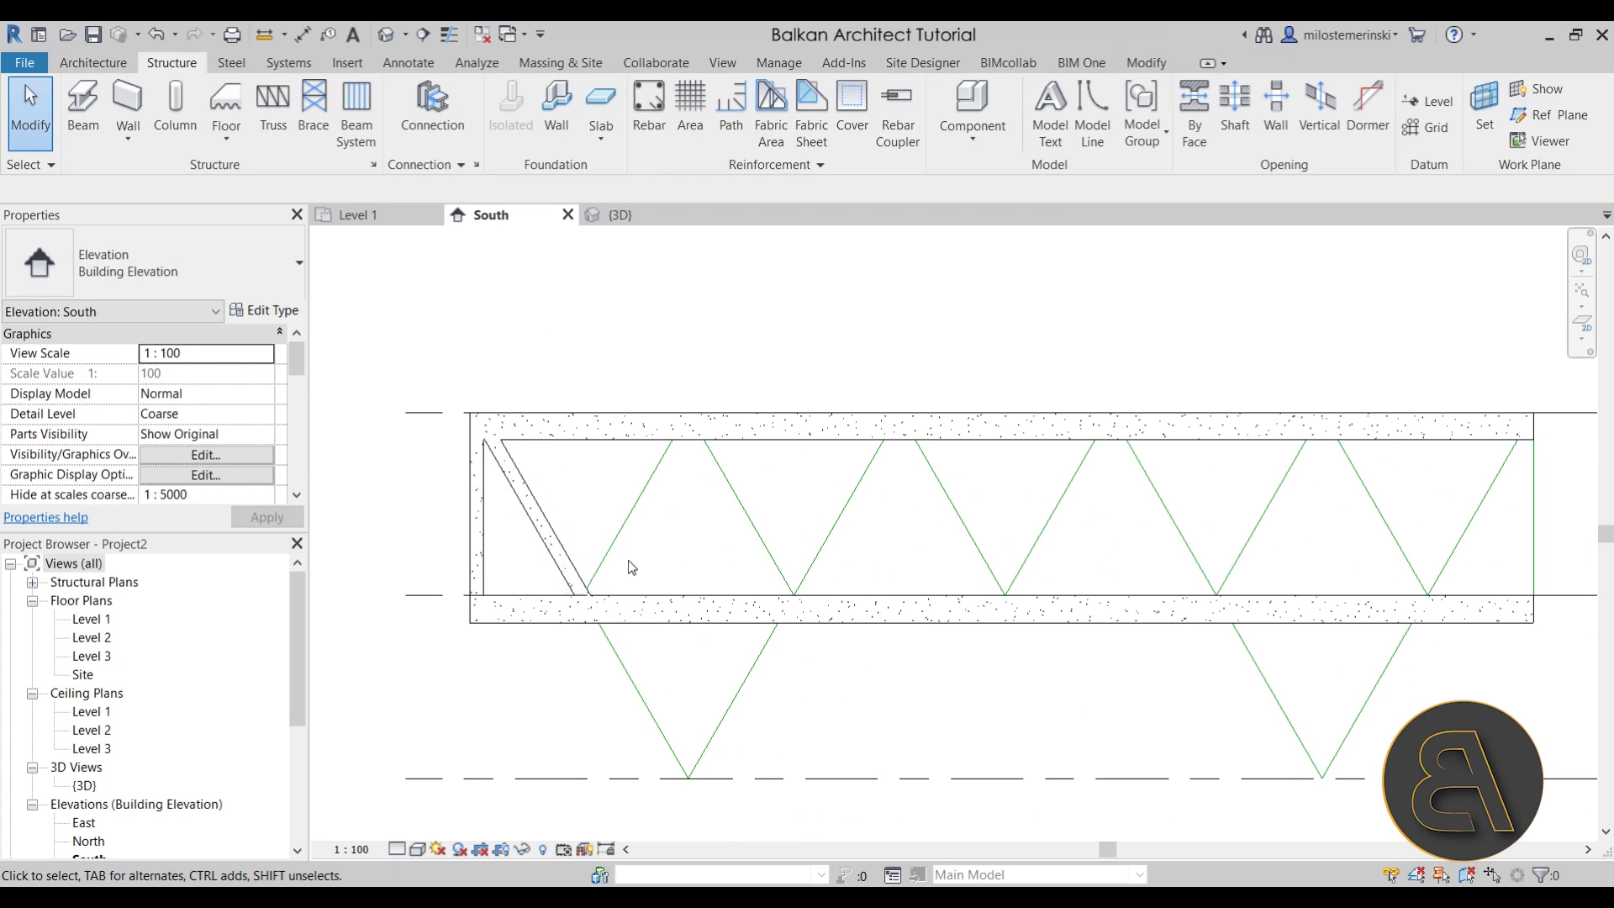
# - Place a slanted 300 x 300mm concrete square column along the first rising diagonal model line at a 60° angle
pyautogui.click(193, 94)
pyautogui.click(586, 595)
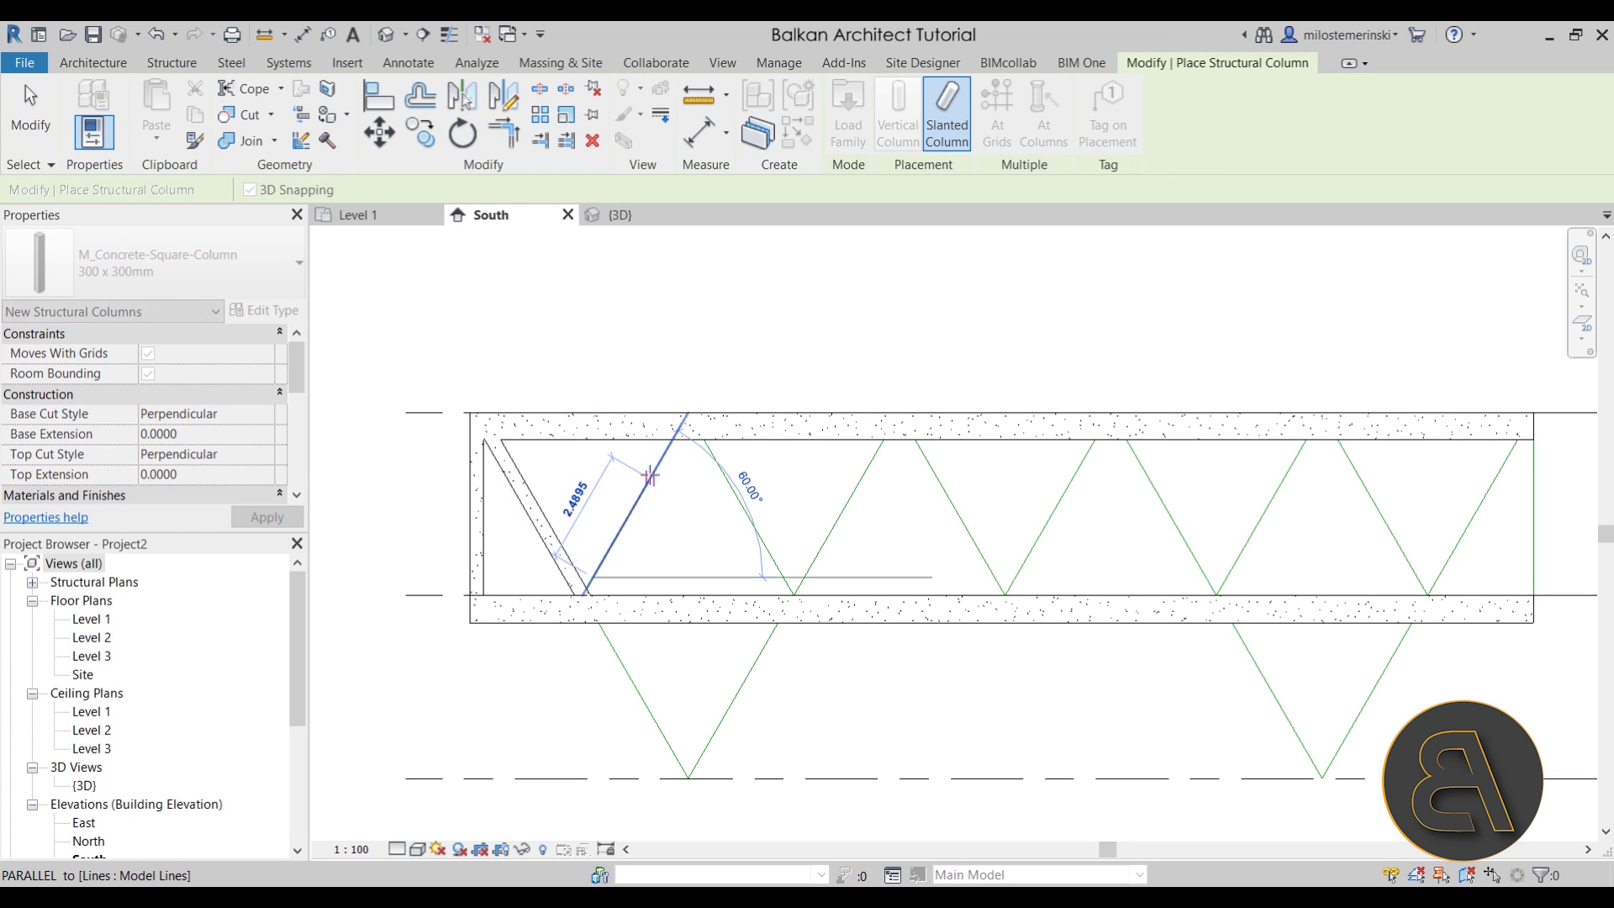
pyautogui.click(661, 452)
pyautogui.press('Escape')
pyautogui.press('Escape')
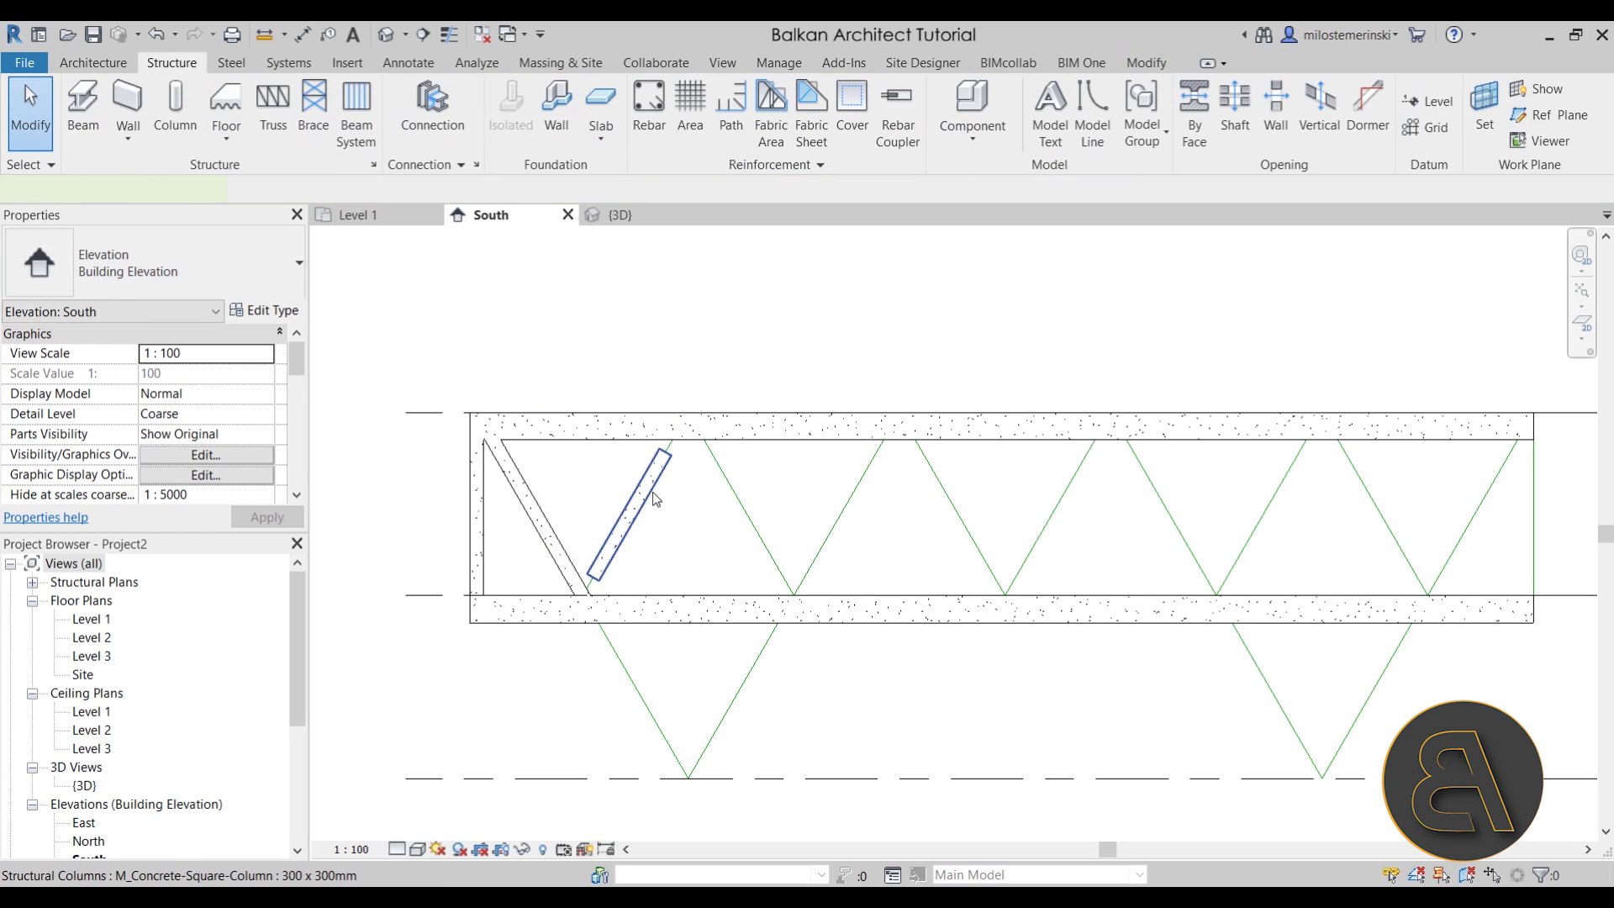
# - Extend the rising diagonal column's top into the upper beam, about 0.31 m below Level 3, and its base down to Level 2
pyautogui.click(656, 500)
pyautogui.scroll(2, 656, 499)
pyautogui.moveTo(664, 453); pyautogui.dragTo(690, 404)
pyautogui.click(660, 538)
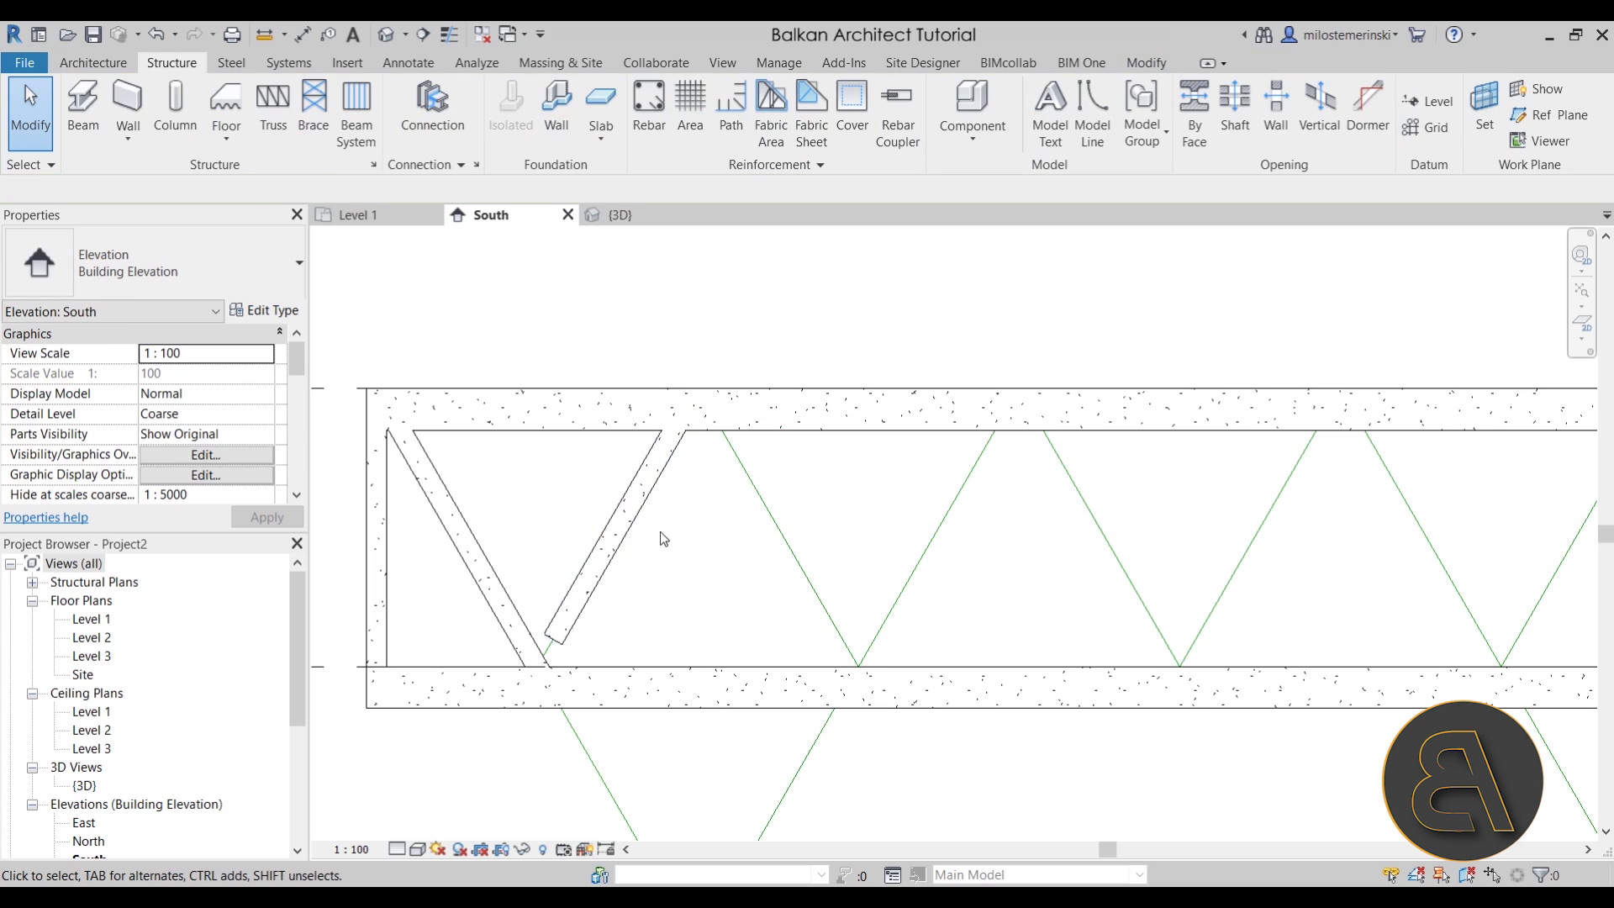
pyautogui.click(640, 518)
pyautogui.moveTo(551, 640); pyautogui.dragTo(593, 632)
pyautogui.click(654, 603)
# - Try to extend the rising diagonal column's top to Level 3 and undo that change
pyautogui.click(621, 521)
pyautogui.moveTo(689, 405); pyautogui.dragTo(697, 388)
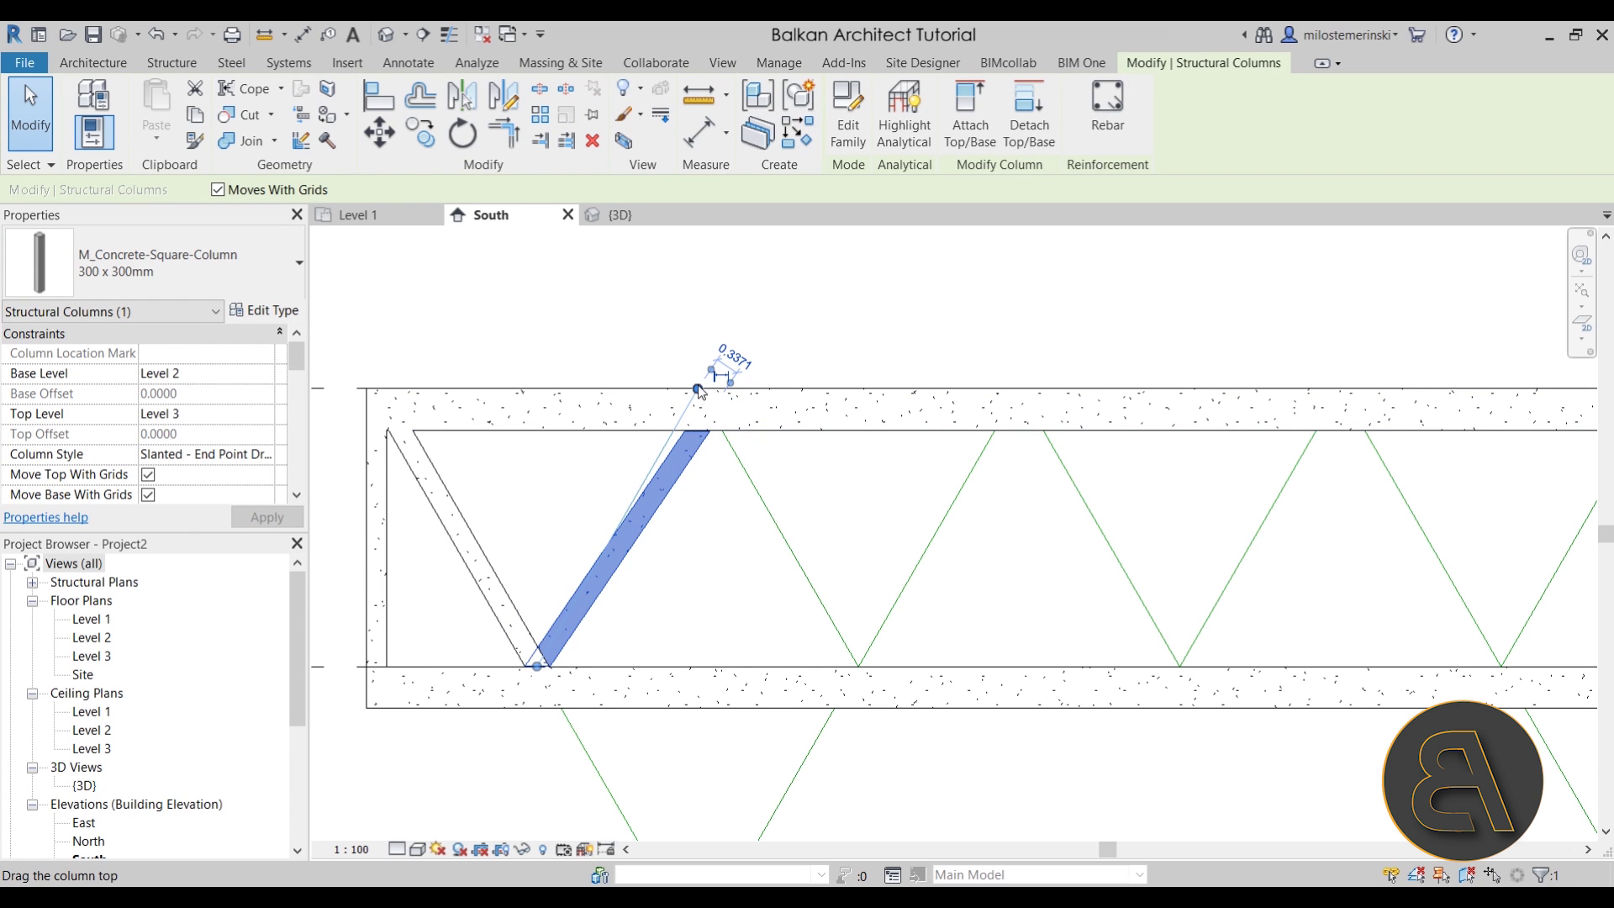
pyautogui.click(158, 36)
pyautogui.click(660, 470)
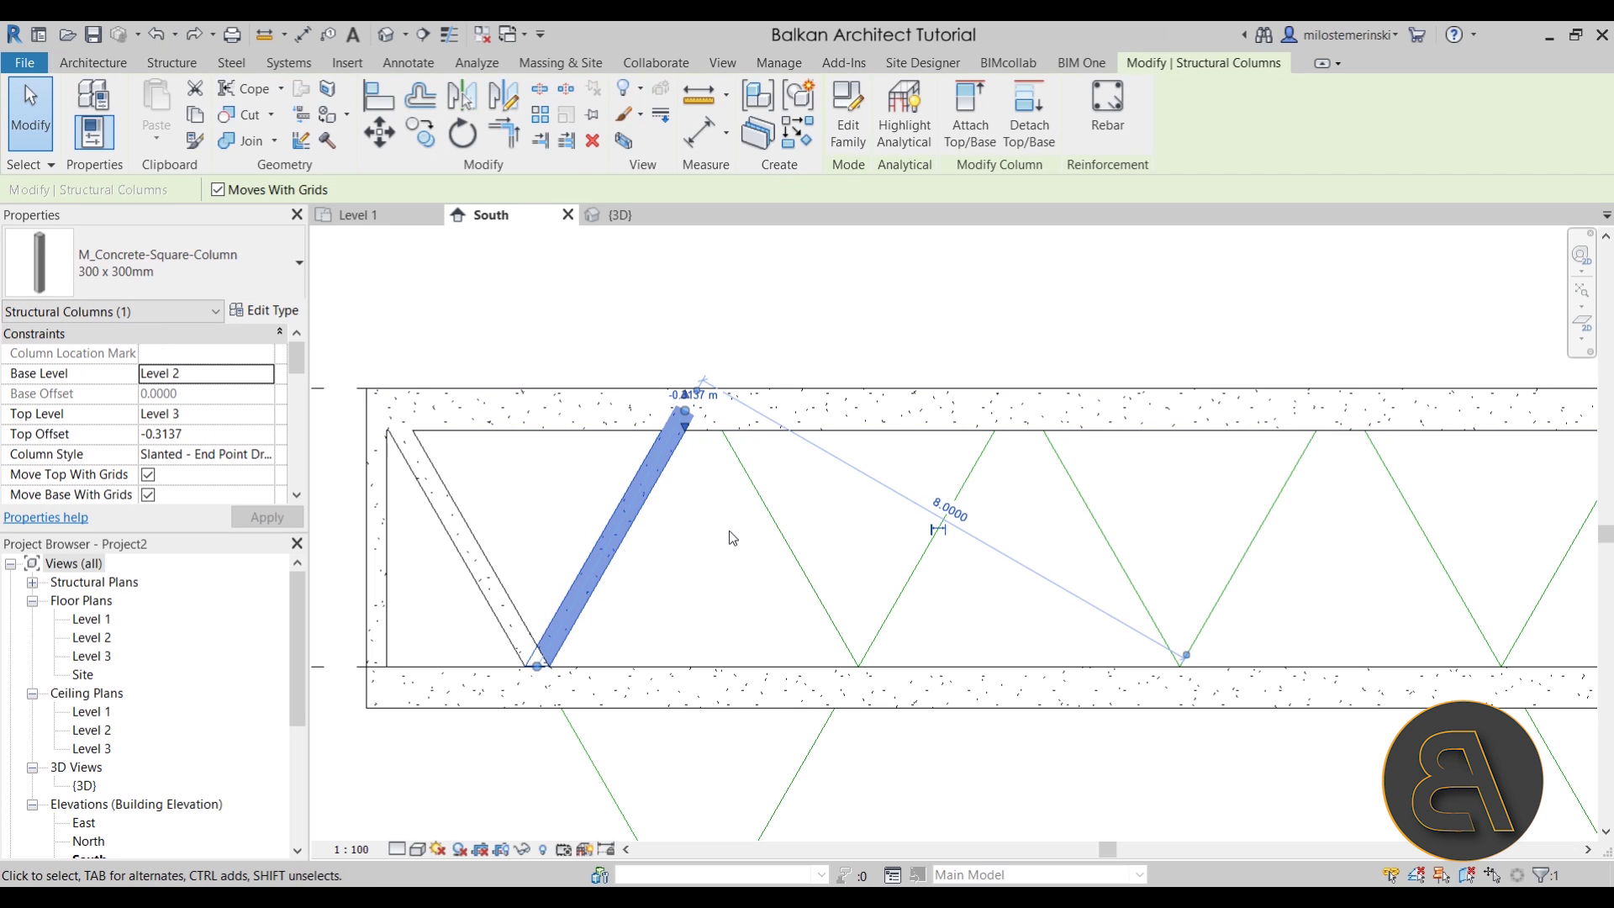
pyautogui.click(730, 535)
pyautogui.scroll(-3, 728, 538)
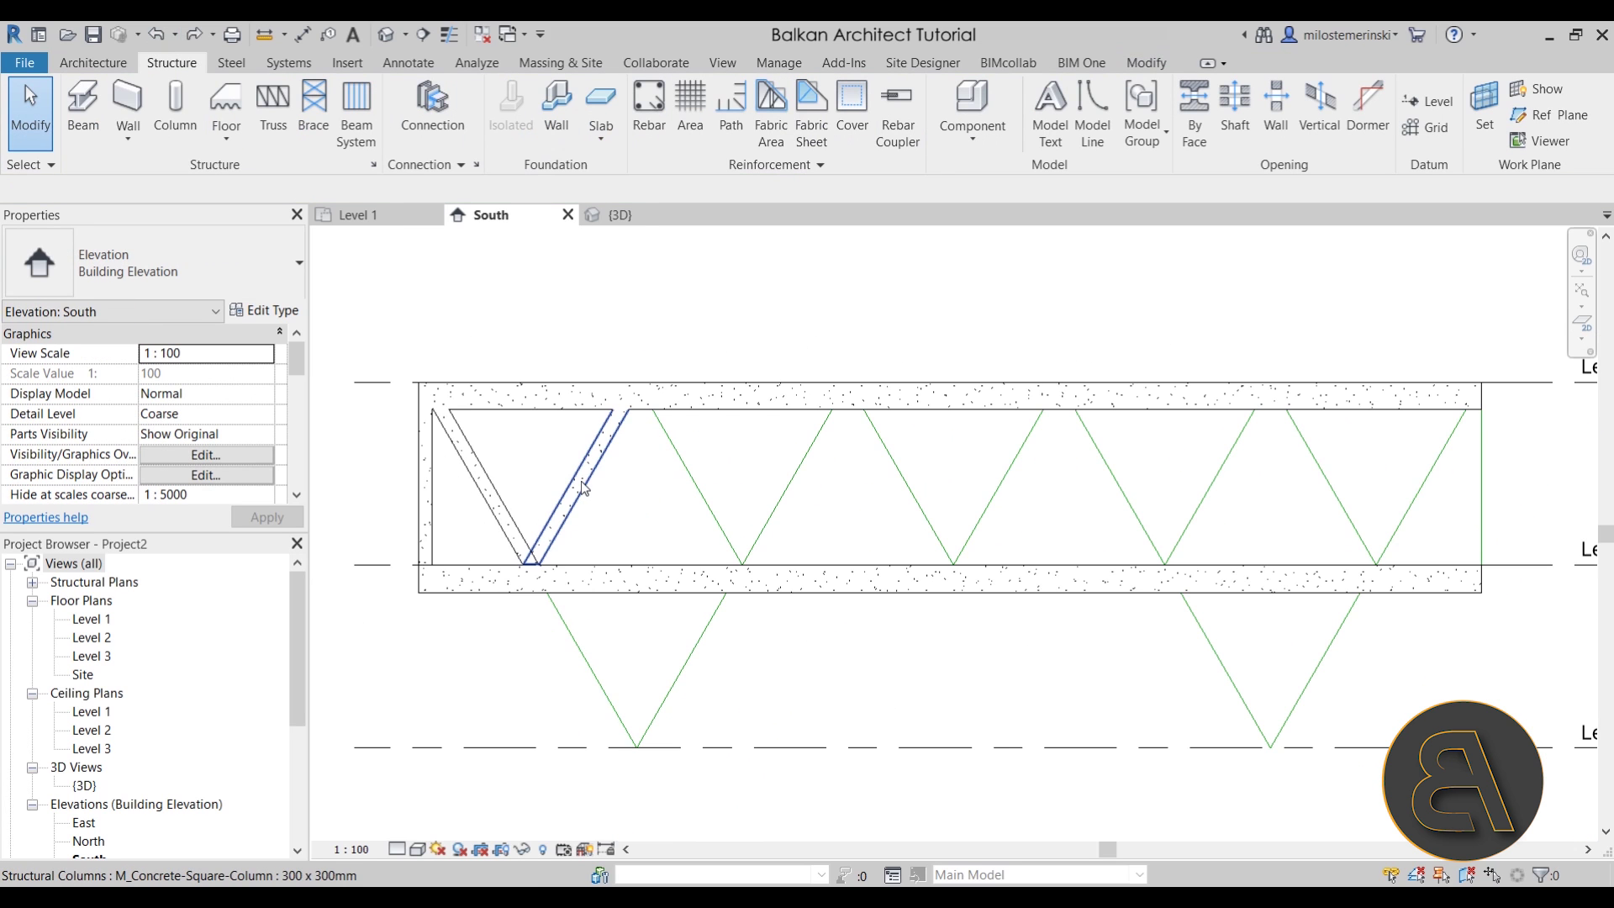
# - Extend the first descending diagonal column's base along the model line to the lower V's apex on Level 1
pyautogui.click(506, 521)
pyautogui.moveTo(617, 616); pyautogui.dragTo(607, 582, button='middle')
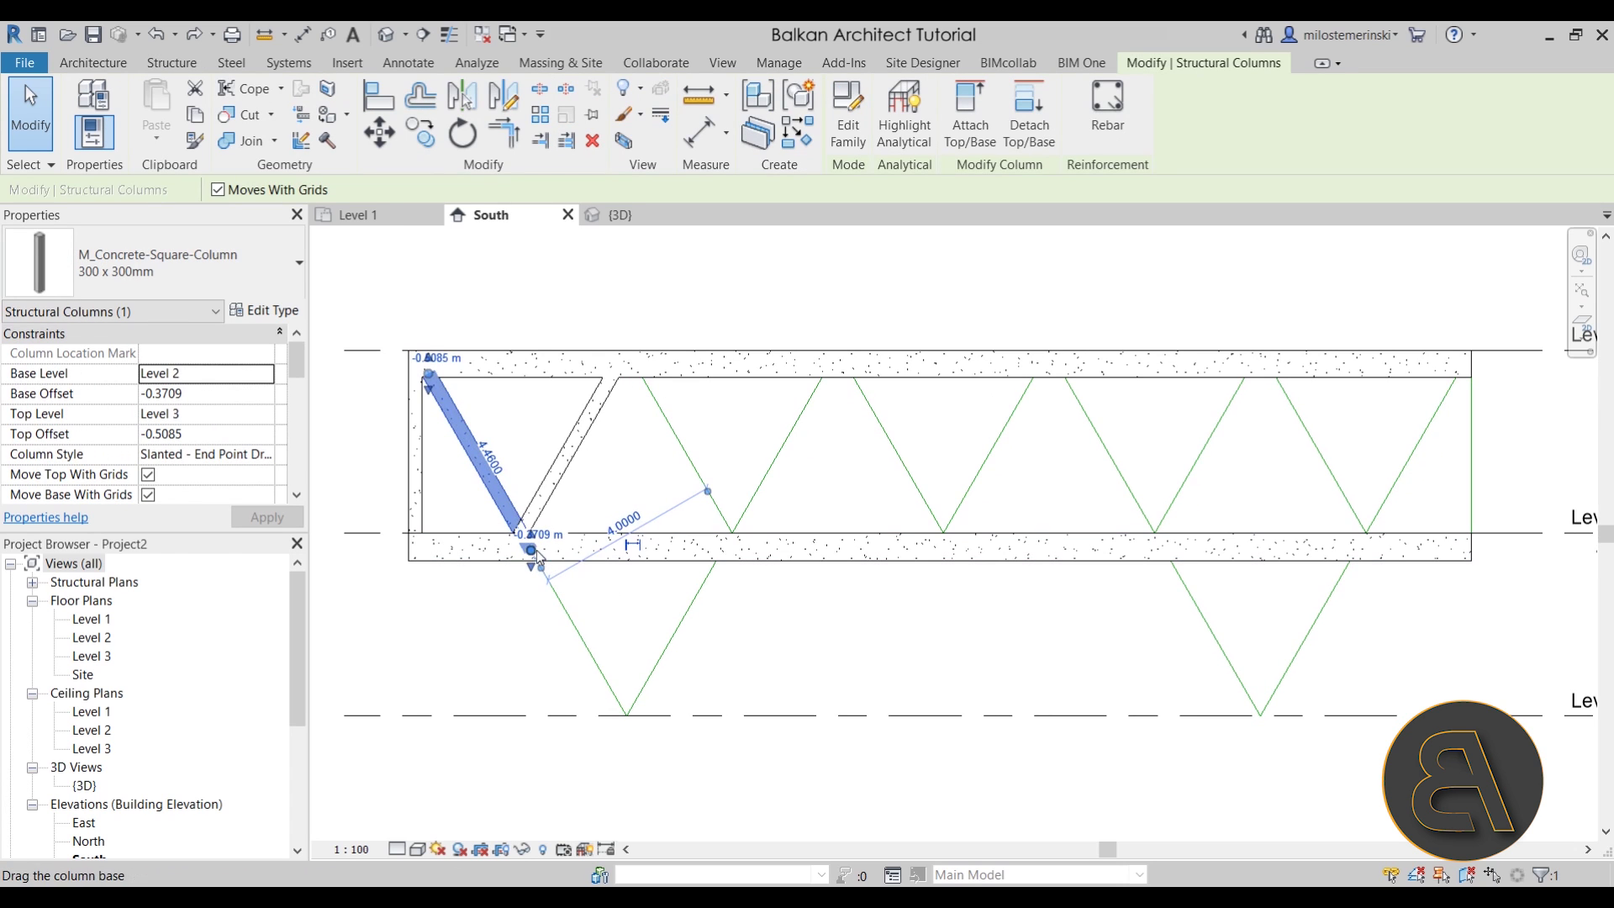
pyautogui.moveTo(537, 557); pyautogui.dragTo(626, 715)
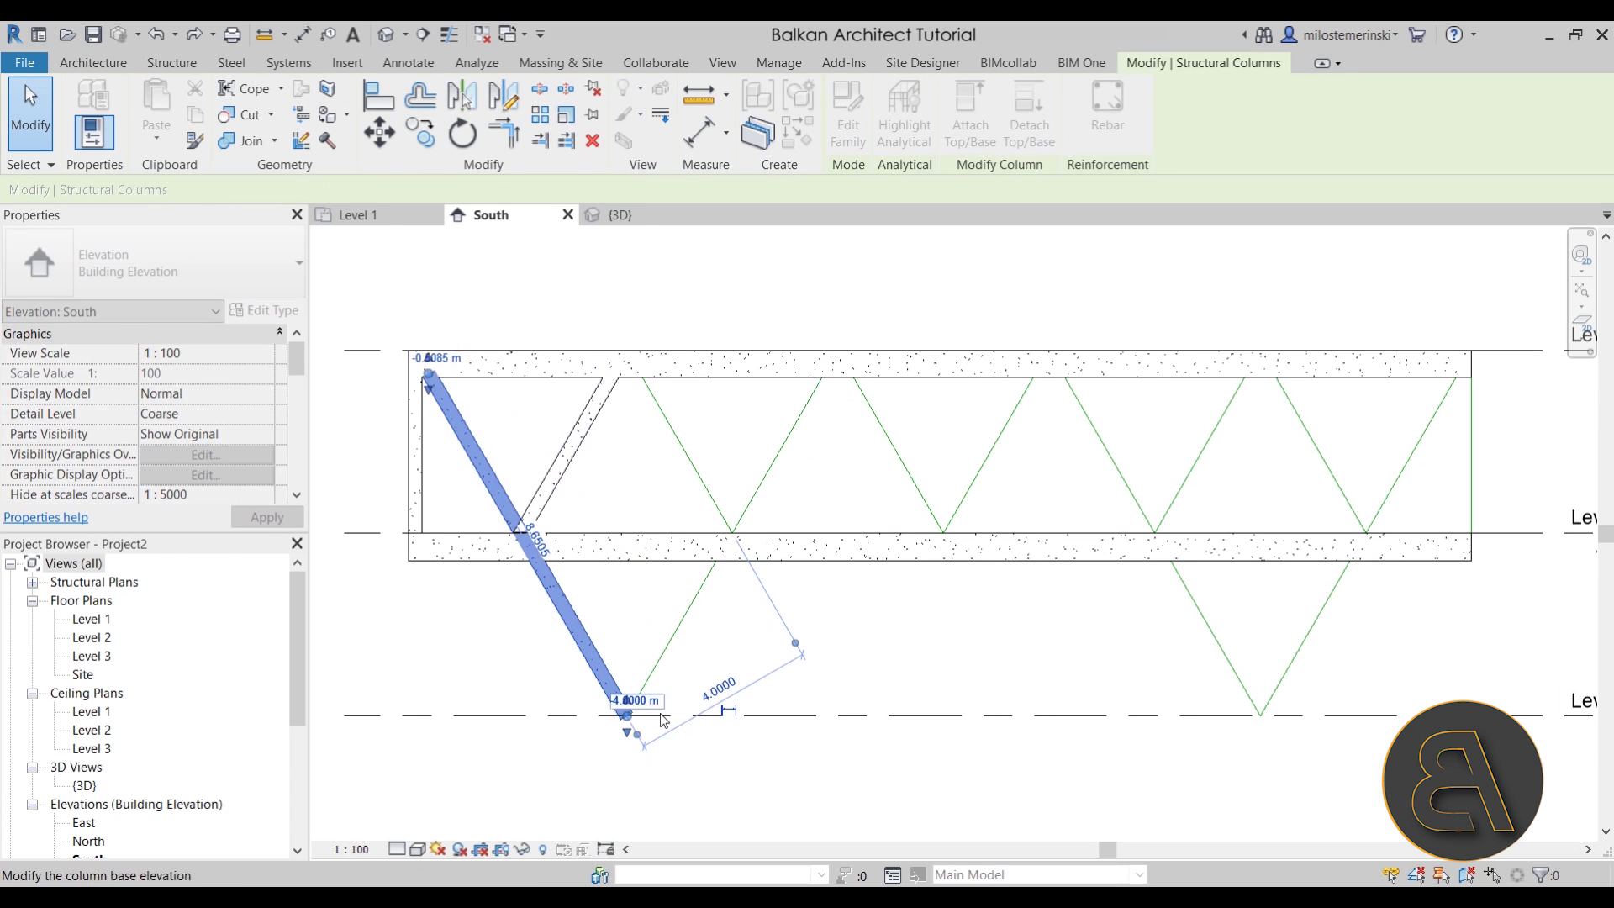
pyautogui.click(863, 668)
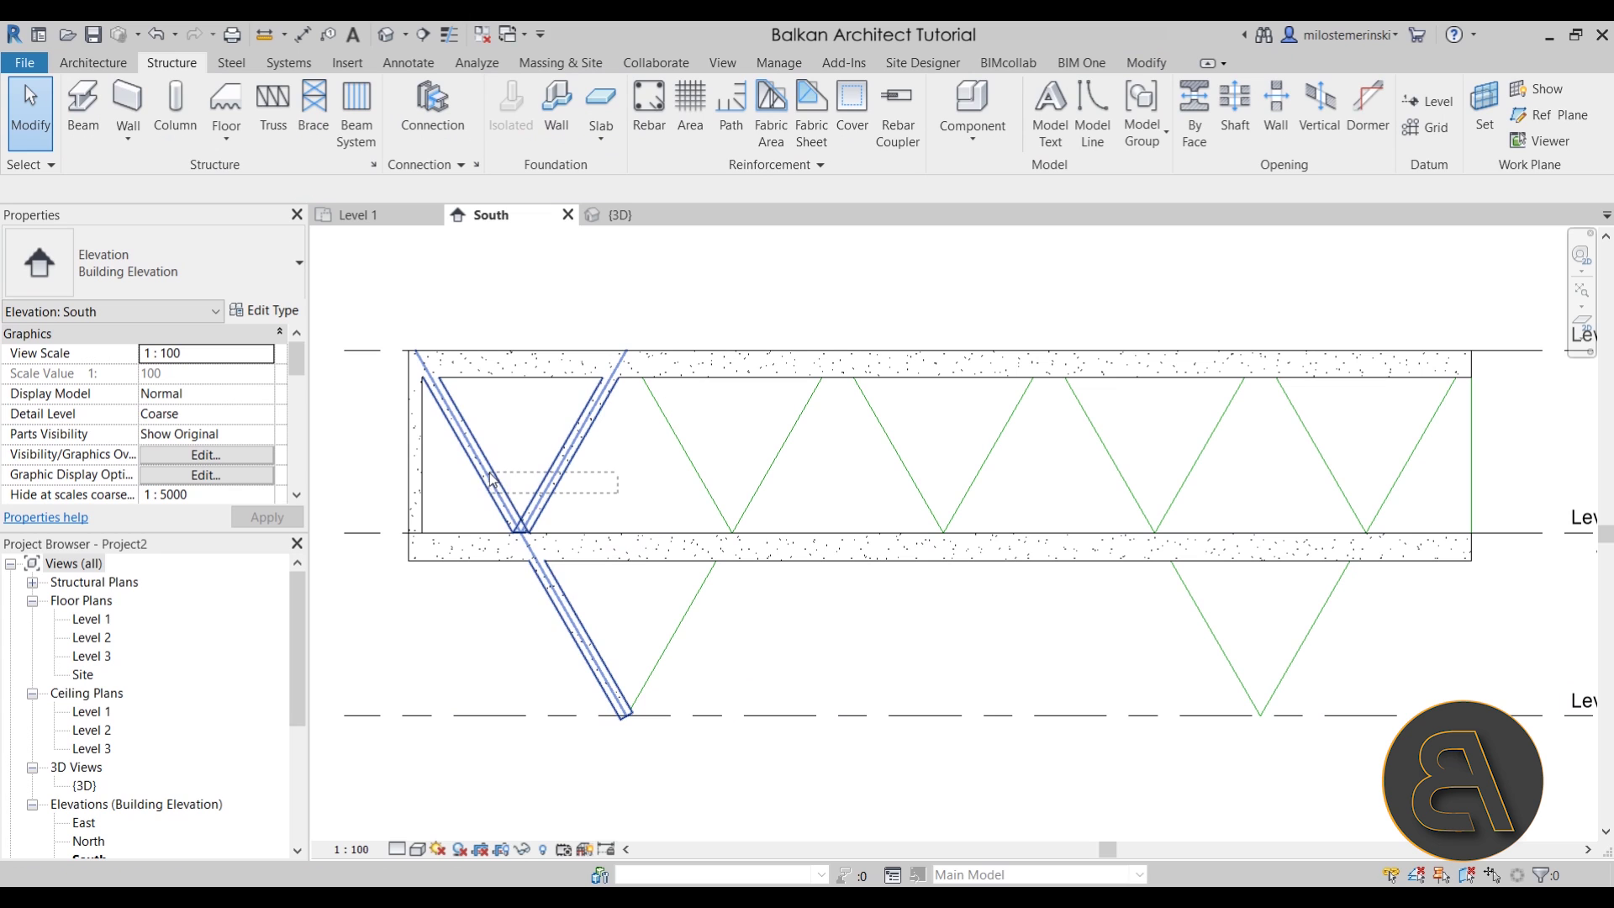
# - Mirror copies of both diagonal columns about a drawn vertical axis through the first lower V's apex
pyautogui.click(563, 471)
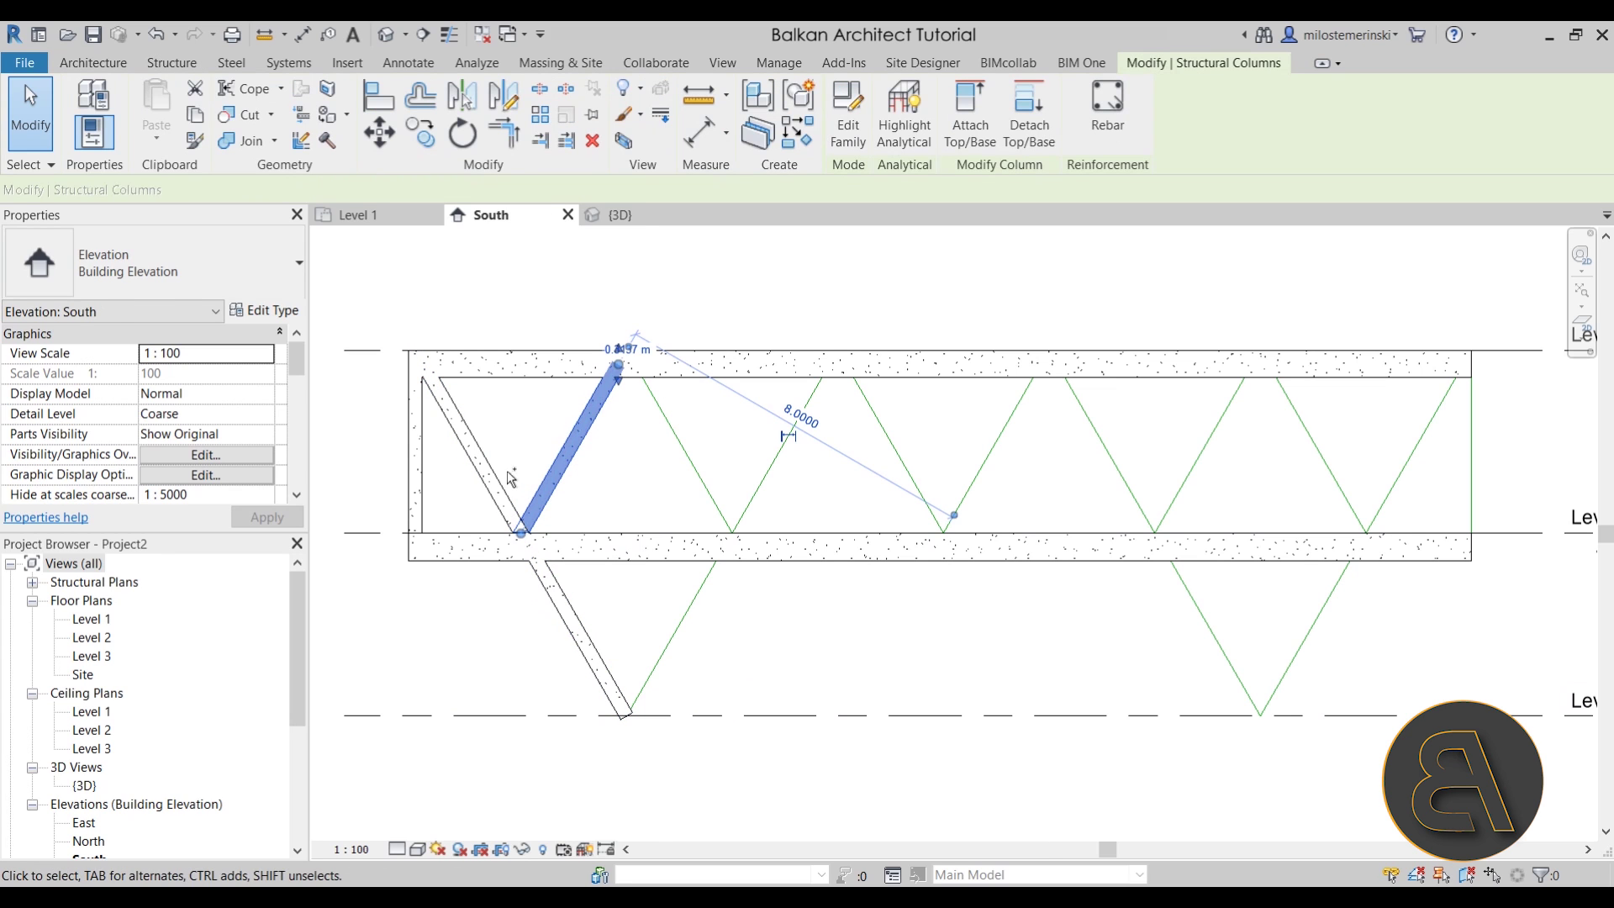
pyautogui.keyDown('ctrl'); pyautogui.click(629, 476); pyautogui.keyUp('ctrl')
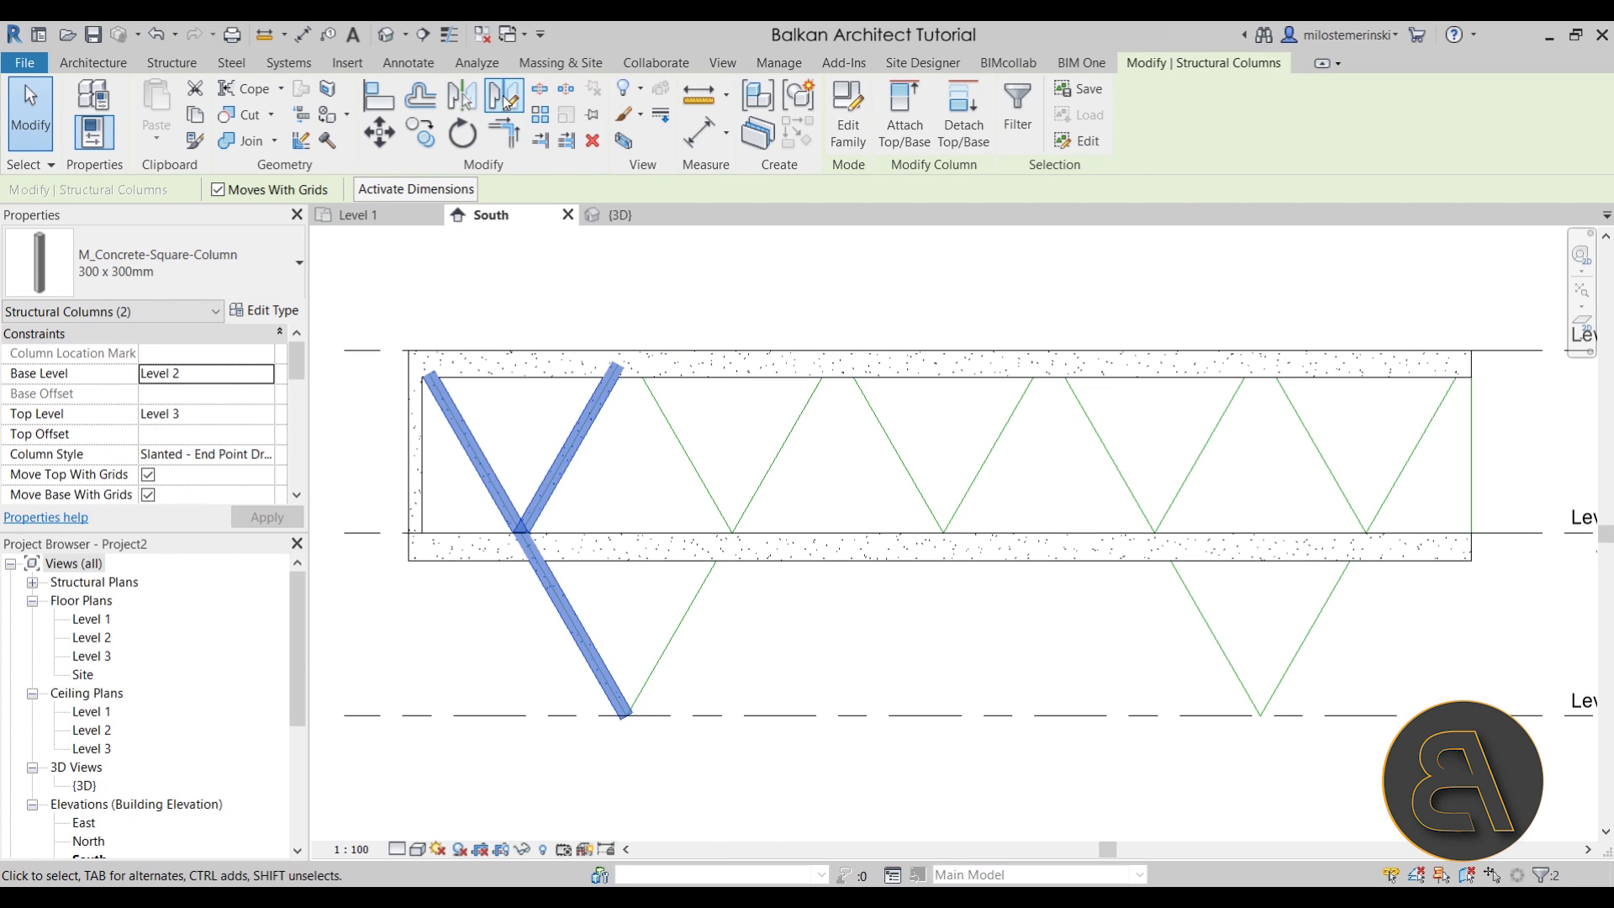
pyautogui.click(505, 97)
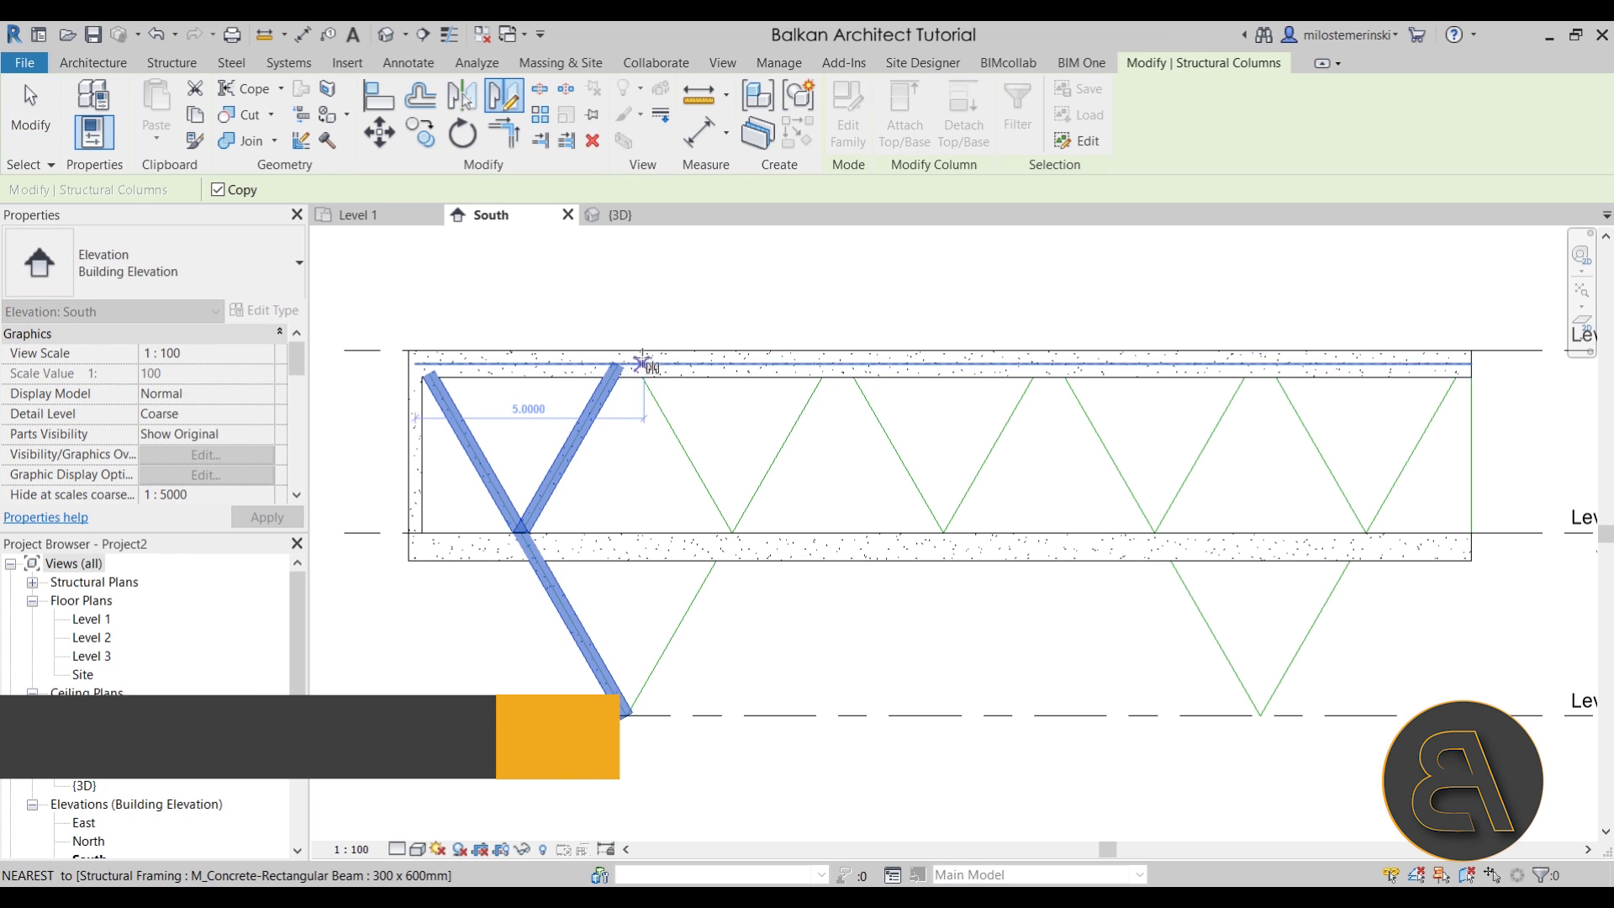
pyautogui.click(626, 481)
pyautogui.press('Escape')
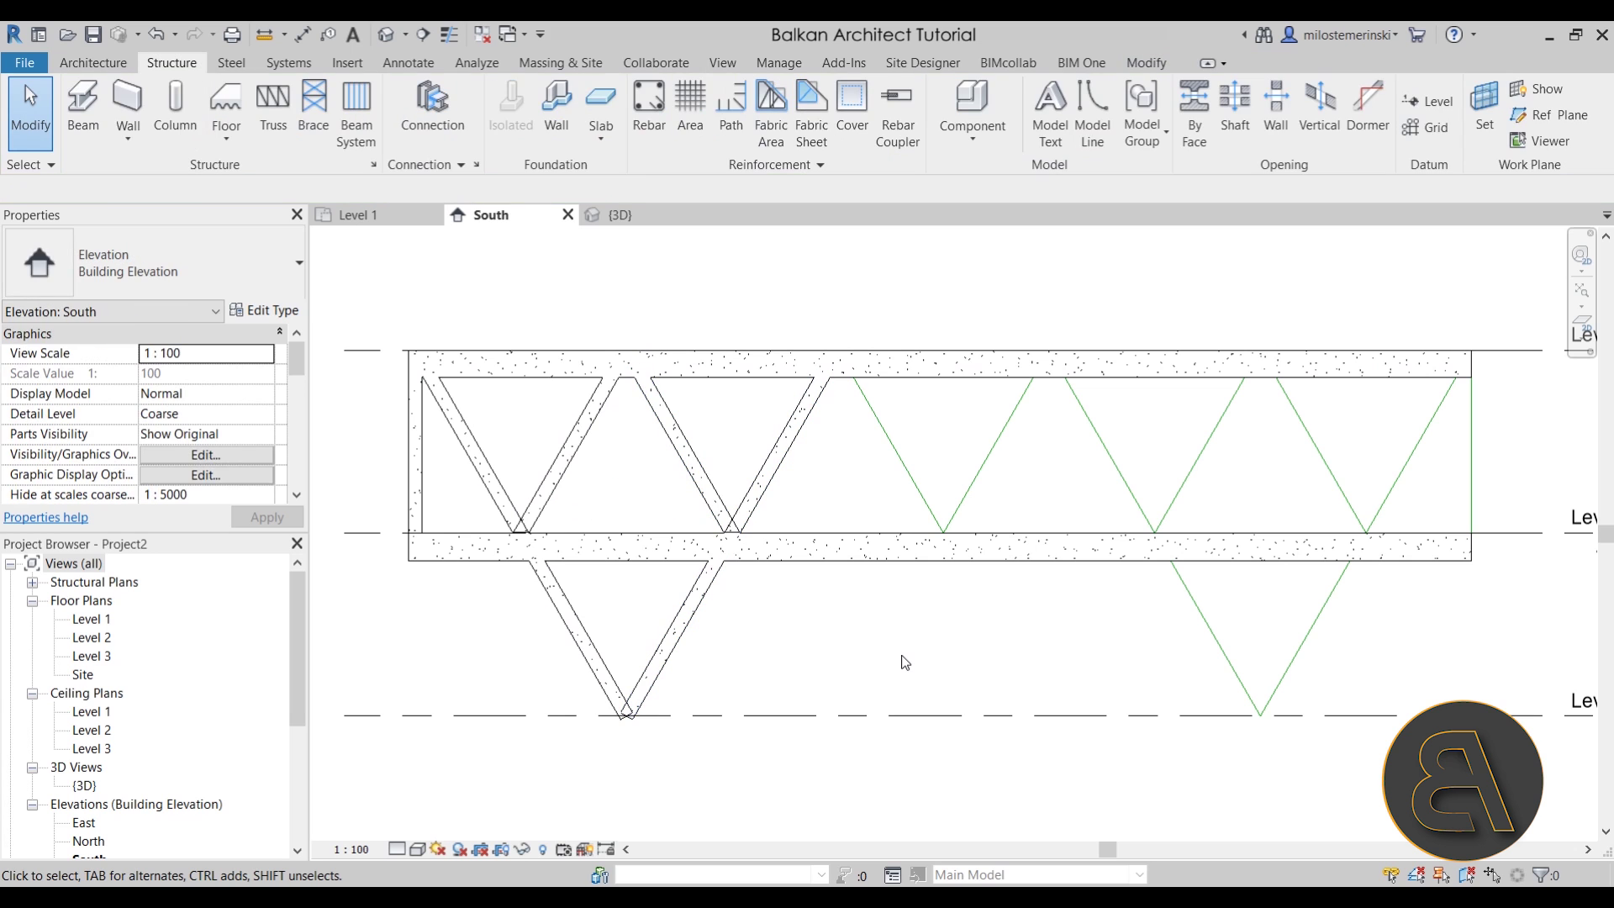
# - Copy the second upper V's descending diagonal column onto the descending guide line of the third upper V
pyautogui.click(689, 609)
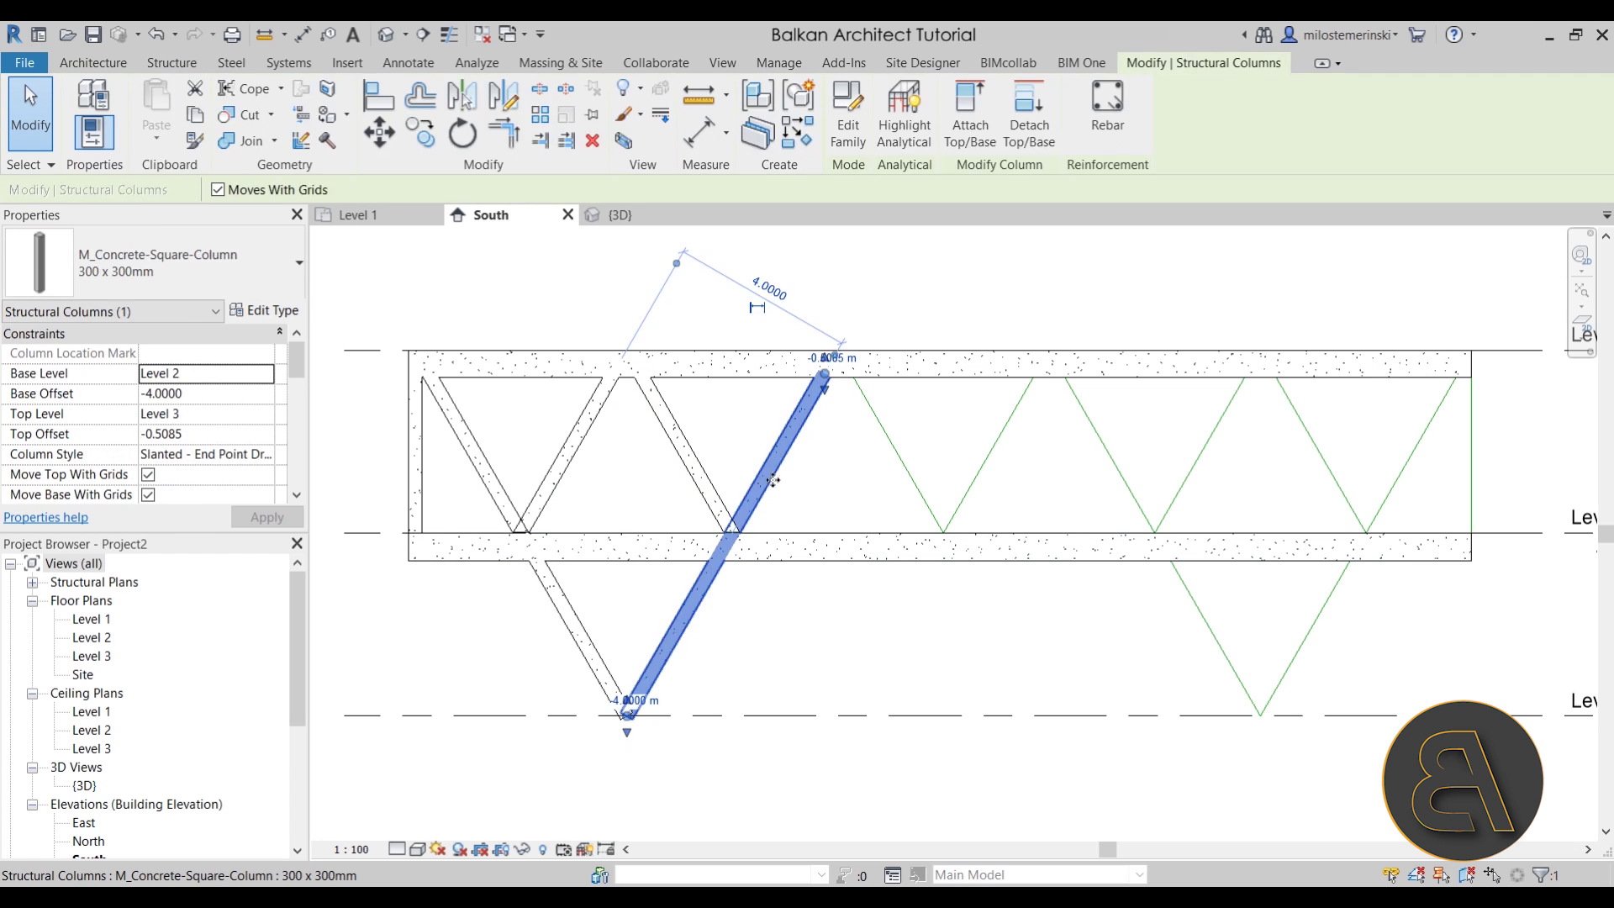
pyautogui.click(855, 504)
pyautogui.moveTo(842, 503); pyautogui.dragTo(734, 499, button='middle')
pyautogui.moveTo(522, 483); pyautogui.dragTo(664, 464, button='middle')
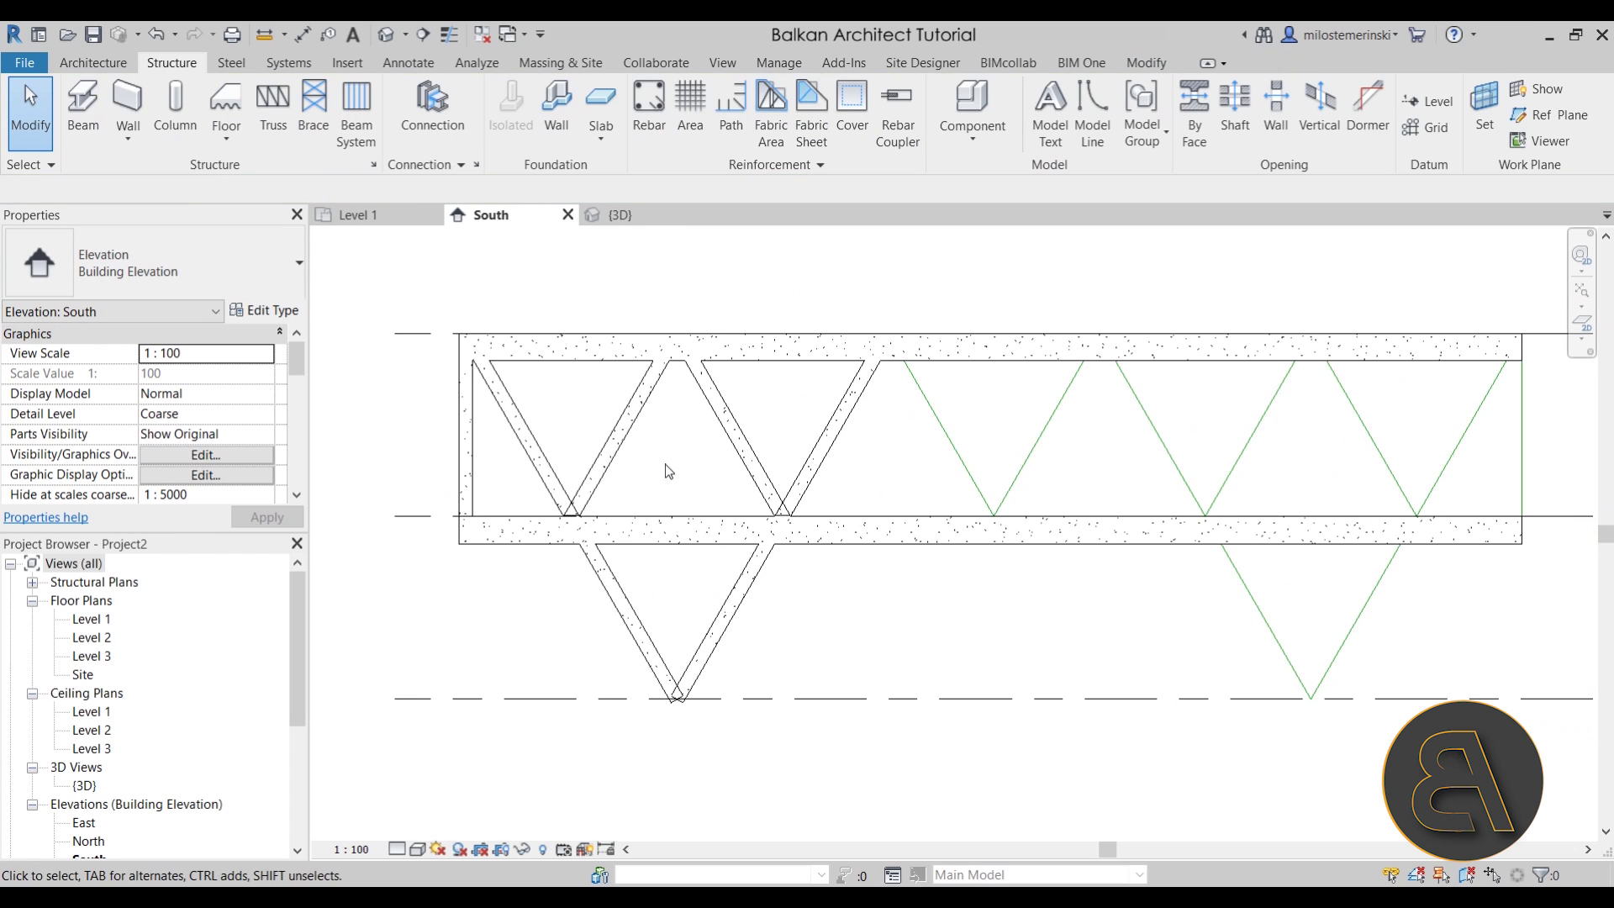
pyautogui.click(748, 459)
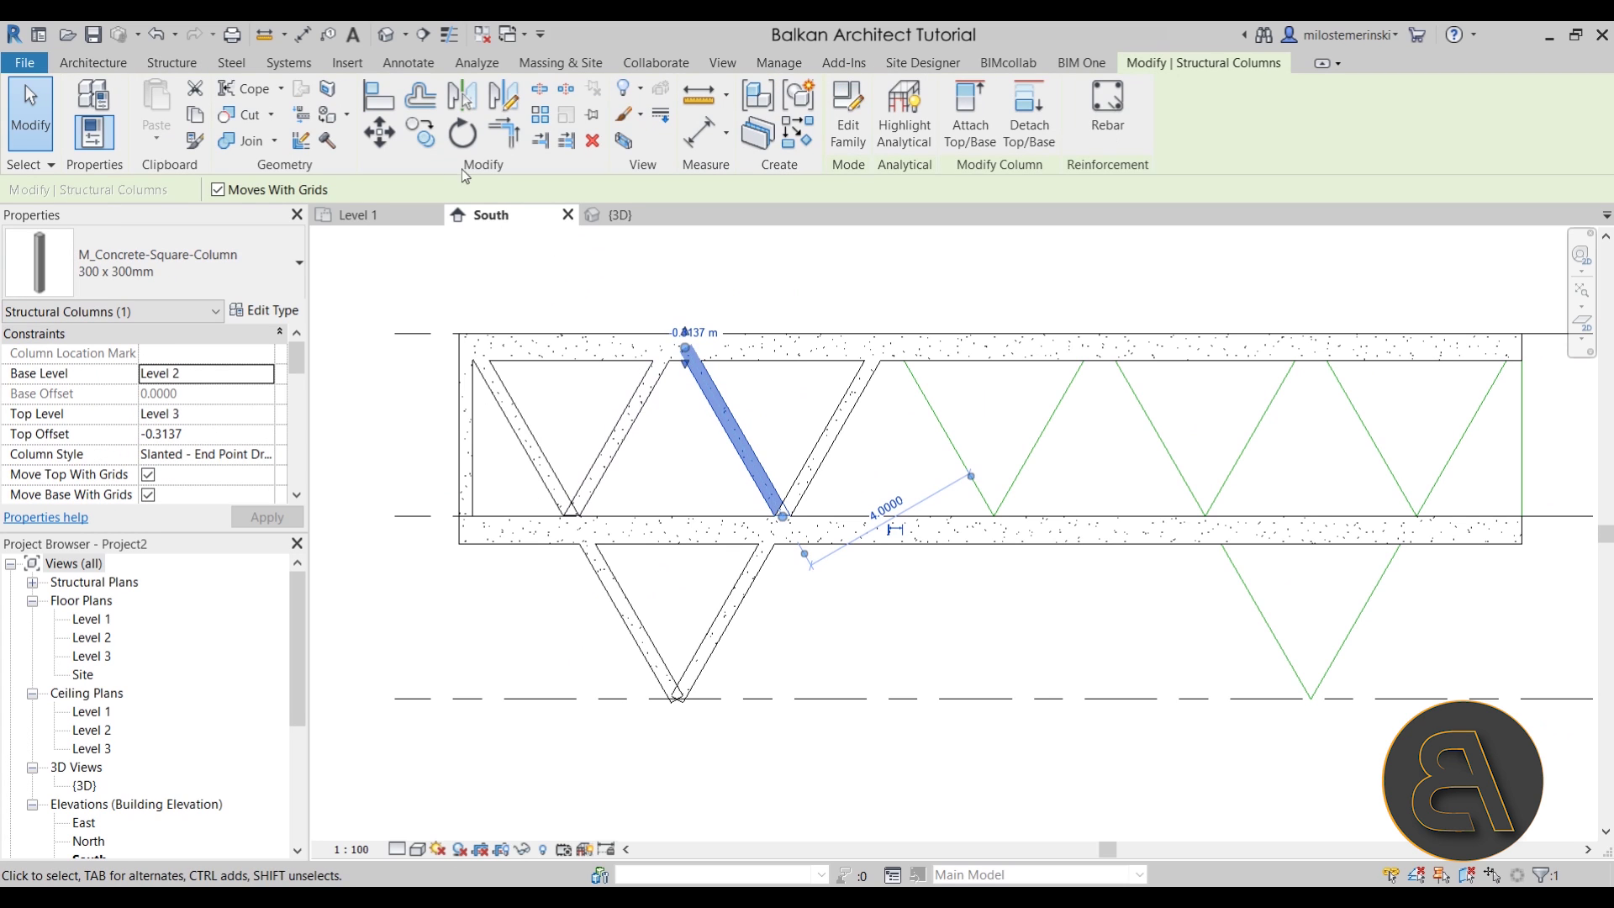
pyautogui.click(431, 146)
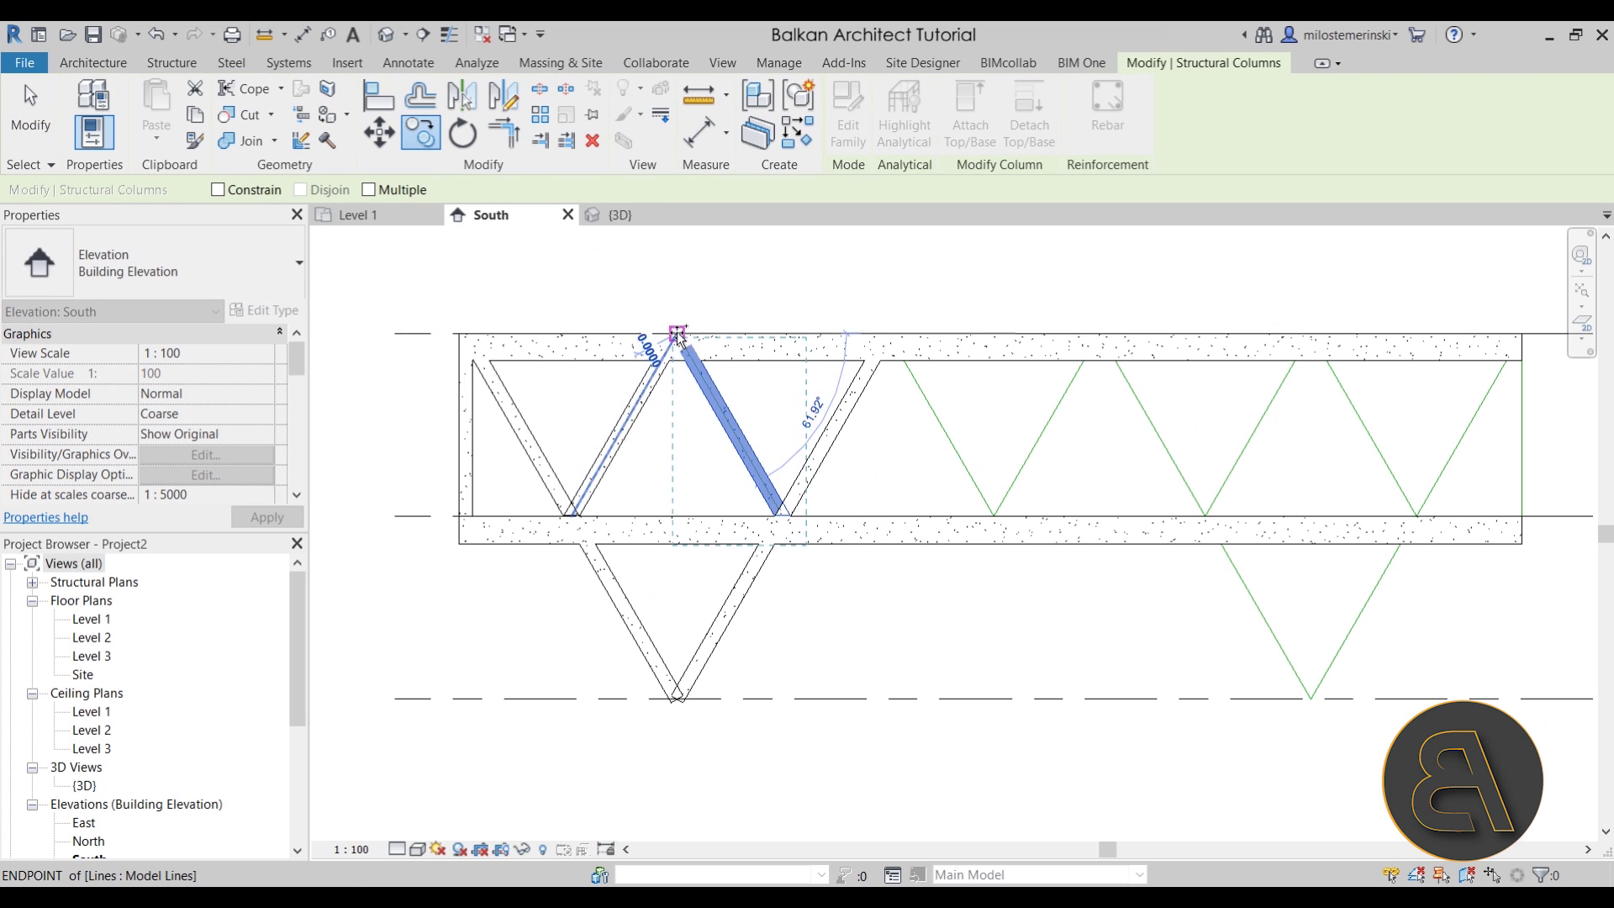
pyautogui.click(888, 335)
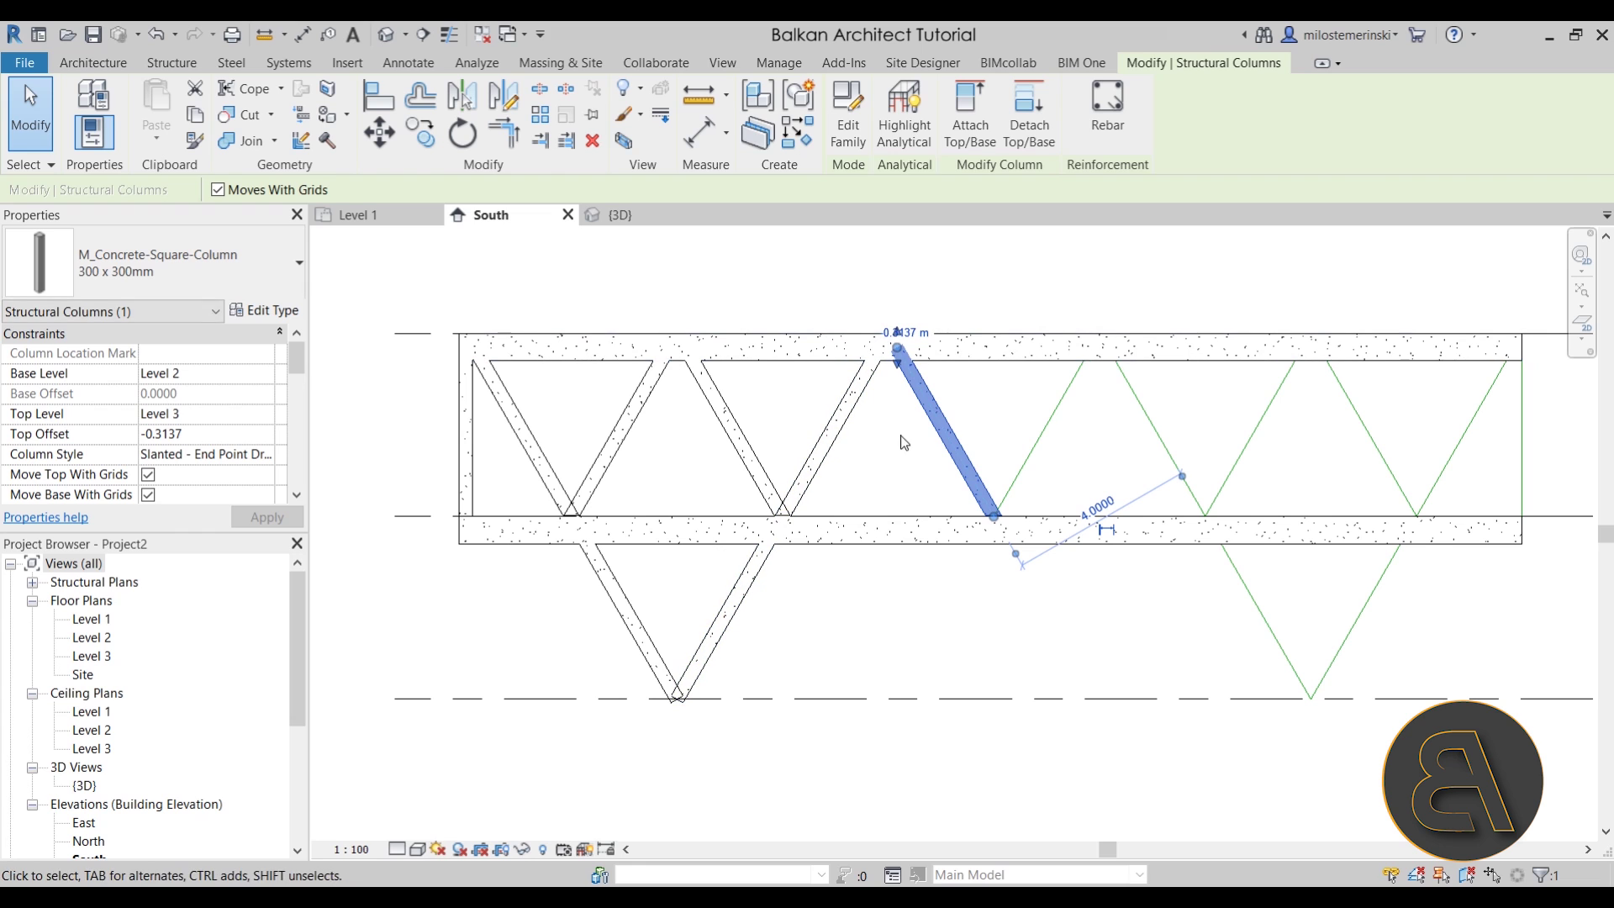
# - Mirror copies of the five diagonal columns and the vertical end column about a drawn vertical axis through the third upper V's apex
pyautogui.keyDown('ctrl'); pyautogui.click(834, 431); pyautogui.keyUp('ctrl')
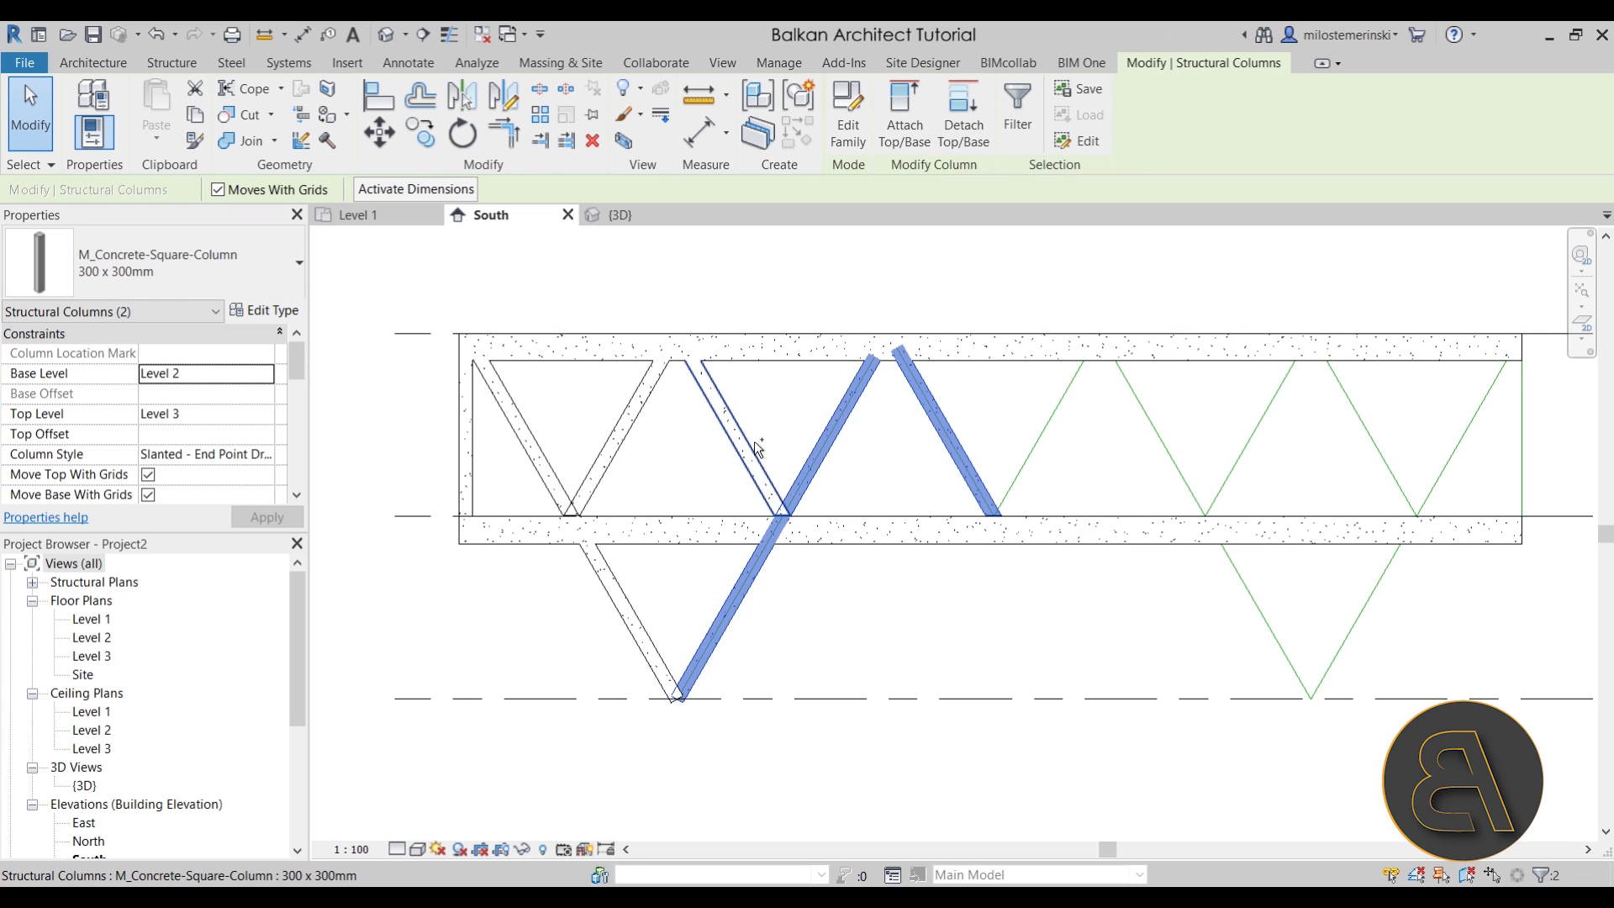
pyautogui.keyDown('ctrl'); pyautogui.click(738, 438); pyautogui.keyUp('ctrl')
pyautogui.keyDown('ctrl'); pyautogui.click(526, 447); pyautogui.keyUp('ctrl')
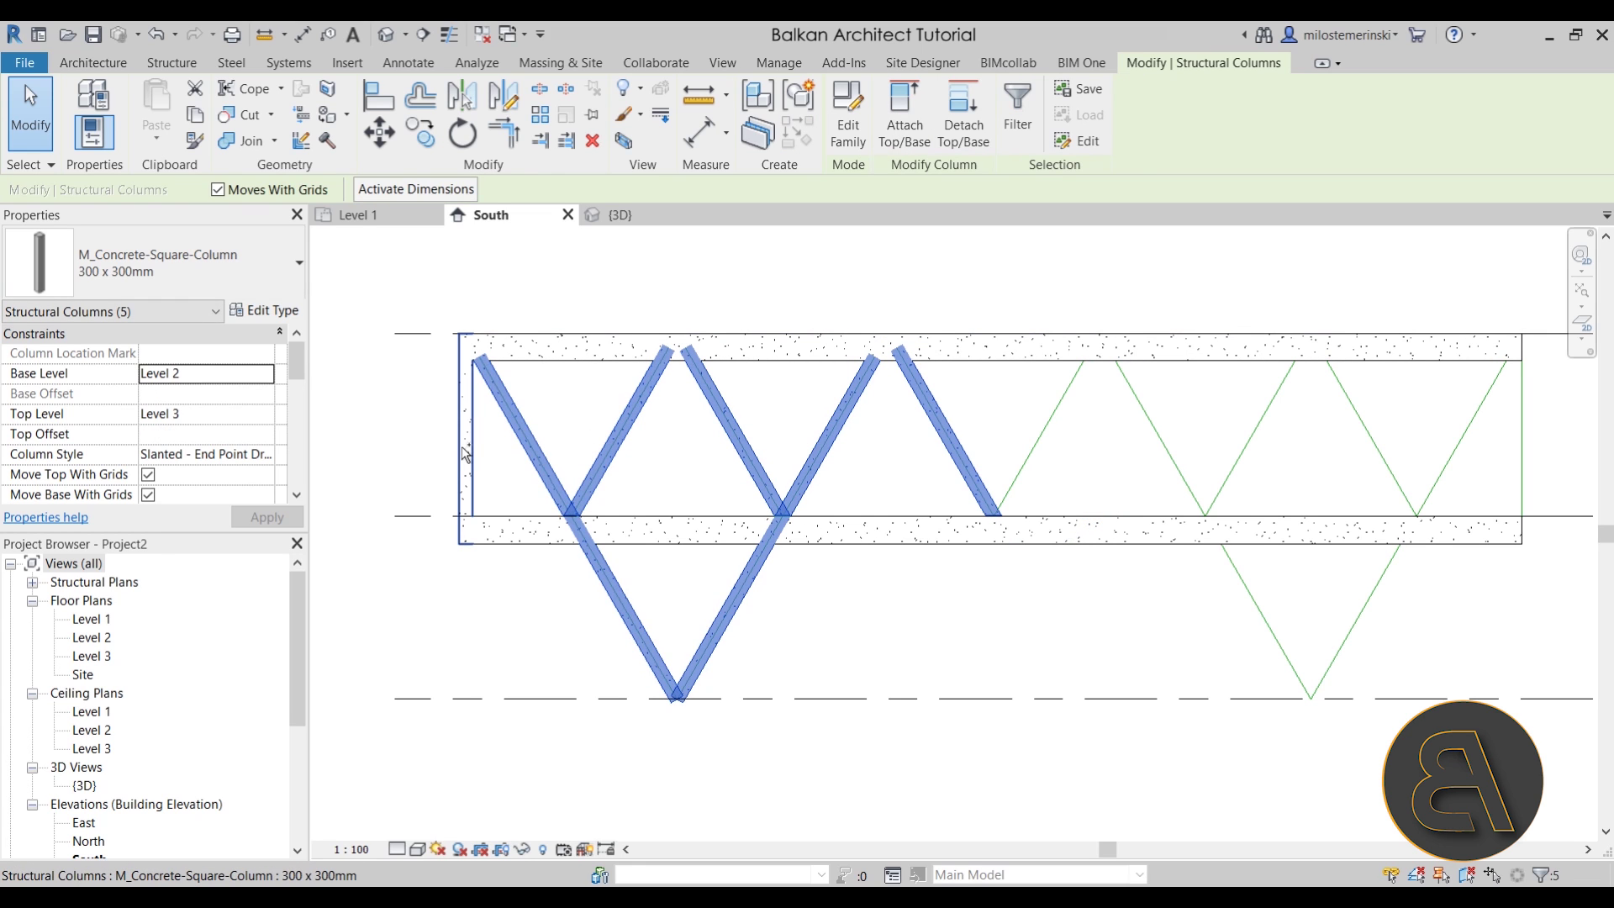
pyautogui.keyDown('ctrl'); pyautogui.click(468, 433); pyautogui.keyUp('ctrl')
pyautogui.moveTo(599, 417); pyautogui.dragTo(453, 384, button='middle')
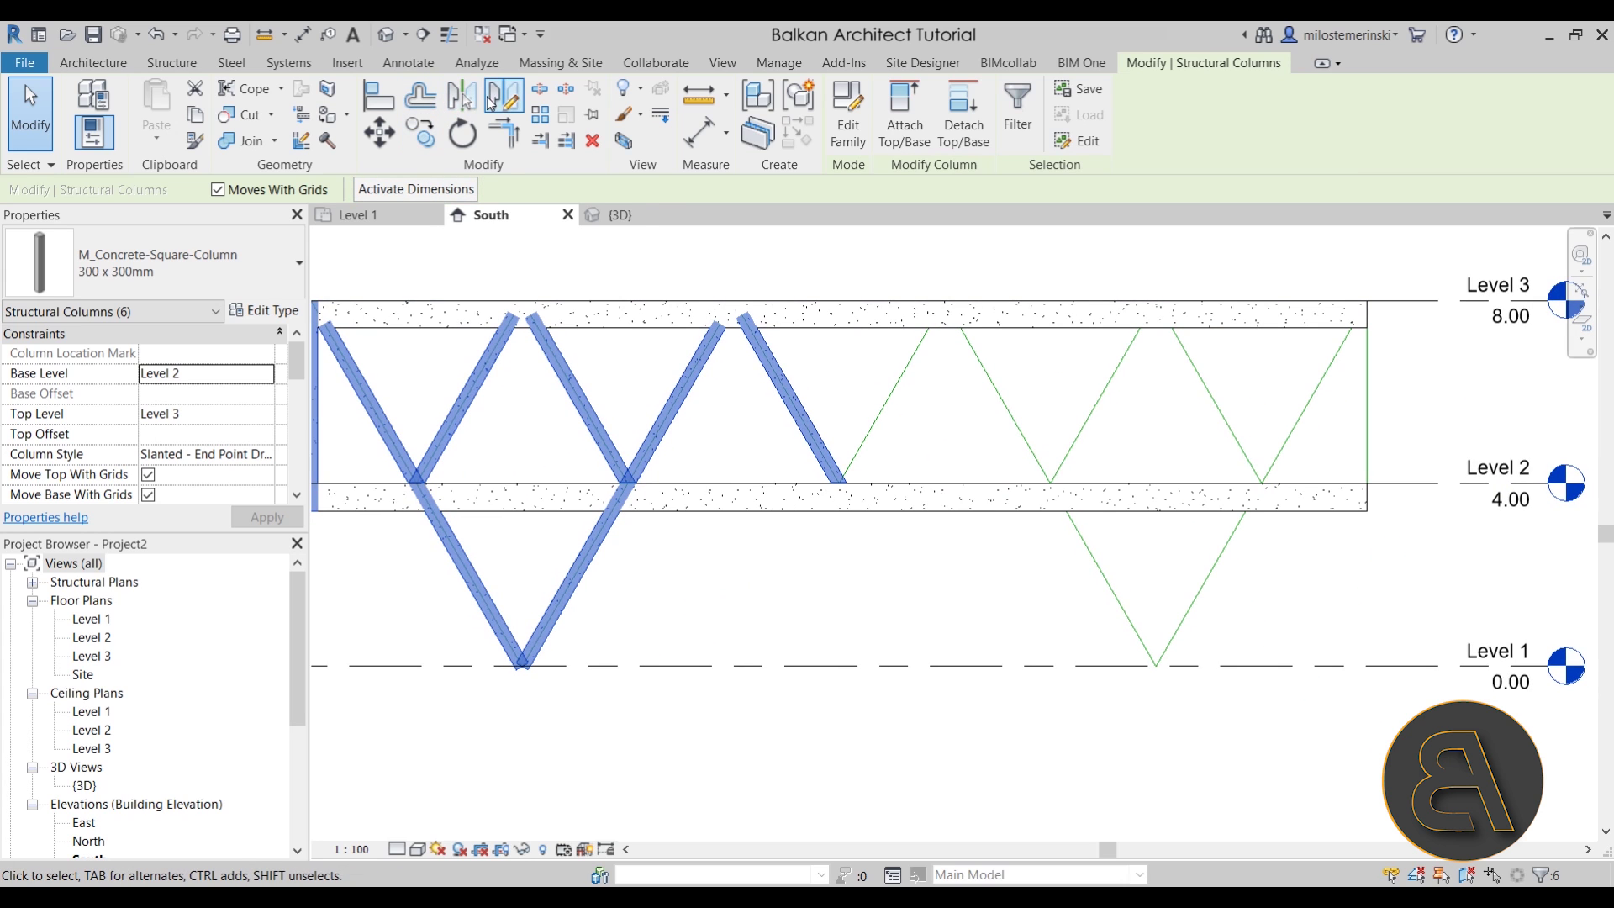
pyautogui.click(494, 100)
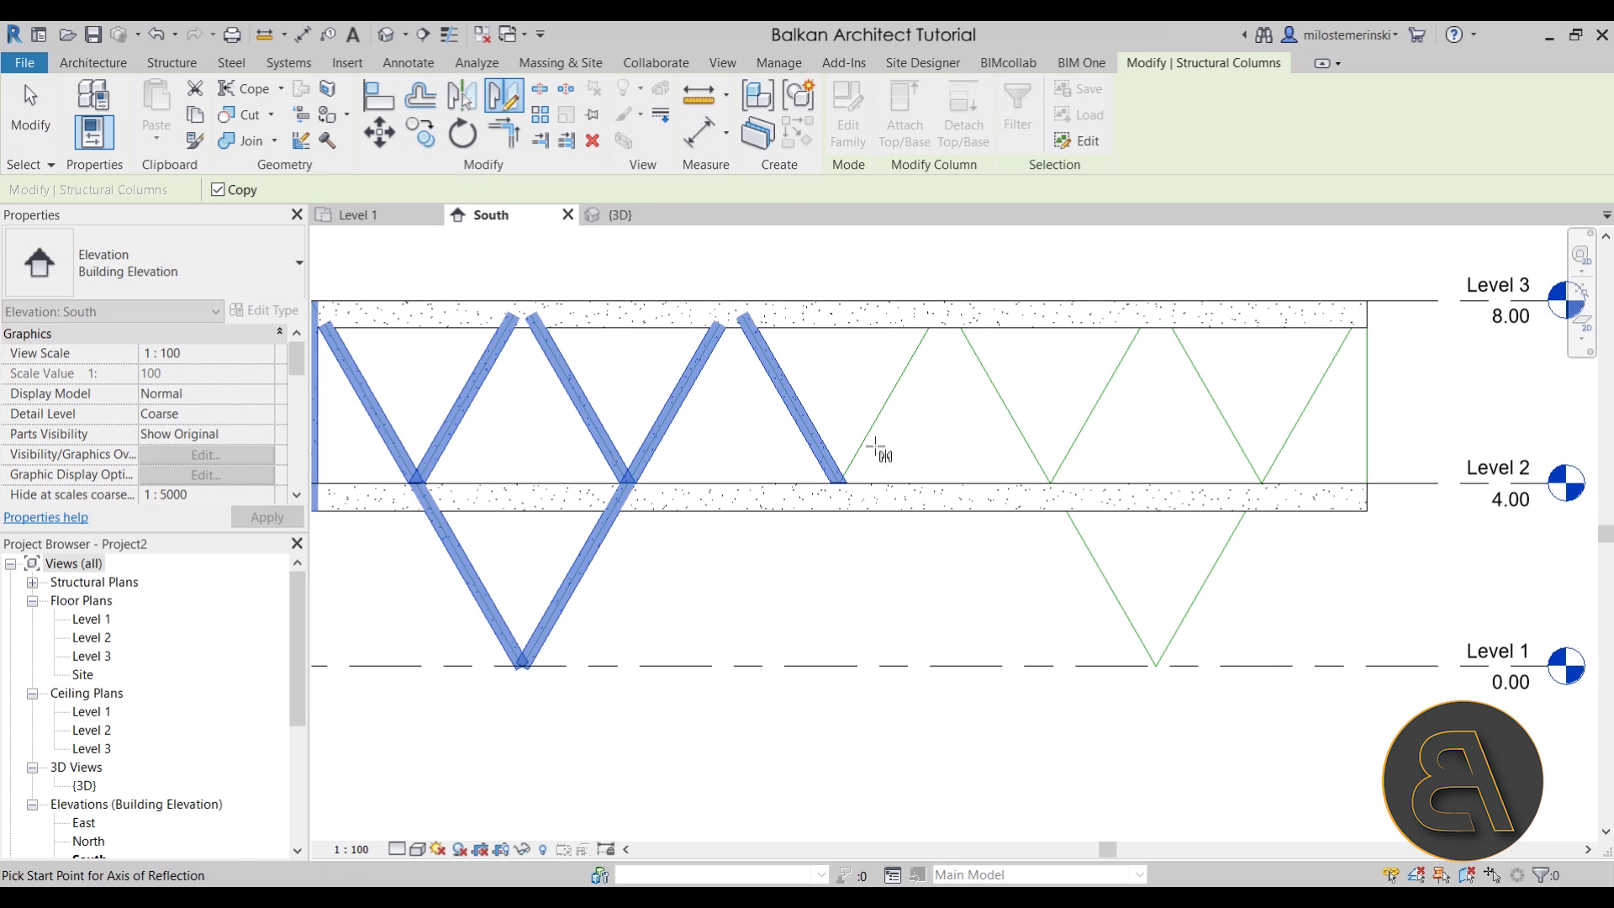
pyautogui.click(842, 483)
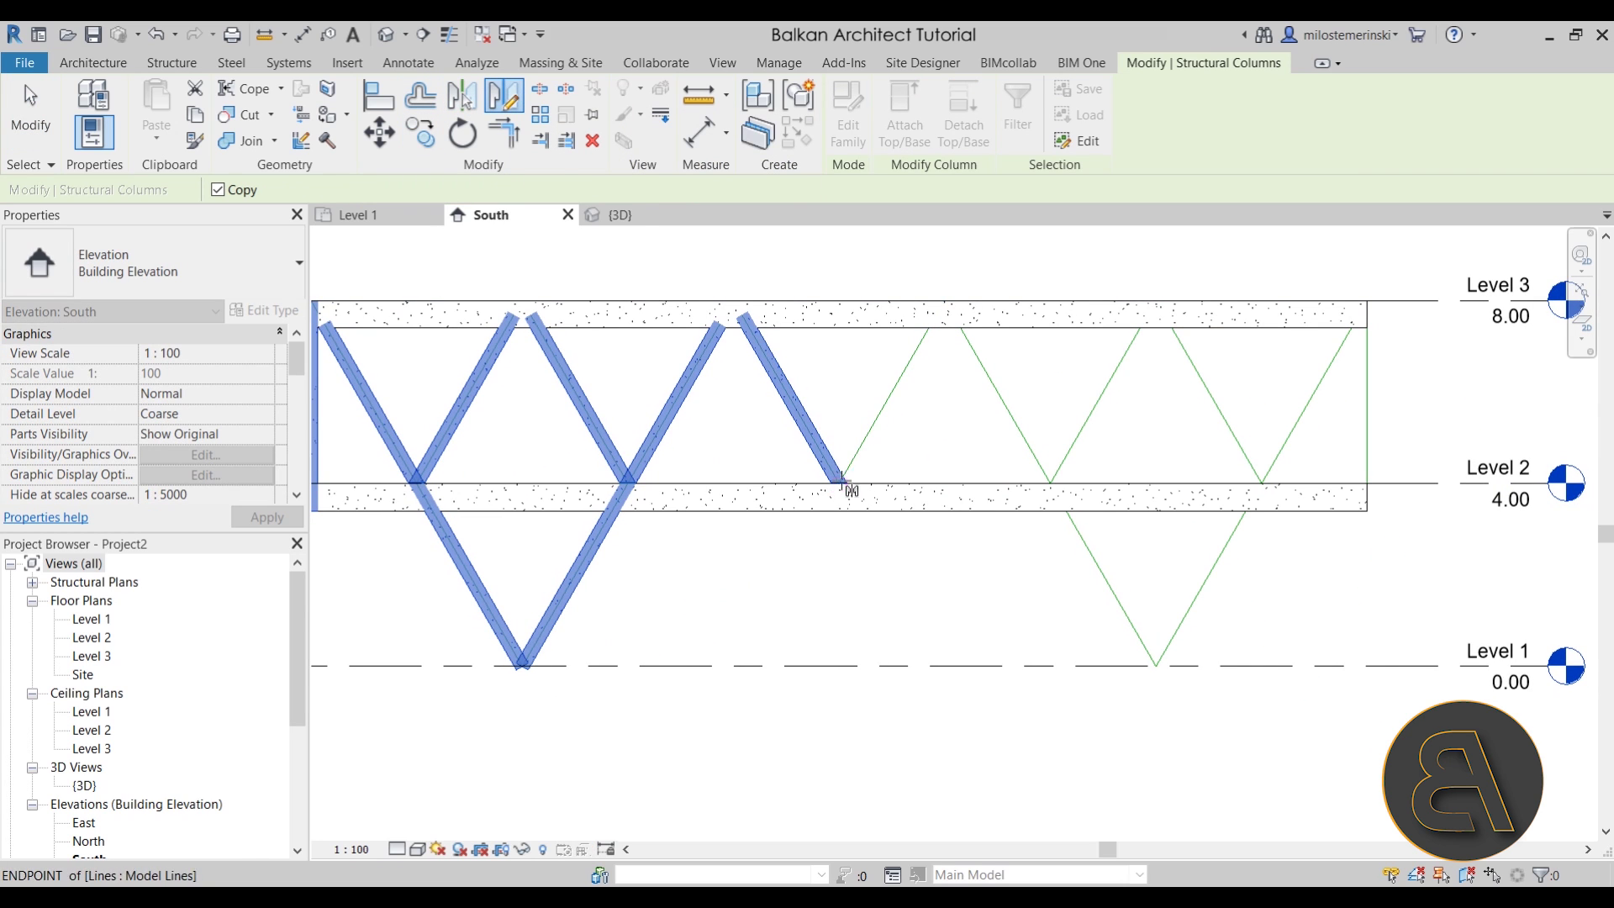
pyautogui.click(840, 592)
pyautogui.press('Escape')
pyautogui.scroll(-3, 838, 590)
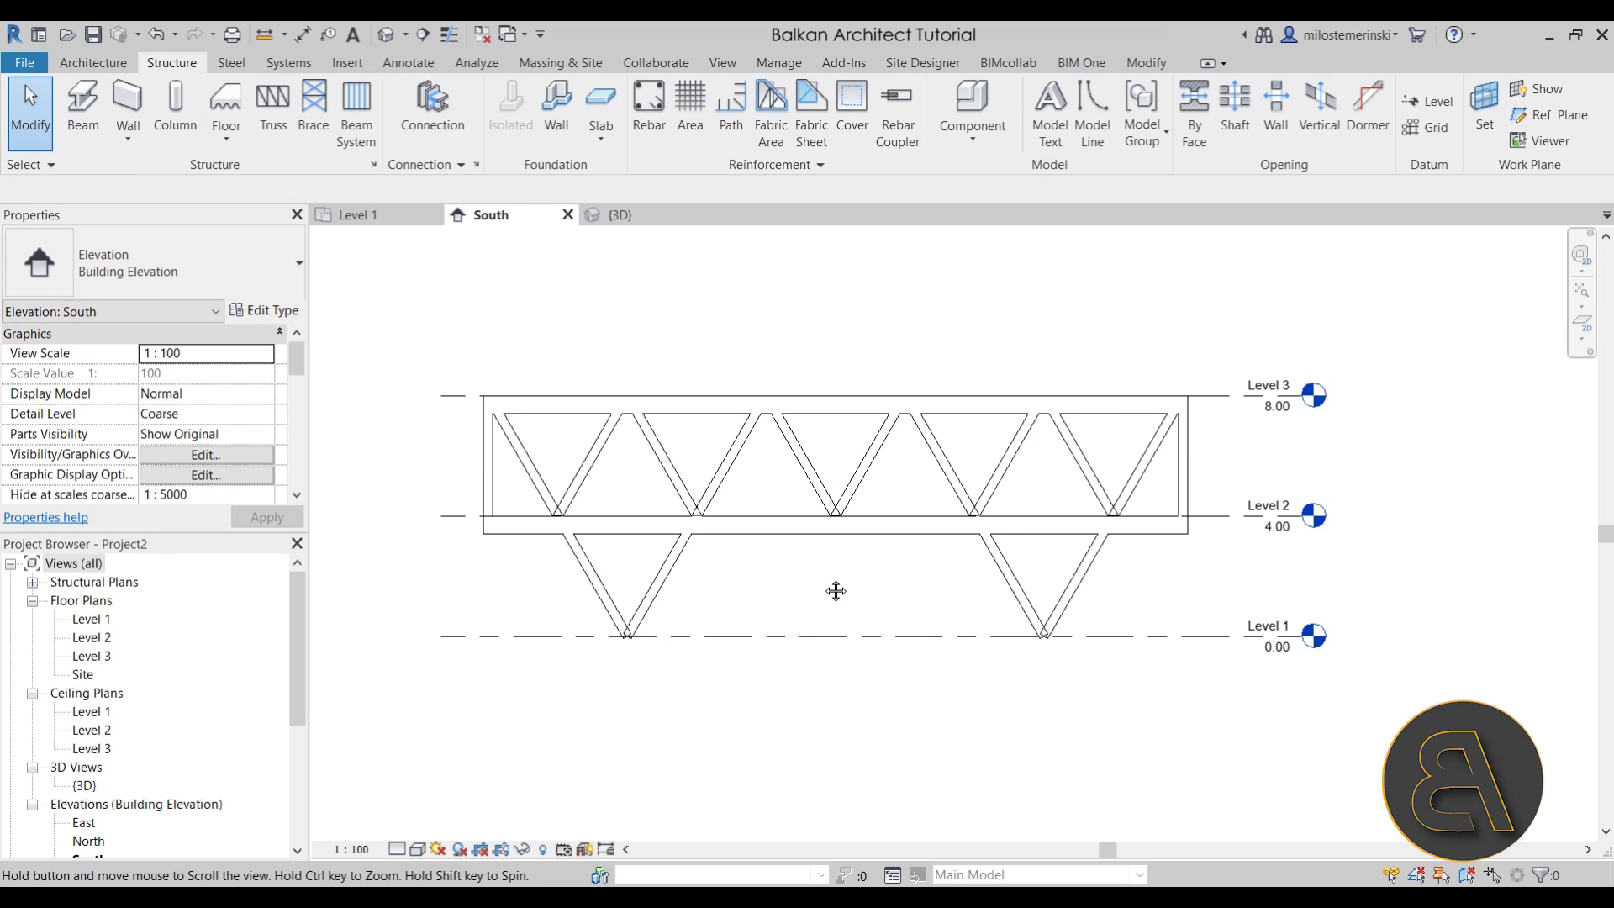
pyautogui.moveTo(836, 587); pyautogui.dragTo(732, 553, button='middle')
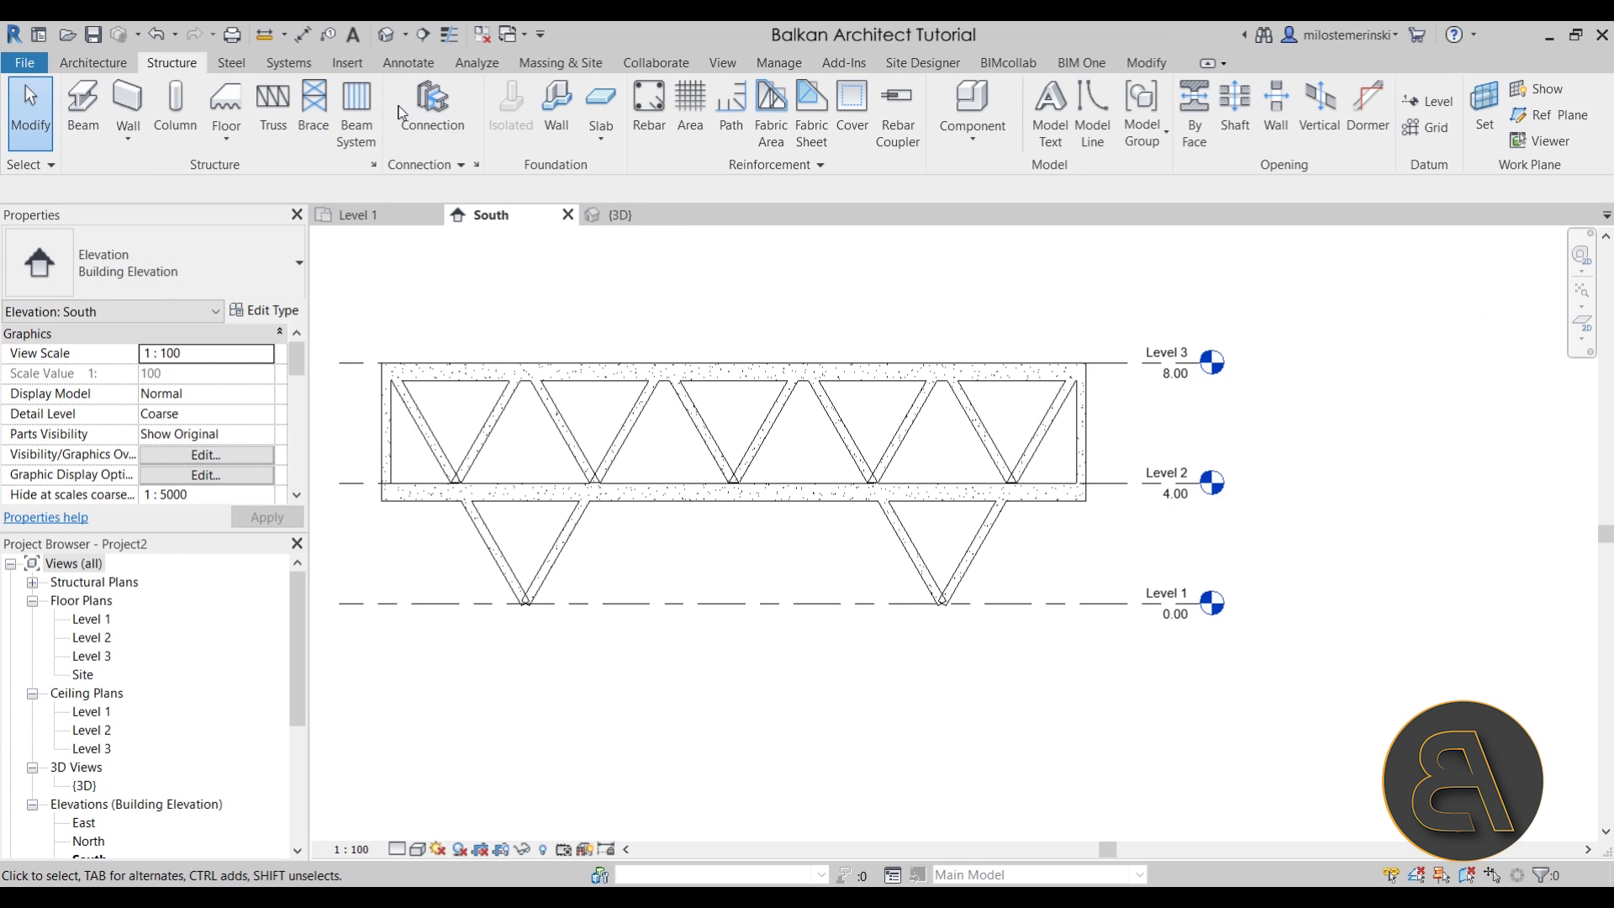
# - Select the entire truss in the 3D view and copy it from grid 1 to grid 2 in the Level 1 plan
pyautogui.click(387, 40)
pyautogui.keyDown('shift'); pyautogui.moveTo(782, 633); pyautogui.dragTo(807, 661, button='middle'); pyautogui.keyUp('shift')
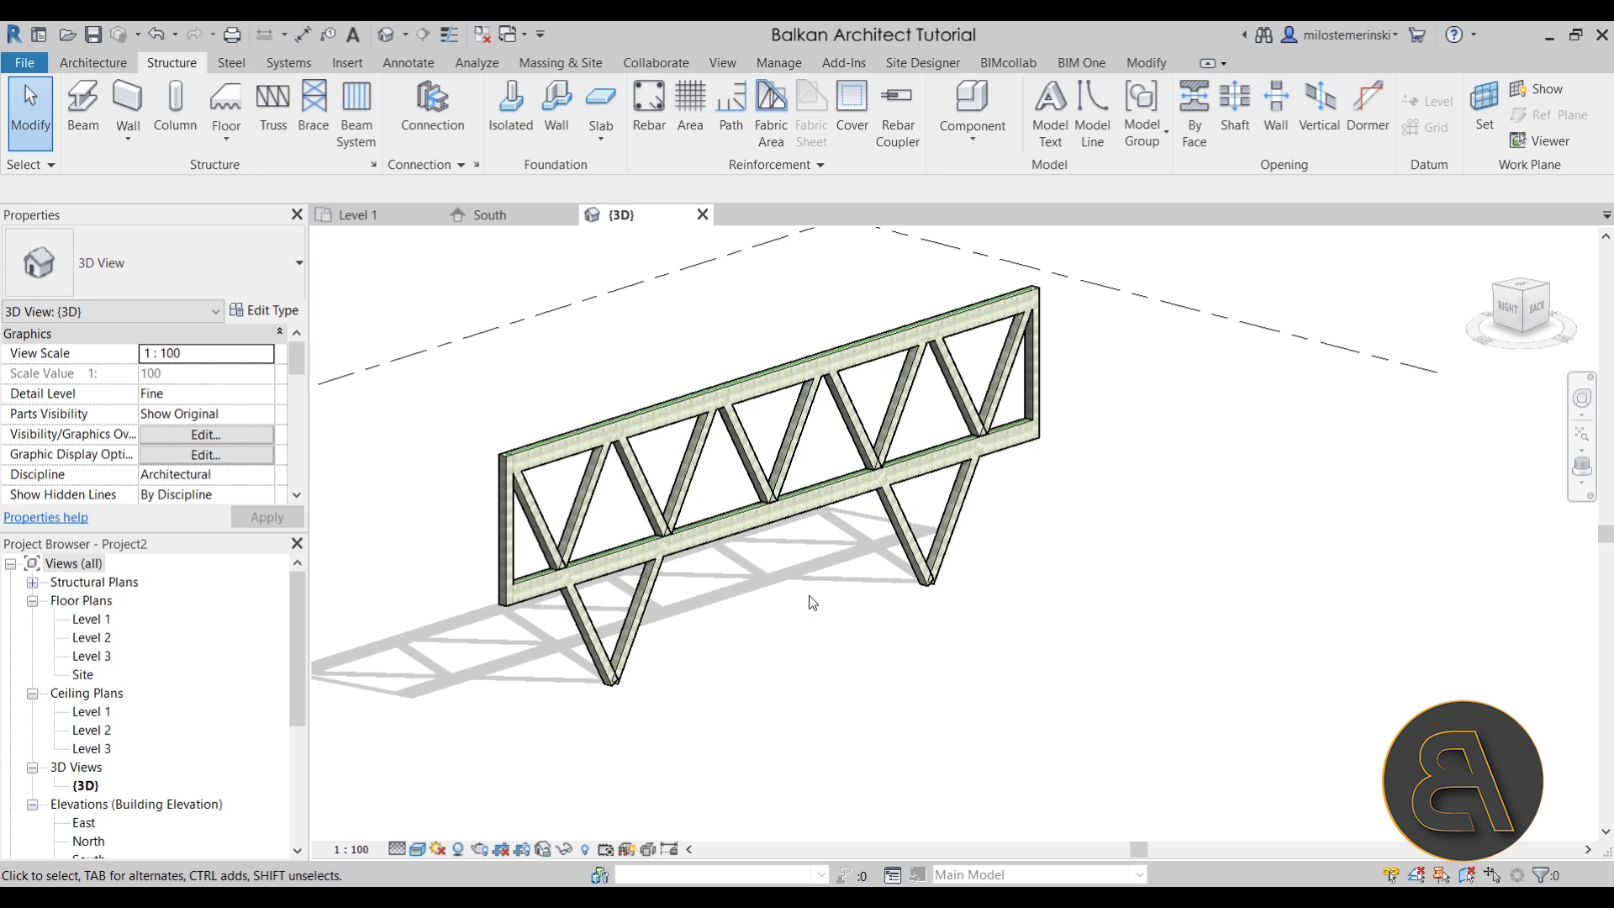
pyautogui.moveTo(808, 595); pyautogui.dragTo(976, 575, button='middle')
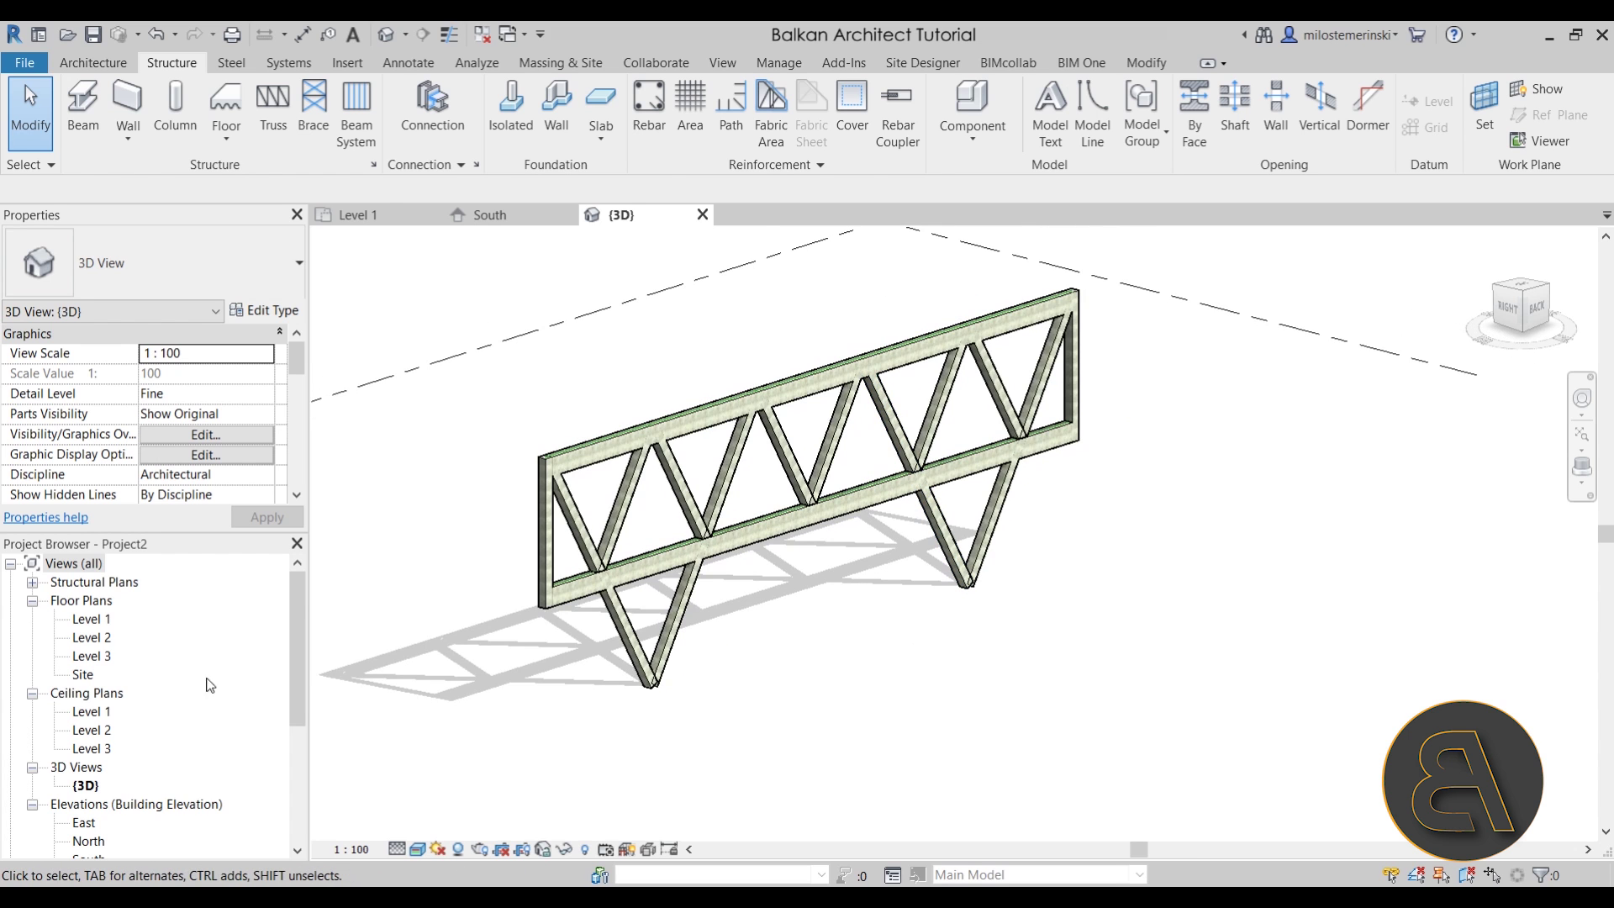
pyautogui.scroll(-2, 527, 528)
pyautogui.moveTo(435, 325); pyautogui.dragTo(1013, 735)
pyautogui.moveTo(922, 427); pyautogui.dragTo(988, 432, button='middle')
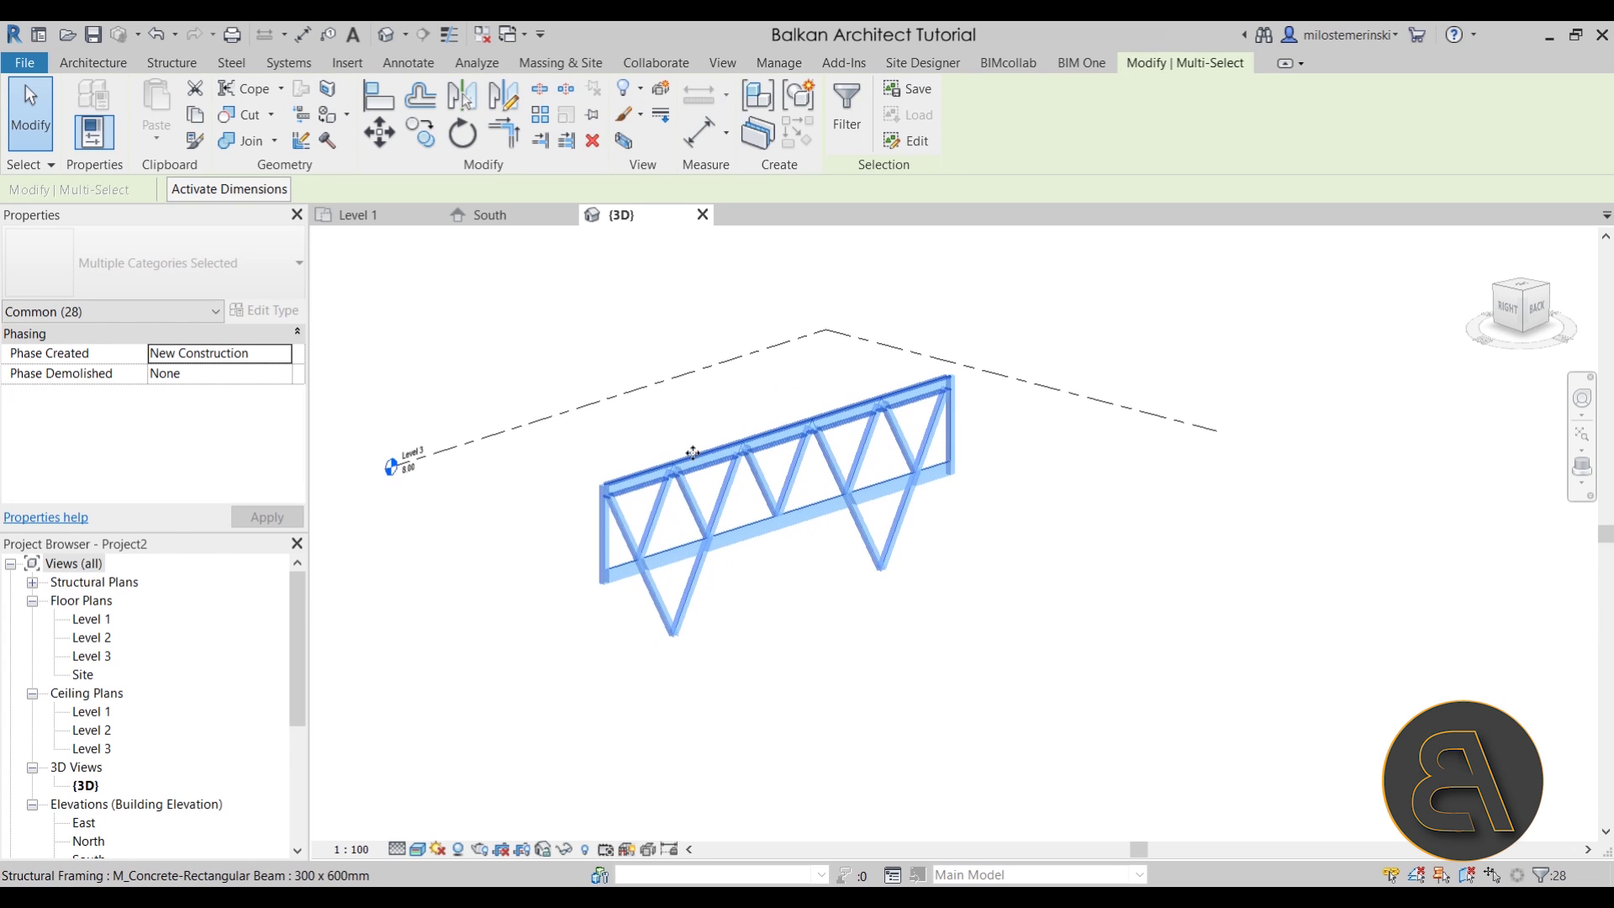
pyautogui.click(402, 220)
pyautogui.scroll(5, 583, 470)
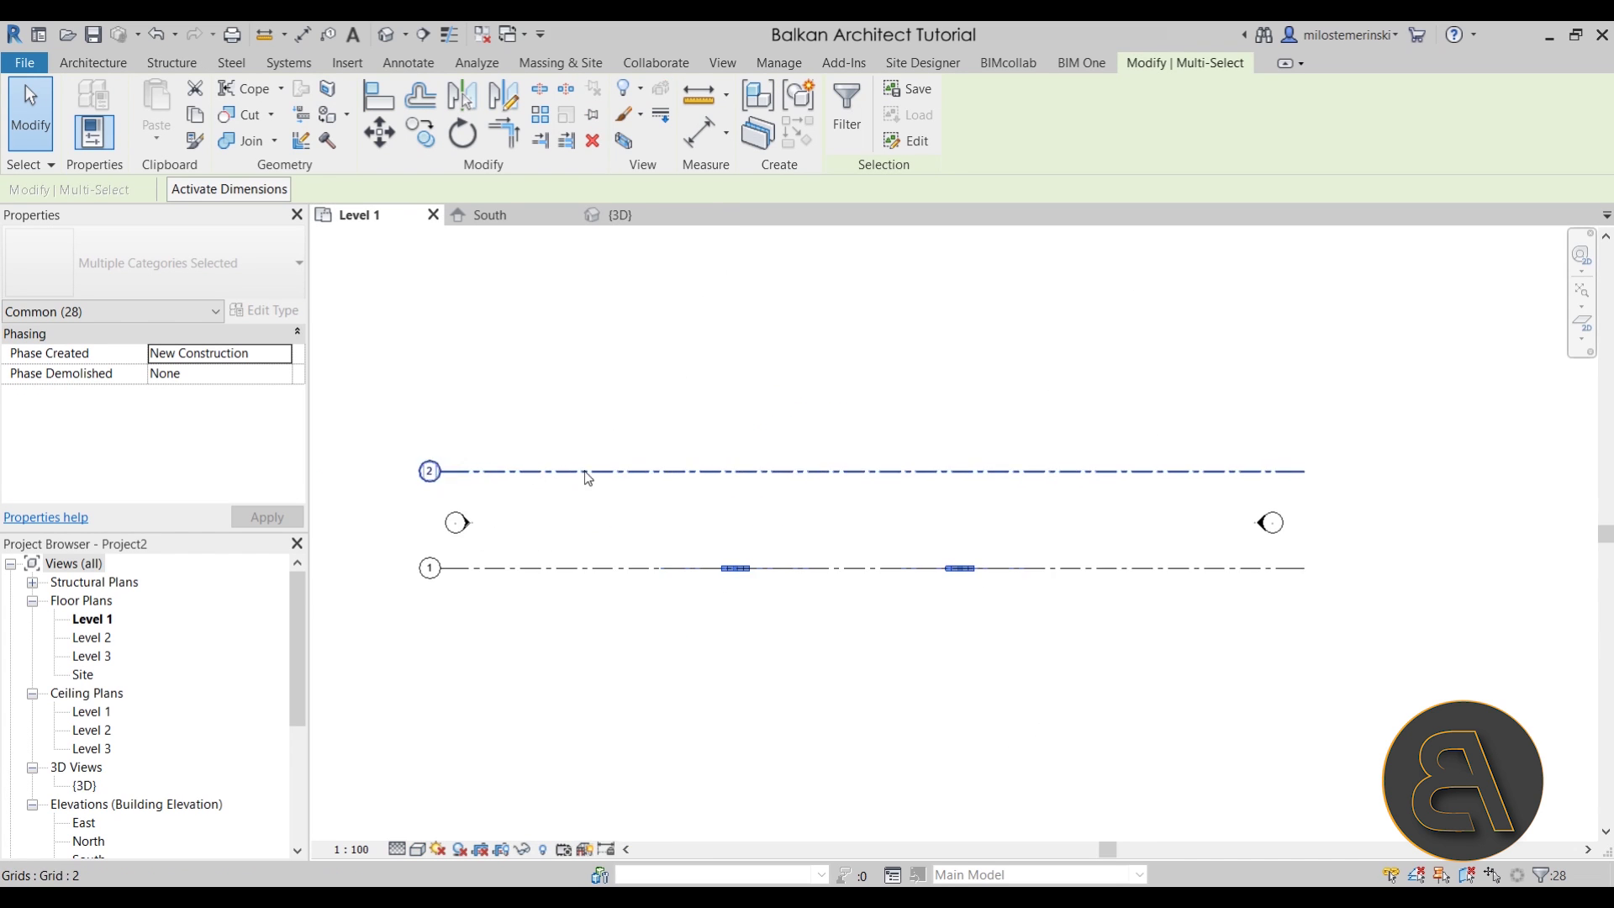
pyautogui.press('c')
pyautogui.press('c')
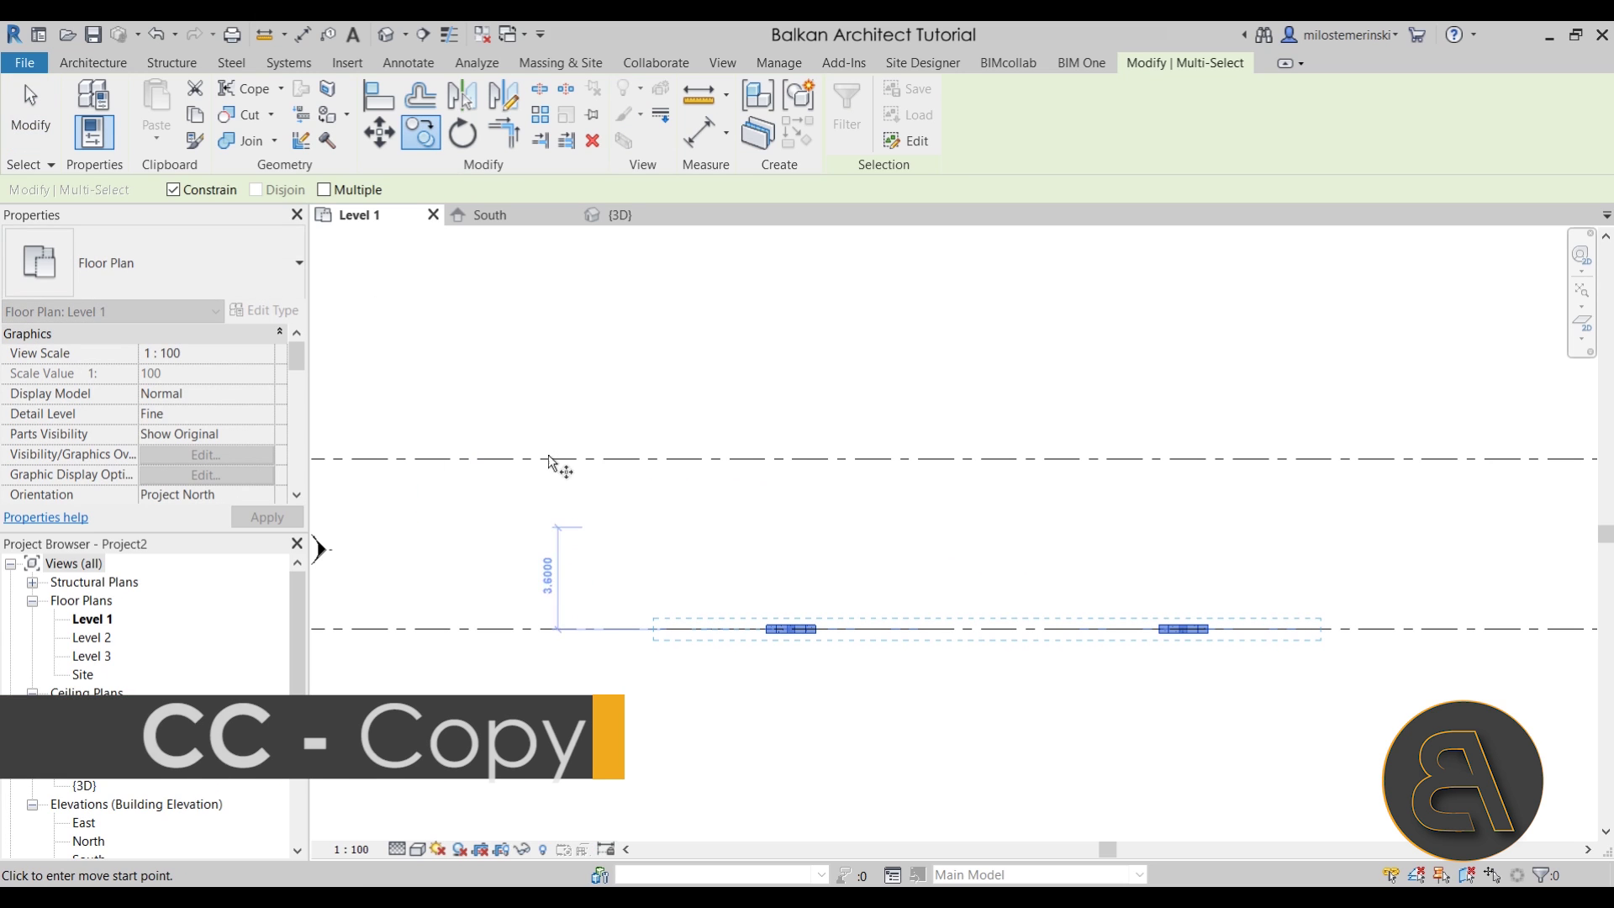
pyautogui.click(586, 630)
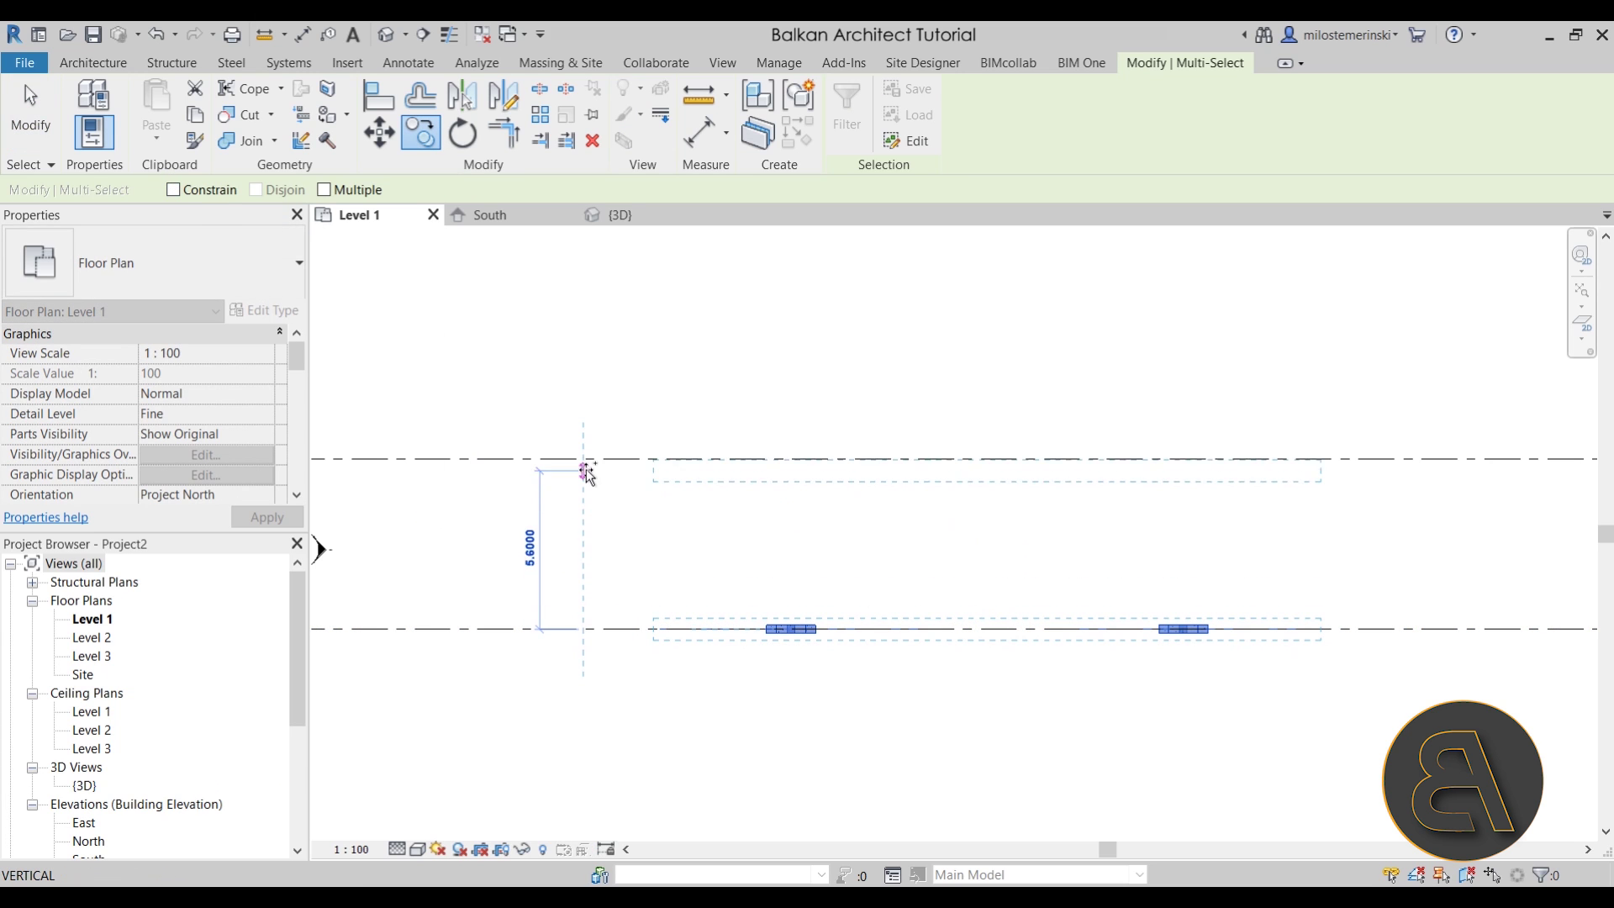
pyautogui.click(578, 527)
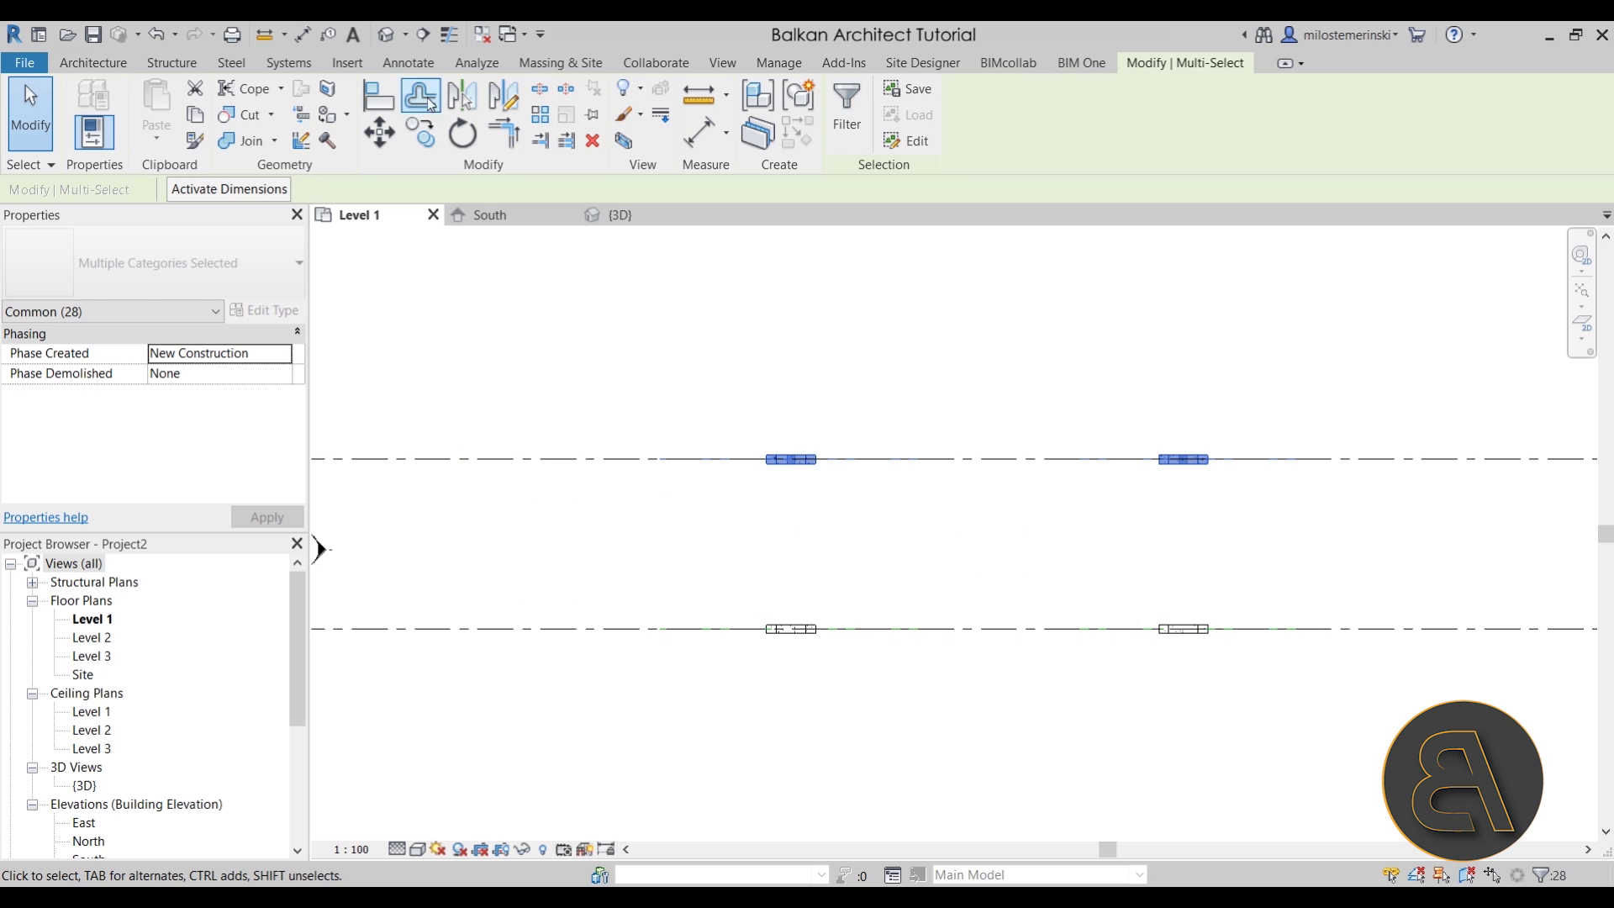
pyautogui.click(387, 37)
pyautogui.keyDown('shift'); pyautogui.moveTo(872, 706); pyautogui.dragTo(836, 706, button='middle'); pyautogui.keyUp('shift')
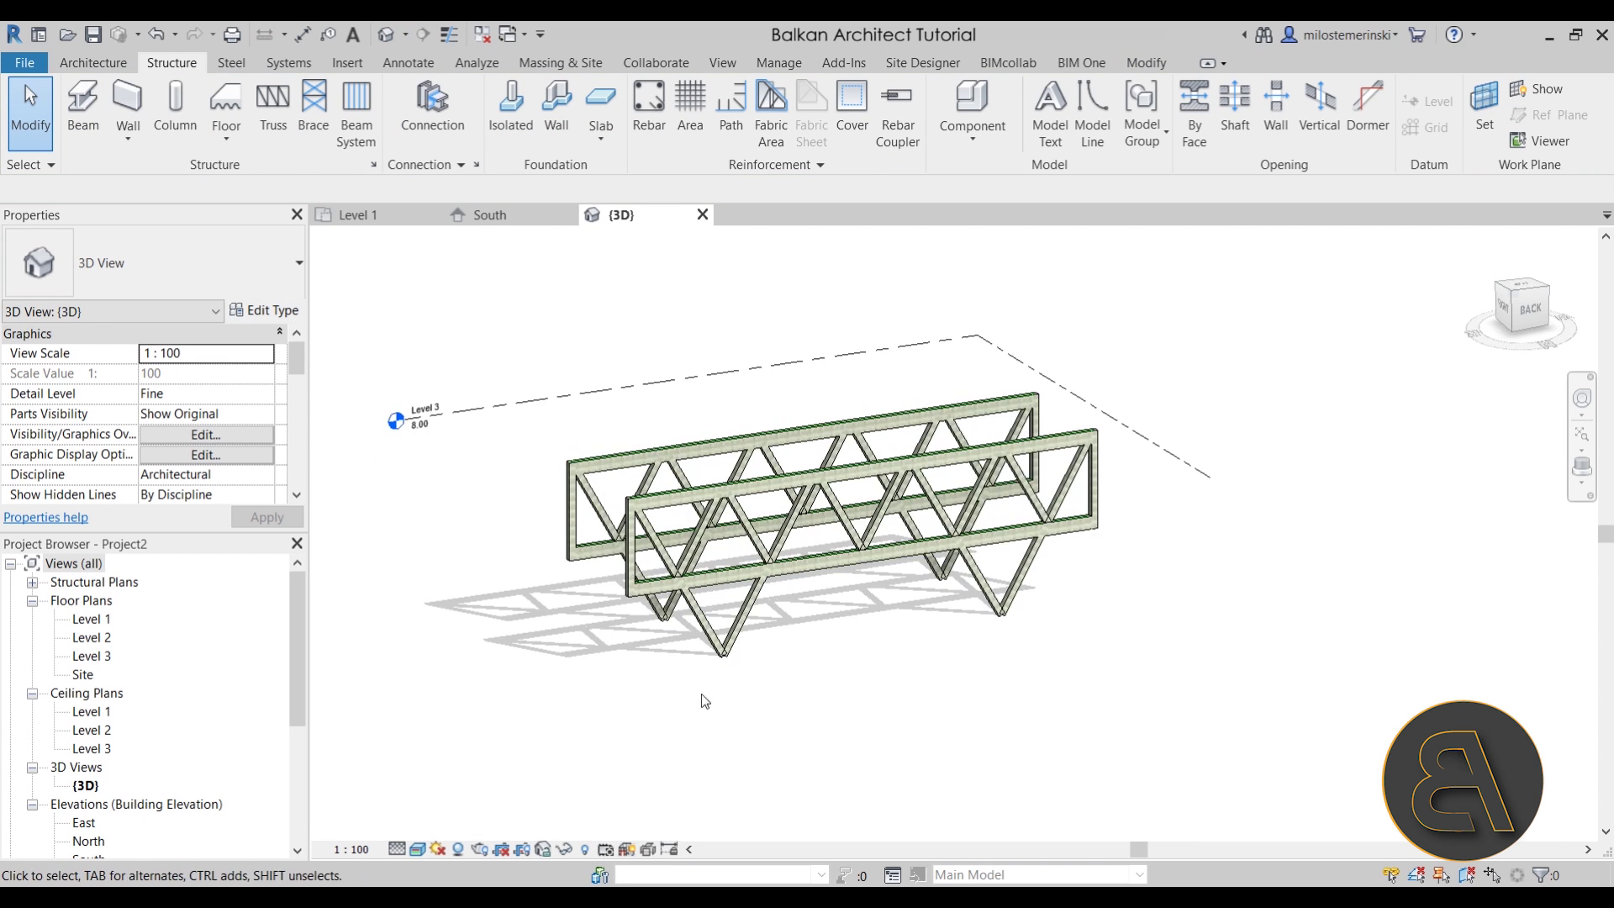
# - Place a 300 x 600mm concrete cross beam between the two trusses' west end columns in the Level 2 plan
pyautogui.click(92, 619)
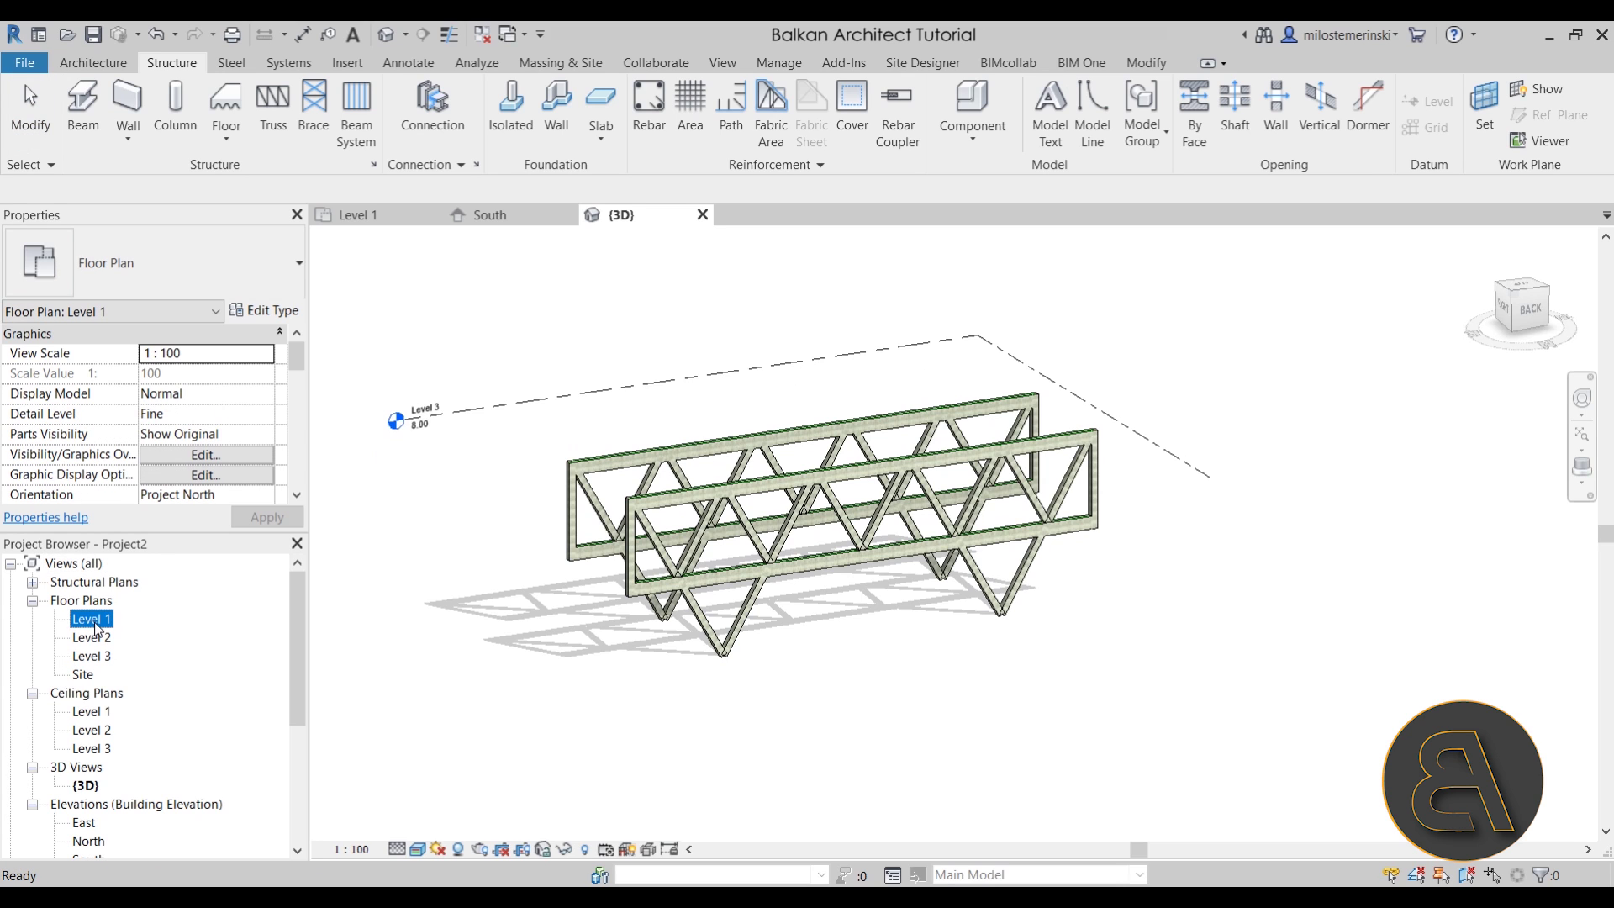
pyautogui.doubleClick(93, 638)
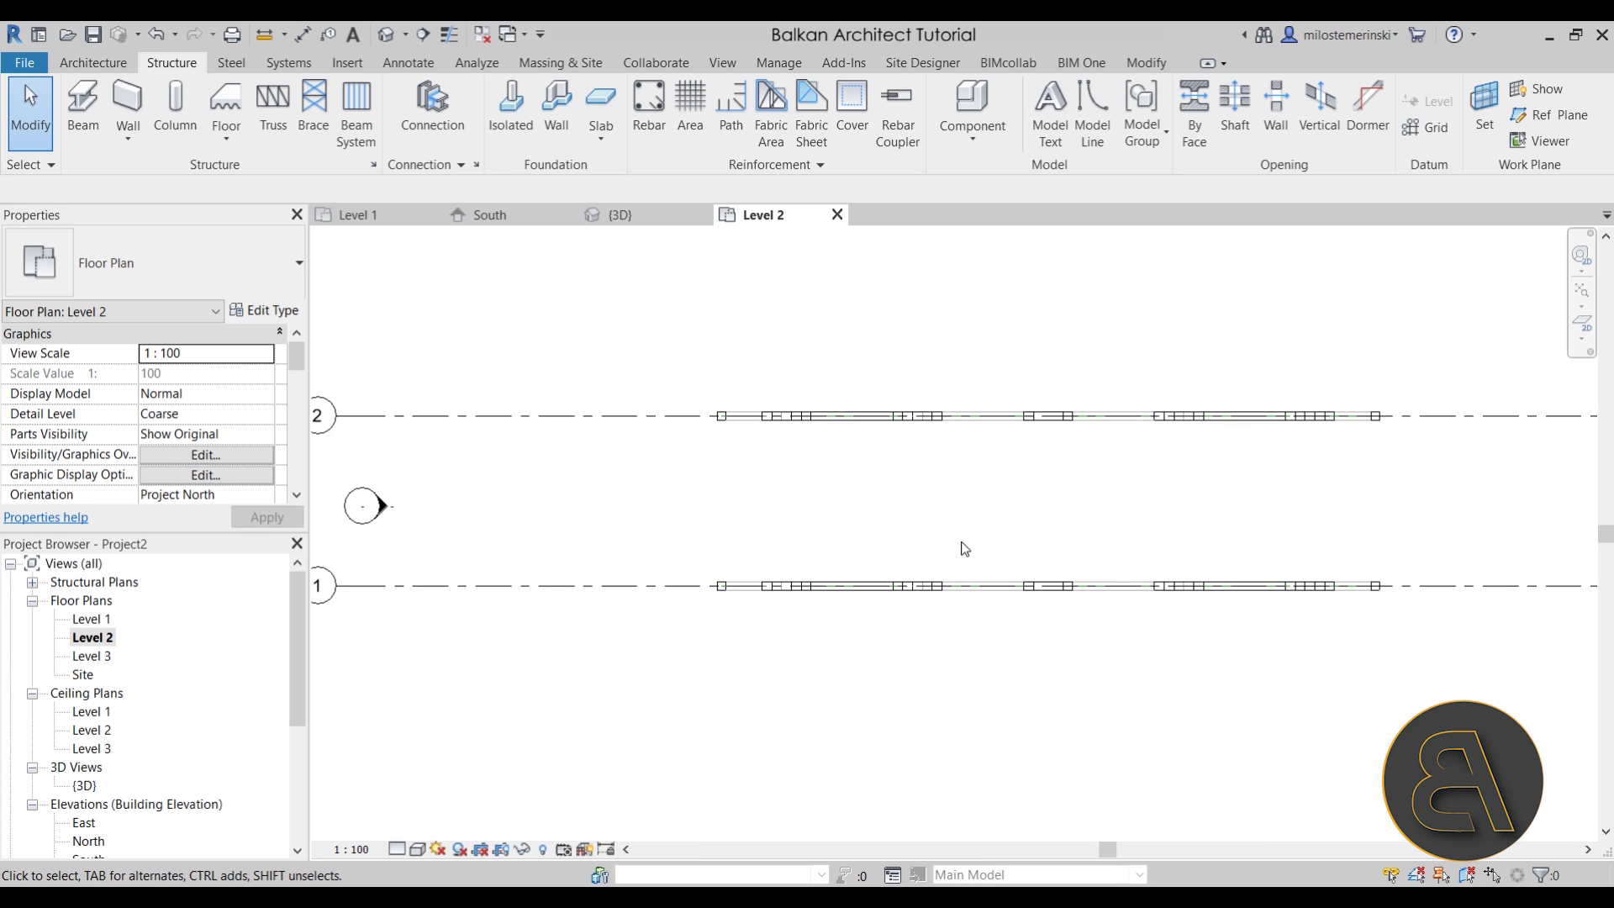
pyautogui.click(98, 98)
pyautogui.click(468, 370)
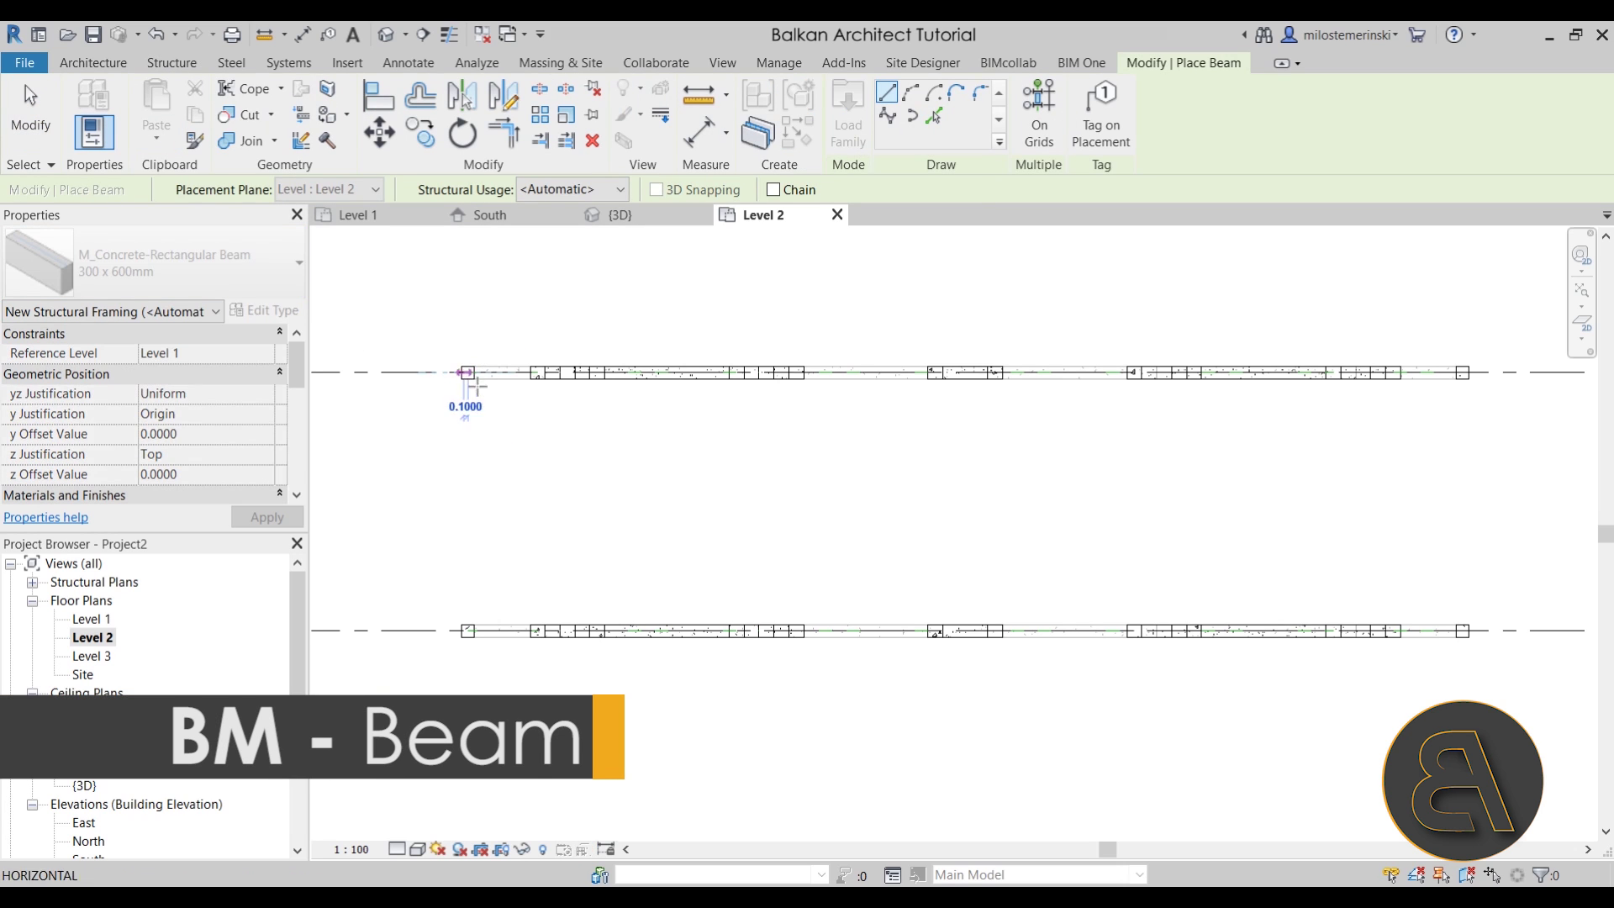
pyautogui.click(467, 630)
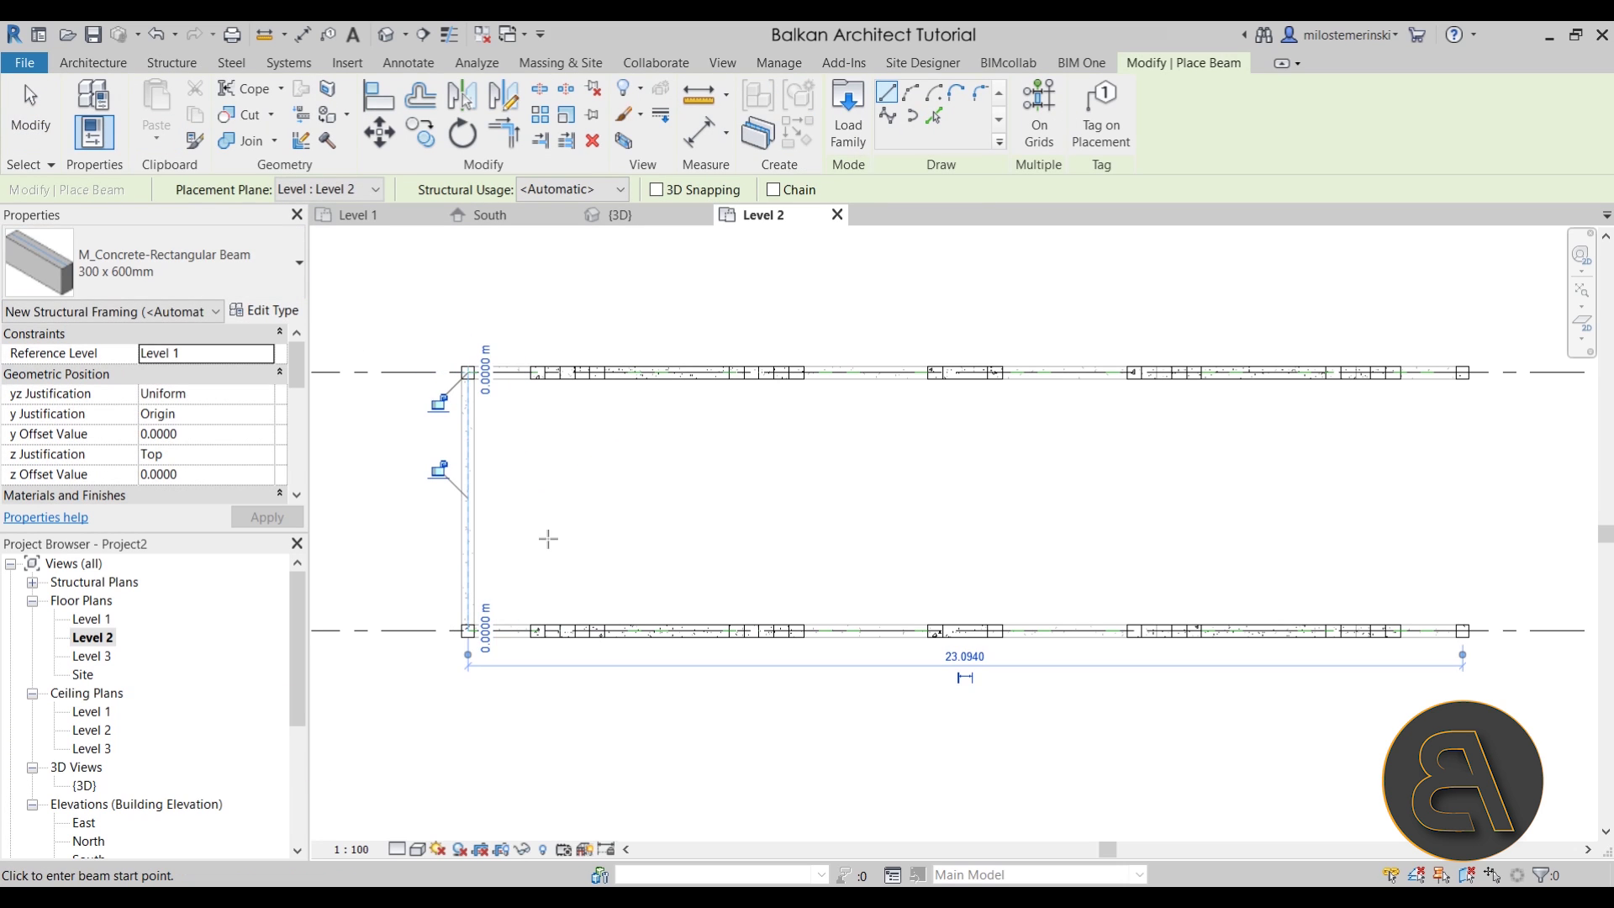
# - Examine how the end cross beam joins the two trusses in the 3D view
pyautogui.click(388, 35)
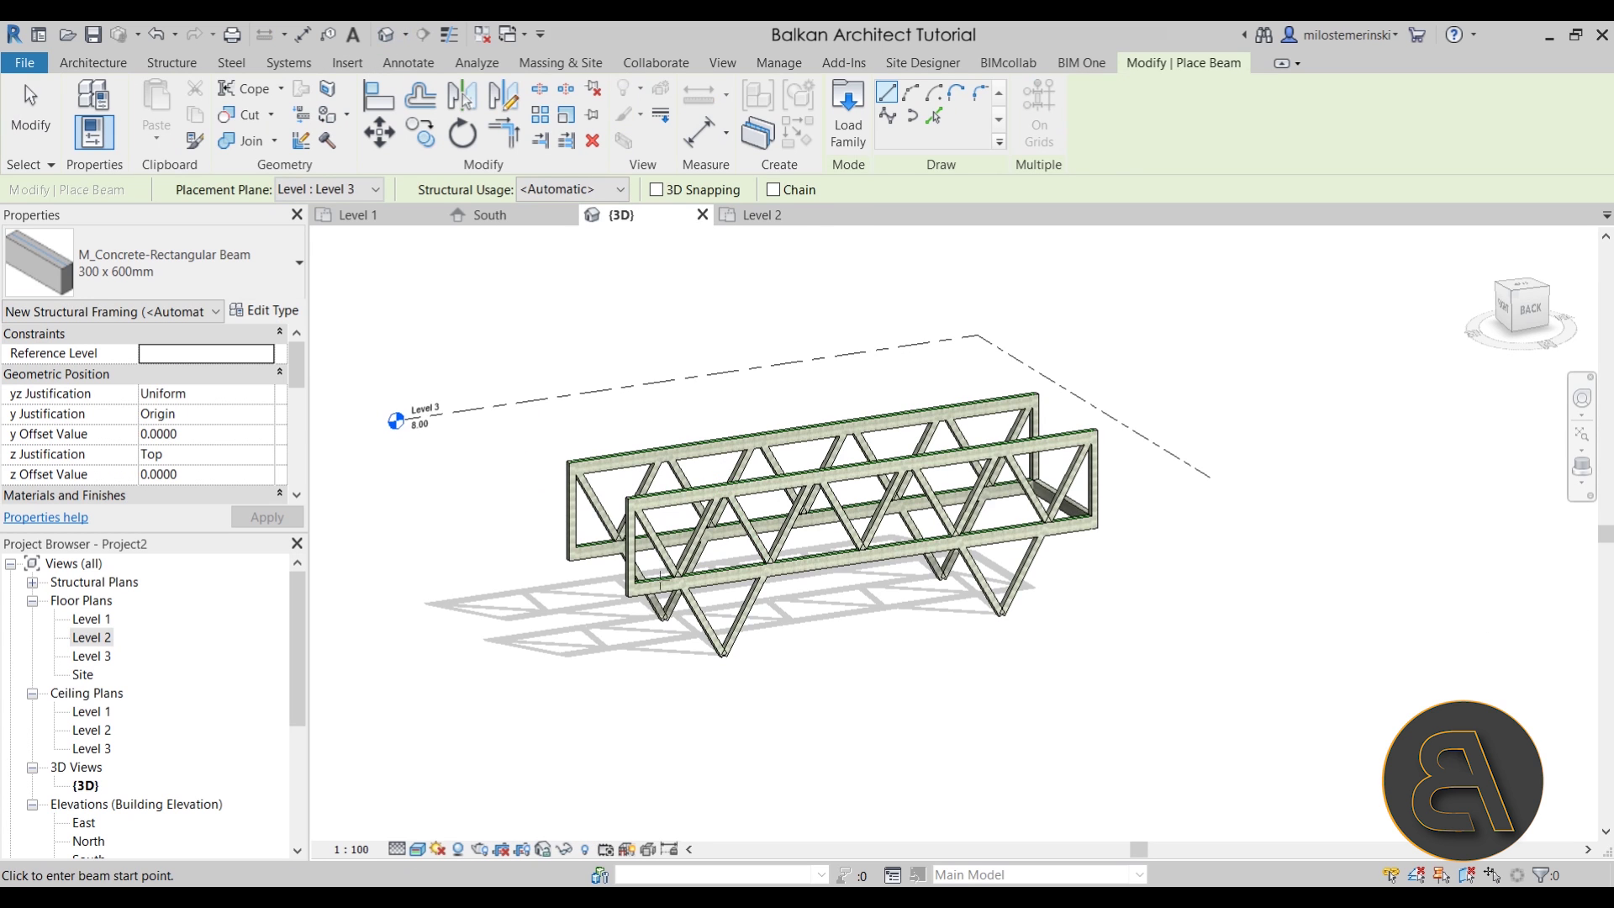
pyautogui.keyDown('shift'); pyautogui.moveTo(1160, 602); pyautogui.dragTo(945, 623, button='middle'); pyautogui.keyUp('shift')
pyautogui.scroll(5, 945, 623)
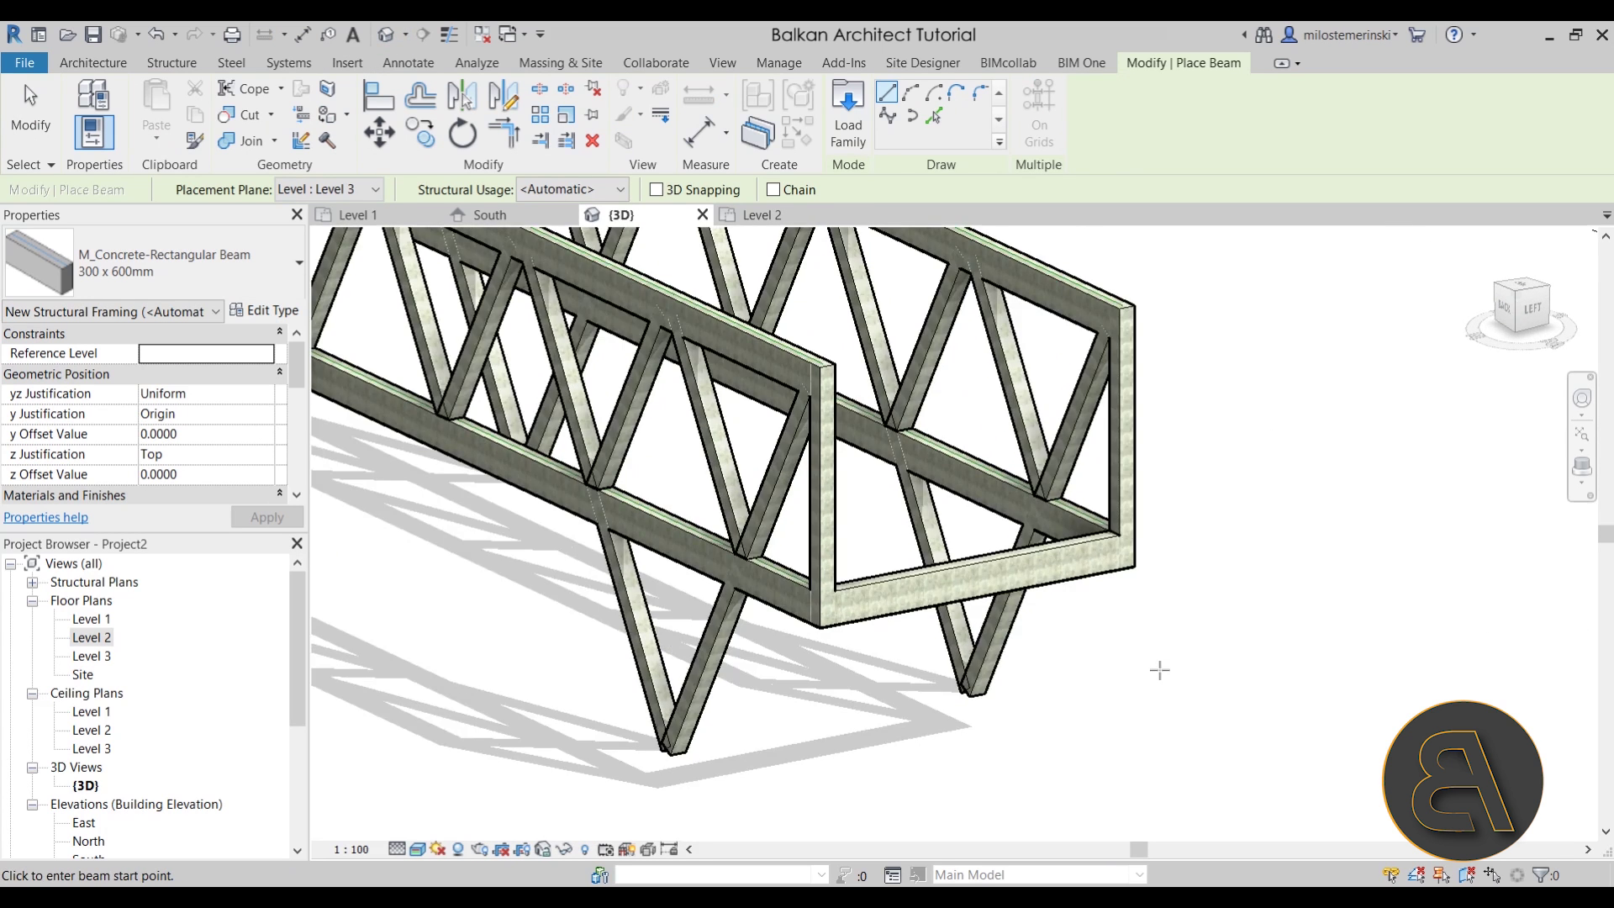
pyautogui.moveTo(1160, 667)
pyautogui.keyDown('shift'); pyautogui.mouseDown(button='middle')
pyautogui.moveTo(1228, 602)
pyautogui.moveTo(1135, 668)
pyautogui.mouseUp(button='middle'); pyautogui.keyUp('shift')
pyautogui.scroll(-3, 1047, 595)
pyautogui.keyDown('shift'); pyautogui.moveTo(1047, 595); pyautogui.dragTo(950, 698, button='middle'); pyautogui.keyUp('shift')
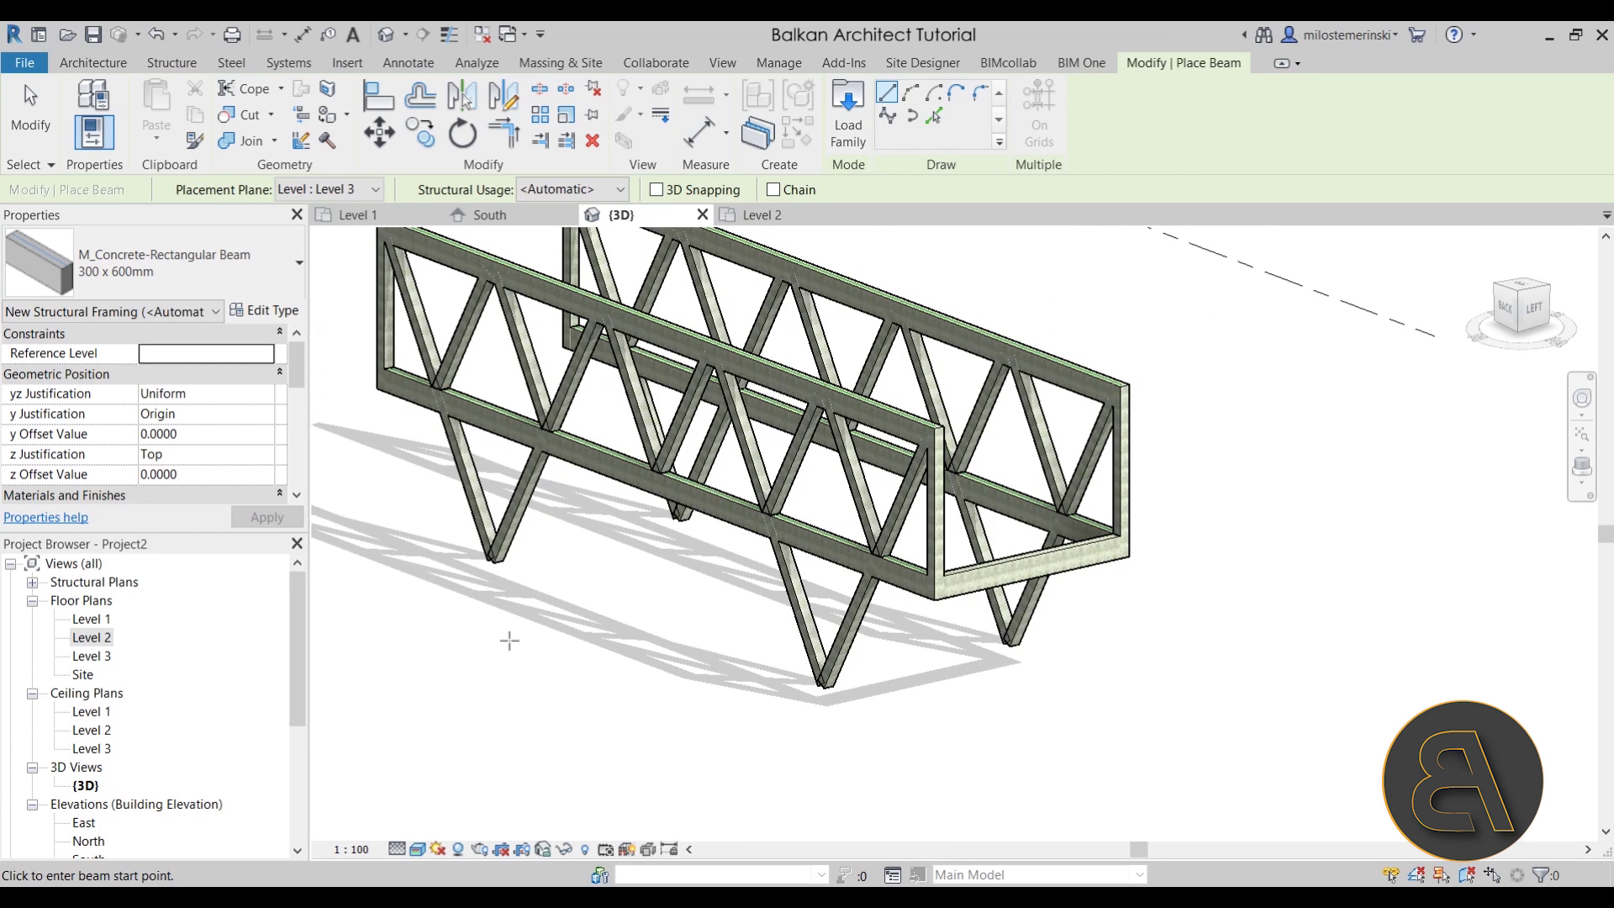
pyautogui.moveTo(844, 517); pyautogui.dragTo(907, 497, button='middle')
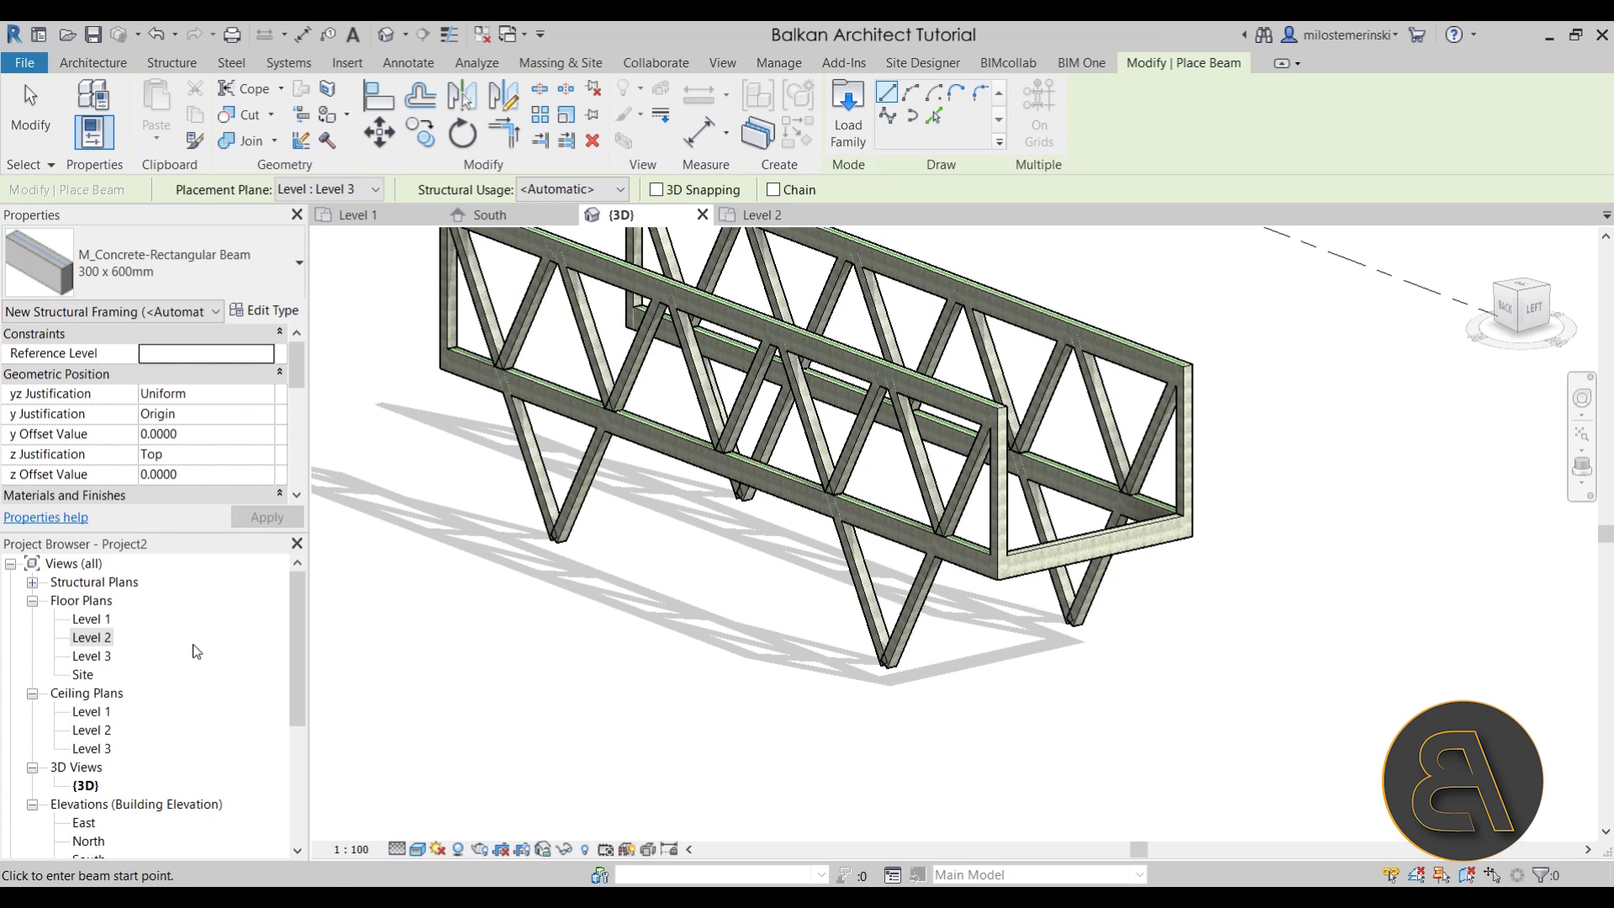
# - Place two 300 x 600mm cross beams on Level 2 between the trusses, at the first and second upper V apexes from the west end
pyautogui.doubleClick(93, 638)
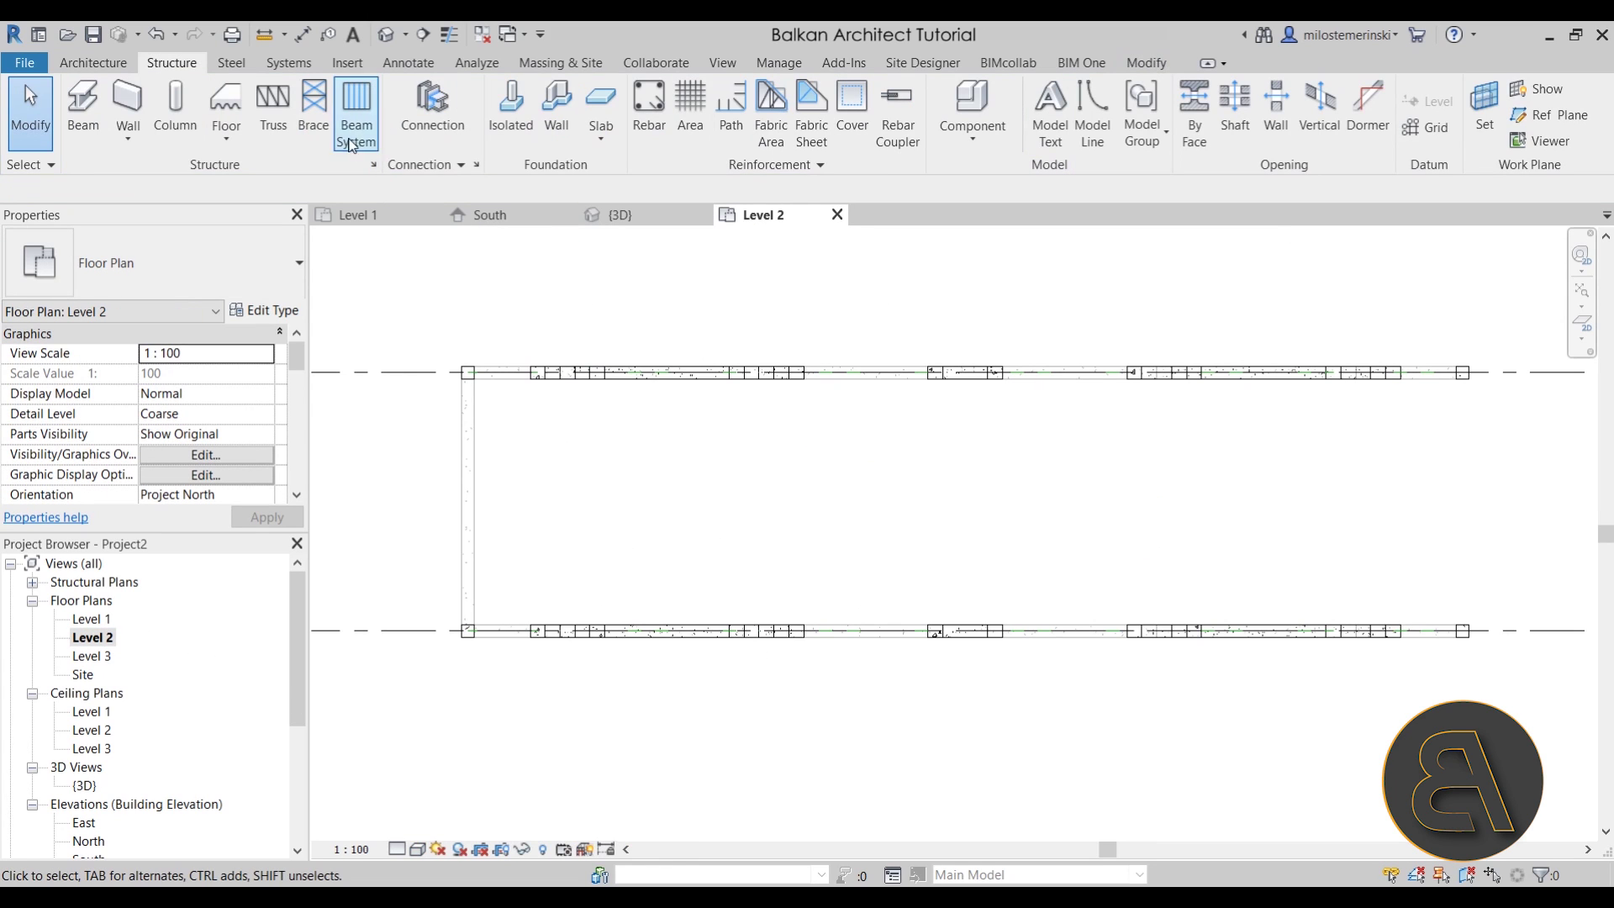
pyautogui.scroll(3, 639, 369)
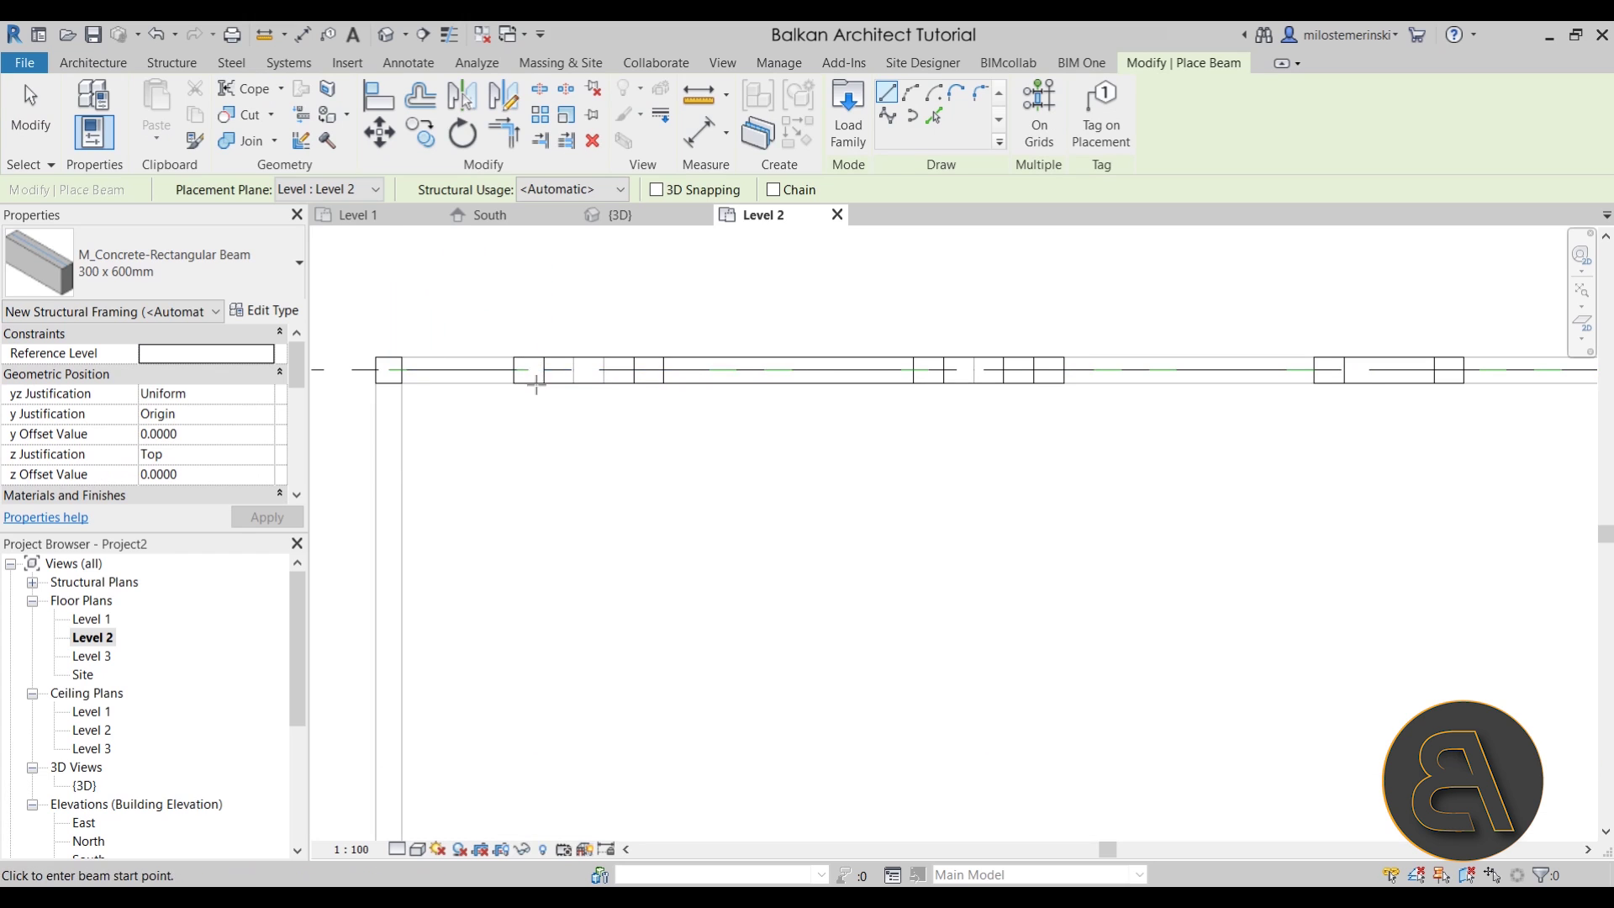
pyautogui.click(588, 369)
pyautogui.scroll(-2, 588, 370)
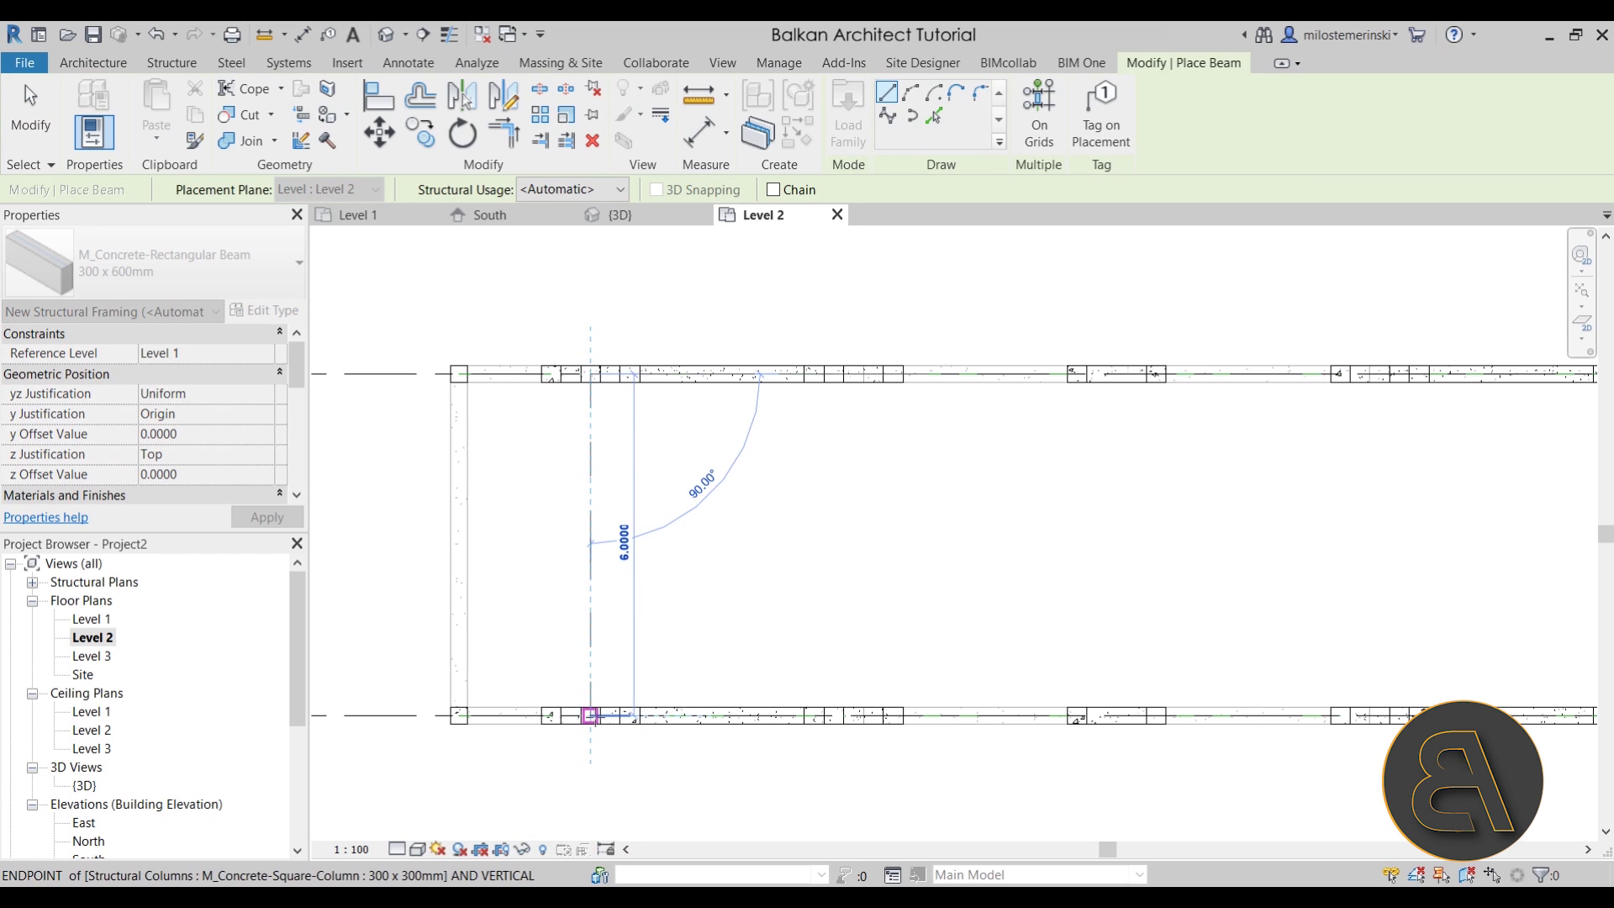
pyautogui.click(588, 713)
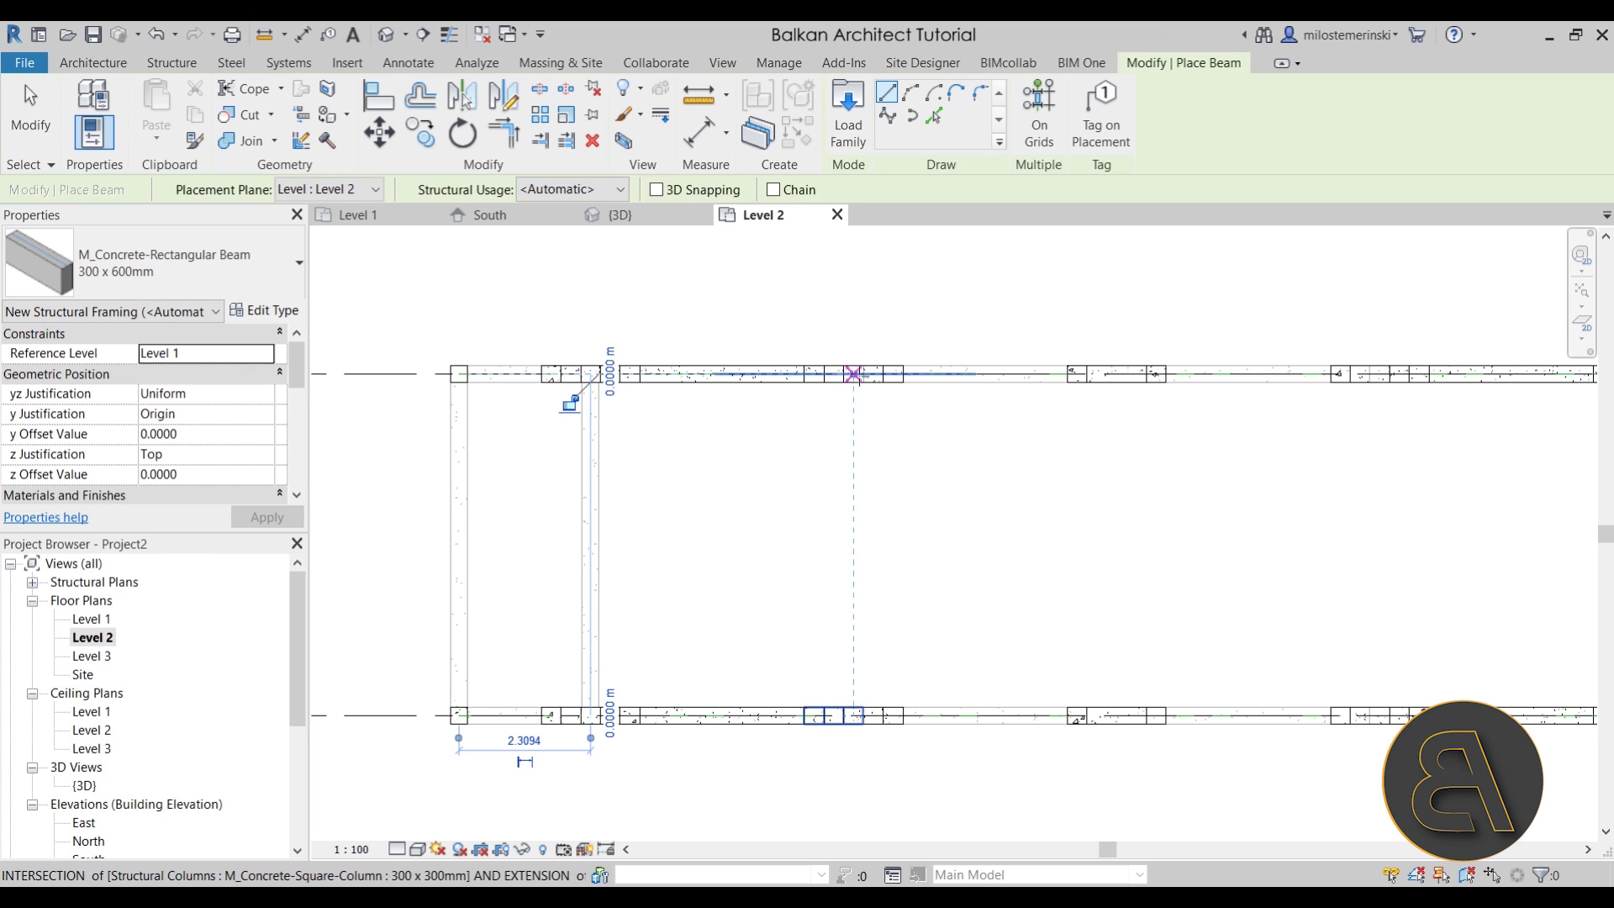
pyautogui.click(855, 373)
pyautogui.click(855, 715)
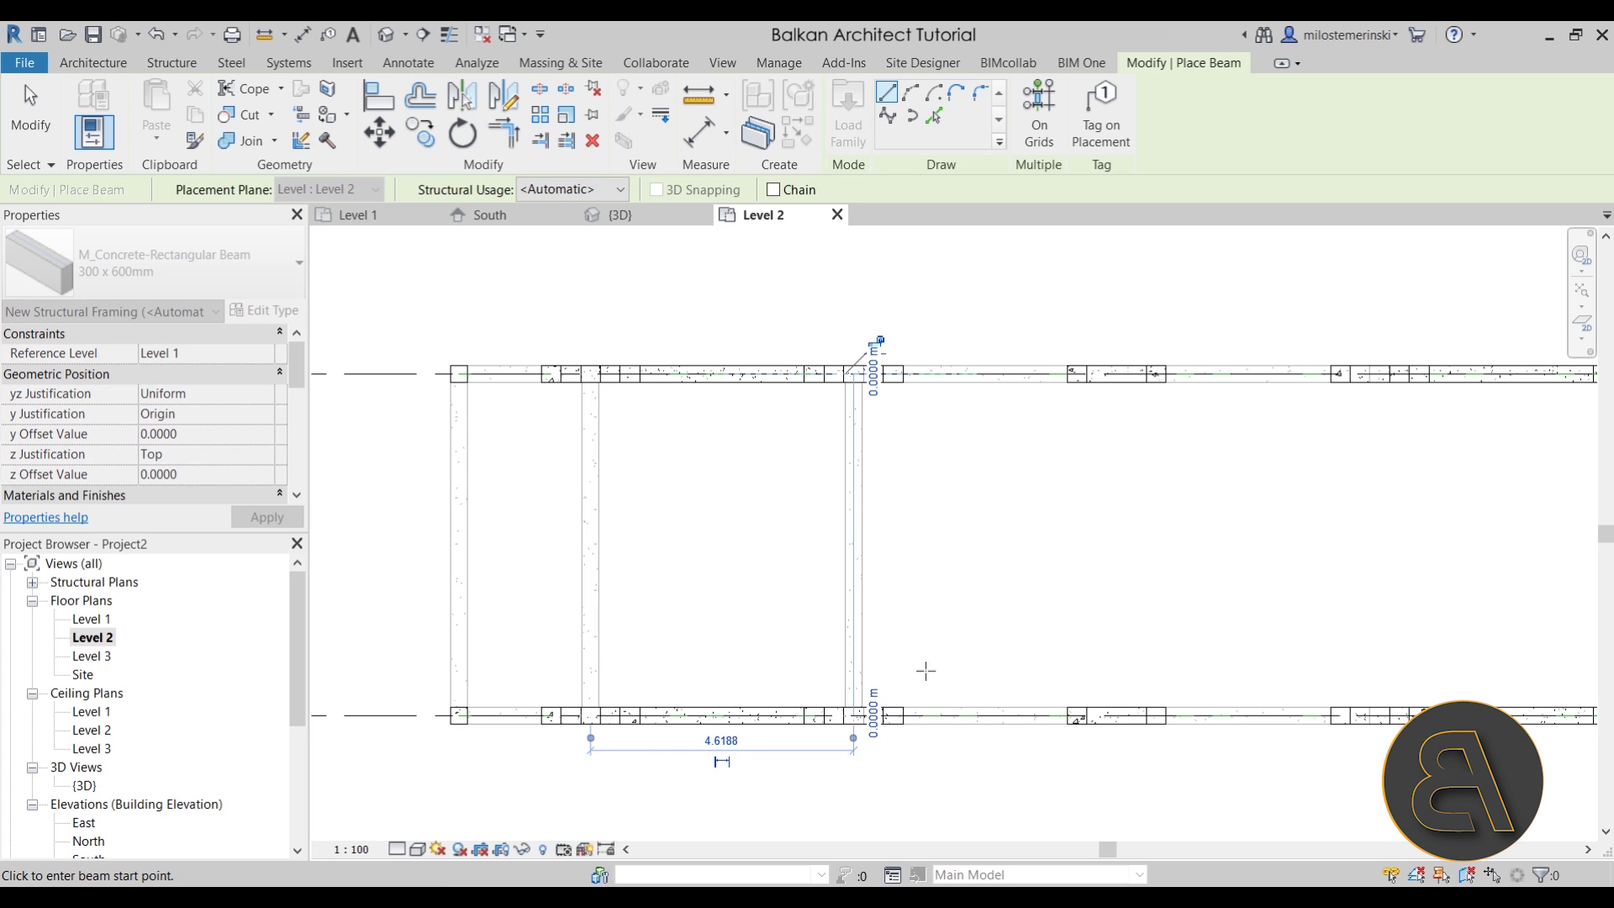
pyautogui.click(649, 215)
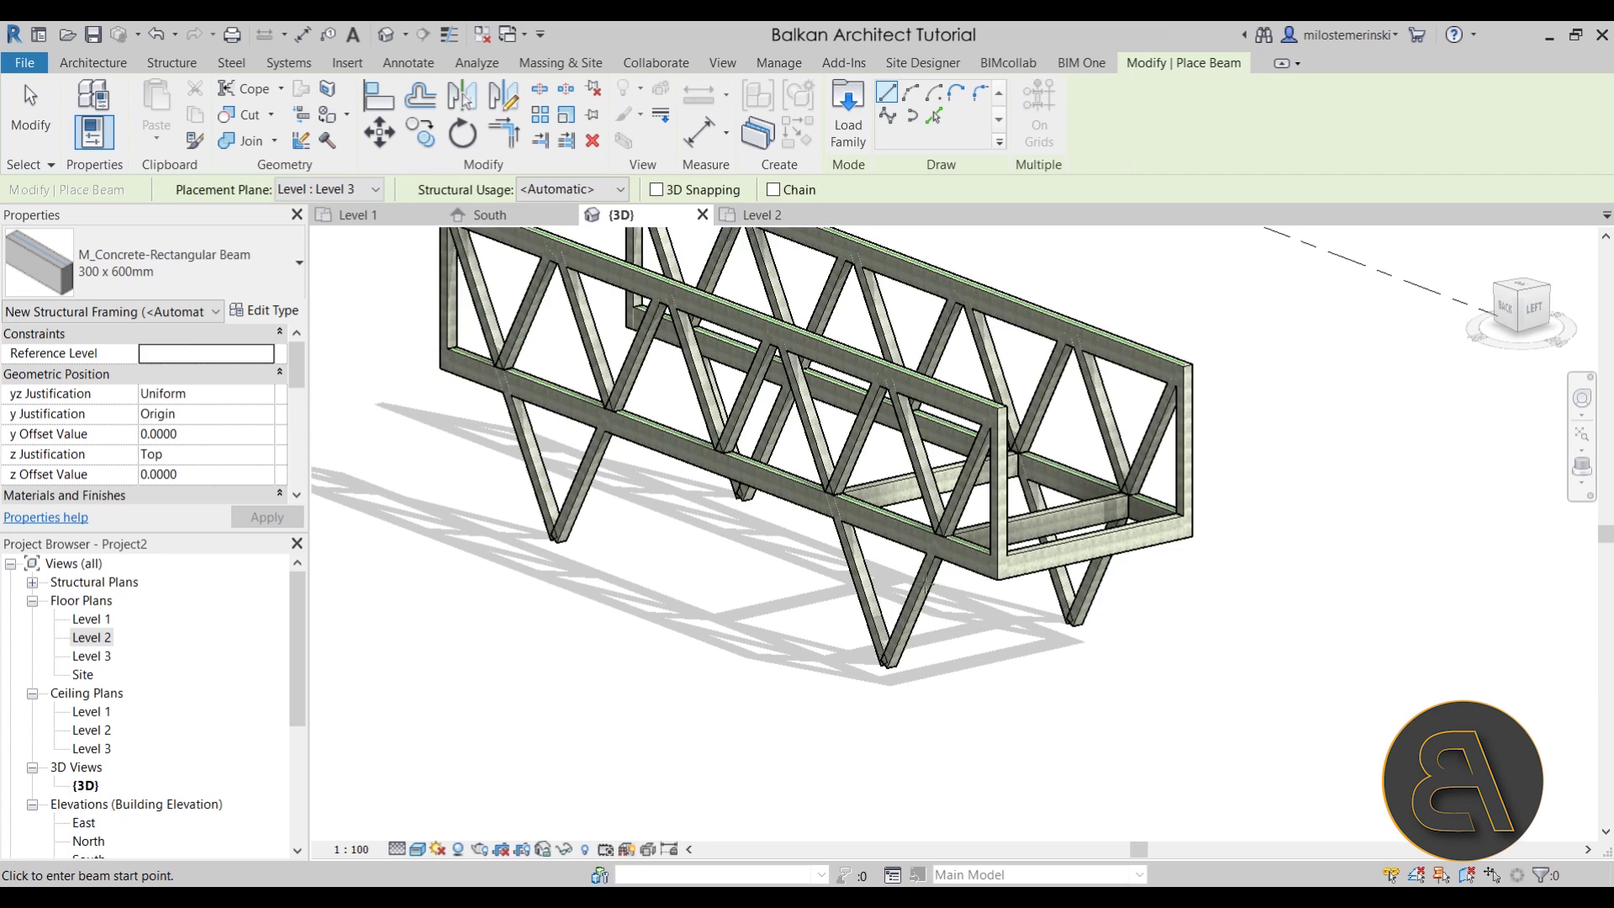
pyautogui.keyDown('shift'); pyautogui.moveTo(918, 628); pyautogui.dragTo(594, 735, button='middle'); pyautogui.keyUp('shift')
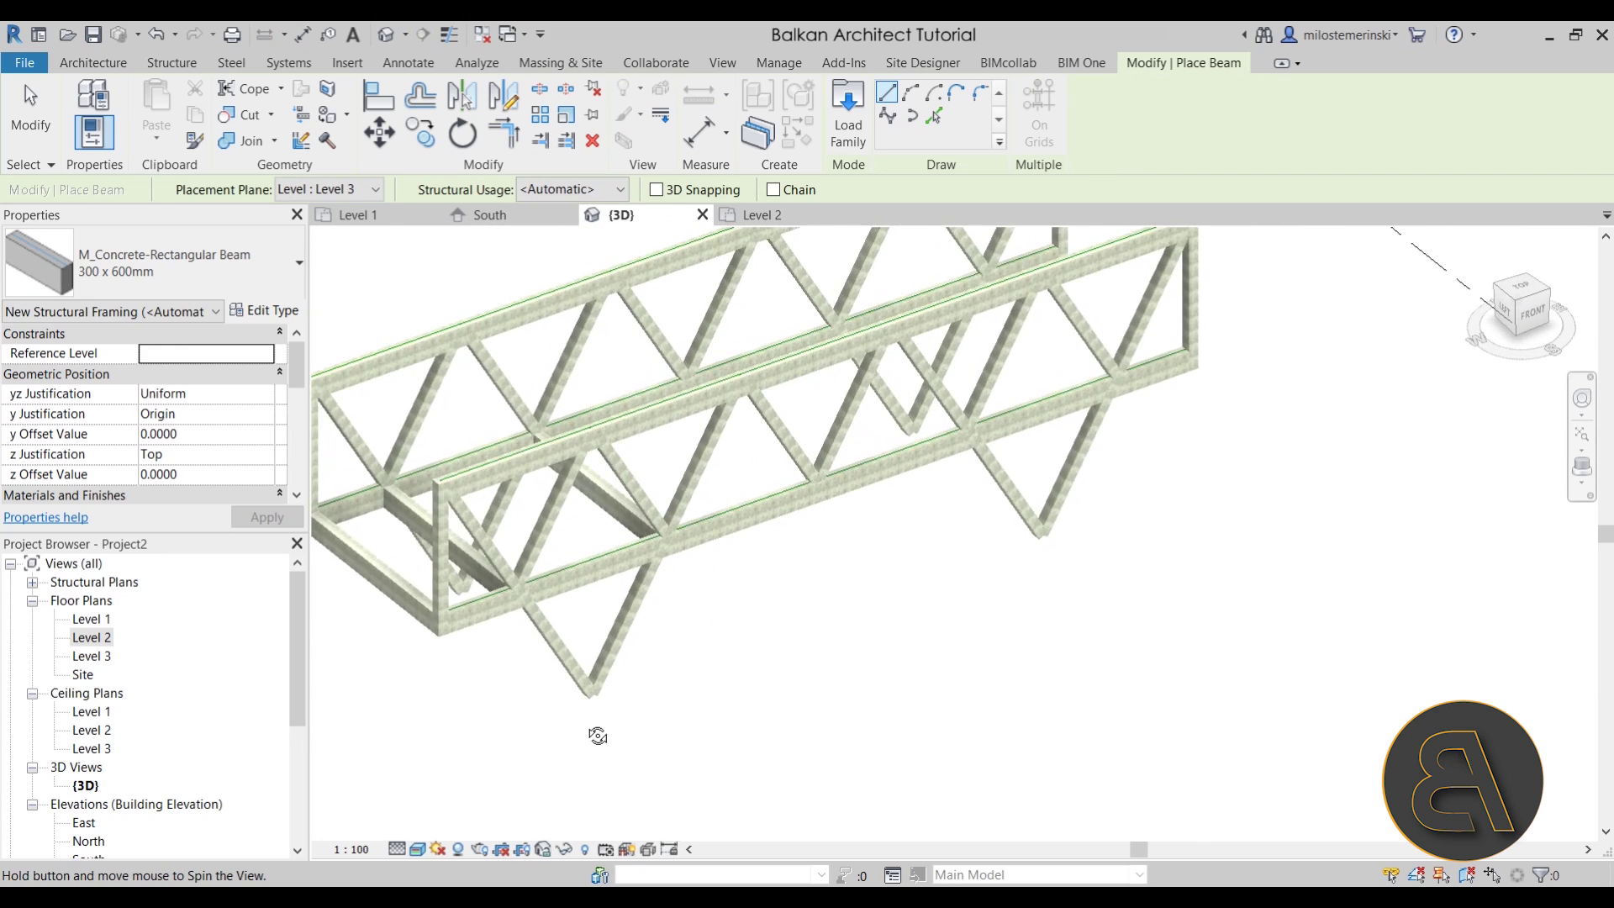
# - Place two more 300 x 600mm cross beams between the trusses in the Level 2 plan, at the third and fourth intermediate positions from the west end
pyautogui.doubleClick(101, 637)
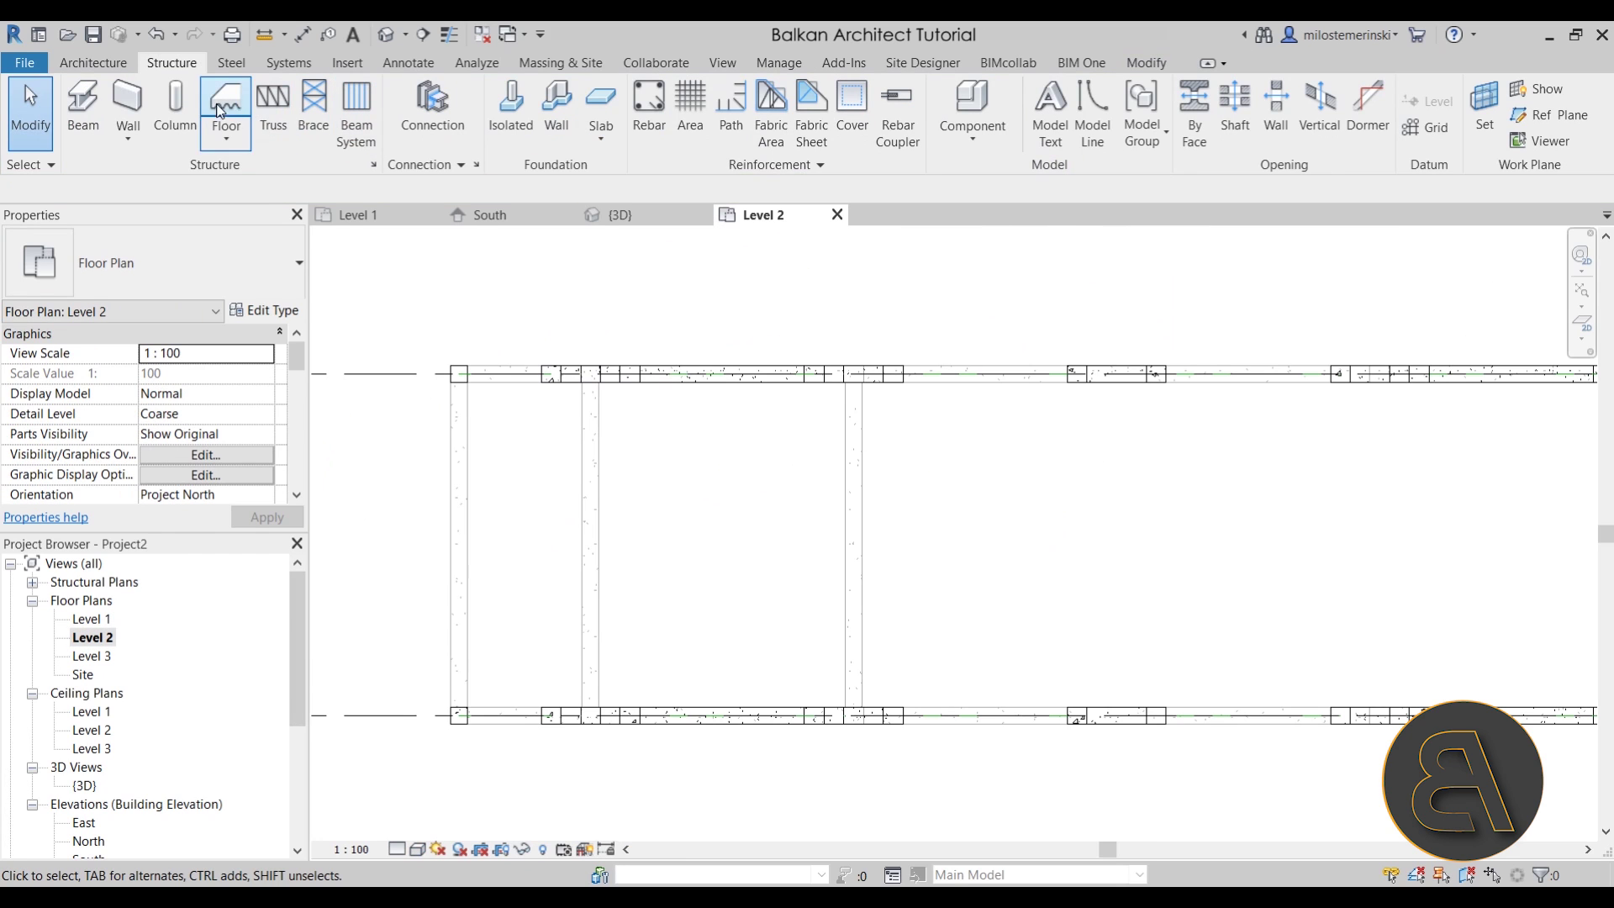
pyautogui.click(83, 107)
pyautogui.moveTo(975, 398); pyautogui.dragTo(662, 337, button='middle')
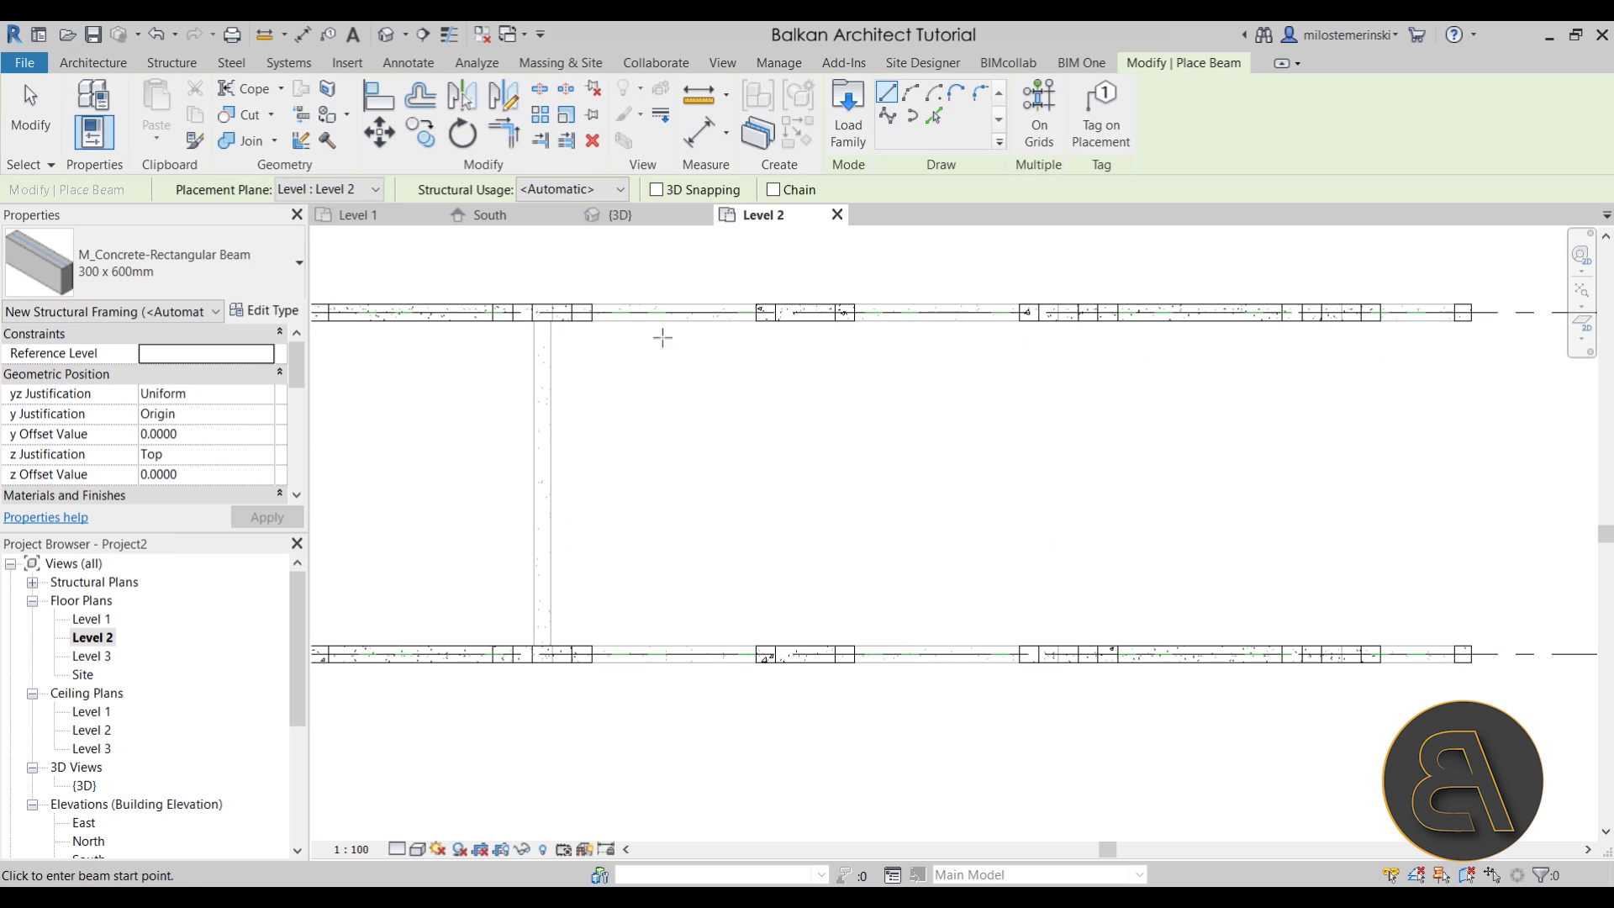
pyautogui.click(805, 311)
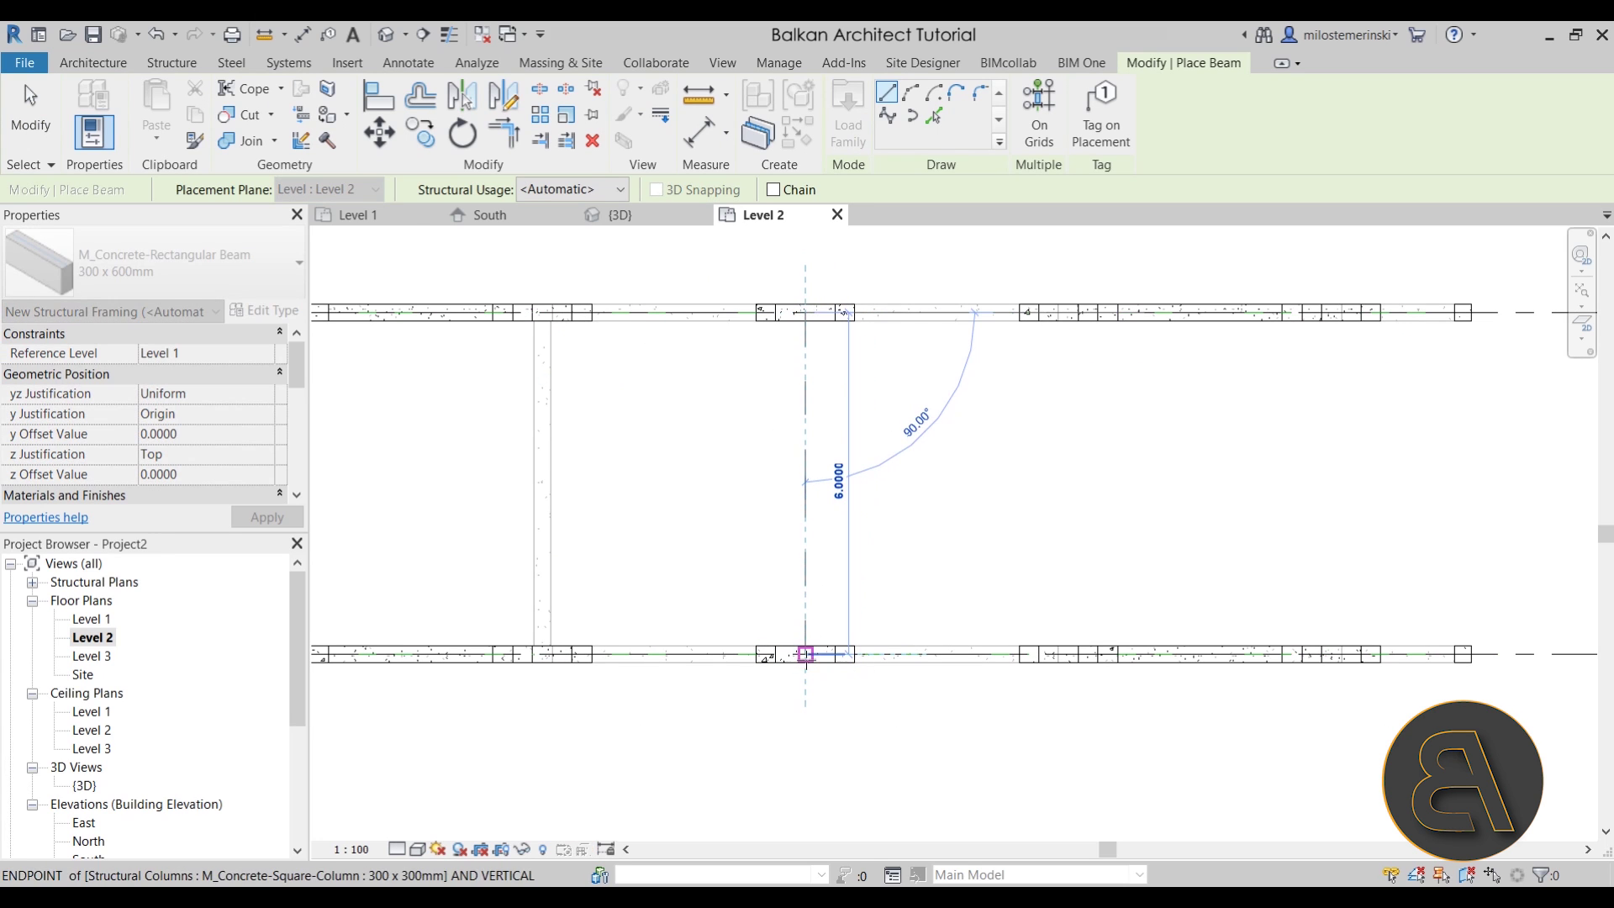
pyautogui.click(806, 653)
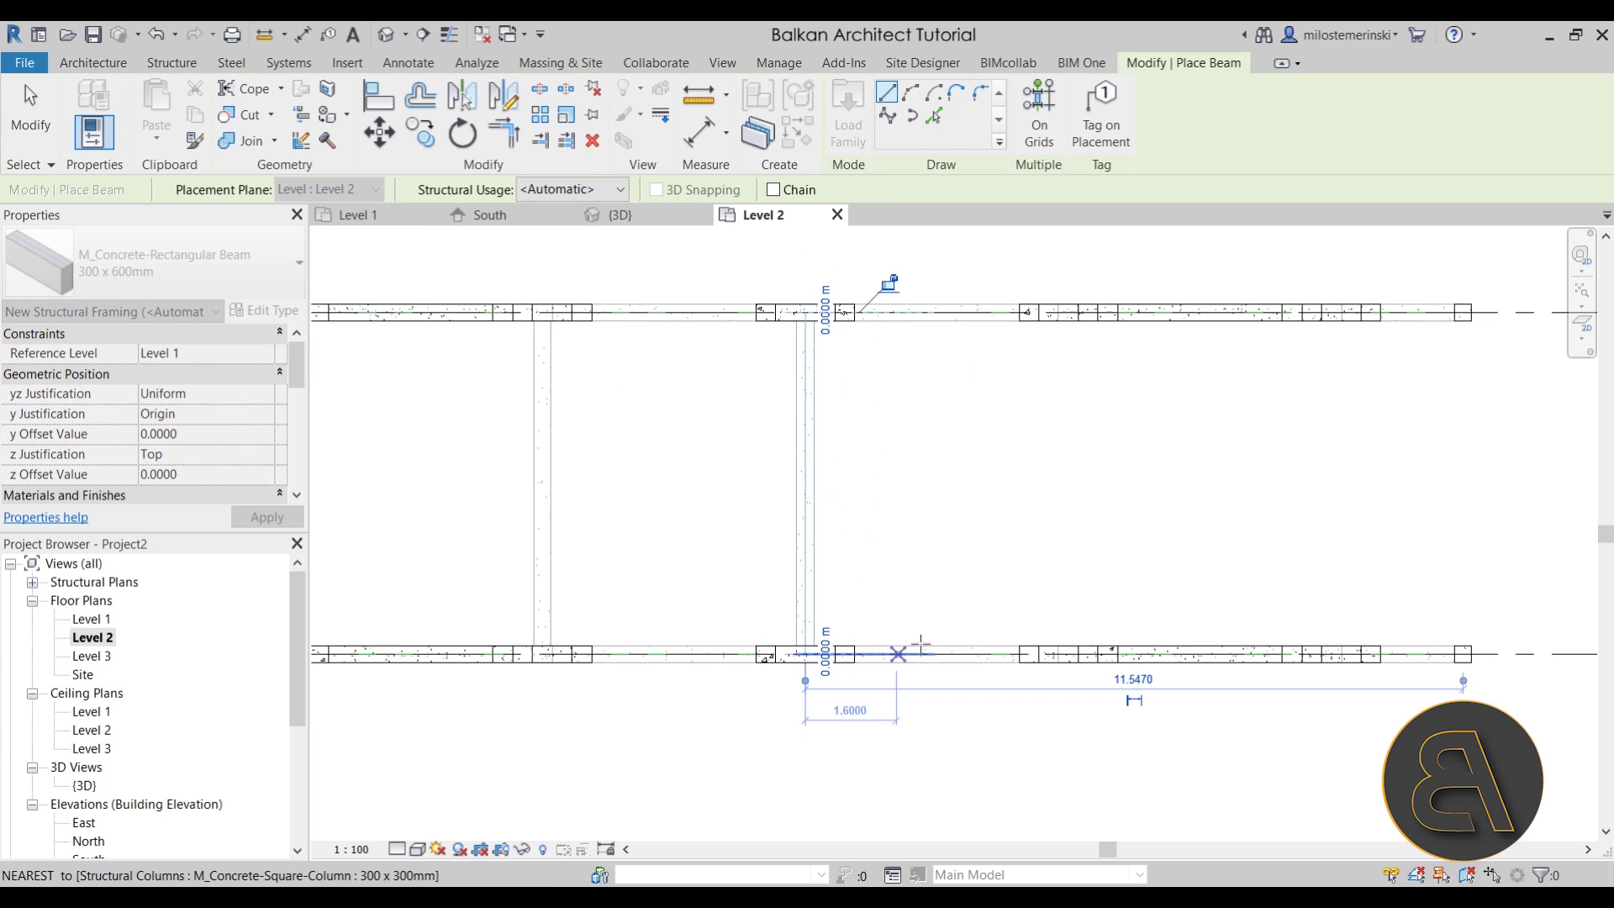
pyautogui.click(1079, 312)
pyautogui.click(1070, 653)
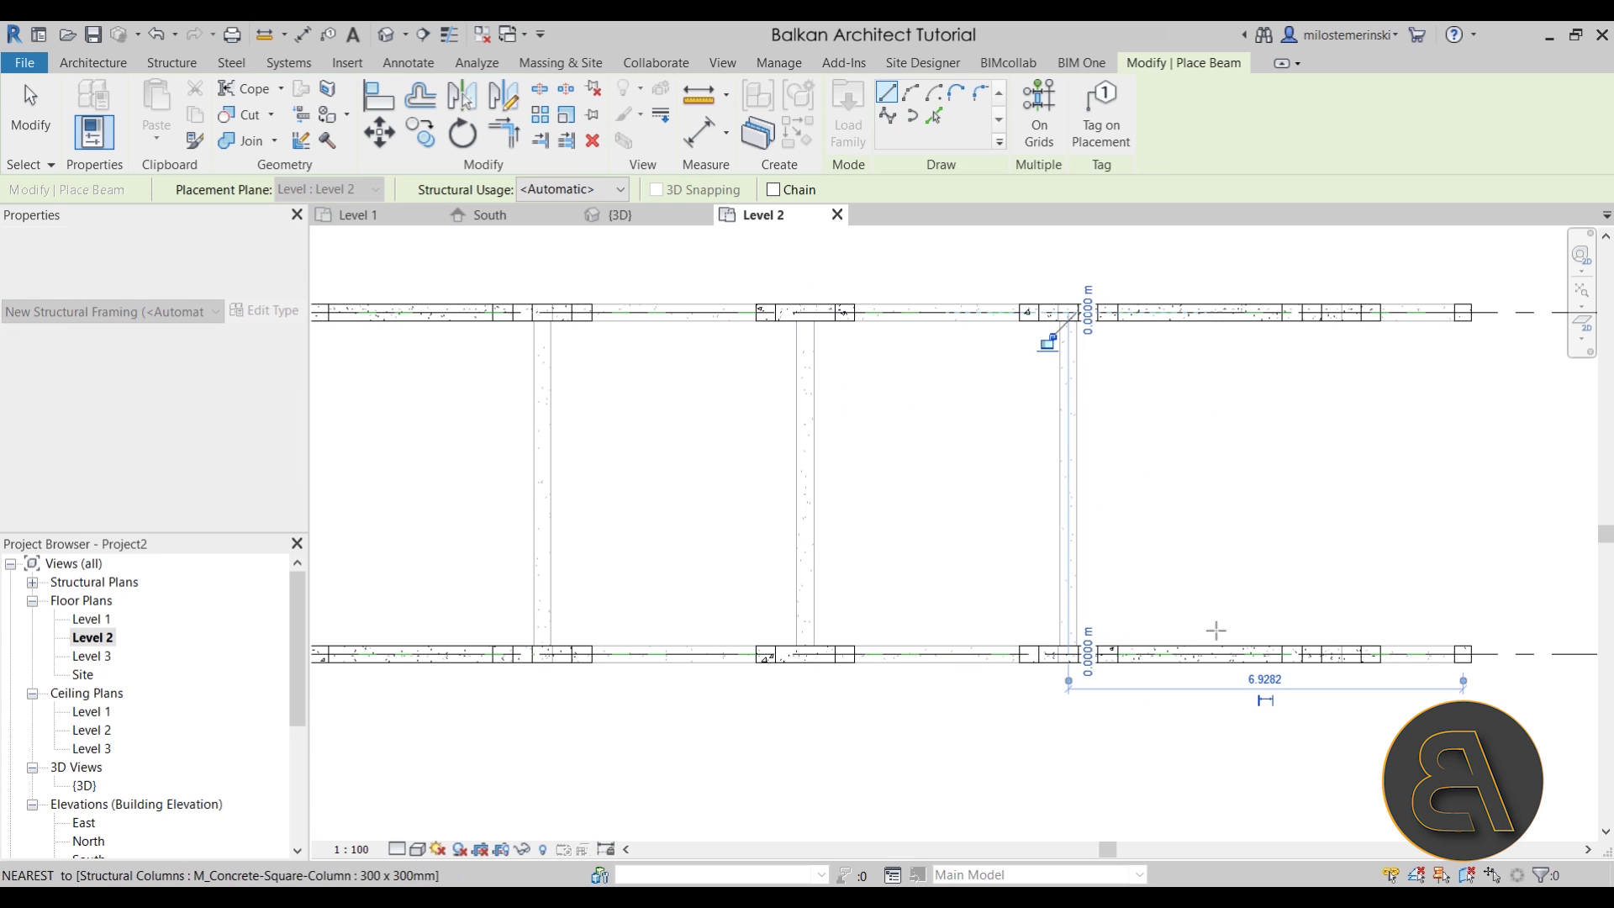
# - Place the fifth intermediate cross beam and the end cross beam between the east end columns in the Level 2 plan
pyautogui.moveTo(1041, 345); pyautogui.dragTo(958, 332, button='middle')
pyautogui.click(1068, 312)
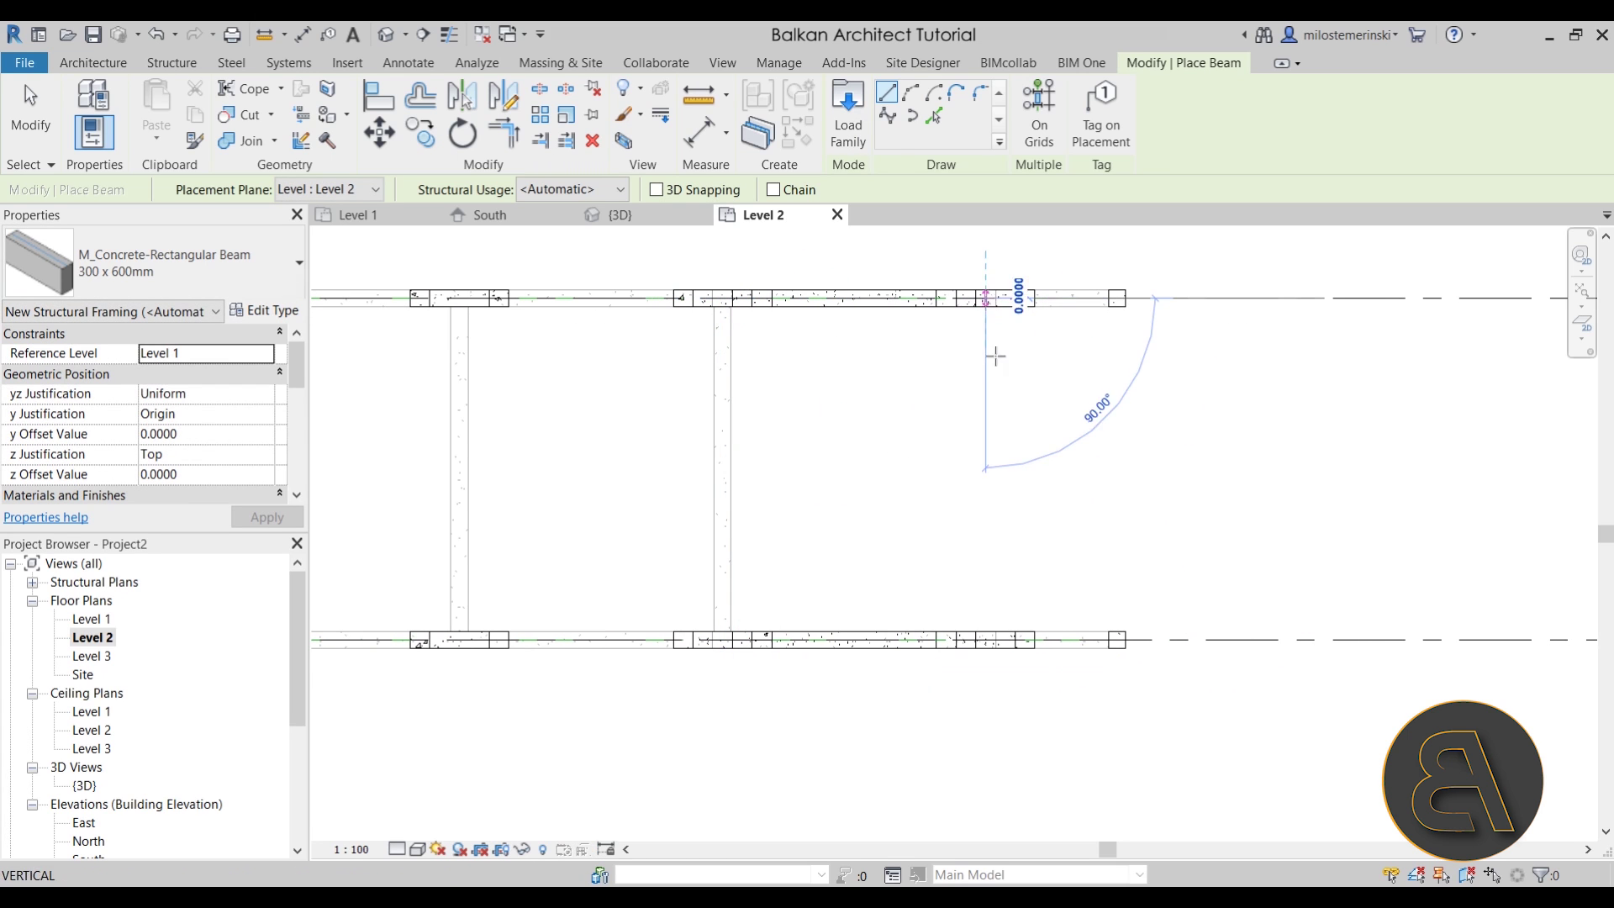
pyautogui.click(985, 640)
pyautogui.click(1116, 640)
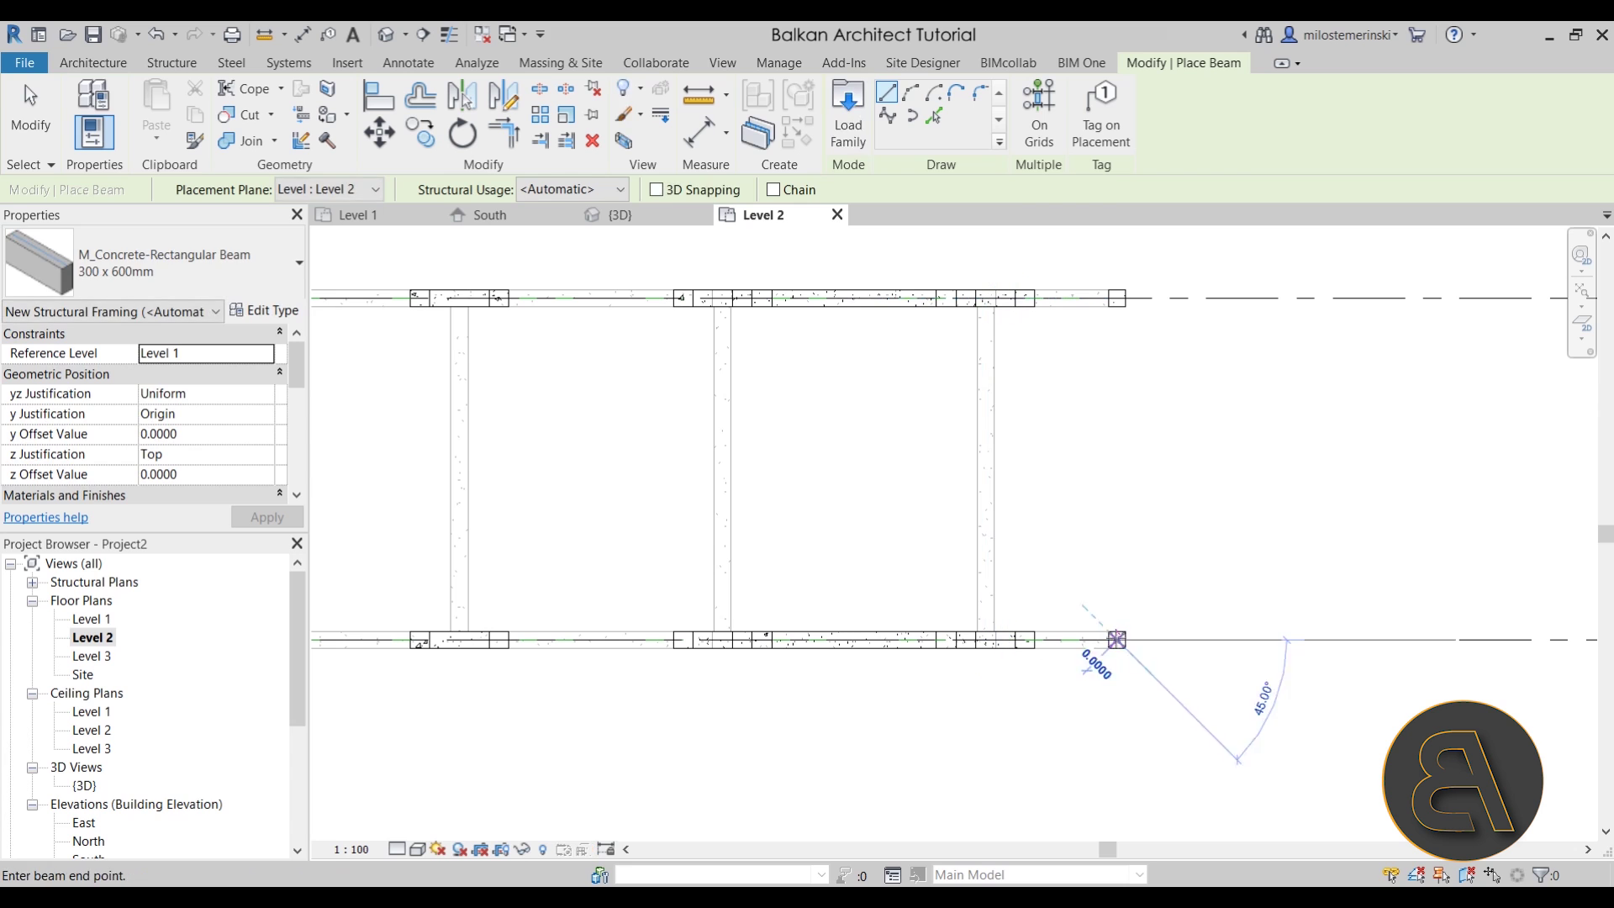
pyautogui.click(1116, 297)
pyautogui.press('Escape')
pyautogui.press('Escape')
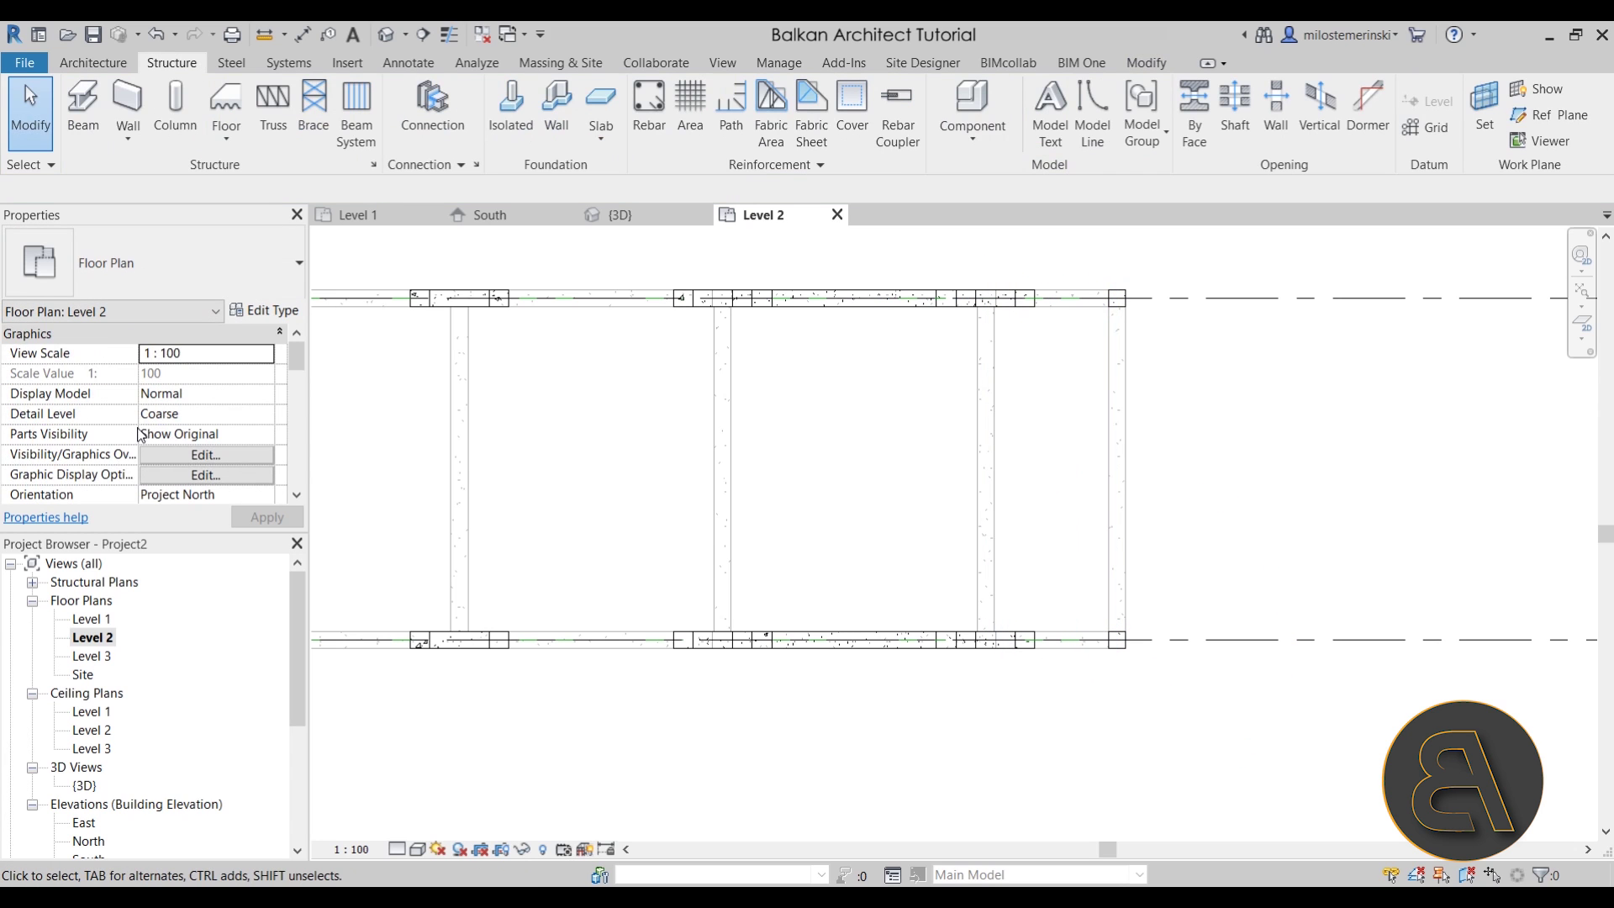
# - Set the bottom and view depth levels of the Level 2 plan's view range to Unlimited
pyautogui.scroll(-5, 141, 433)
pyautogui.scroll(-5, 126, 427)
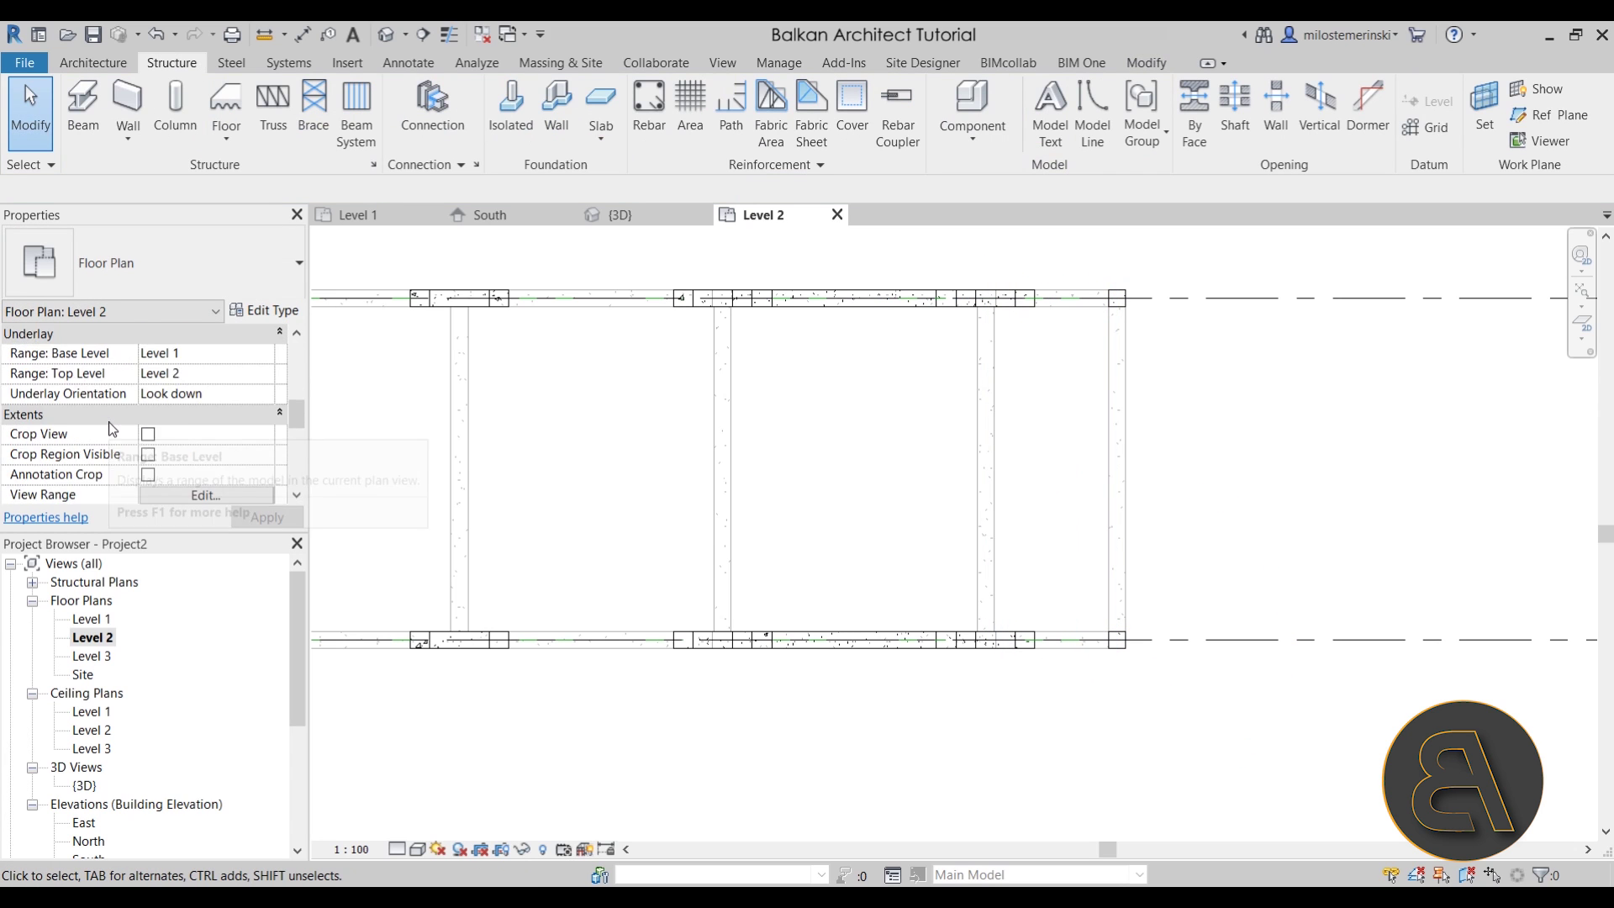
pyautogui.click(205, 415)
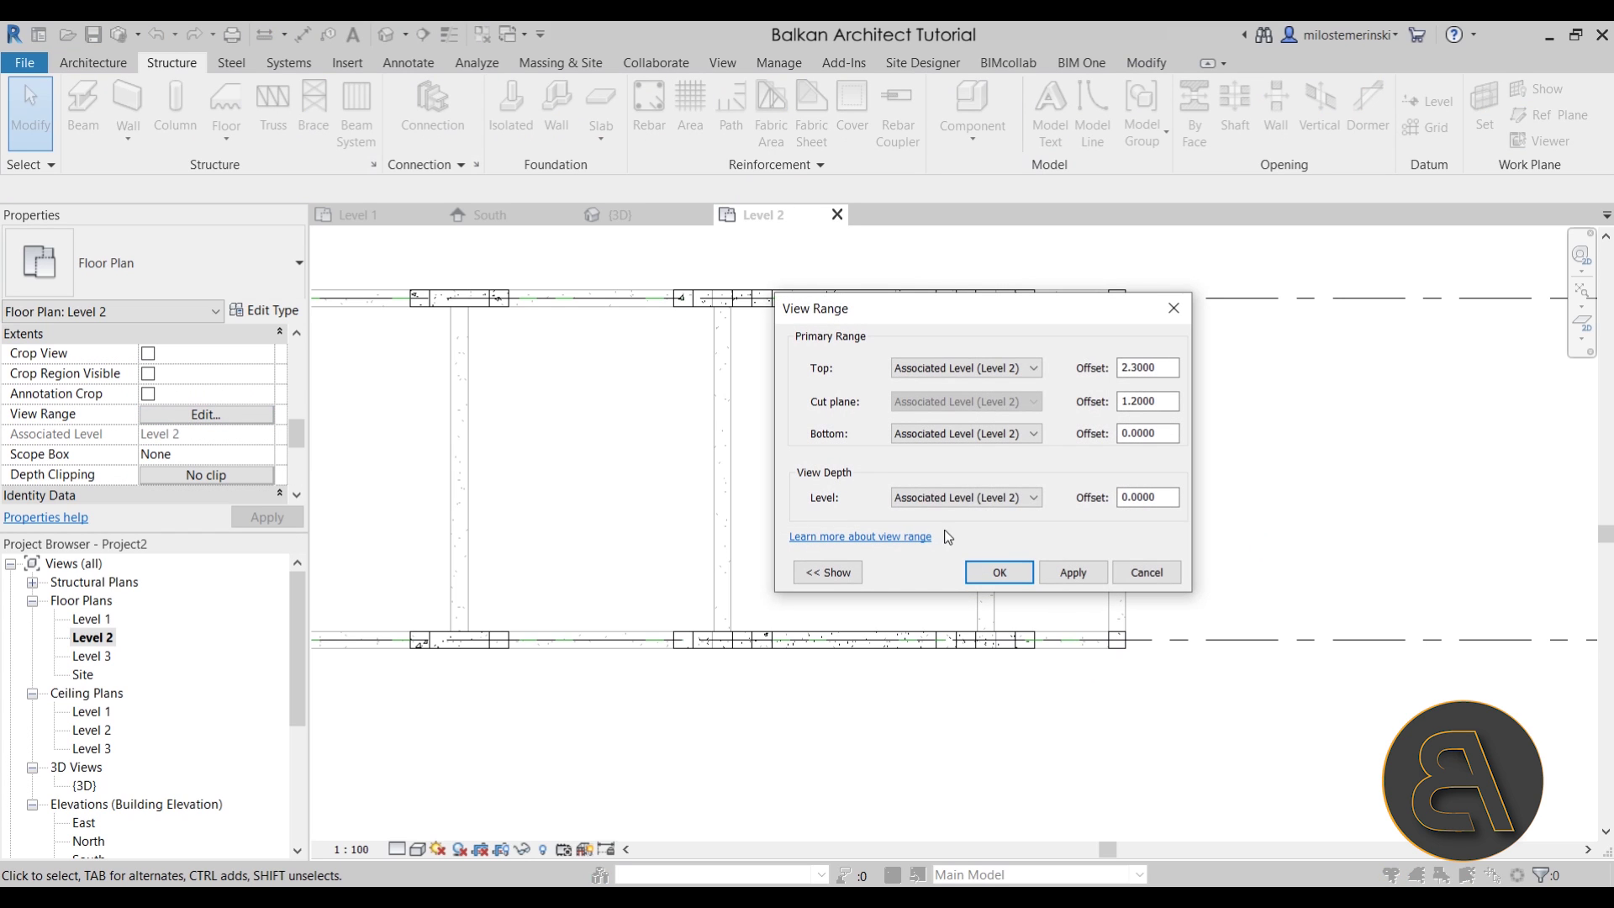
pyautogui.click(931, 496)
pyautogui.click(950, 543)
pyautogui.click(911, 434)
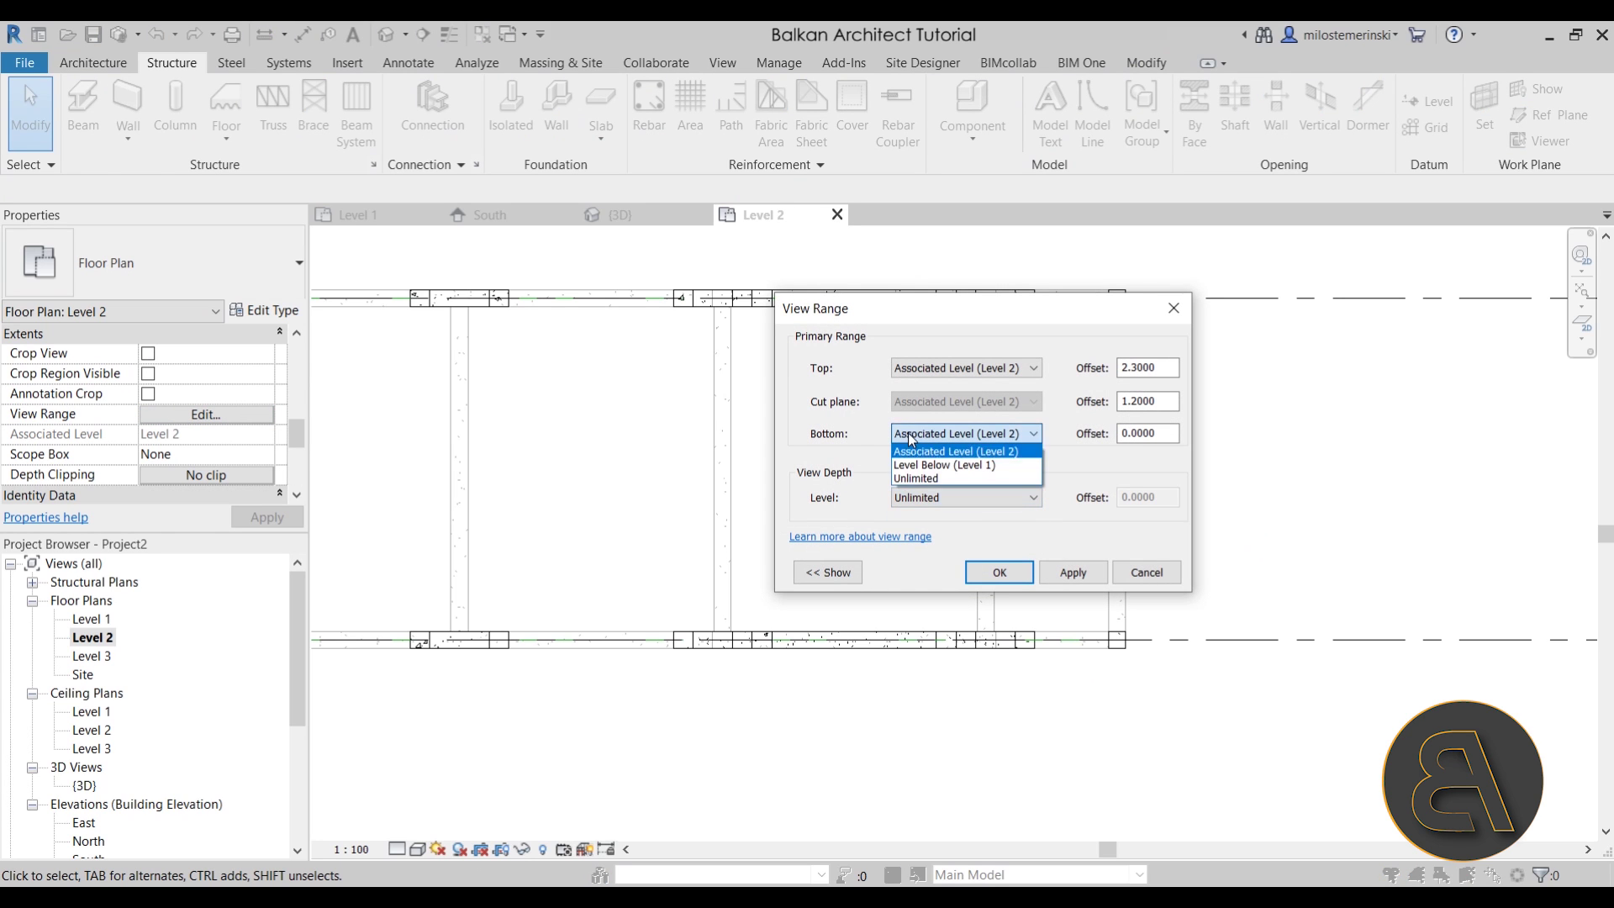
pyautogui.click(913, 478)
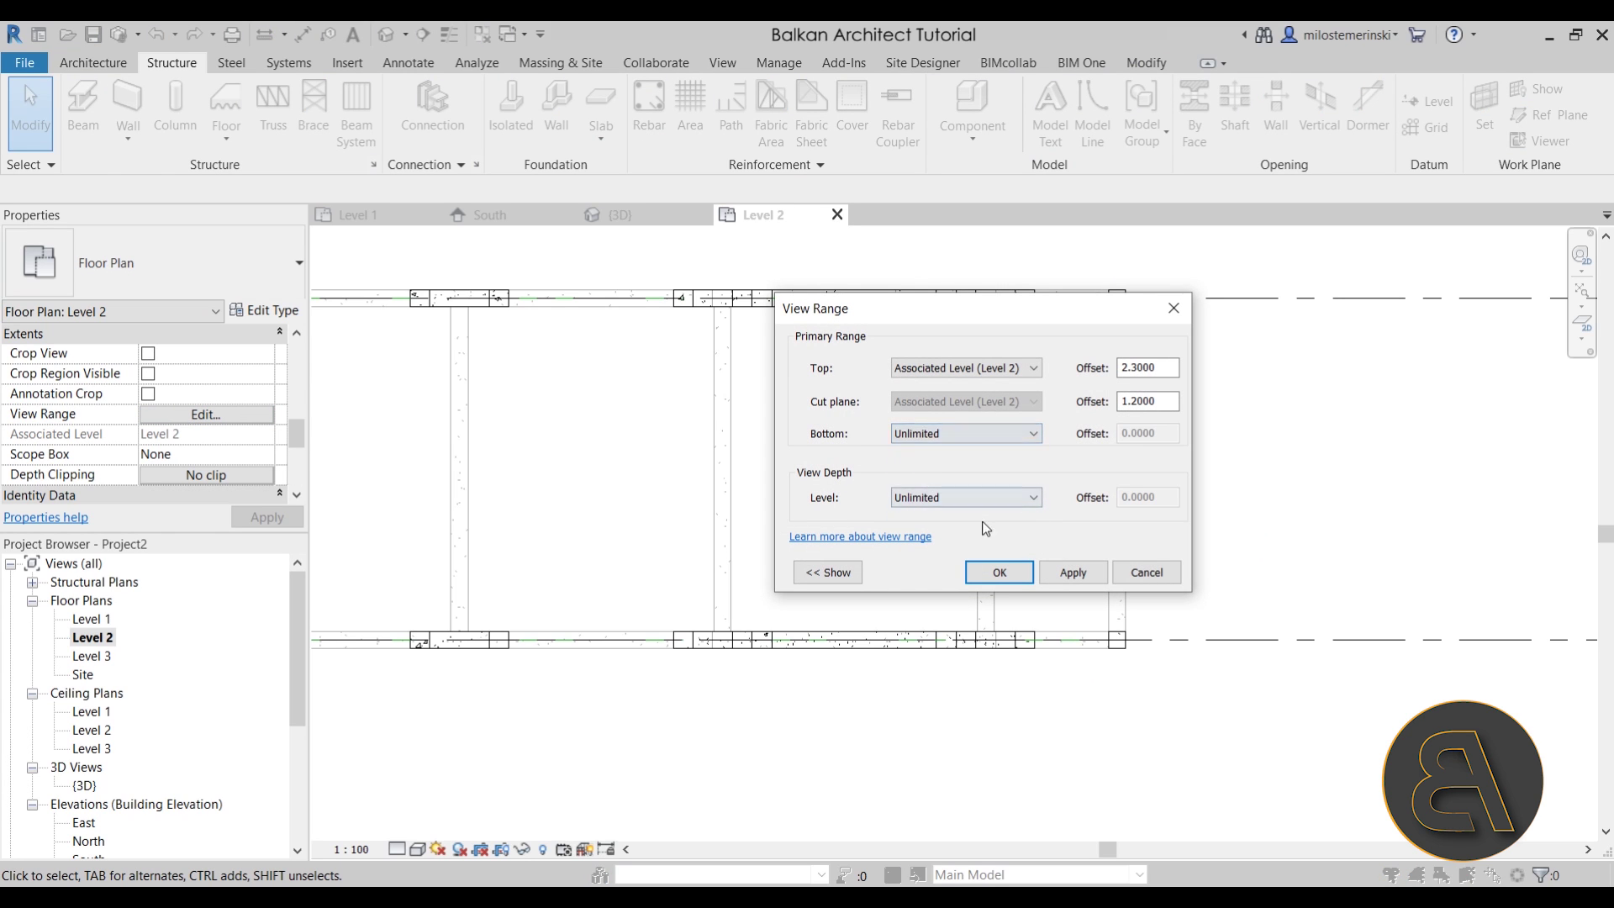
pyautogui.click(1073, 572)
pyautogui.click(999, 573)
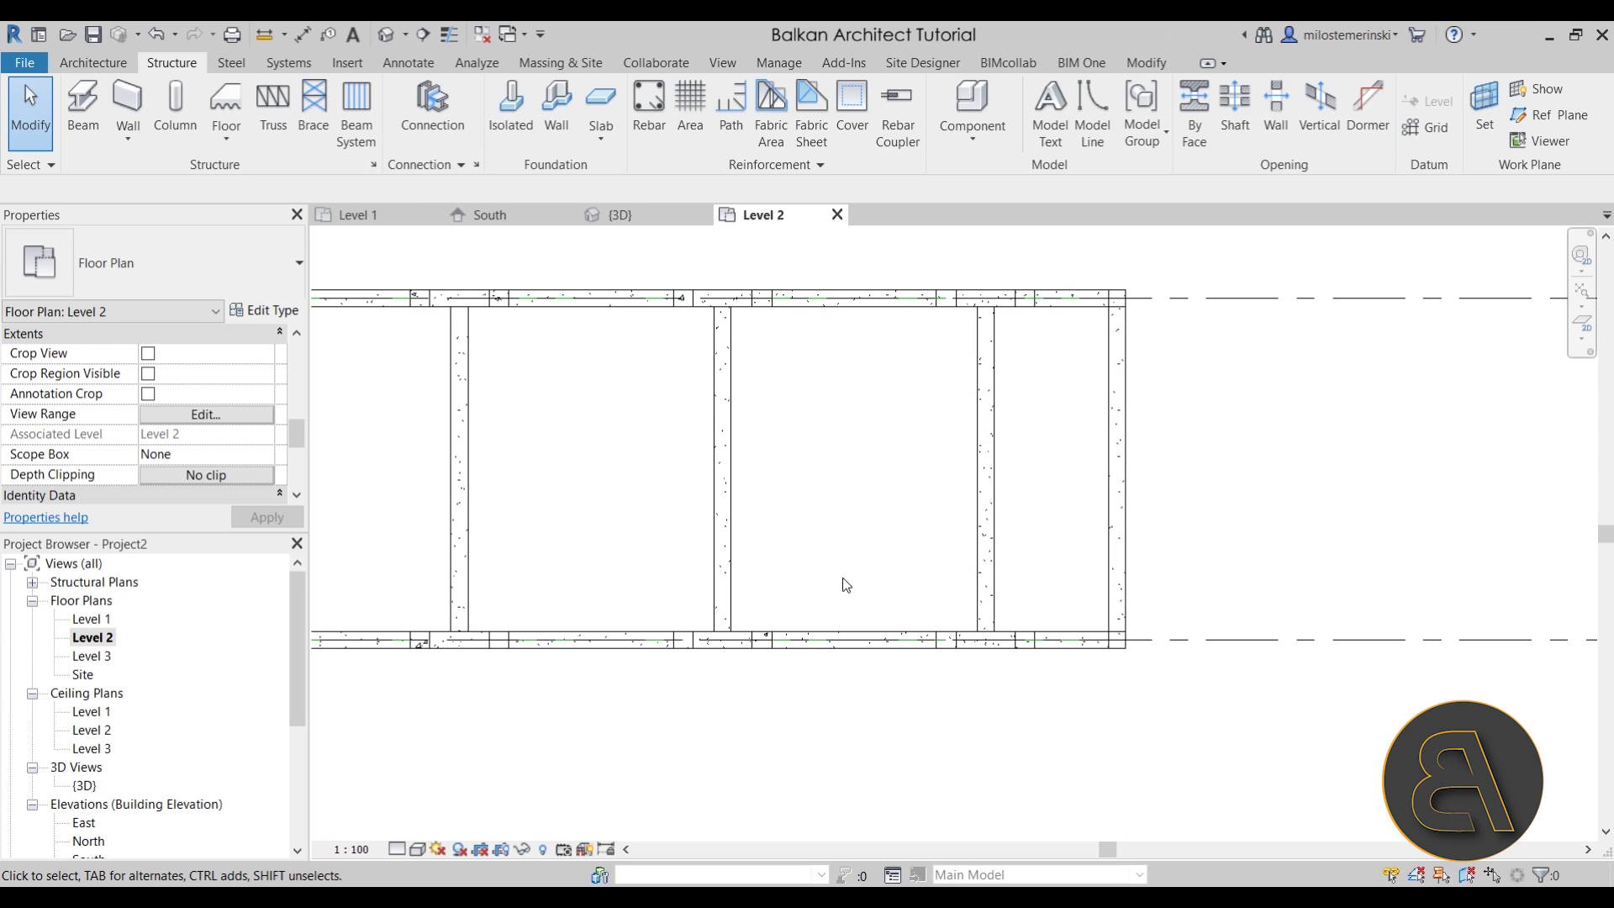
pyautogui.click(723, 521)
pyautogui.press('Escape')
# - Select all Level 2 cross beams in the 3D view and paste copies of them aligned to Level 3
pyautogui.click(618, 216)
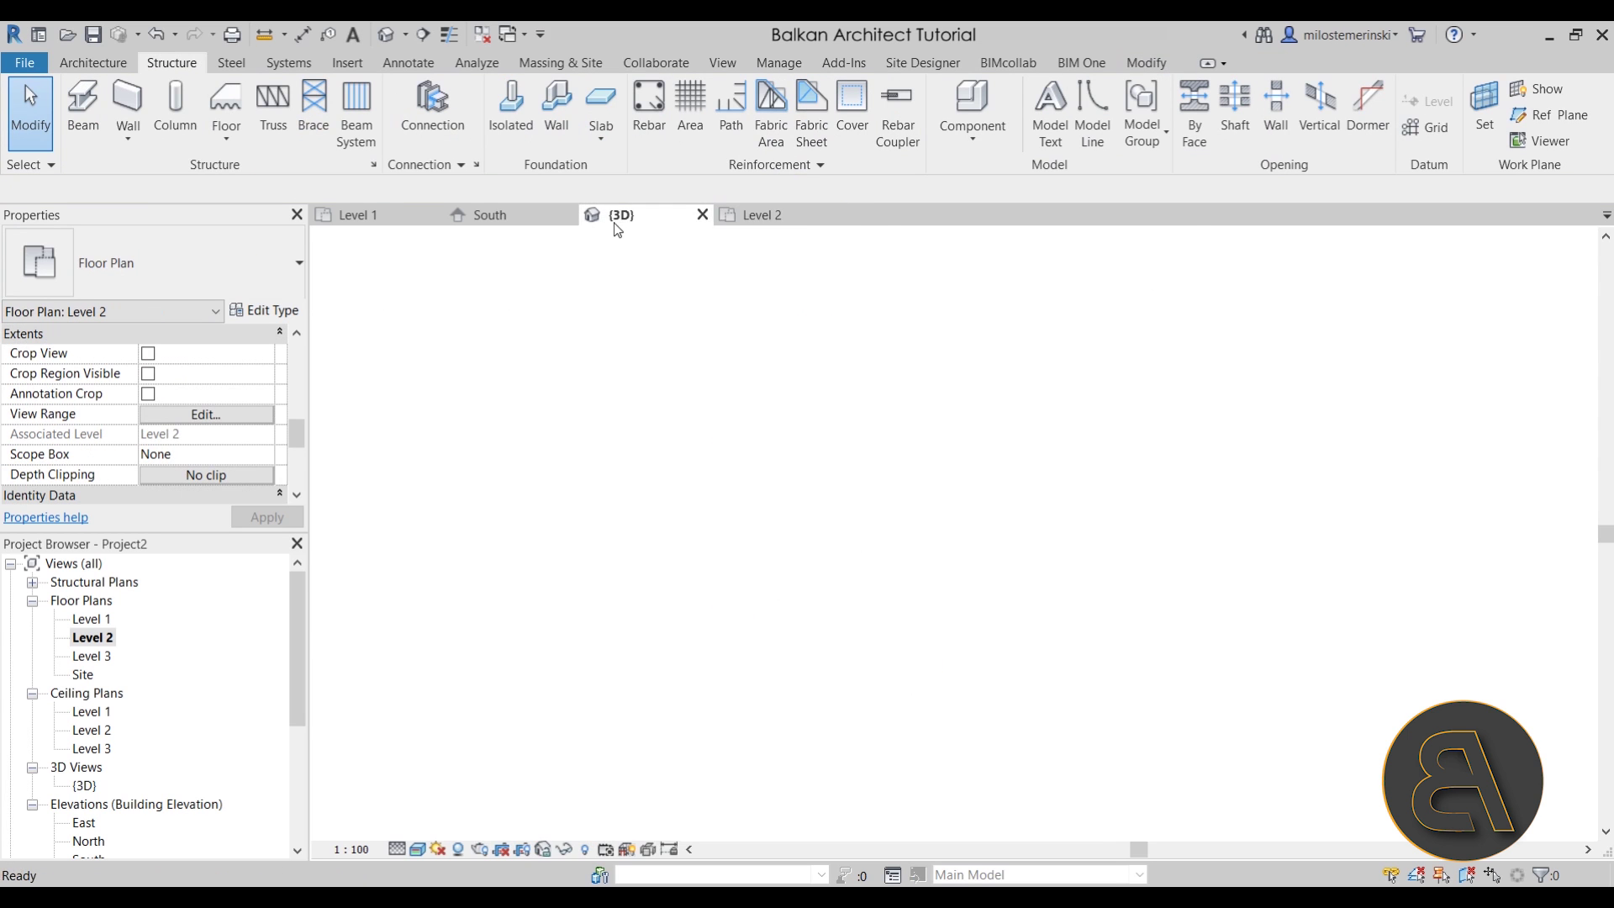
pyautogui.keyDown('shift'); pyautogui.moveTo(865, 504); pyautogui.dragTo(623, 462, button='middle'); pyautogui.keyUp('shift')
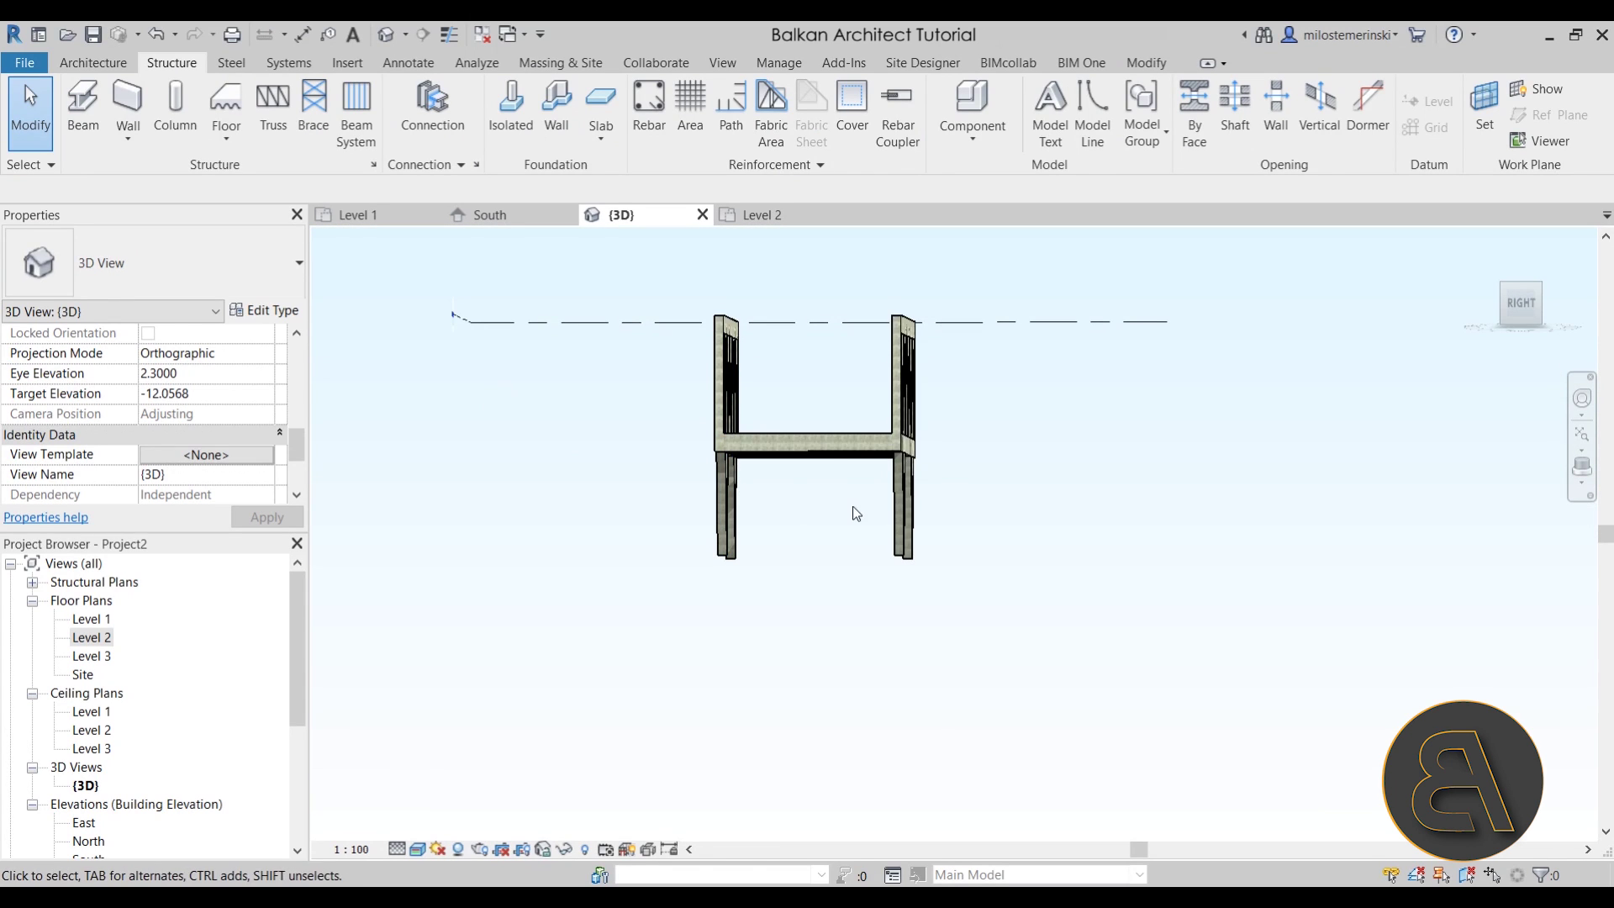
pyautogui.moveTo(856, 514); pyautogui.dragTo(760, 378)
pyautogui.keyDown('shift'); pyautogui.moveTo(760, 378); pyautogui.dragTo(588, 471, button='middle'); pyautogui.keyUp('shift')
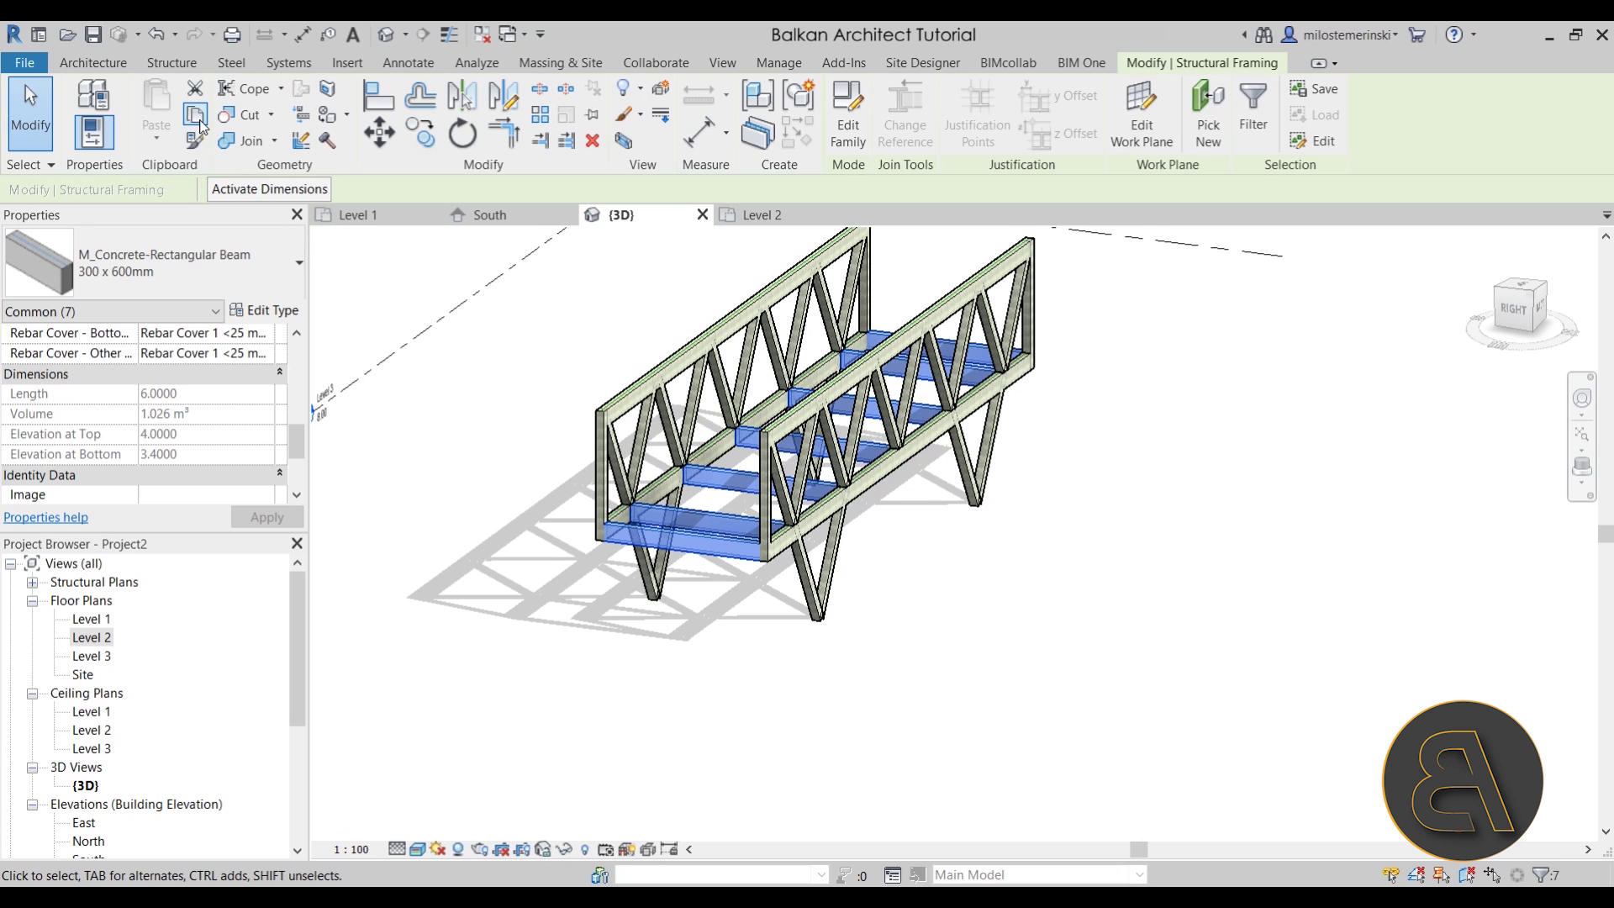
pyautogui.click(156, 137)
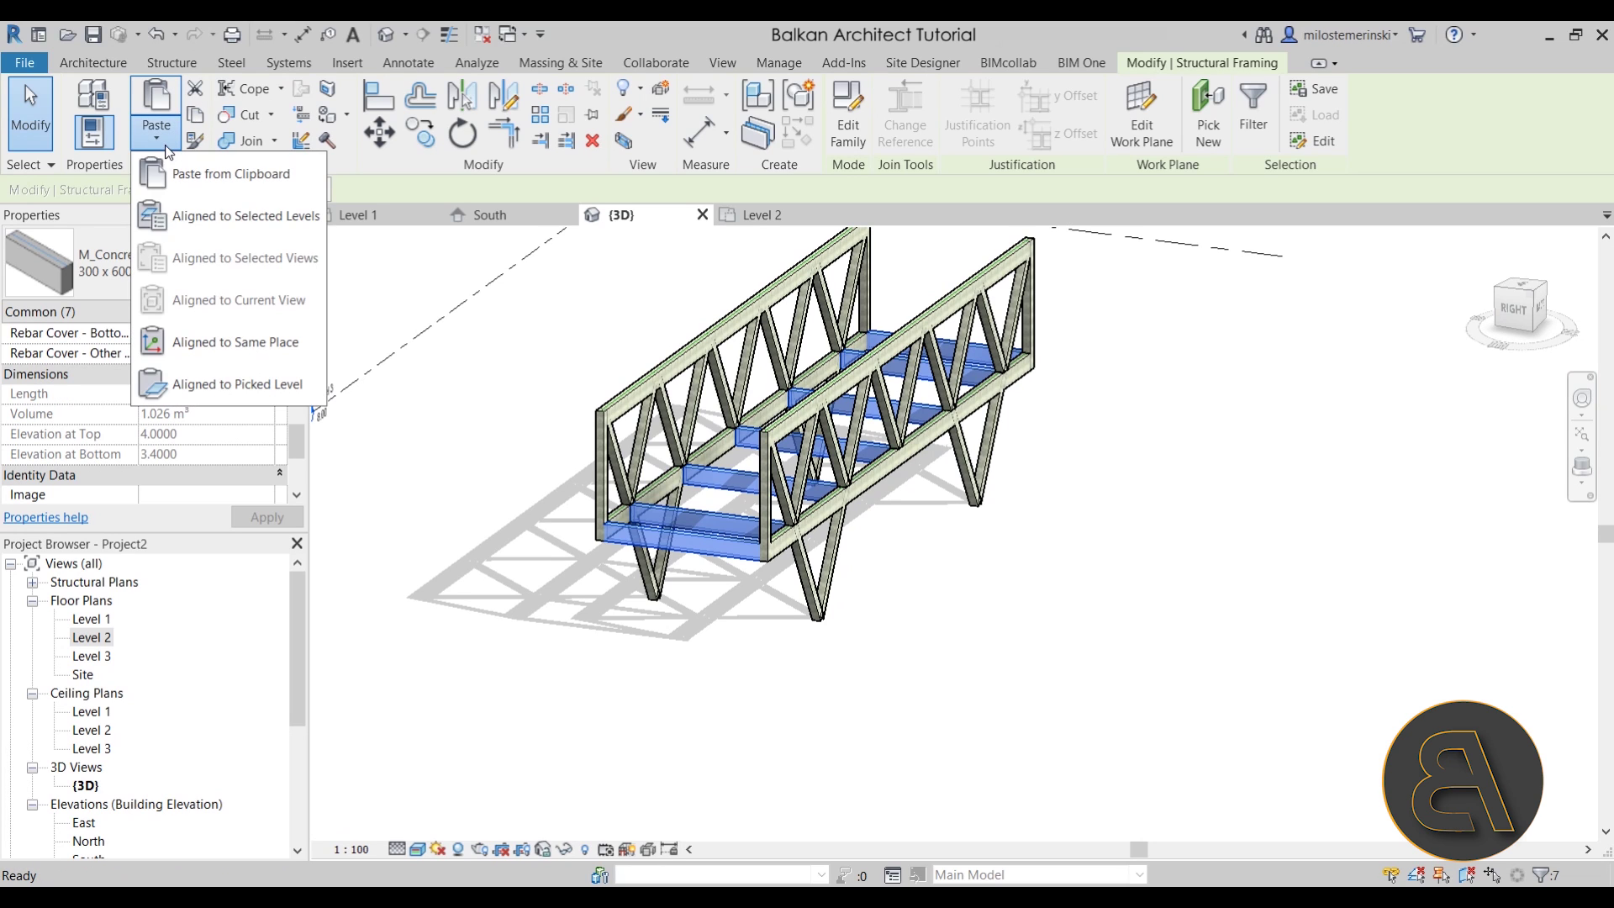
pyautogui.click(201, 220)
pyautogui.click(260, 278)
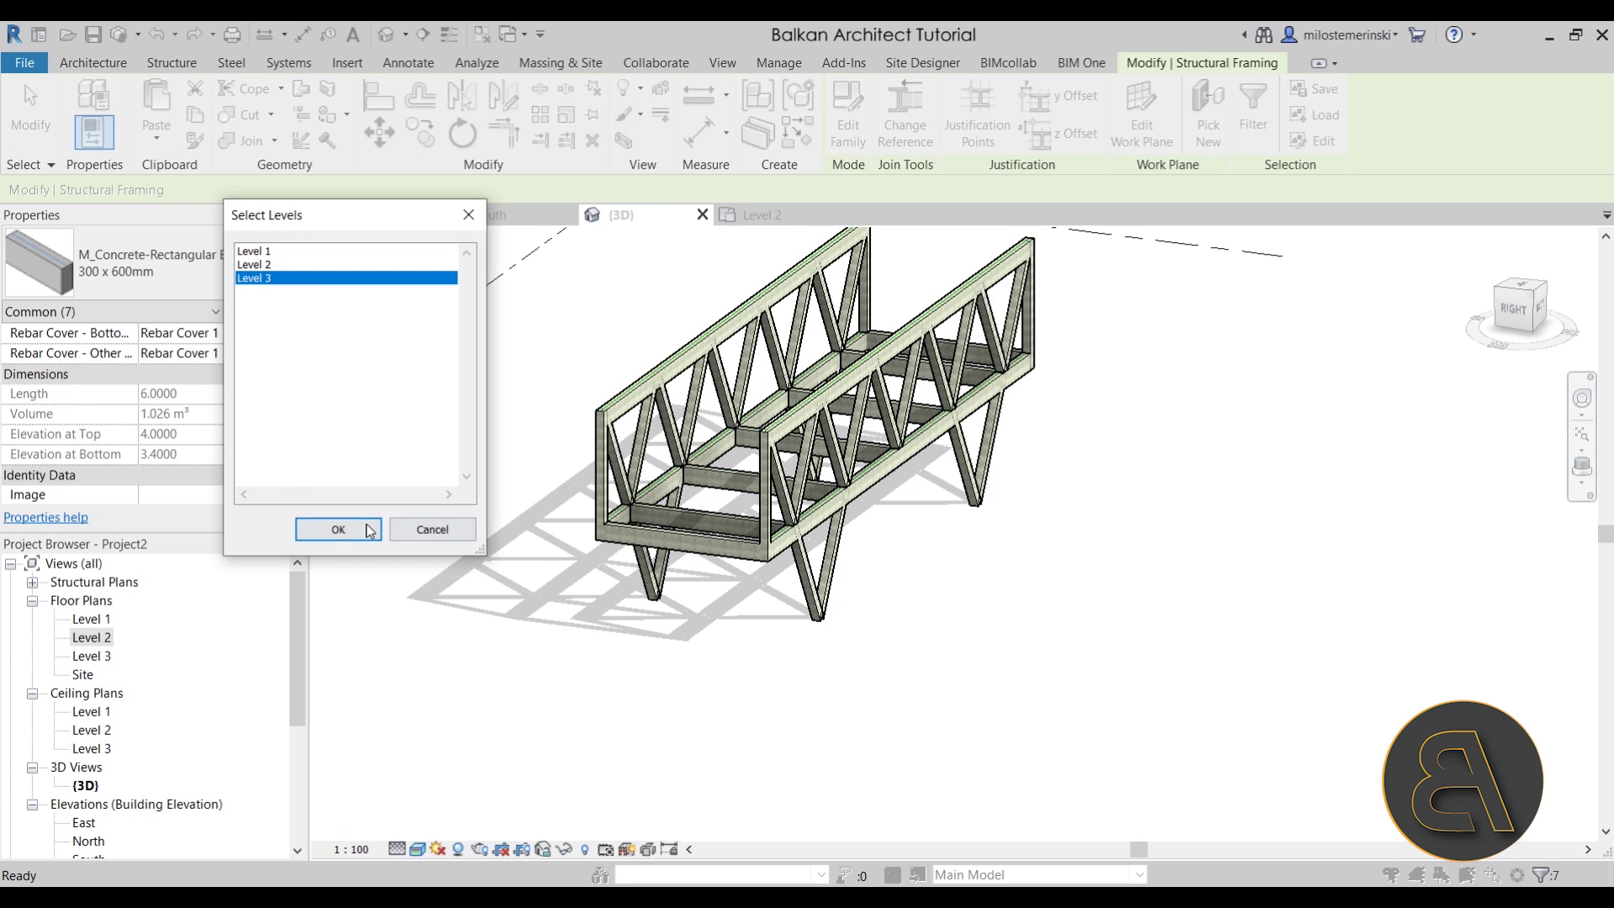
pyautogui.click(338, 529)
pyautogui.click(1002, 667)
pyautogui.keyDown('shift'); pyautogui.moveTo(1003, 667); pyautogui.dragTo(1345, 803, button='middle'); pyautogui.keyUp('shift')
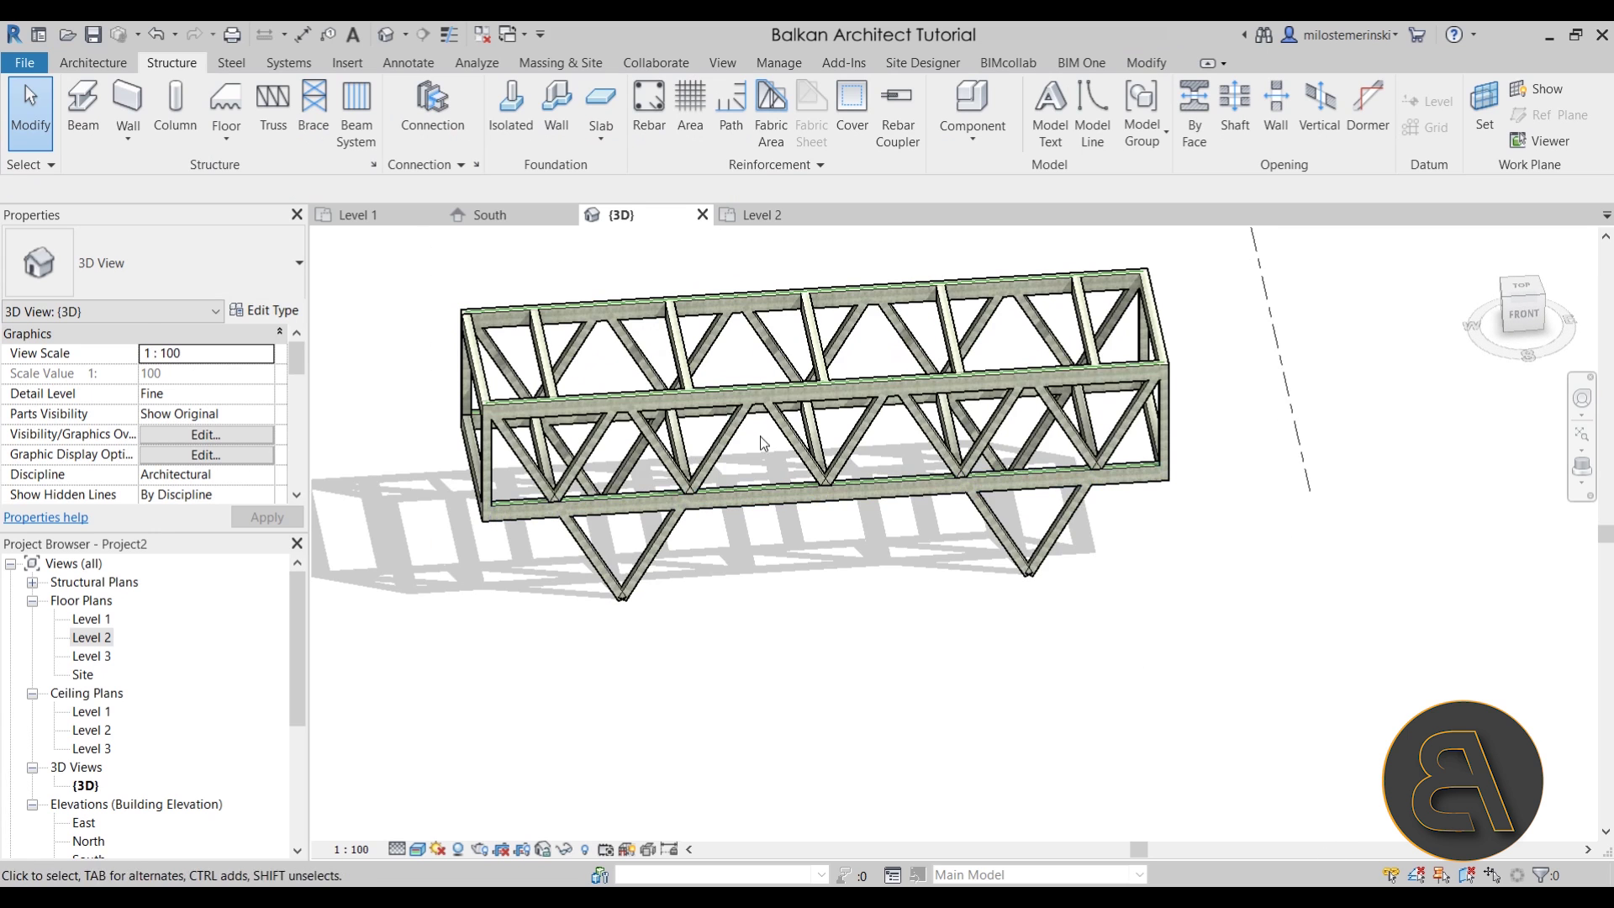
# - Open the Level 3 floor plan and set its detail level to Fine
pyautogui.click(553, 354)
pyautogui.moveTo(782, 508); pyautogui.dragTo(720, 418, button='middle')
pyautogui.scroll(3, 700, 408)
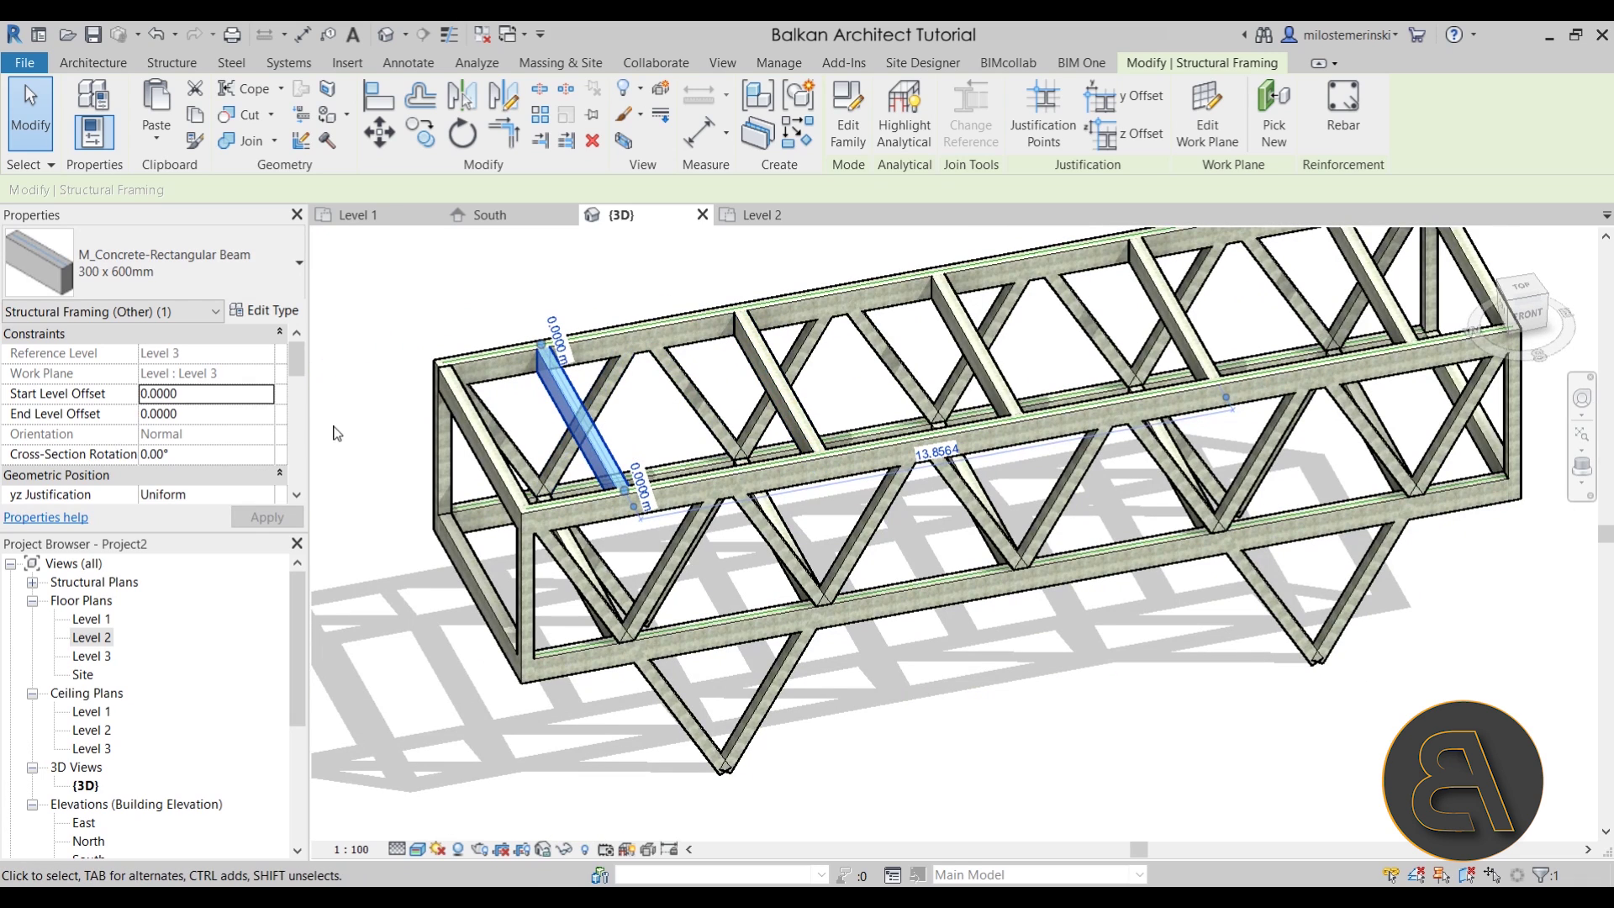
pyautogui.doubleClick(91, 657)
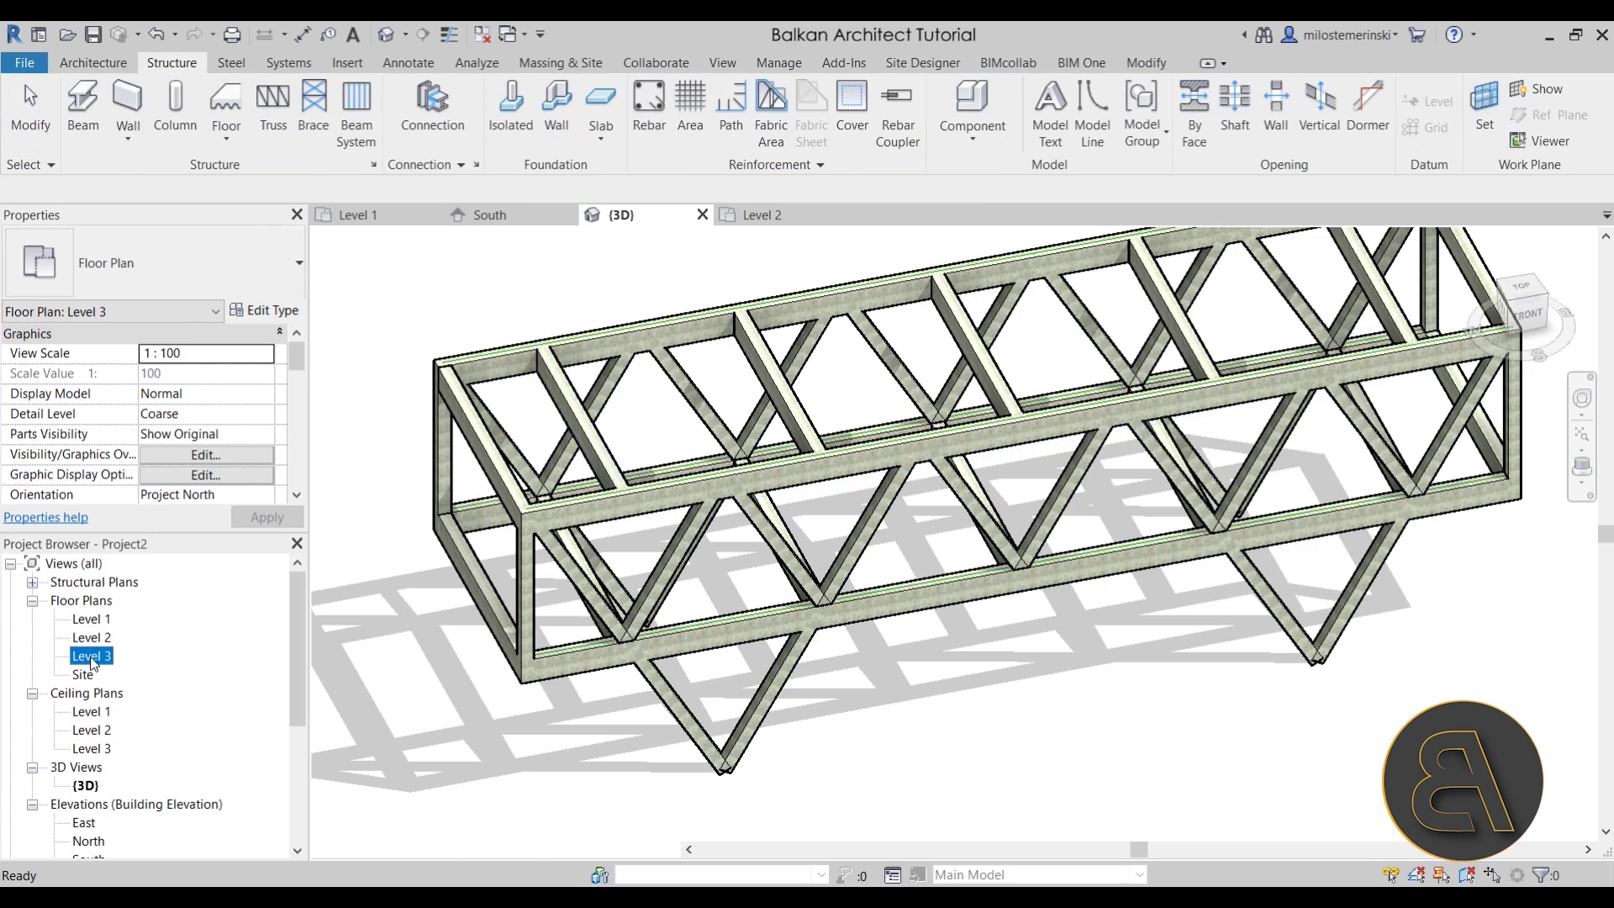
pyautogui.scroll(5, 958, 551)
pyautogui.moveTo(964, 551); pyautogui.dragTo(881, 547, button='middle')
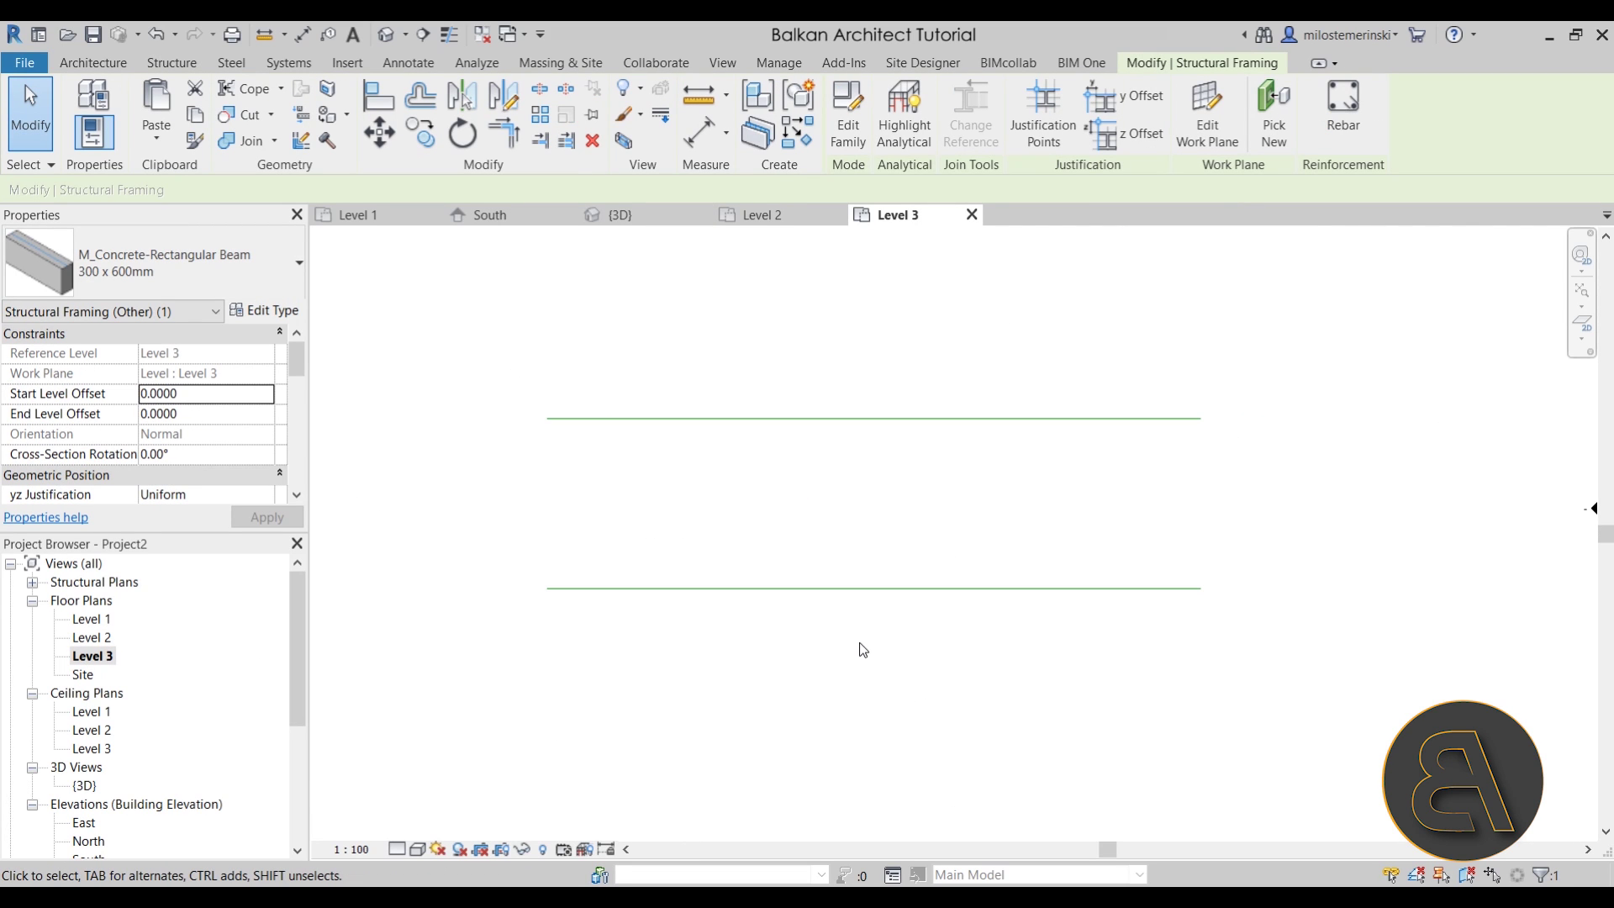
pyautogui.click(398, 849)
pyautogui.click(426, 828)
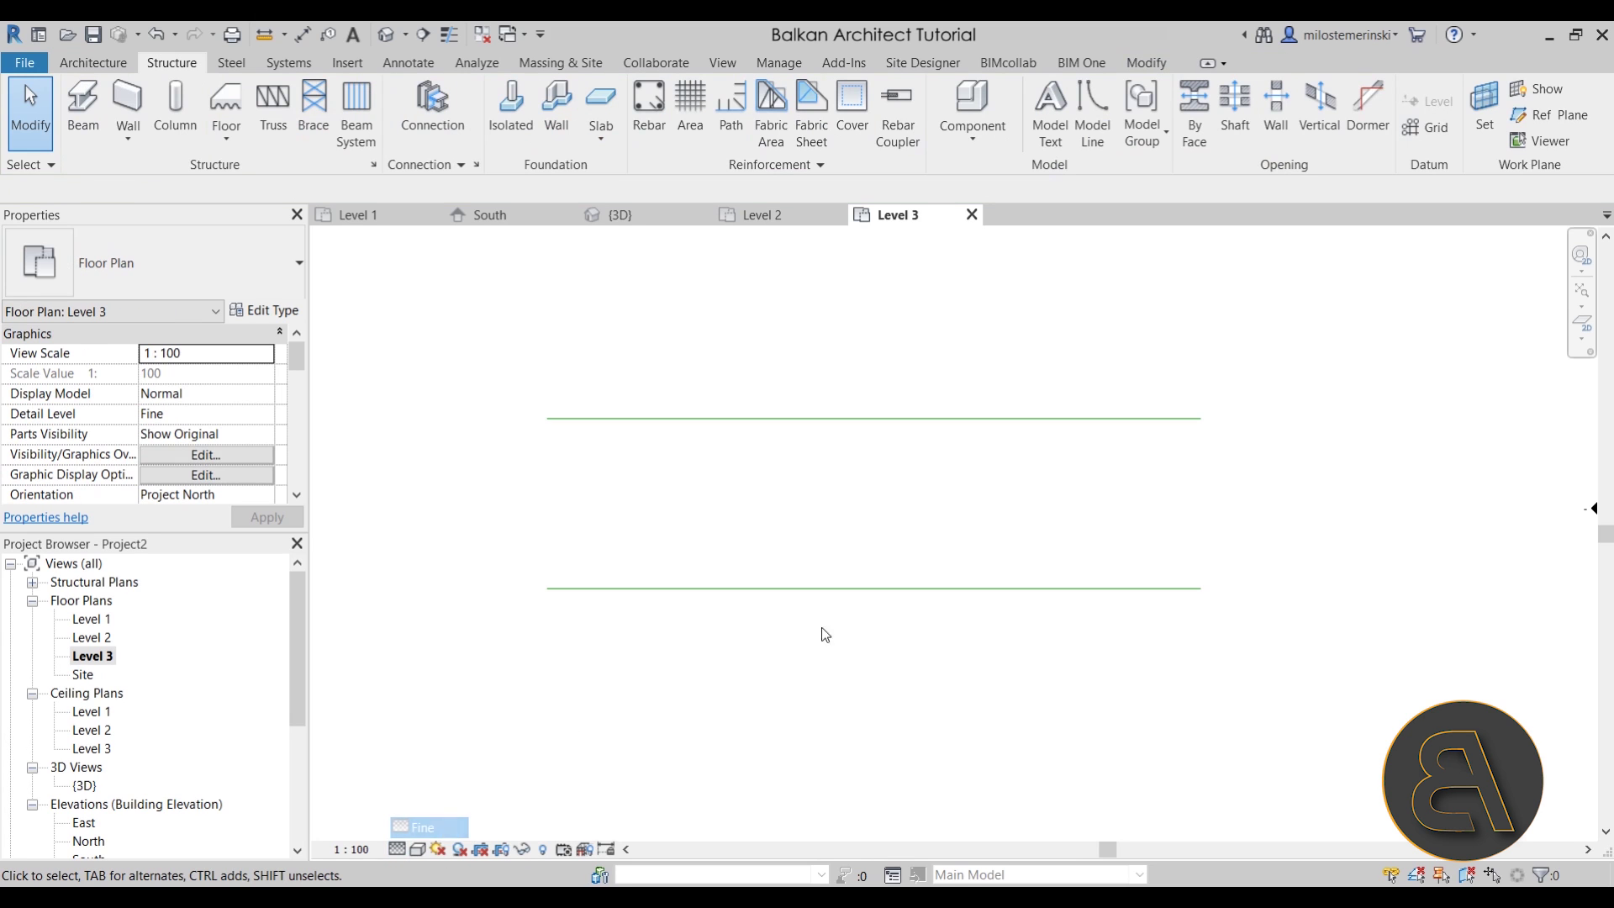
# - Set the bottom and view depth levels of the Level 3 plan's view range to Unlimited
pyautogui.scroll(-5, 252, 422)
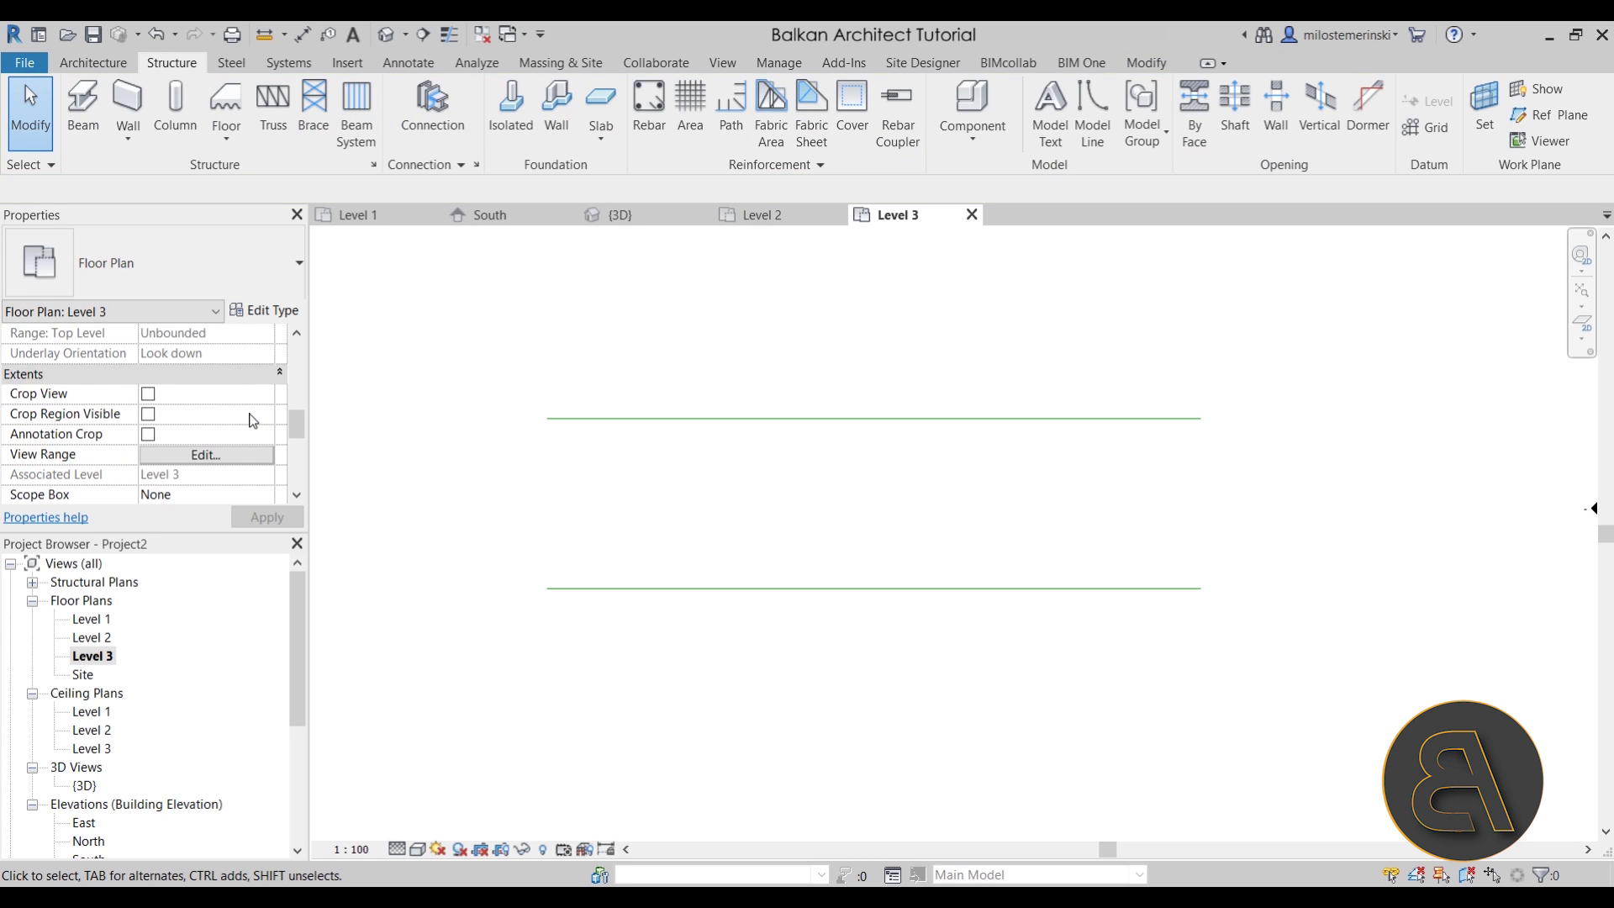
pyautogui.click(207, 414)
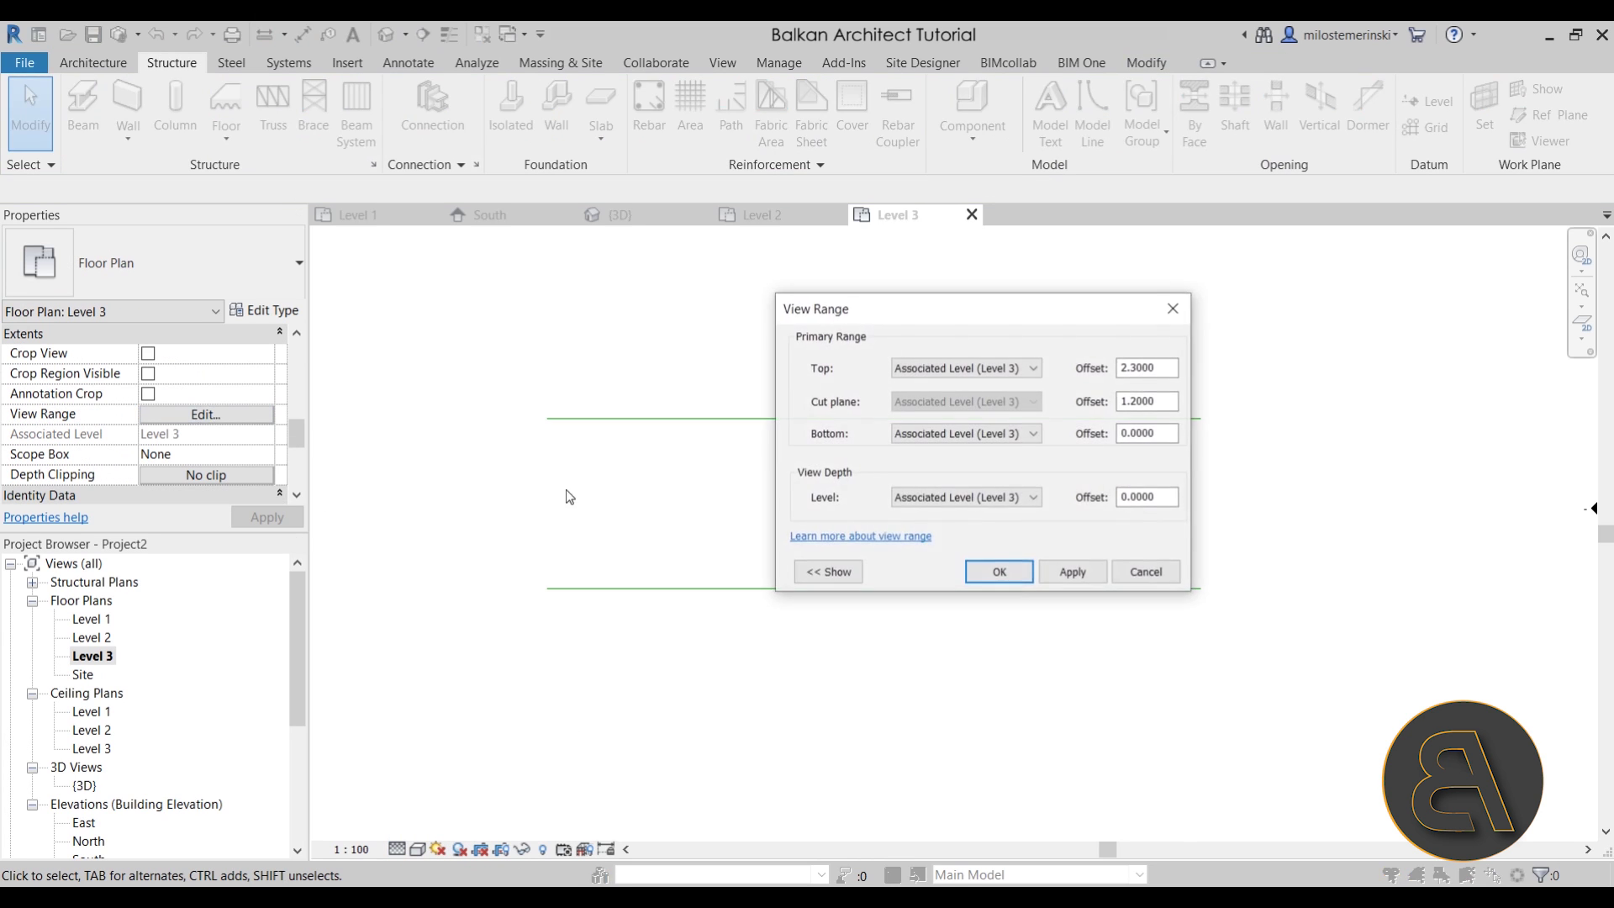
pyautogui.click(961, 435)
pyautogui.click(929, 500)
pyautogui.click(929, 499)
pyautogui.click(919, 548)
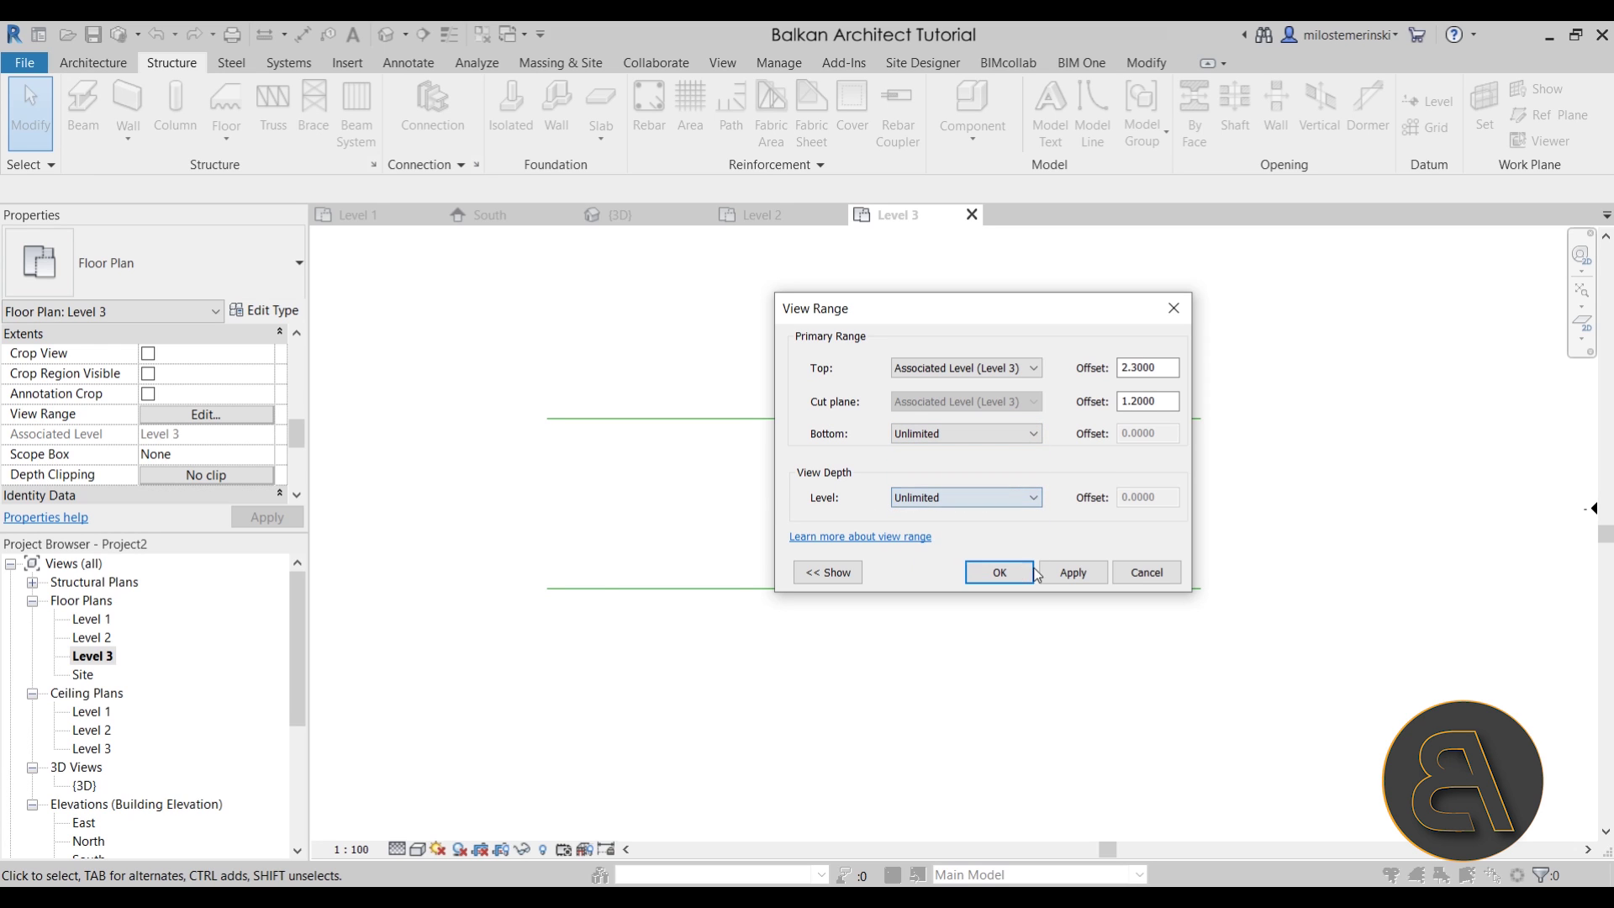
pyautogui.click(1072, 571)
pyautogui.click(990, 577)
# - Move the first intermediate Level 3 cross beam from the west end about 2.31 m east, onto the model line endpoint on the truss axis
pyautogui.scroll(3, 662, 486)
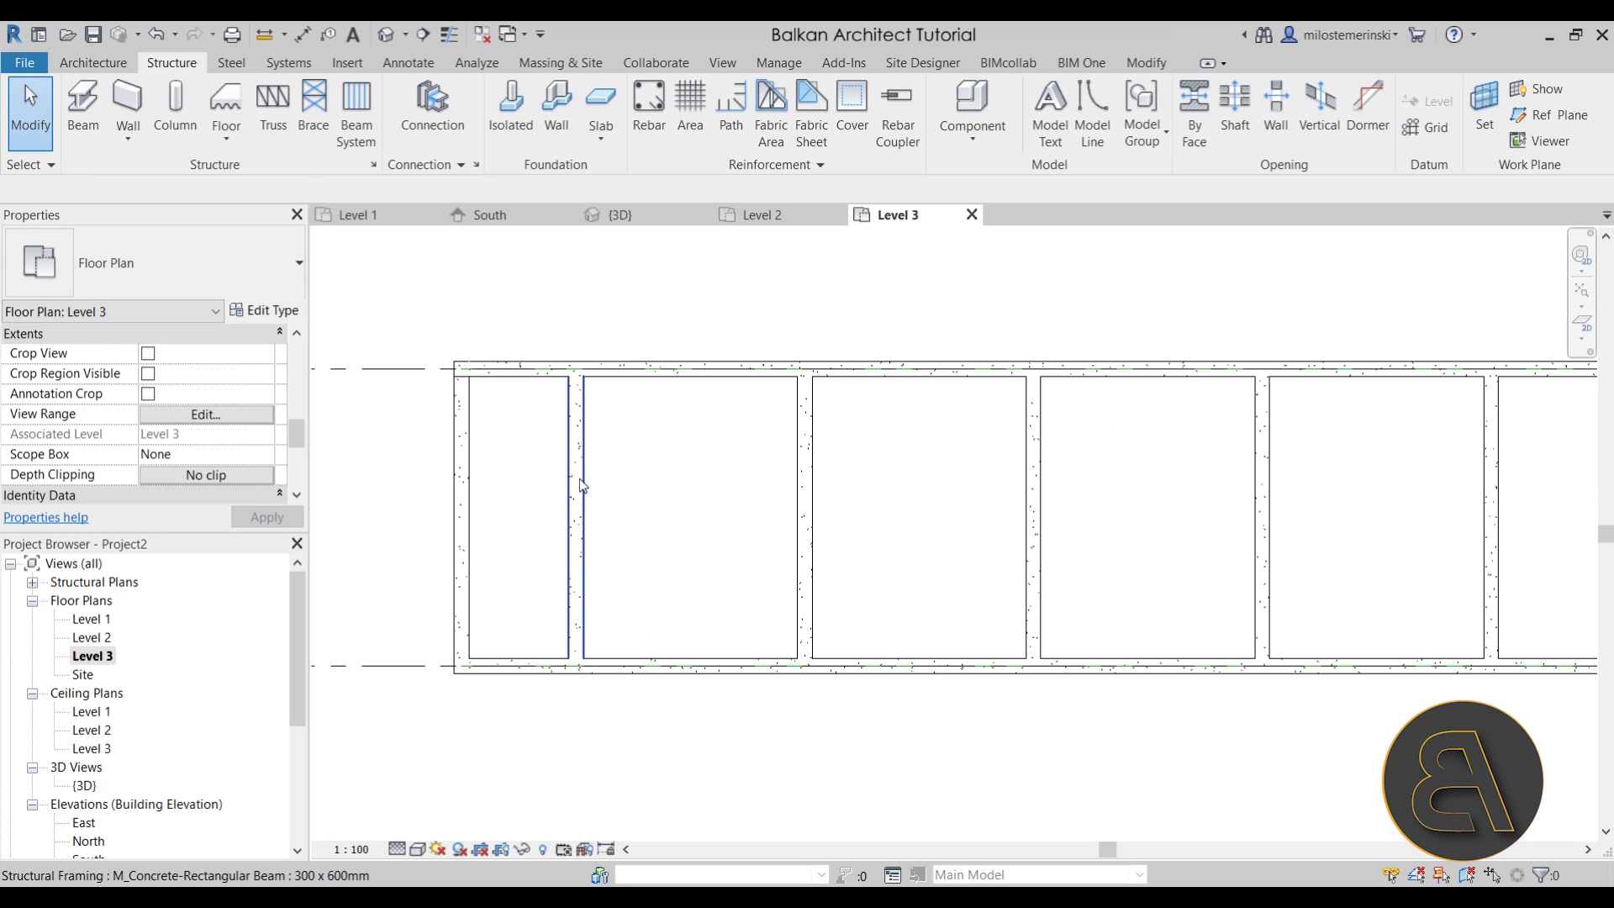
pyautogui.click(577, 505)
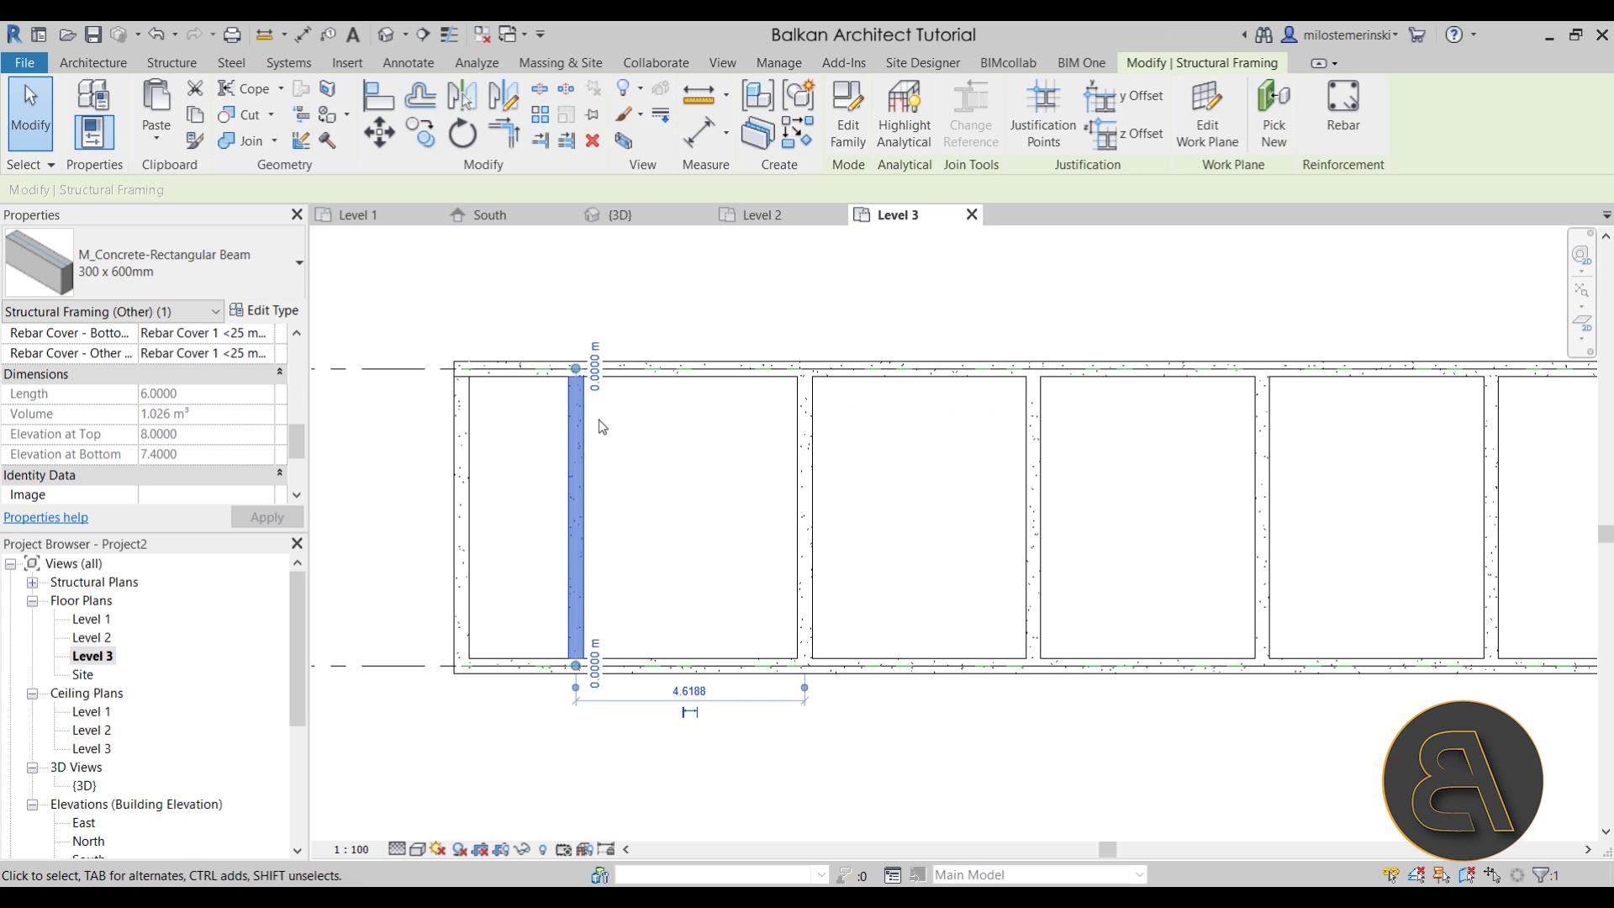
pyautogui.press('m')
pyautogui.press('v')
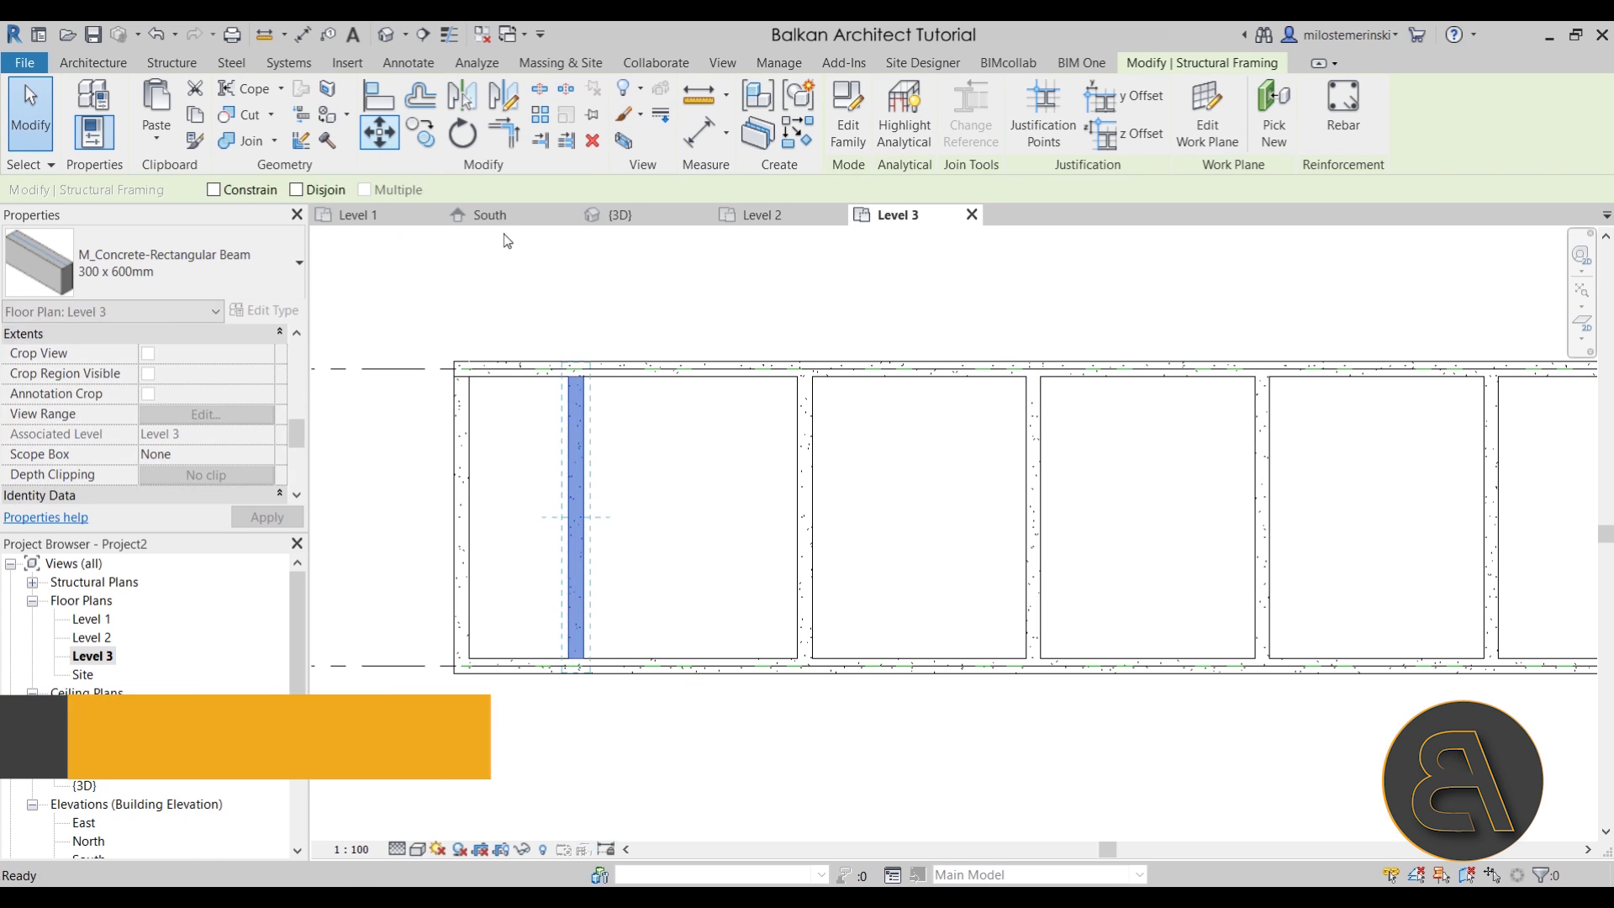
pyautogui.click(576, 365)
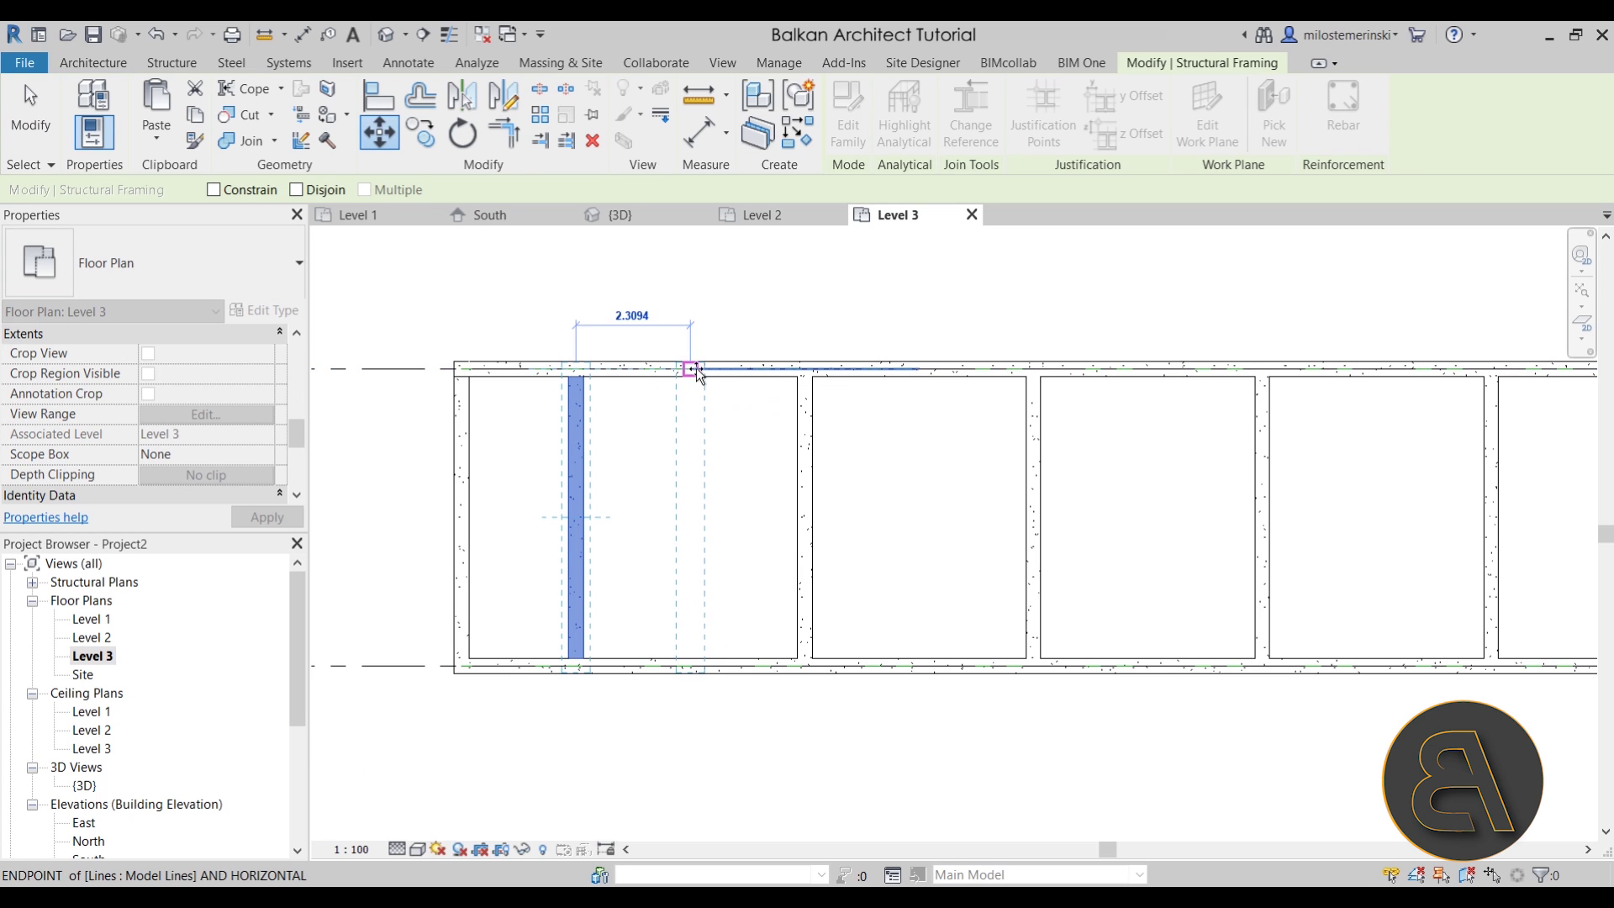
pyautogui.click(692, 369)
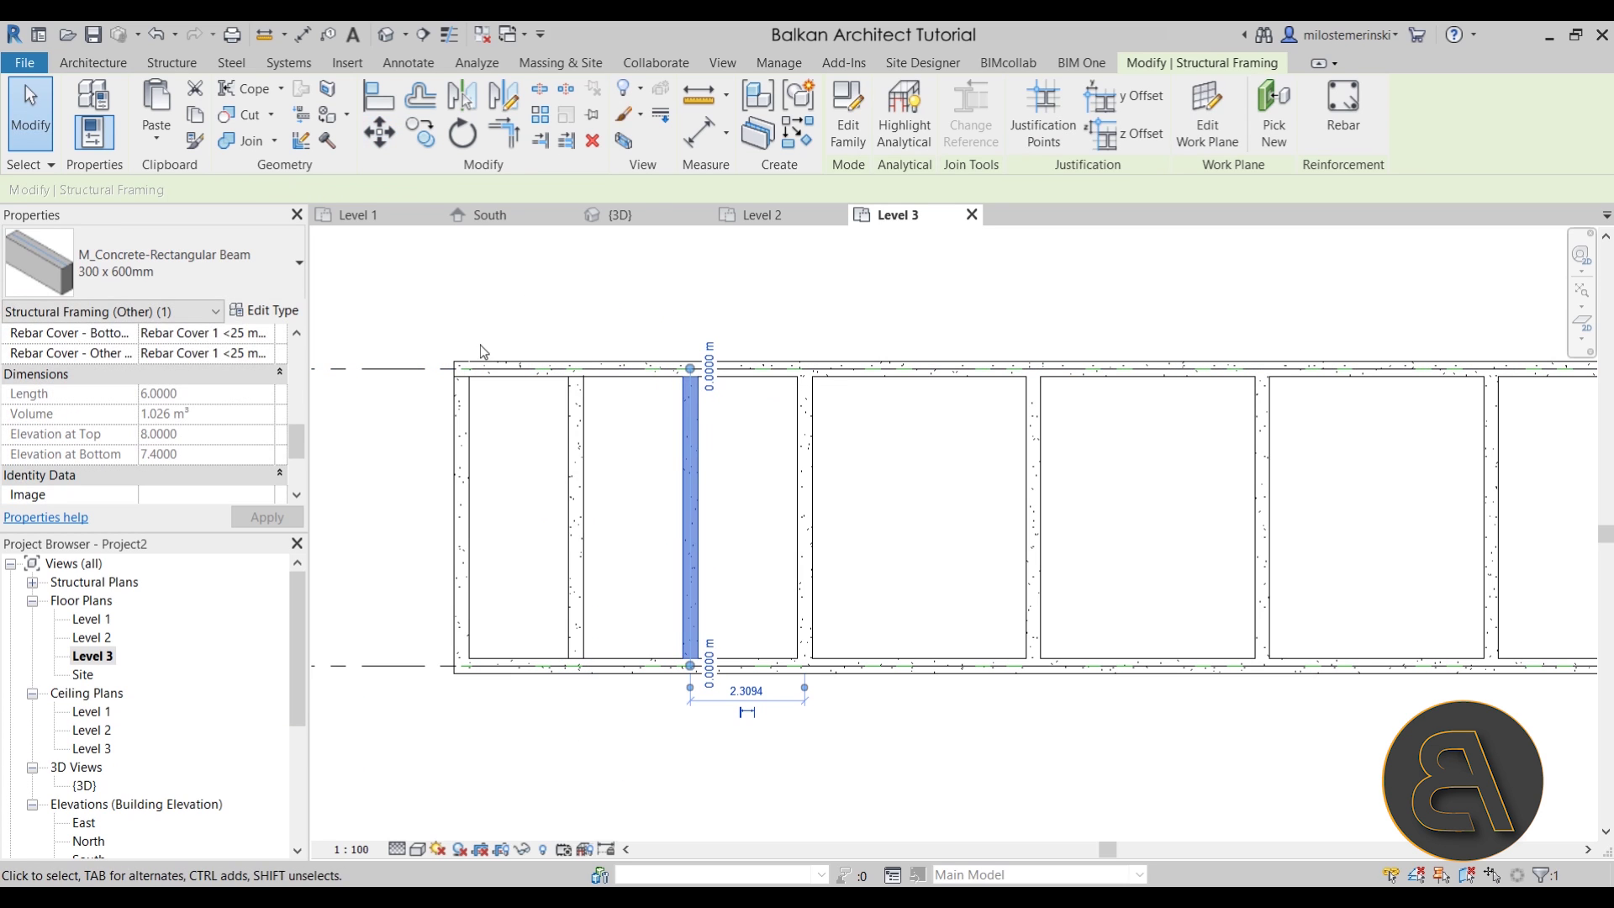
# - Move the second intermediate Level 3 cross beam from the west end about 2.31 m east along the truss axis
pyautogui.click(385, 35)
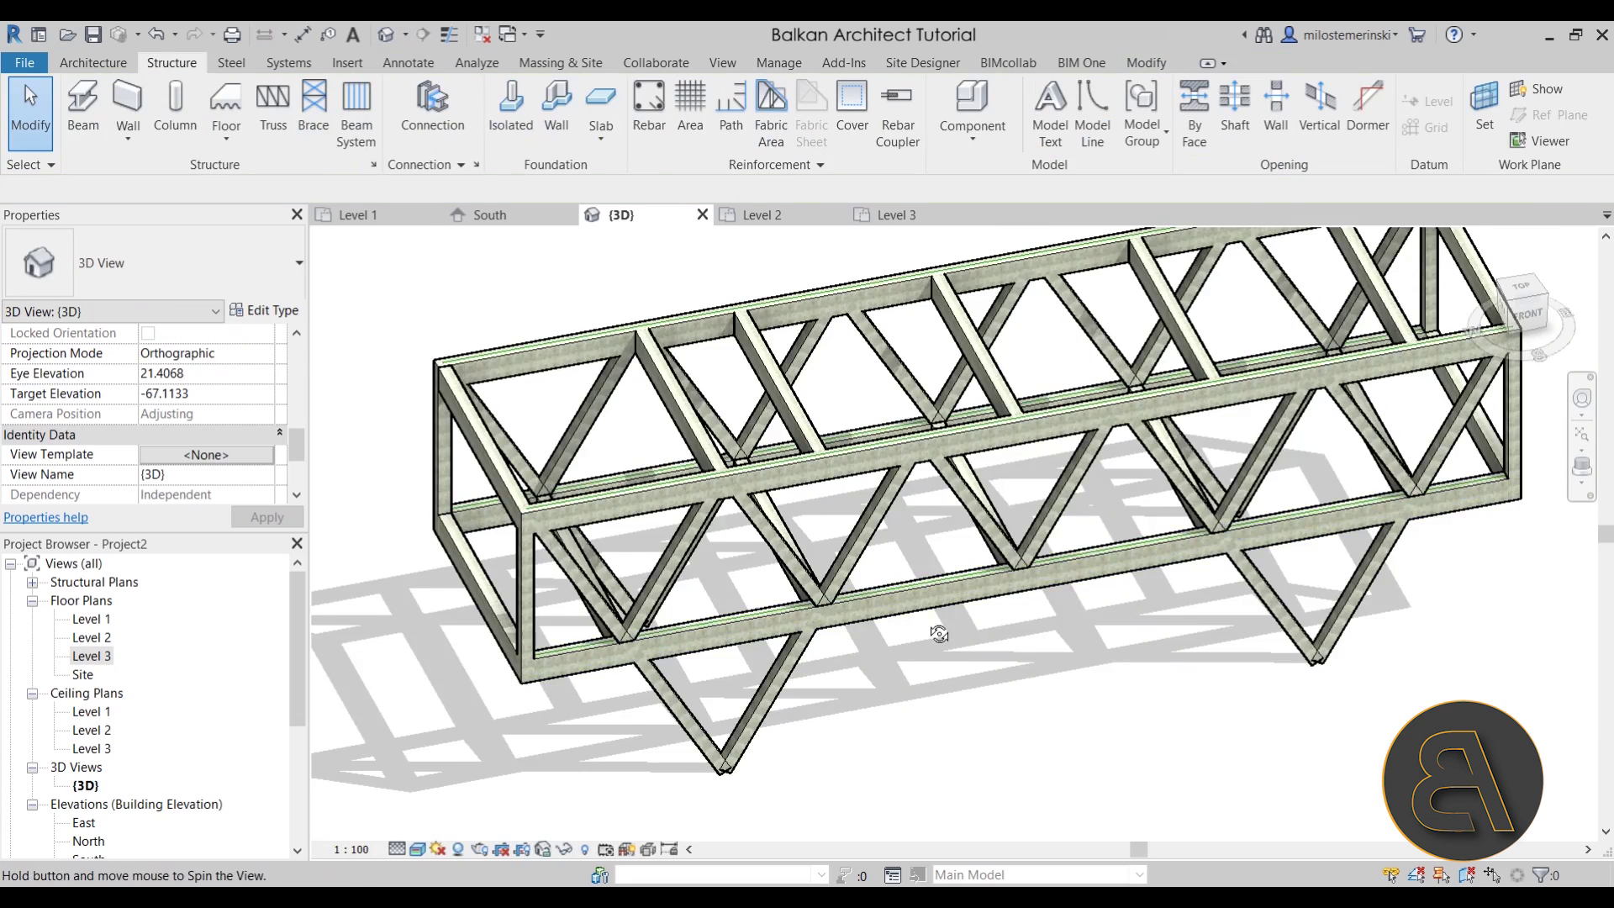
pyautogui.keyDown('shift'); pyautogui.moveTo(939, 634); pyautogui.dragTo(840, 504, button='middle'); pyautogui.keyUp('shift')
pyautogui.click(782, 383)
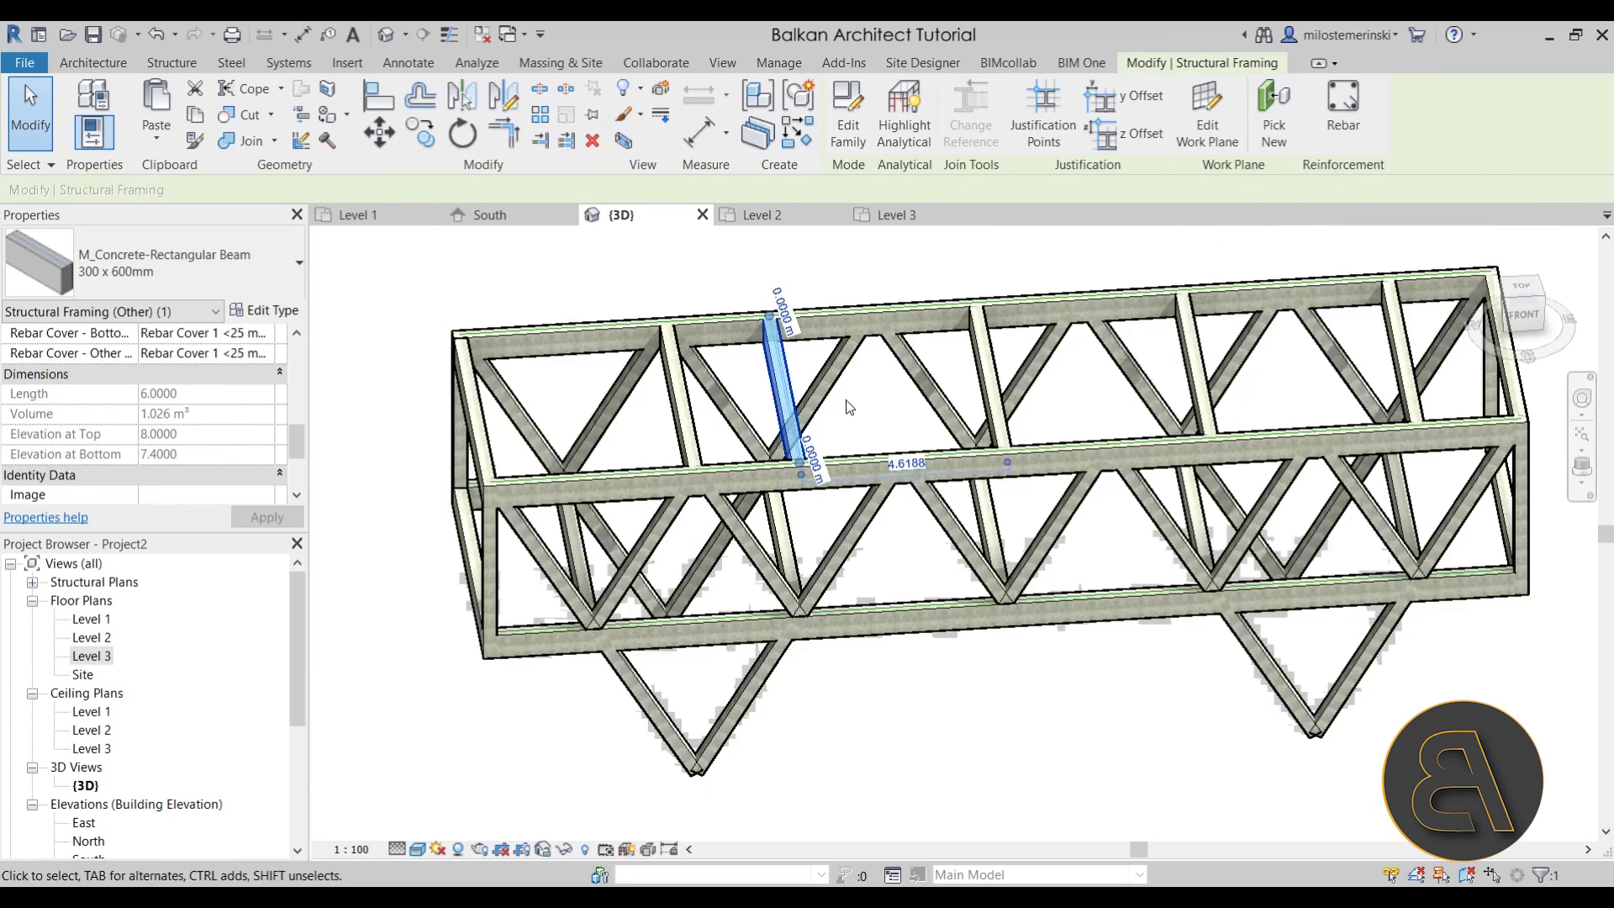
pyautogui.keyDown('shift'); pyautogui.moveTo(880, 406); pyautogui.dragTo(464, 245, button='middle'); pyautogui.keyUp('shift')
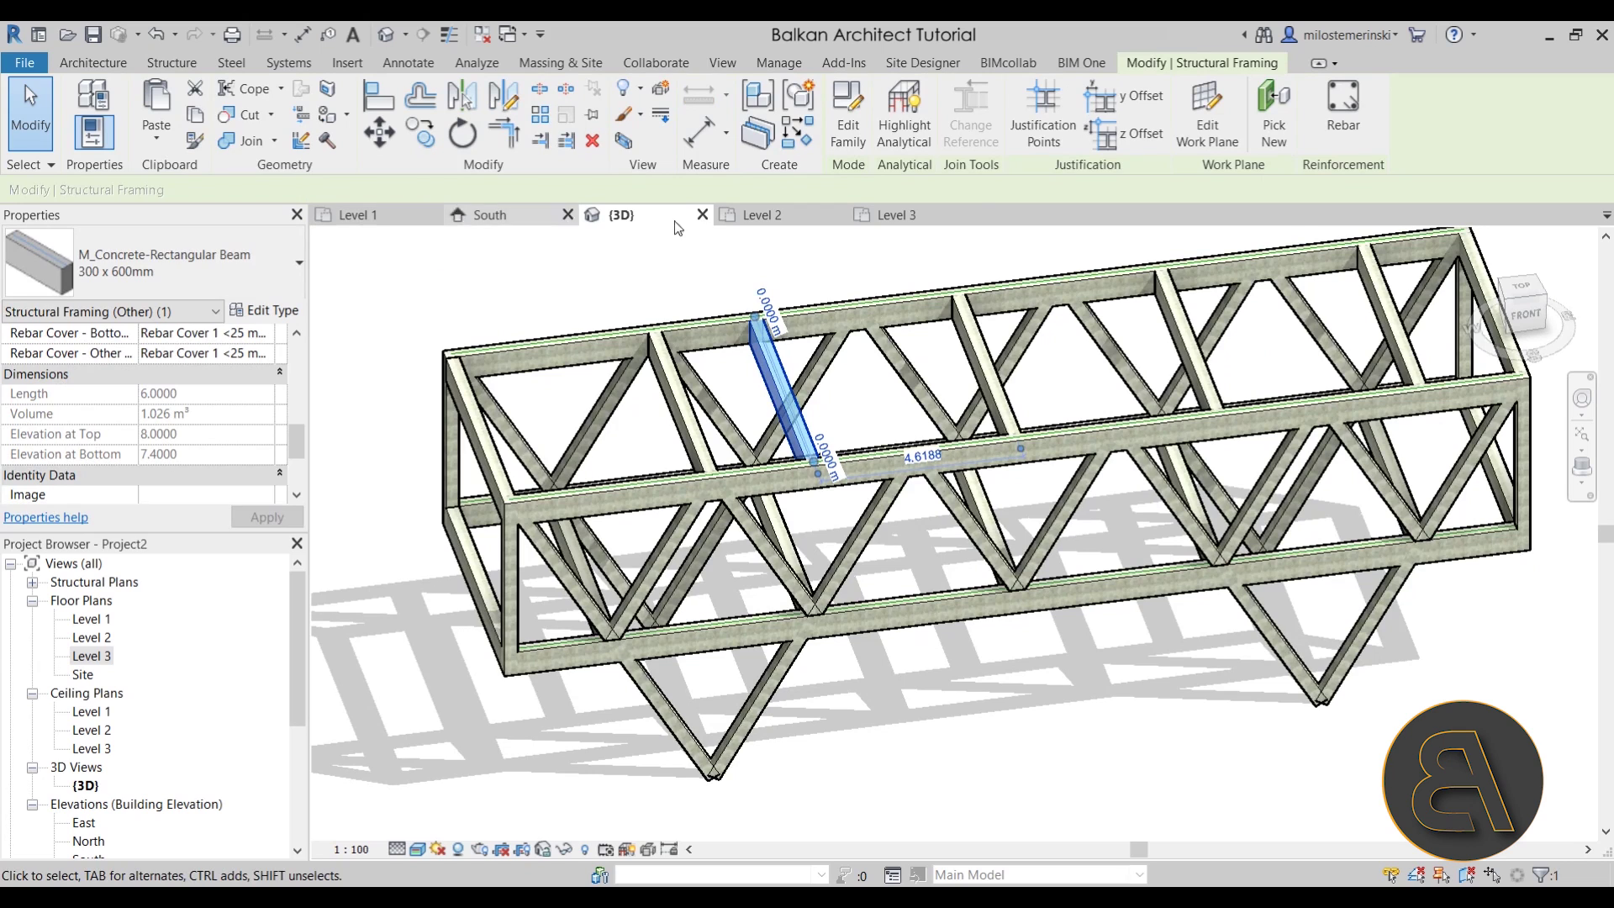
pyautogui.click(891, 216)
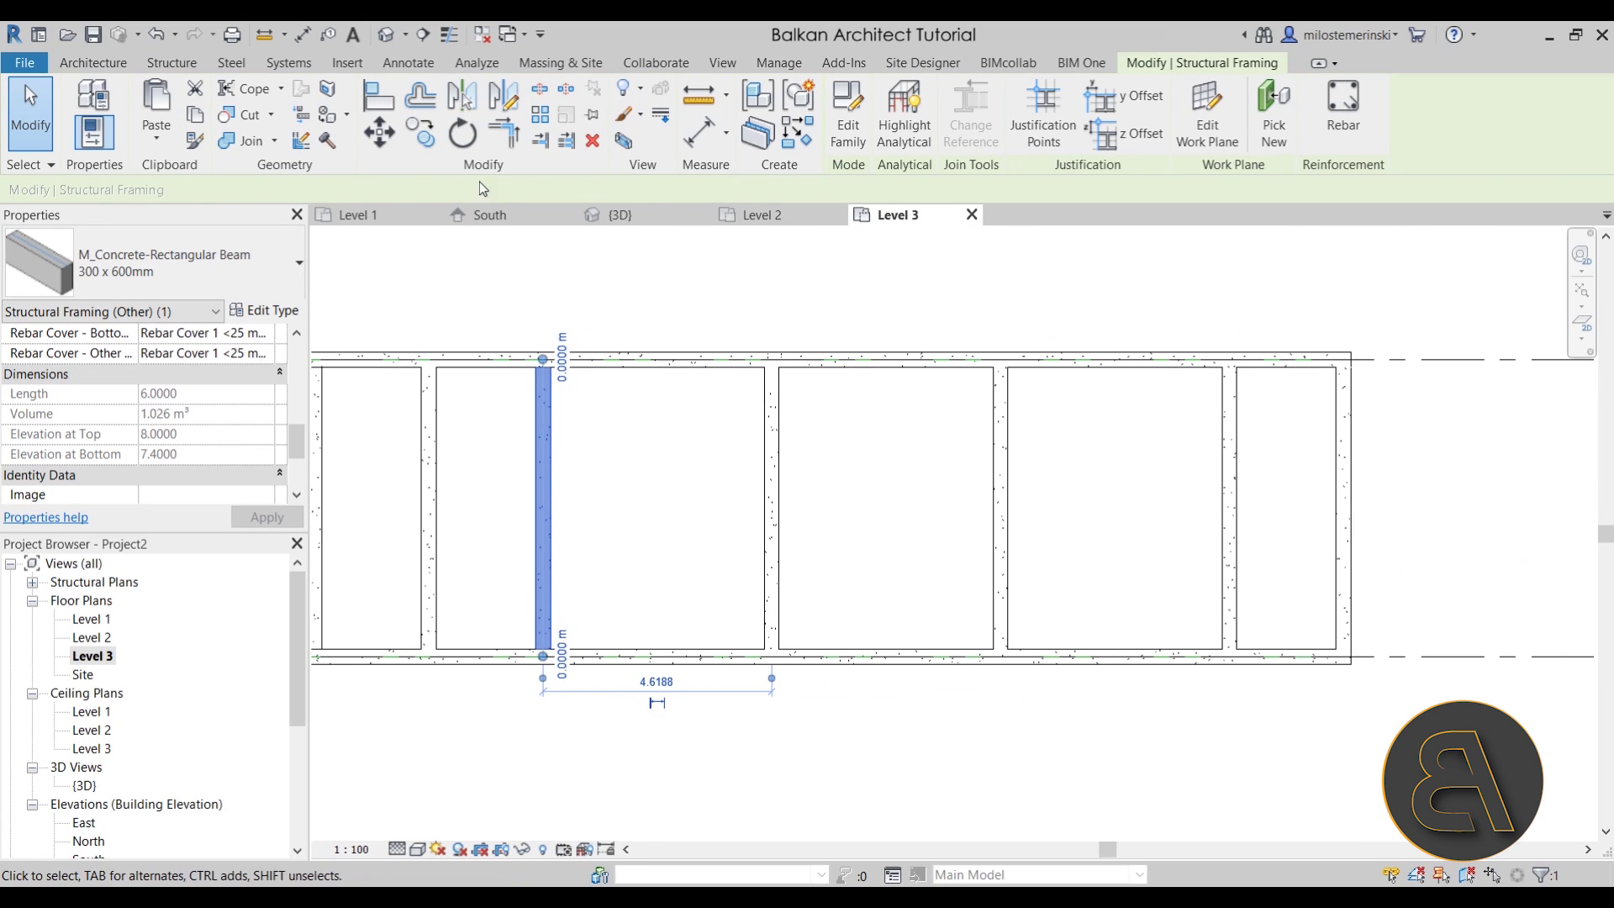
pyautogui.click(380, 132)
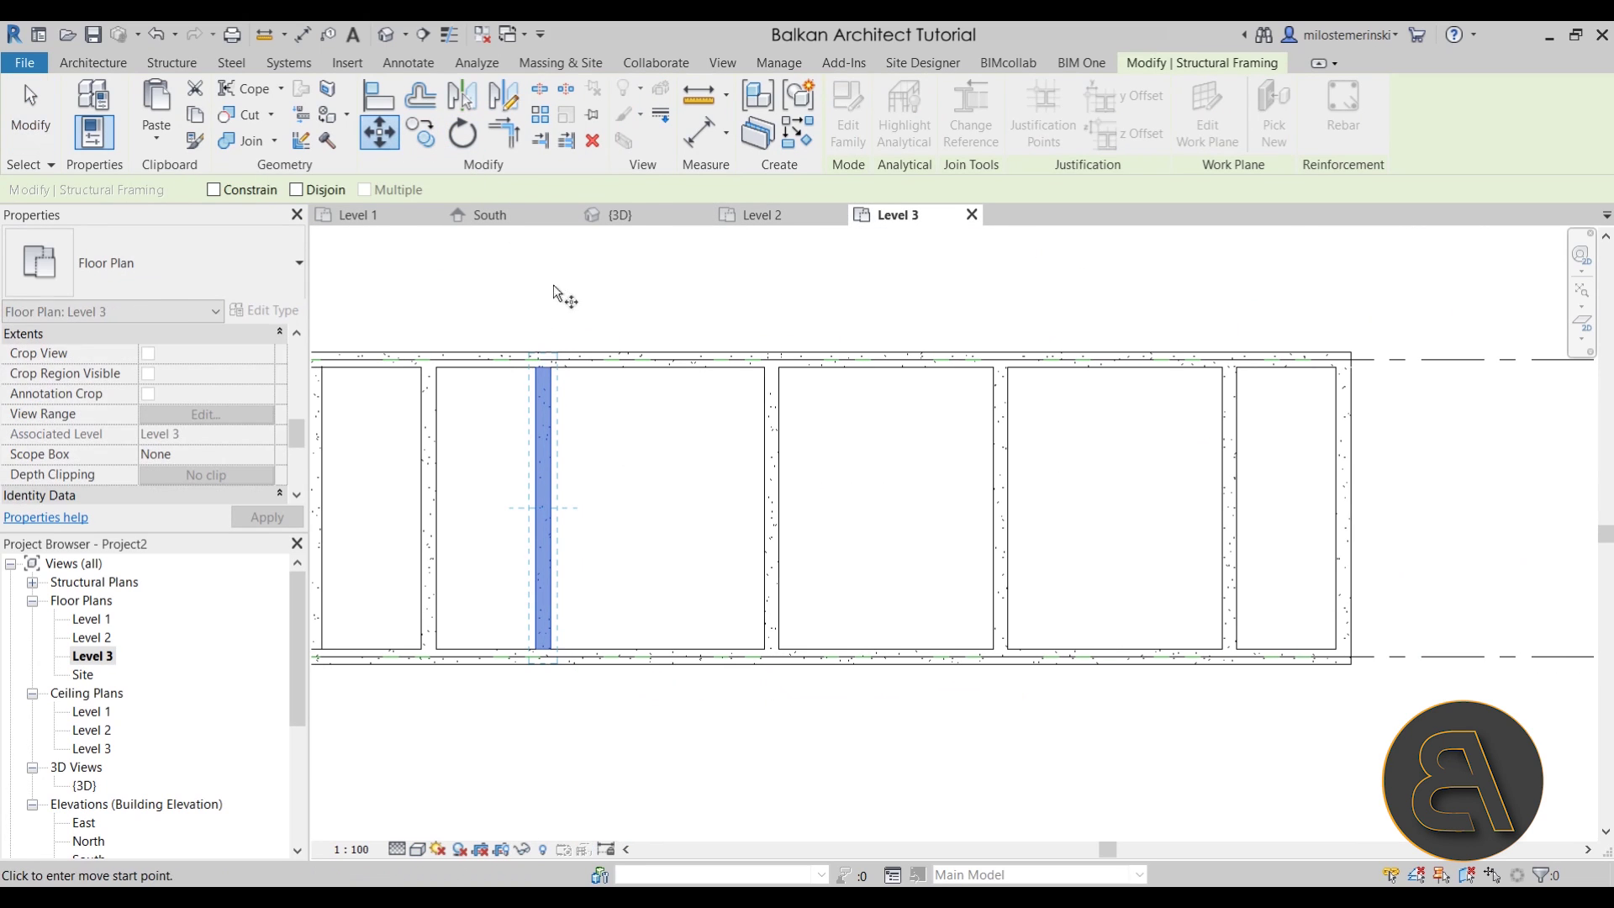
pyautogui.click(544, 359)
pyautogui.click(659, 360)
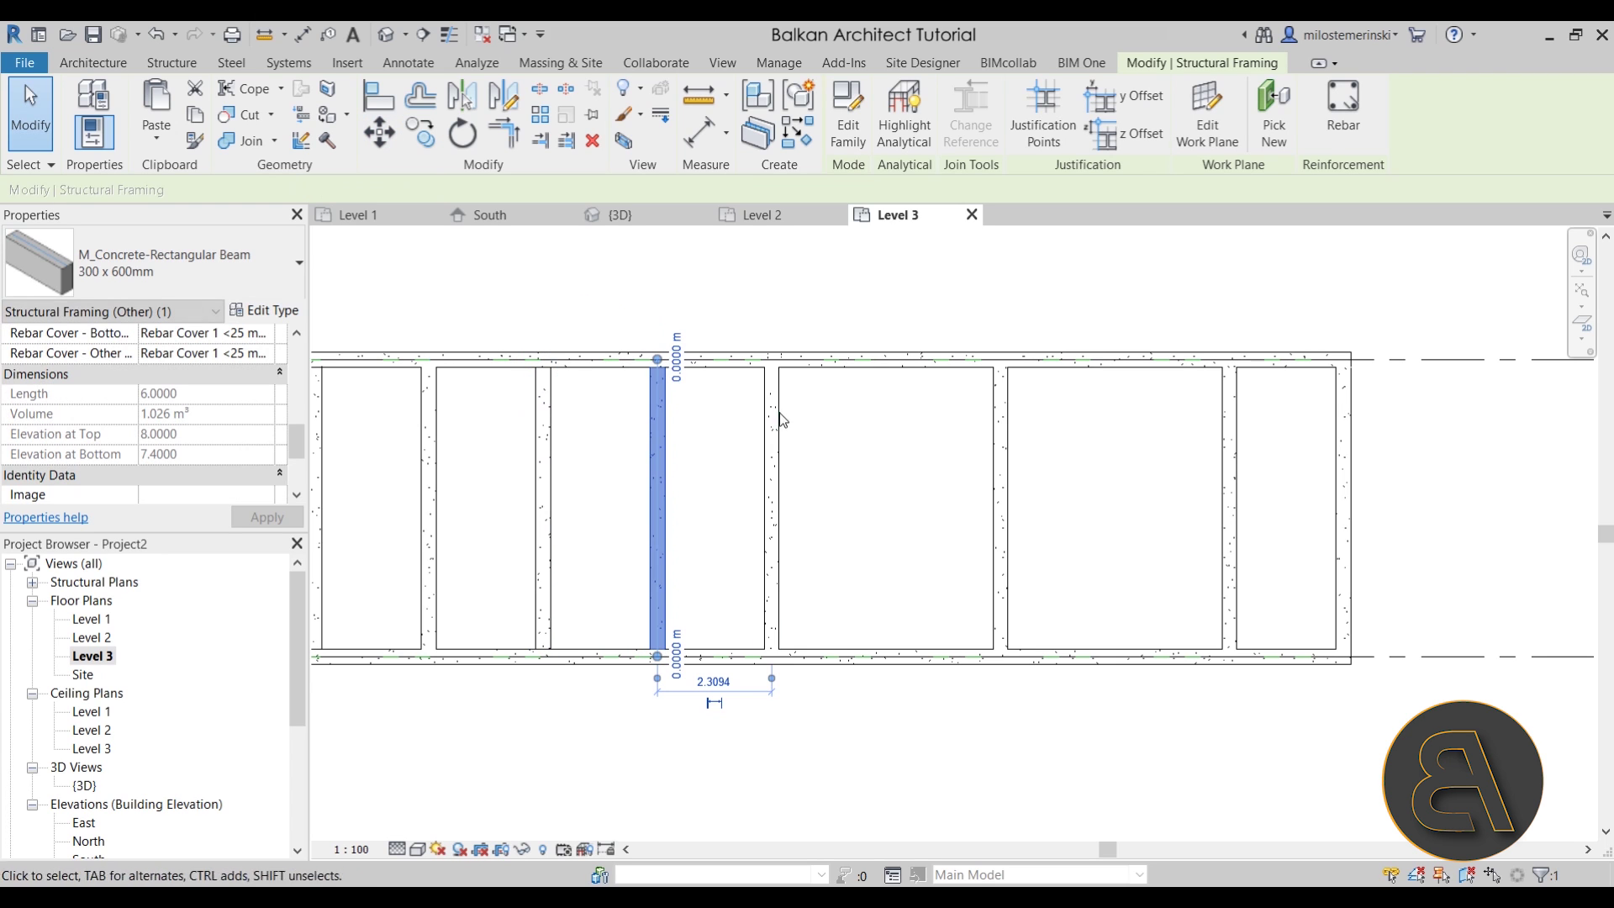
# - Move the third intermediate Level 3 cross beam from the west end about 2.31 m east, onto the model line endpoint
pyautogui.hotkey('ctrl', 'z')
pyautogui.press('m')
pyautogui.press('v')
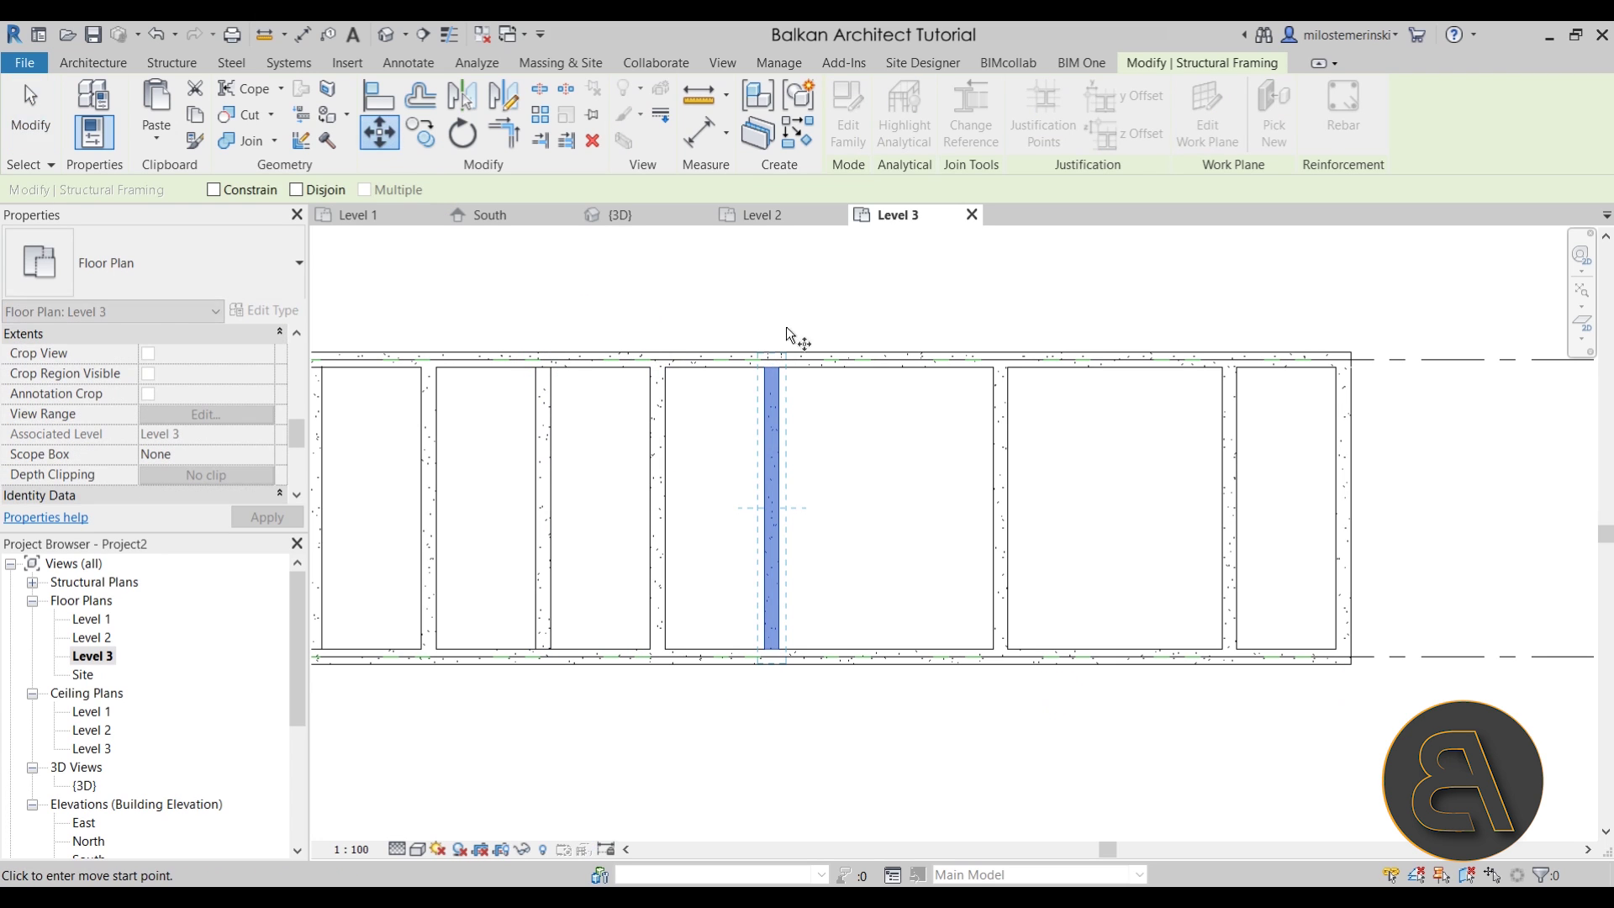
pyautogui.click(773, 361)
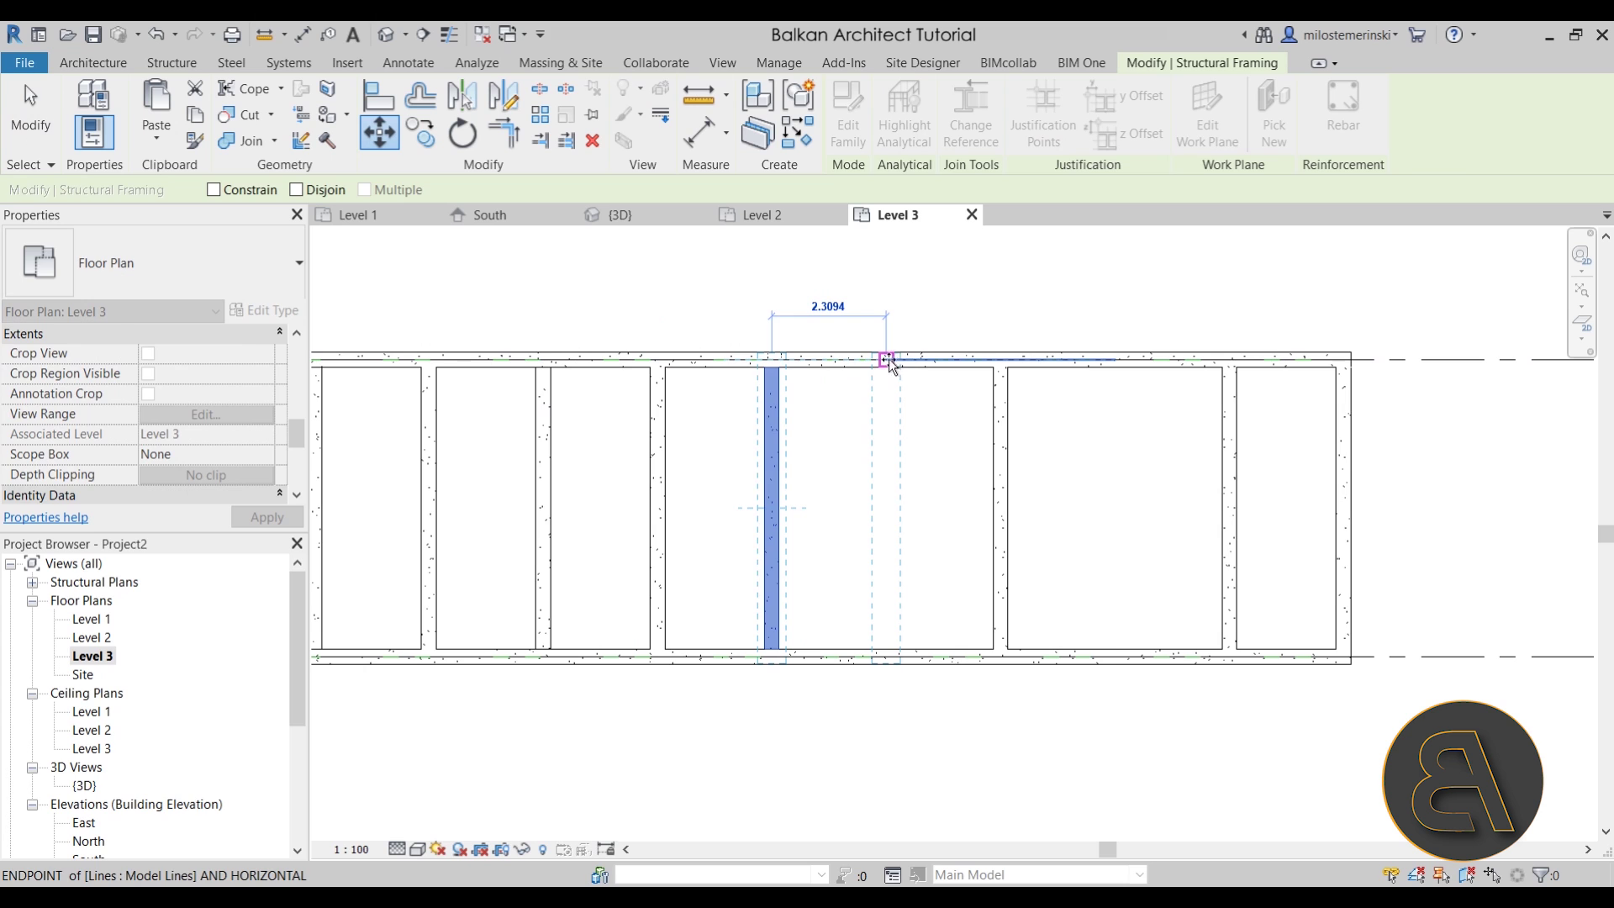
pyautogui.click(889, 358)
# - Try to move the fourth intermediate Level 3 cross beam from the west end eastward along the truss axis
pyautogui.moveTo(1069, 454); pyautogui.dragTo(852, 447, button='middle')
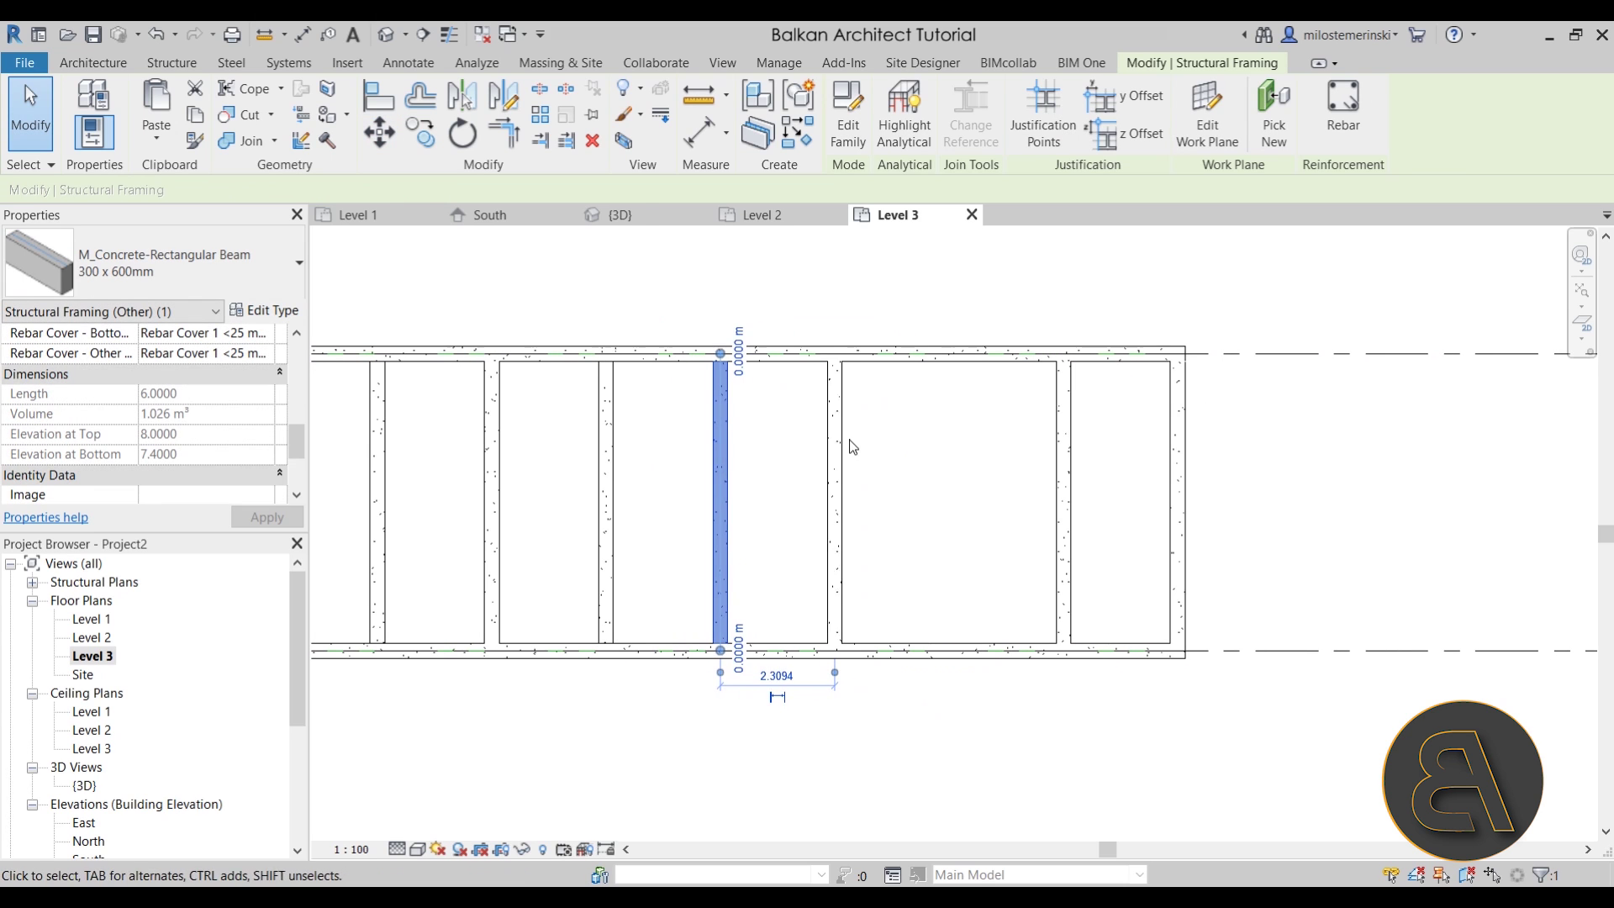
pyautogui.click(389, 148)
pyautogui.click(836, 353)
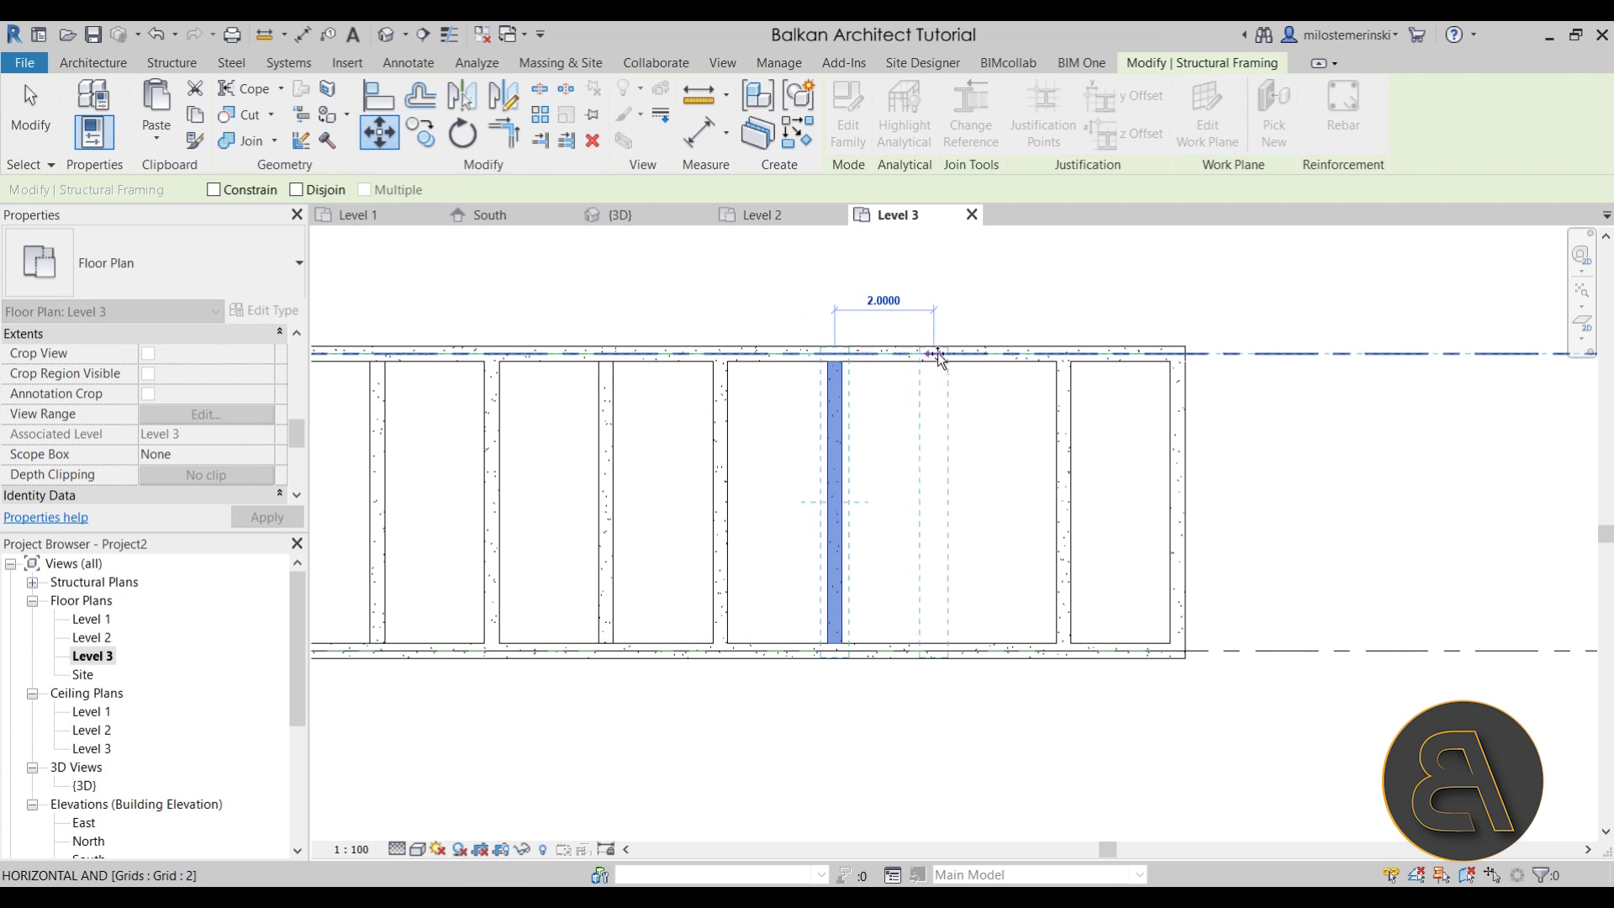
pyautogui.click(954, 354)
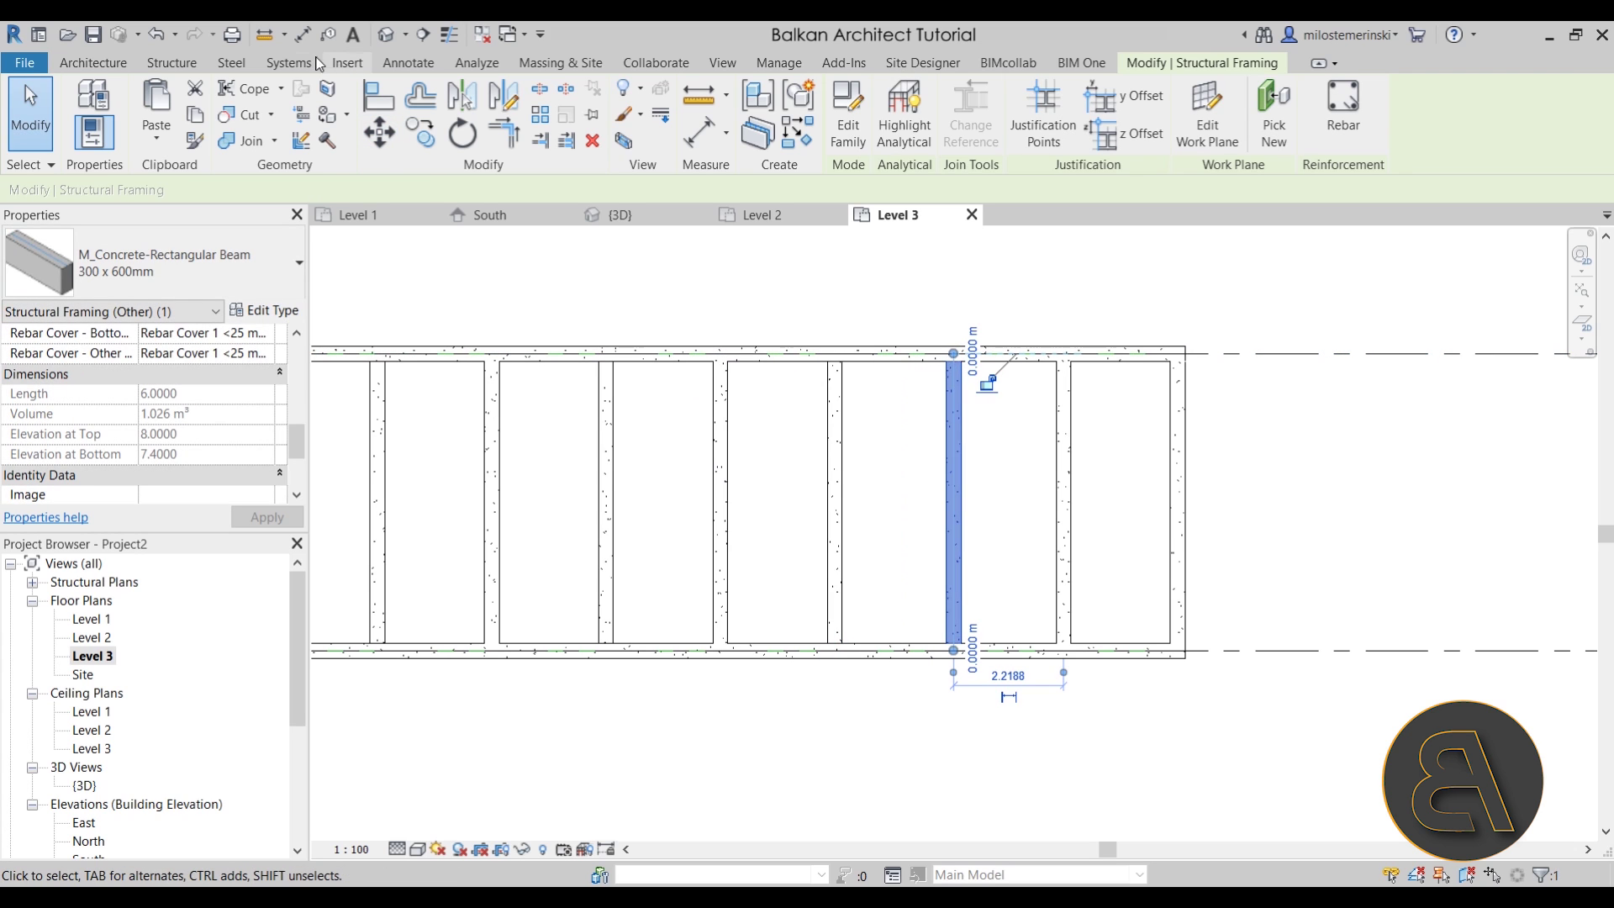
pyautogui.press('Escape')
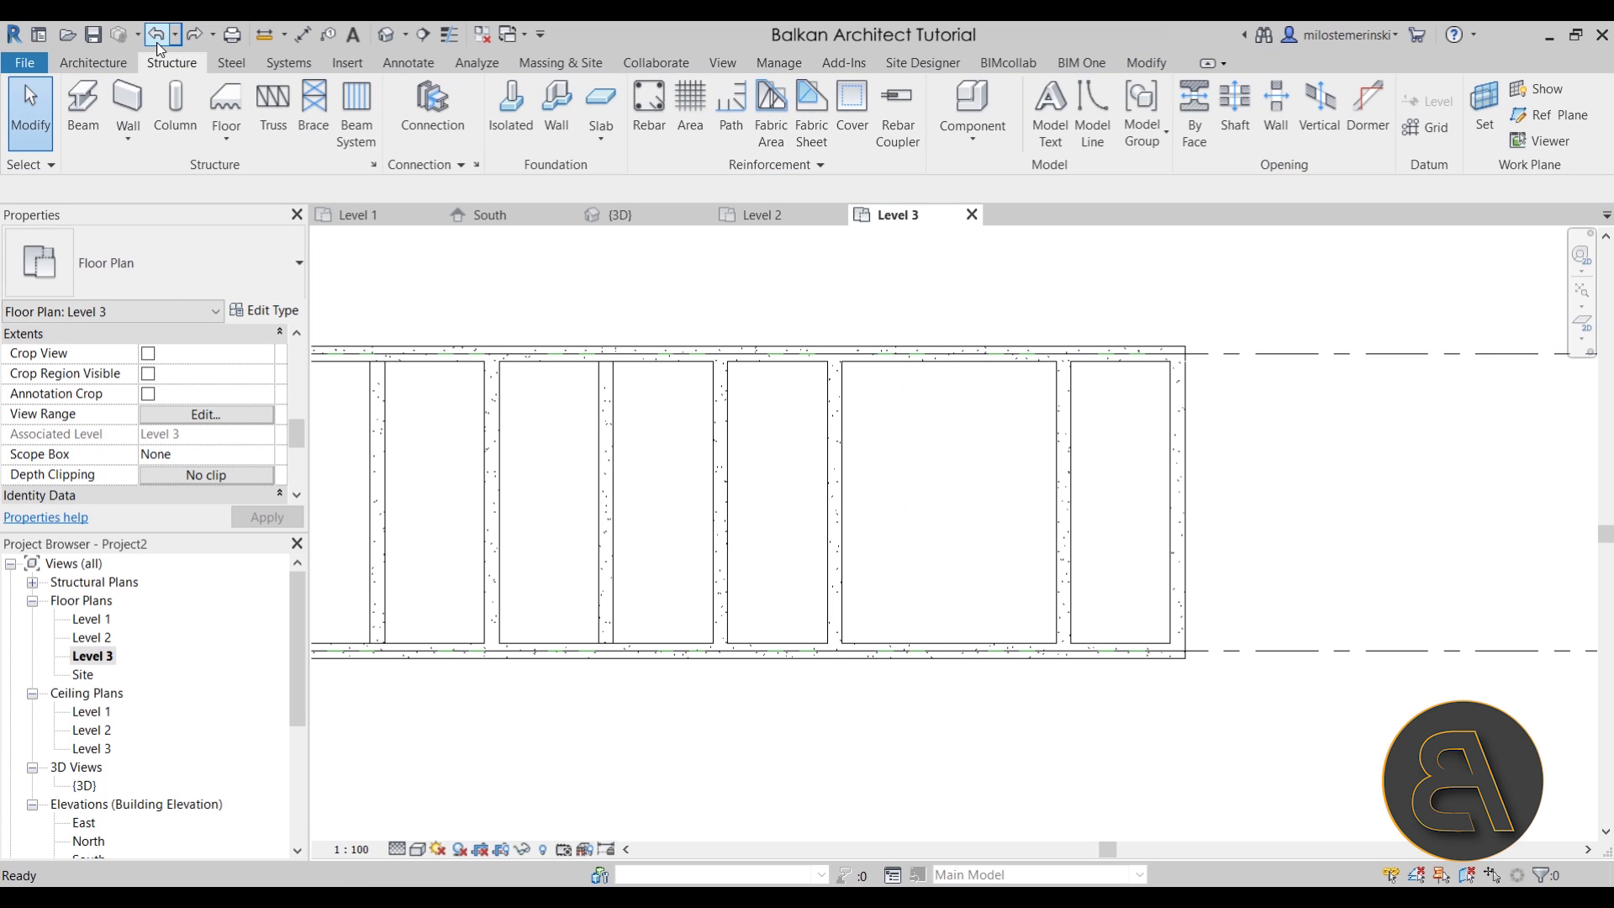
# - Move the fourth intermediate Level 3 cross beam from the west end about 2.31 m east, snapping to the model line endpoint
pyautogui.click(836, 388)
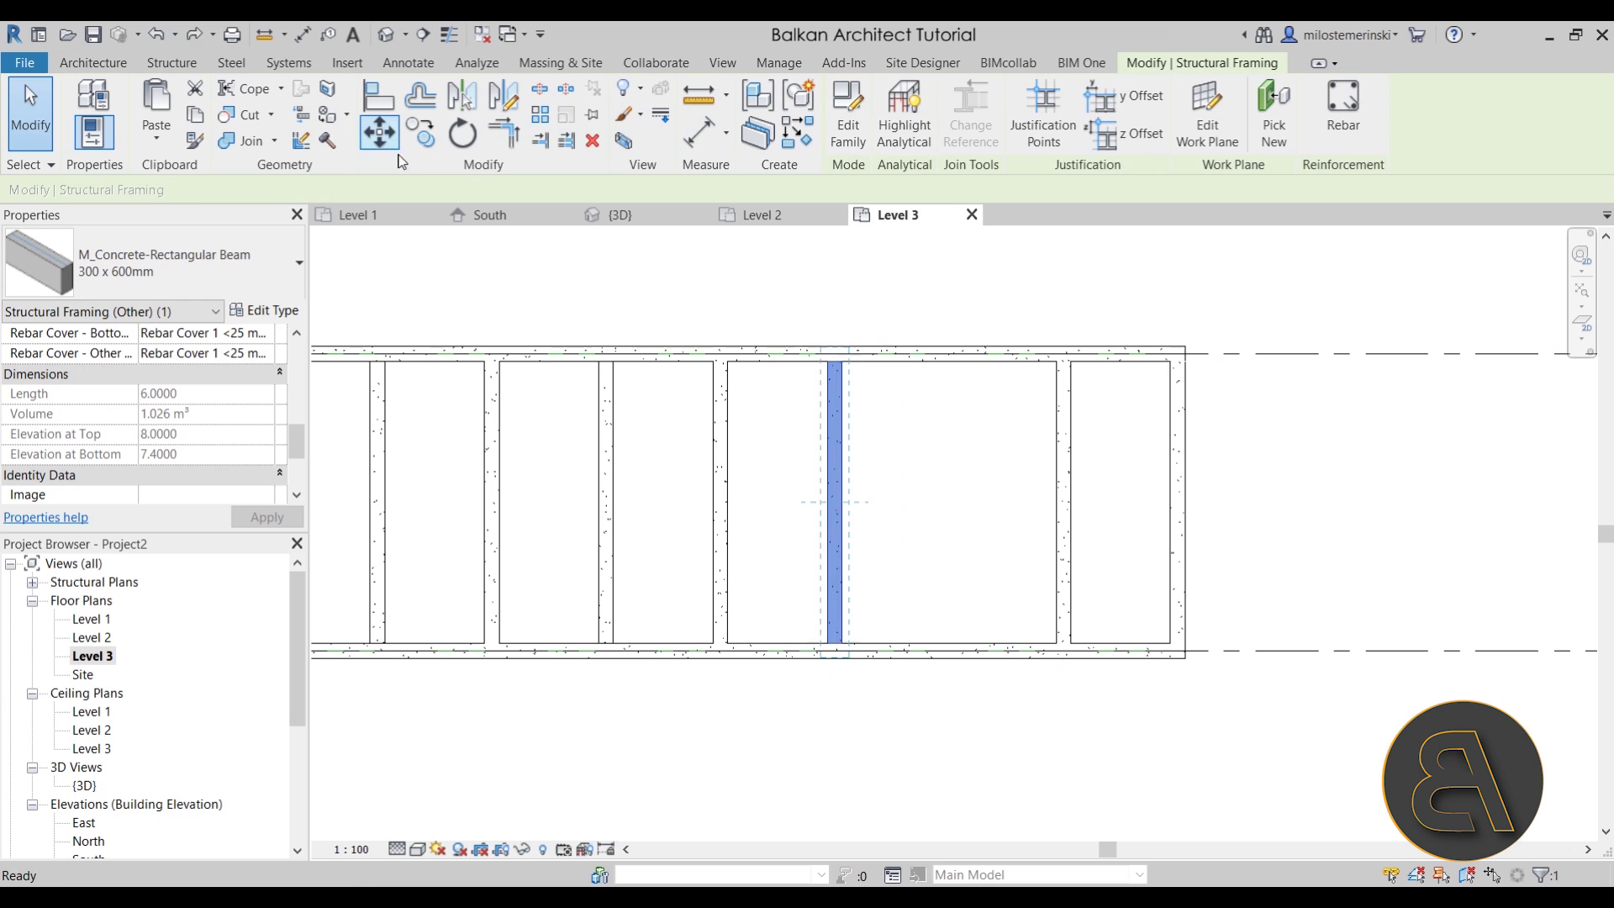
pyautogui.press('m')
pyautogui.press('v')
pyautogui.click(834, 351)
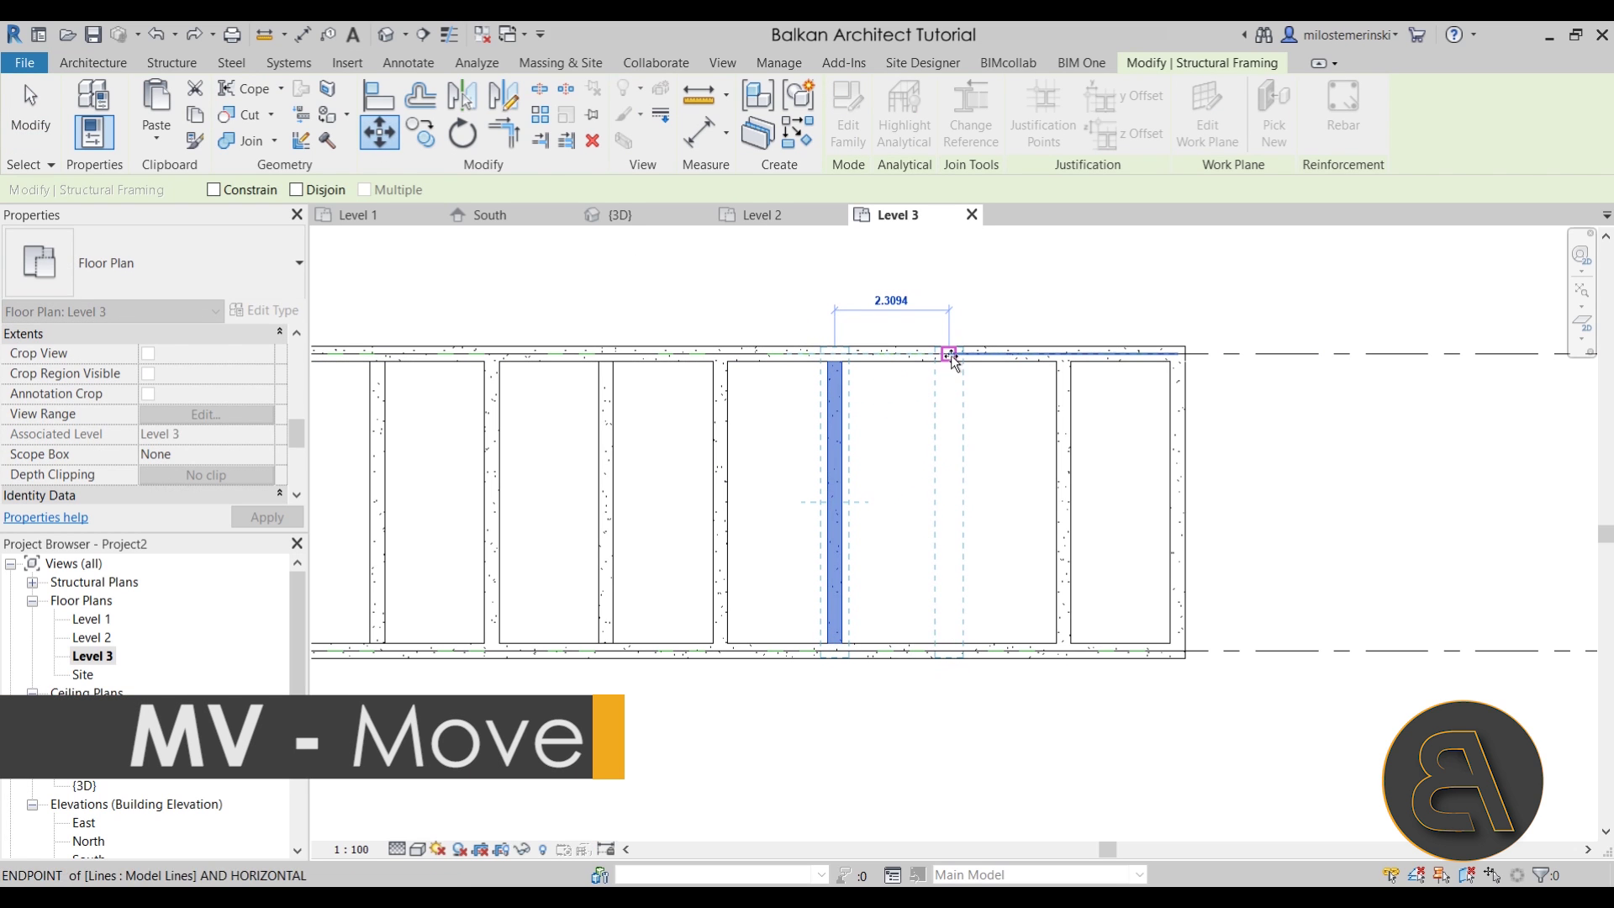
pyautogui.click(949, 352)
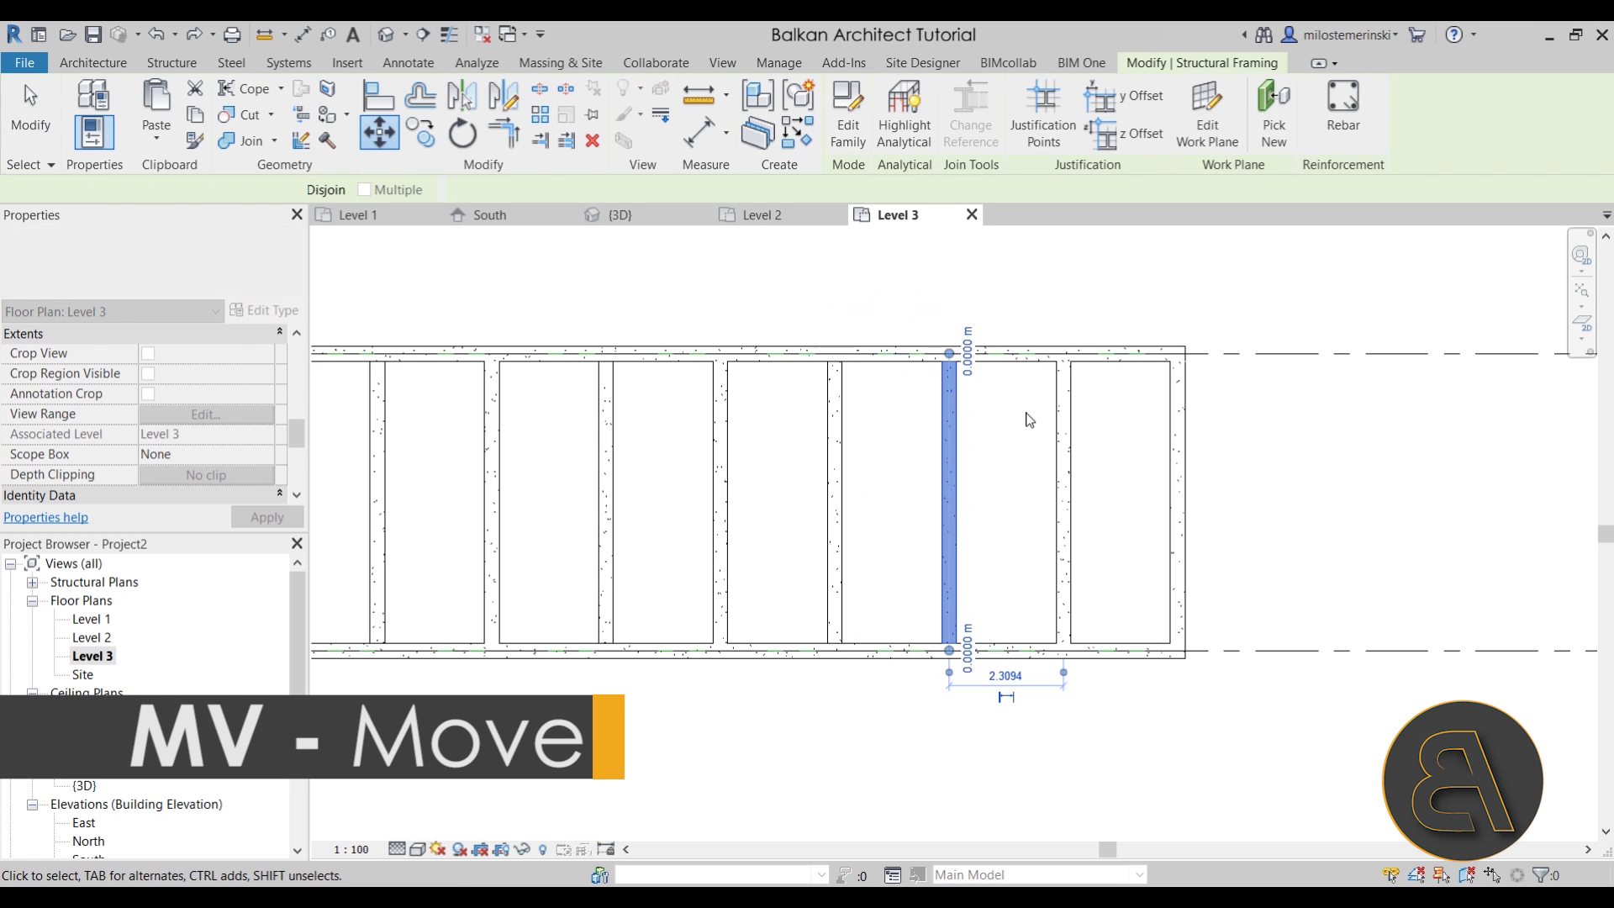
# - In the 3D view, delete the surplus fifth intermediate Level 3 cross beam near the east end of the truss
pyautogui.click(383, 37)
pyautogui.keyDown('shift'); pyautogui.moveTo(1171, 714); pyautogui.dragTo(1449, 462, button='middle'); pyautogui.keyUp('shift')
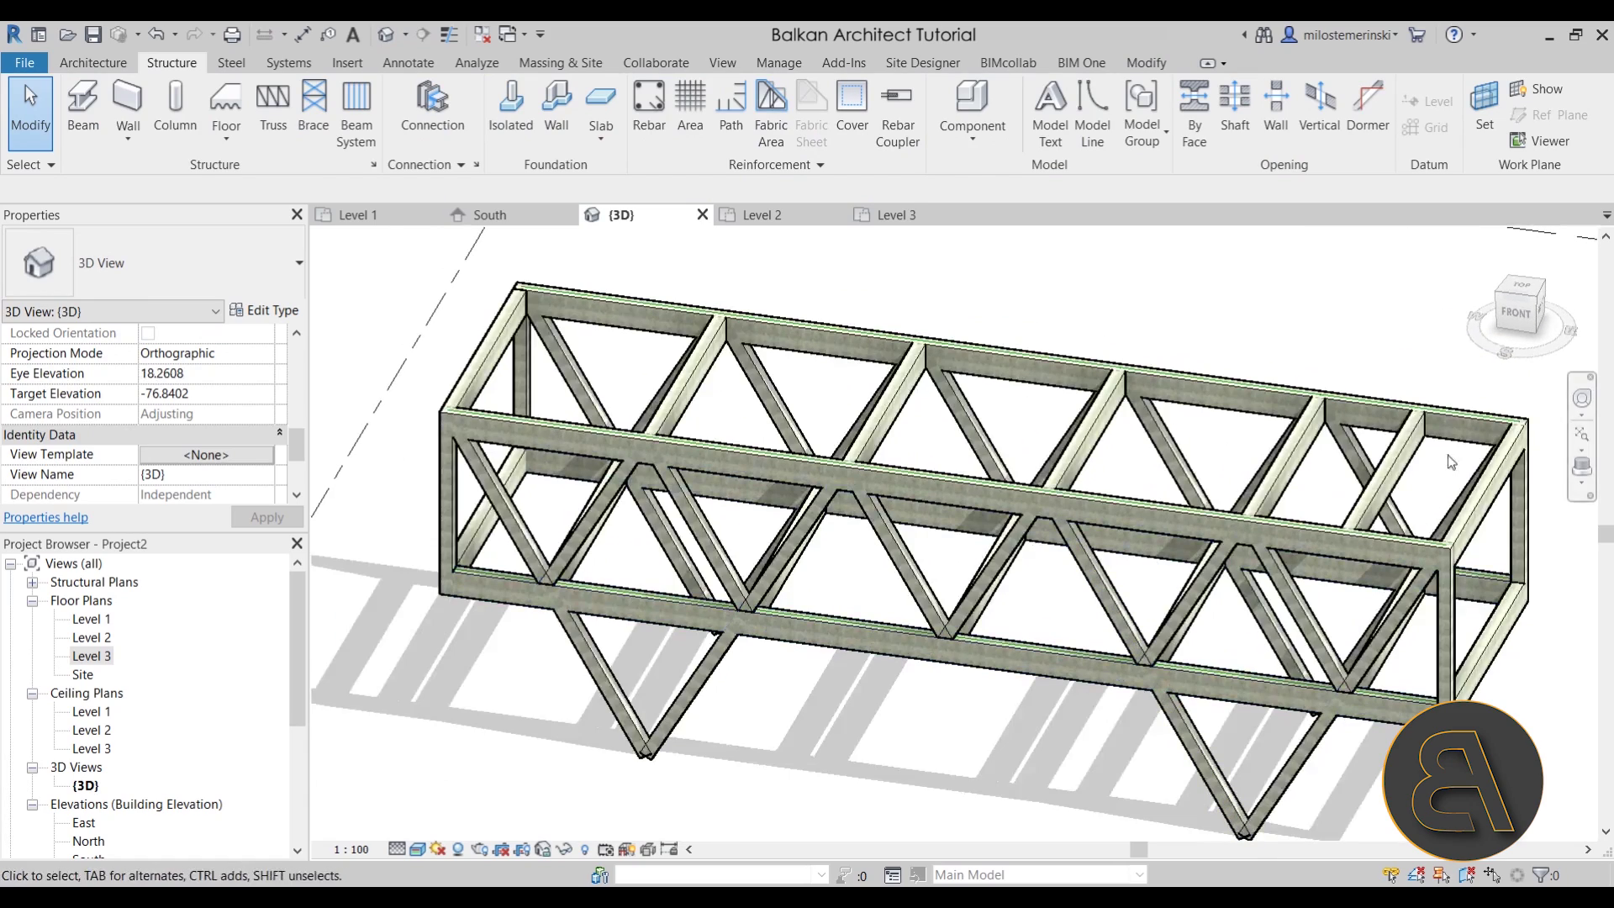
pyautogui.click(1414, 492)
pyautogui.press('Escape')
pyautogui.scroll(-2, 1057, 568)
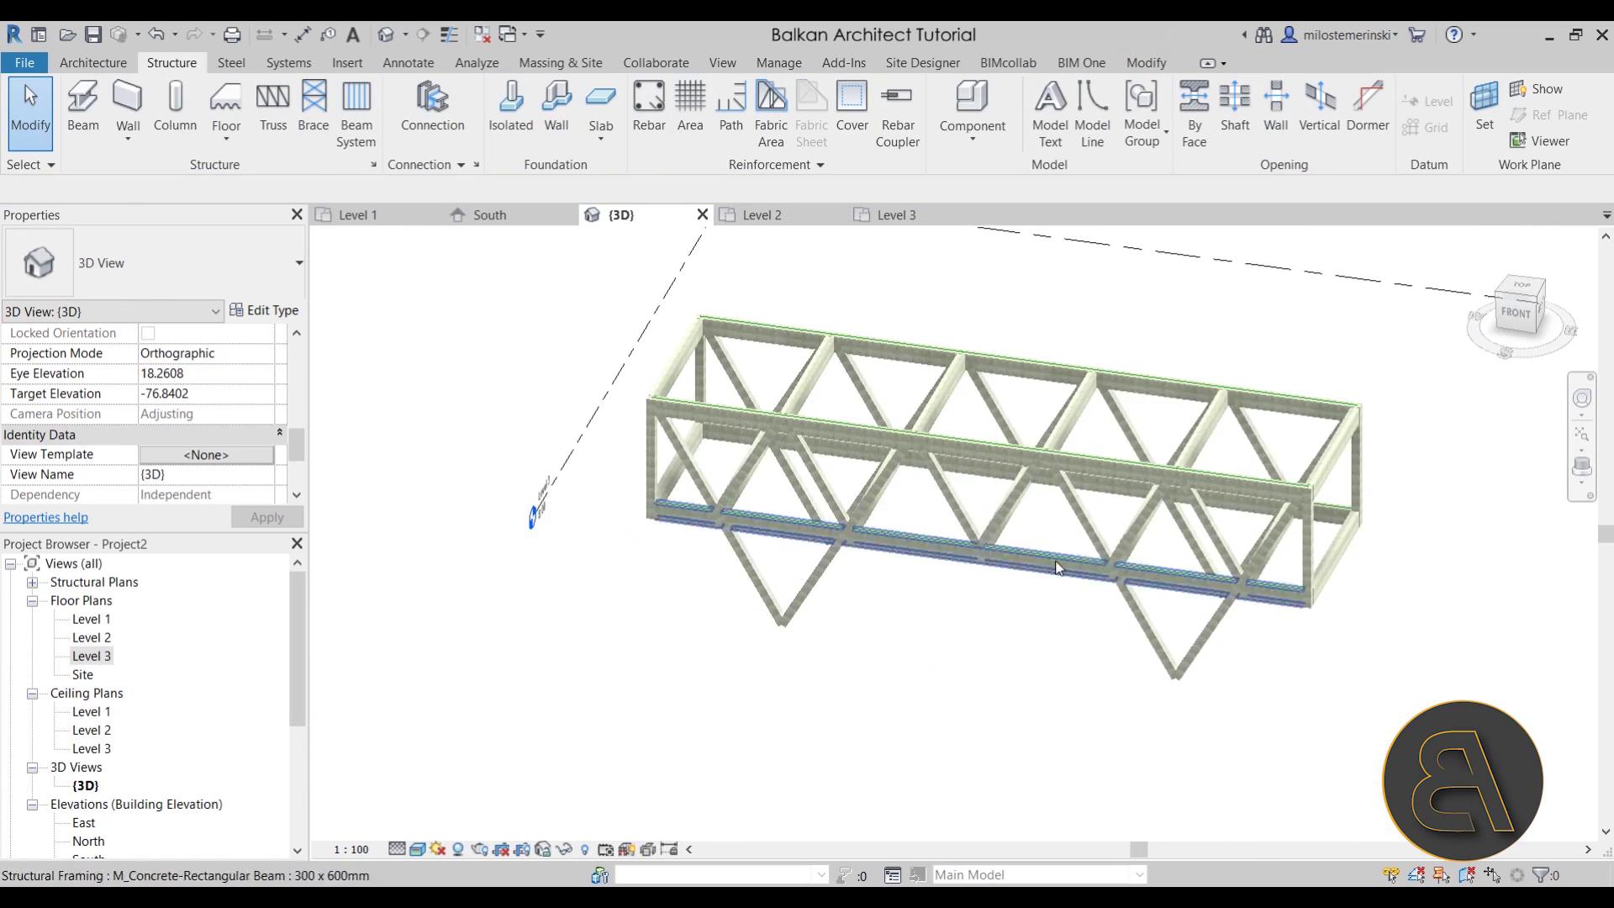
pyautogui.keyDown('shift'); pyautogui.moveTo(1058, 568); pyautogui.dragTo(1230, 518, button='middle'); pyautogui.keyUp('shift')
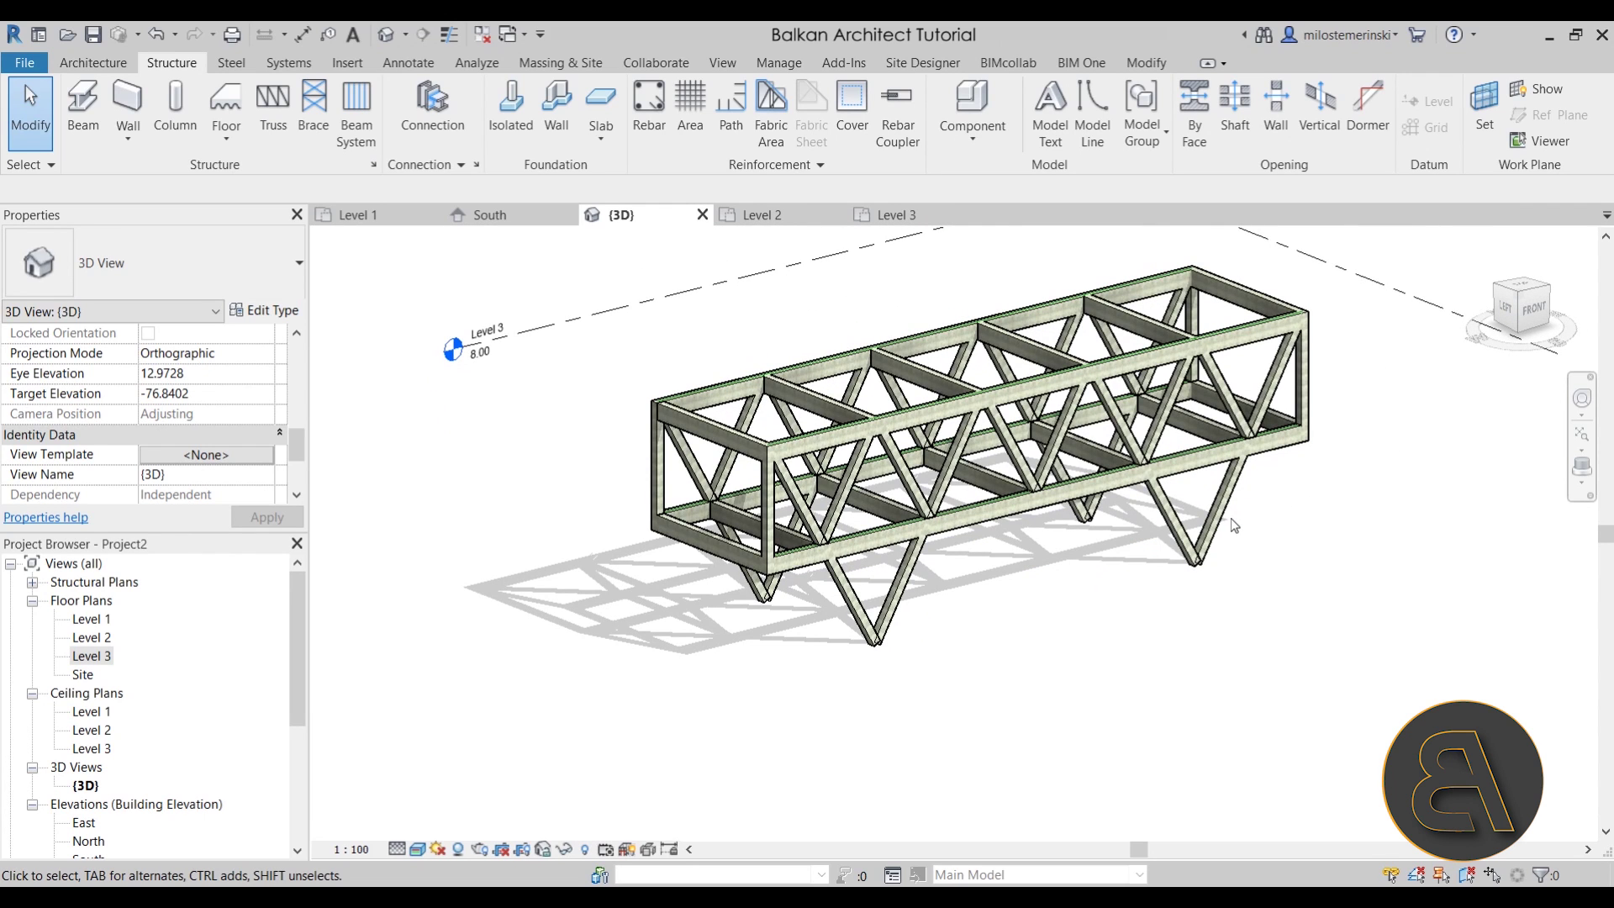
pyautogui.keyDown('shift'); pyautogui.moveTo(715, 433); pyautogui.dragTo(639, 445, button='middle'); pyautogui.keyUp('shift')
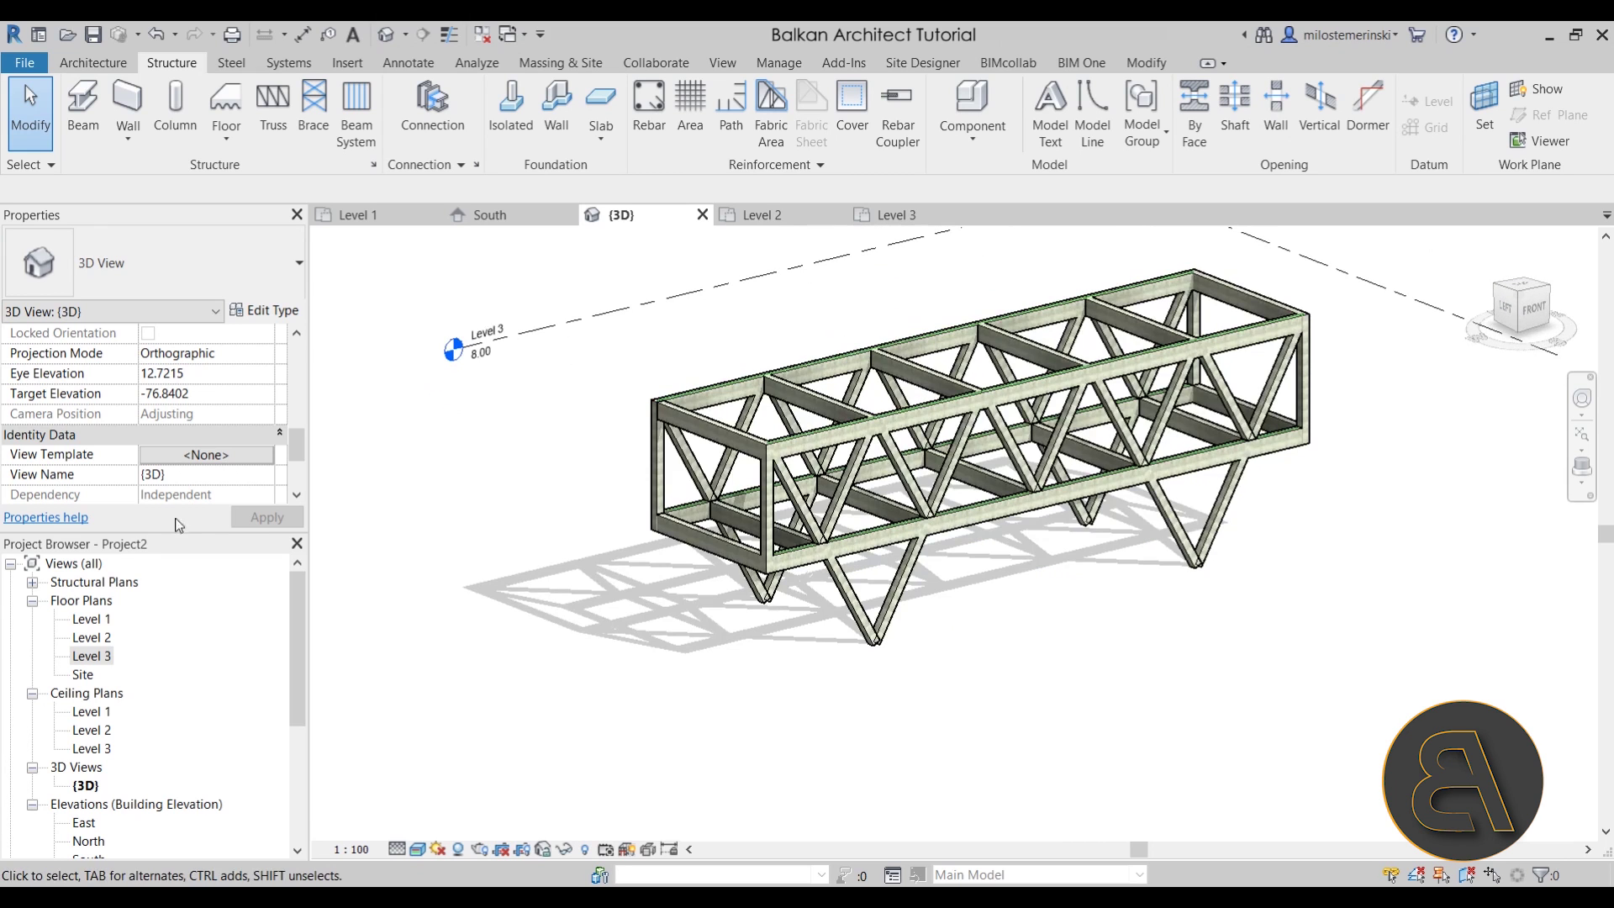
# - Open the Level 2 floor plan showing both trusses and their cross beams
pyautogui.click(389, 220)
pyautogui.scroll(-2, 612, 385)
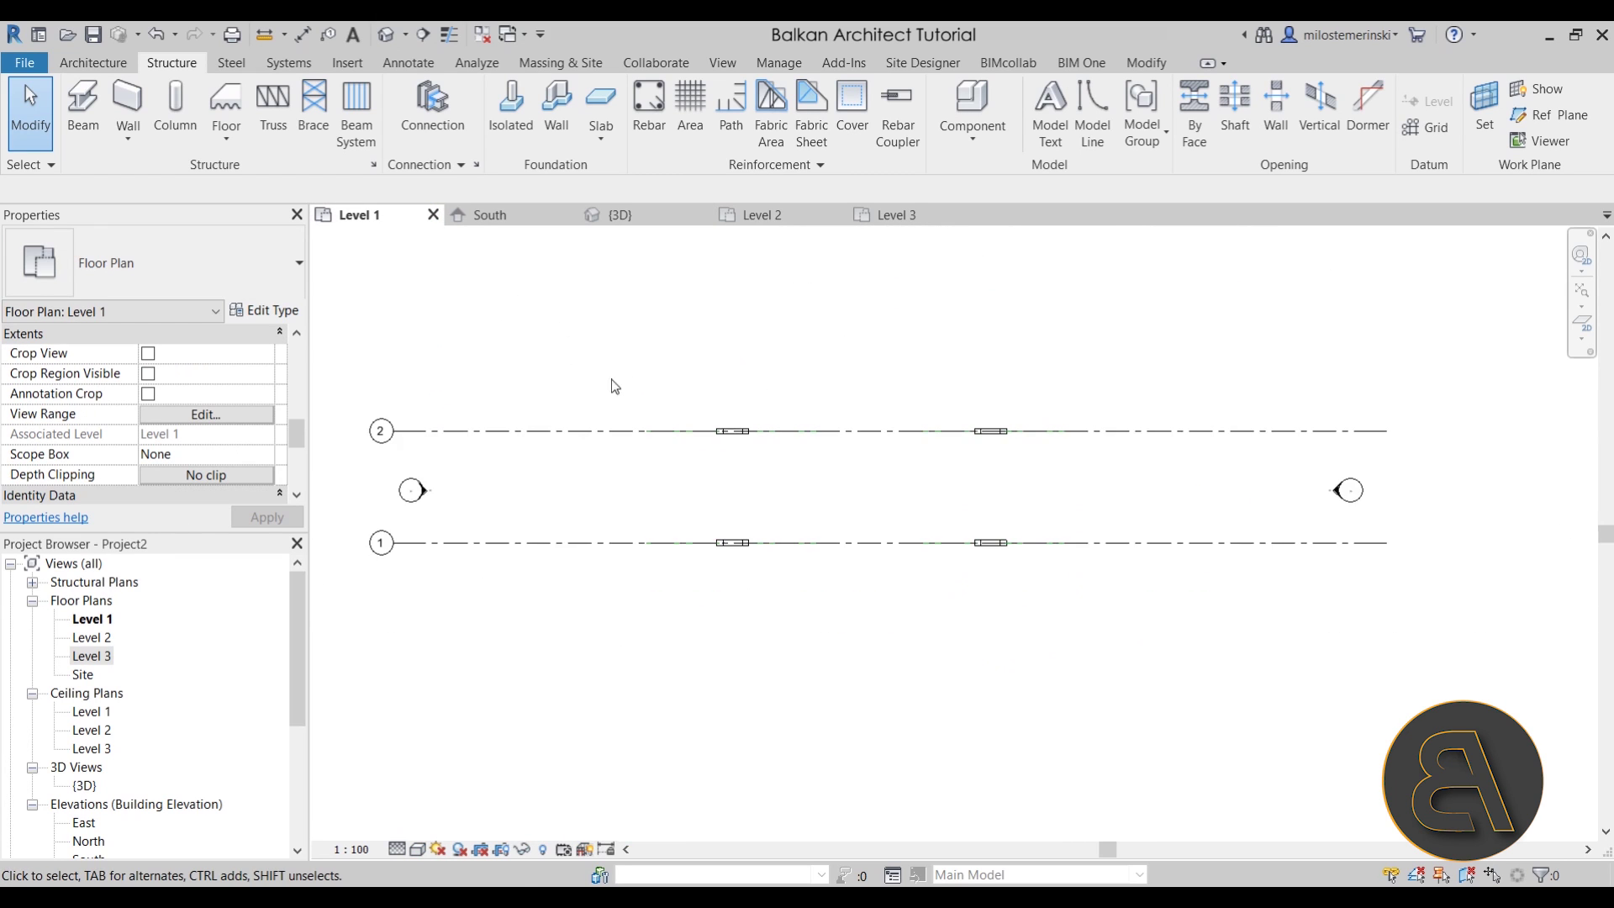
pyautogui.moveTo(941, 505); pyautogui.dragTo(941, 493, button='middle')
pyautogui.click(782, 215)
pyautogui.scroll(-2, 894, 450)
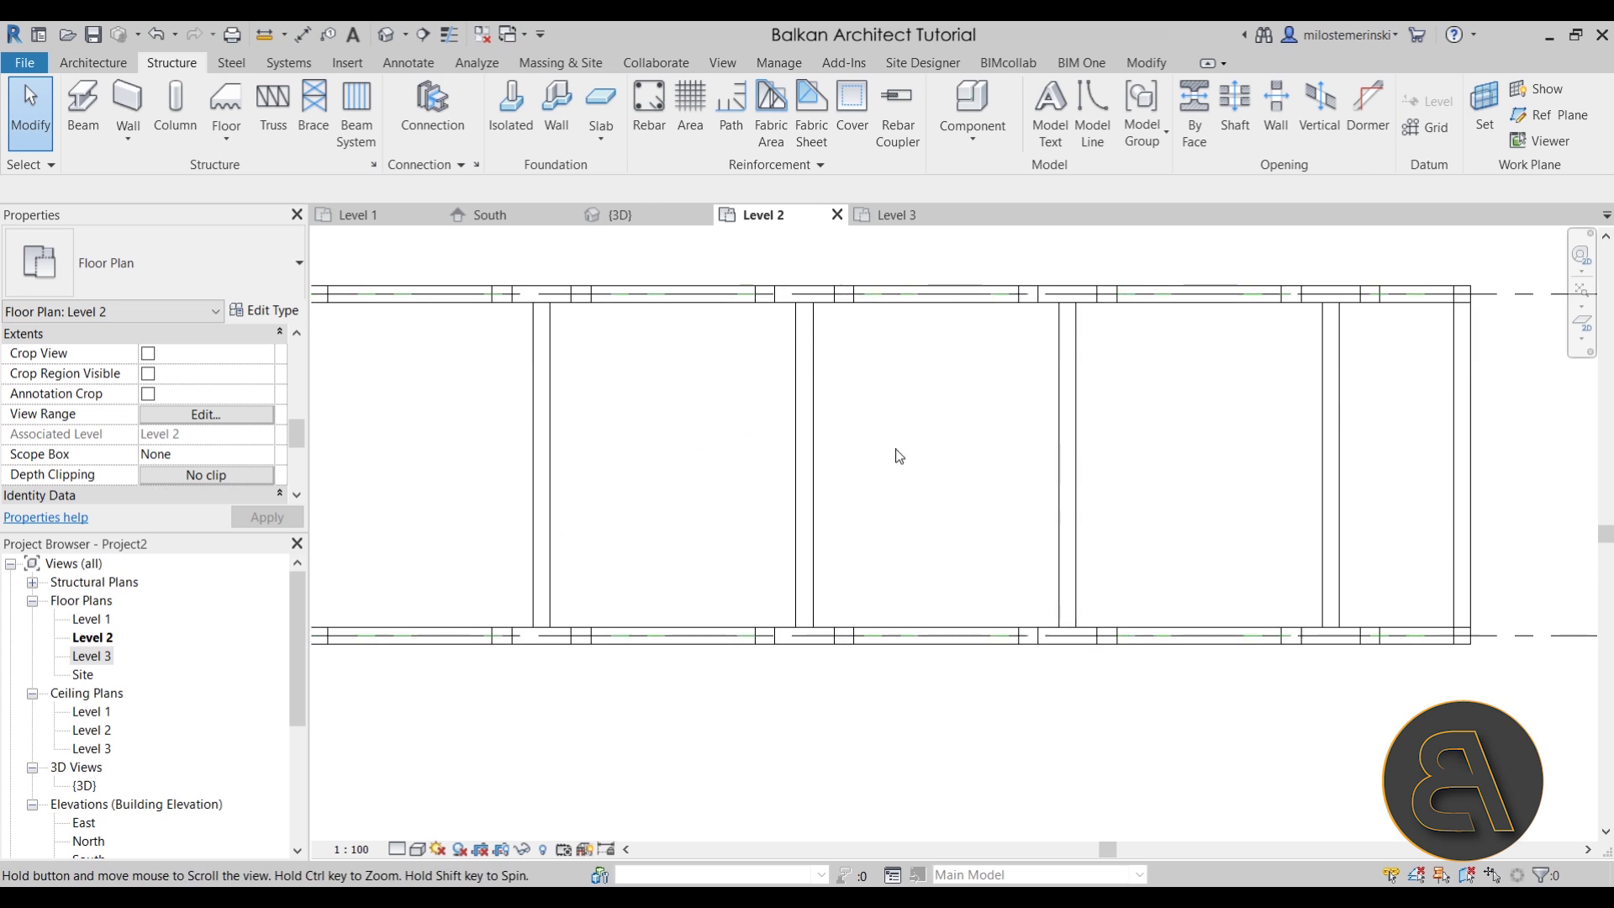
# - Create a Generic 150mm floor on Level 2 with a rectangular boundary along the centerlines of the outer beams
pyautogui.click(226, 101)
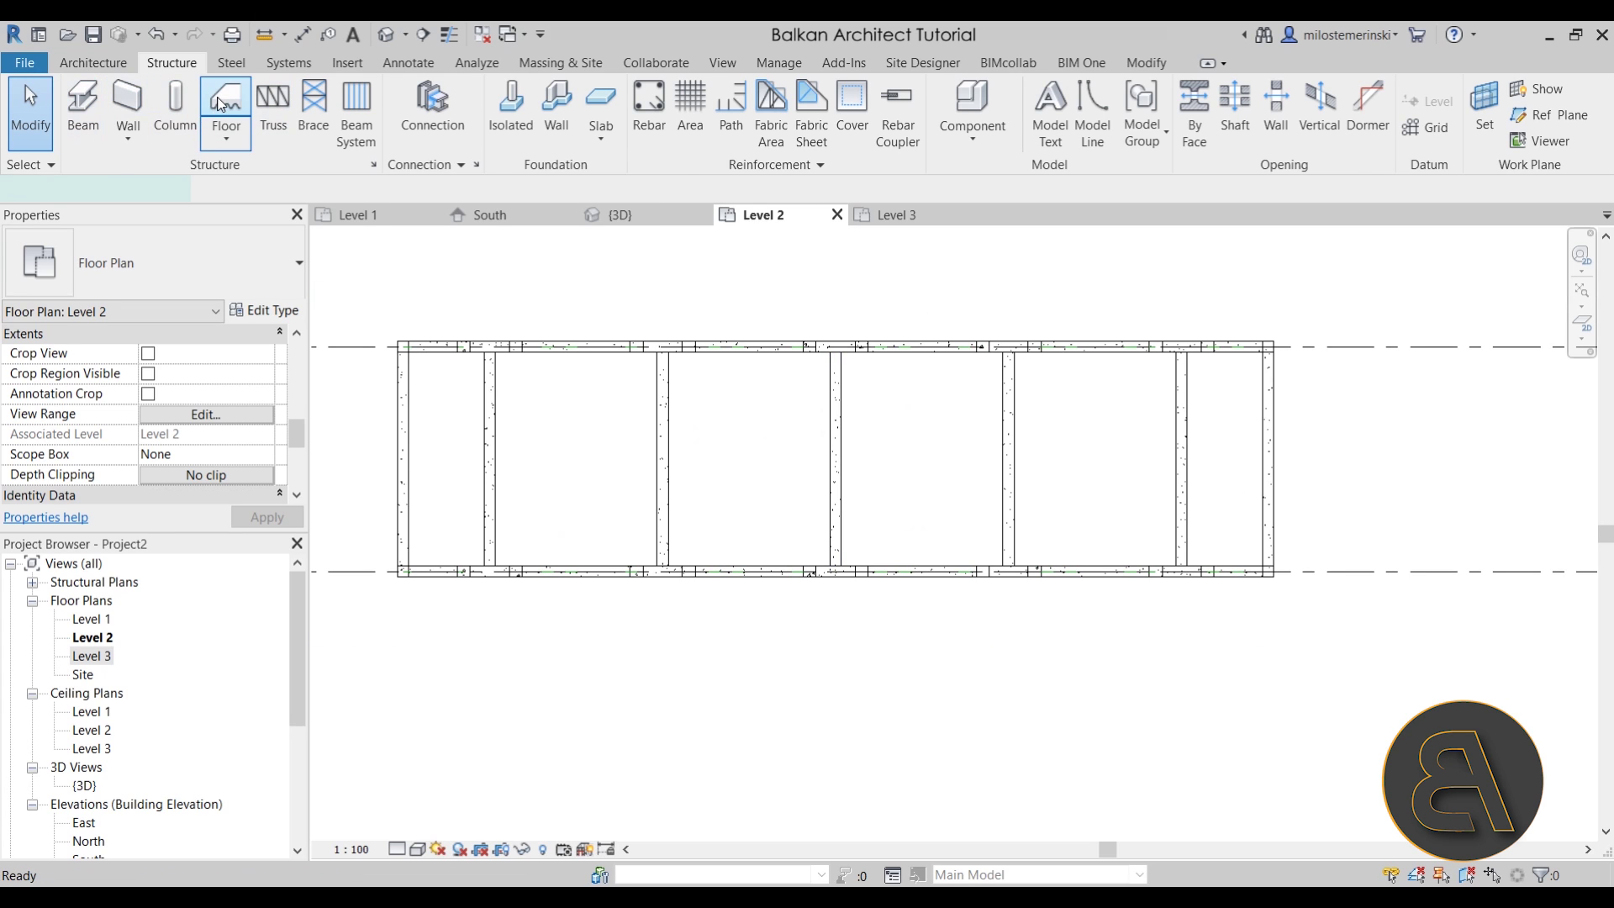
pyautogui.click(1025, 89)
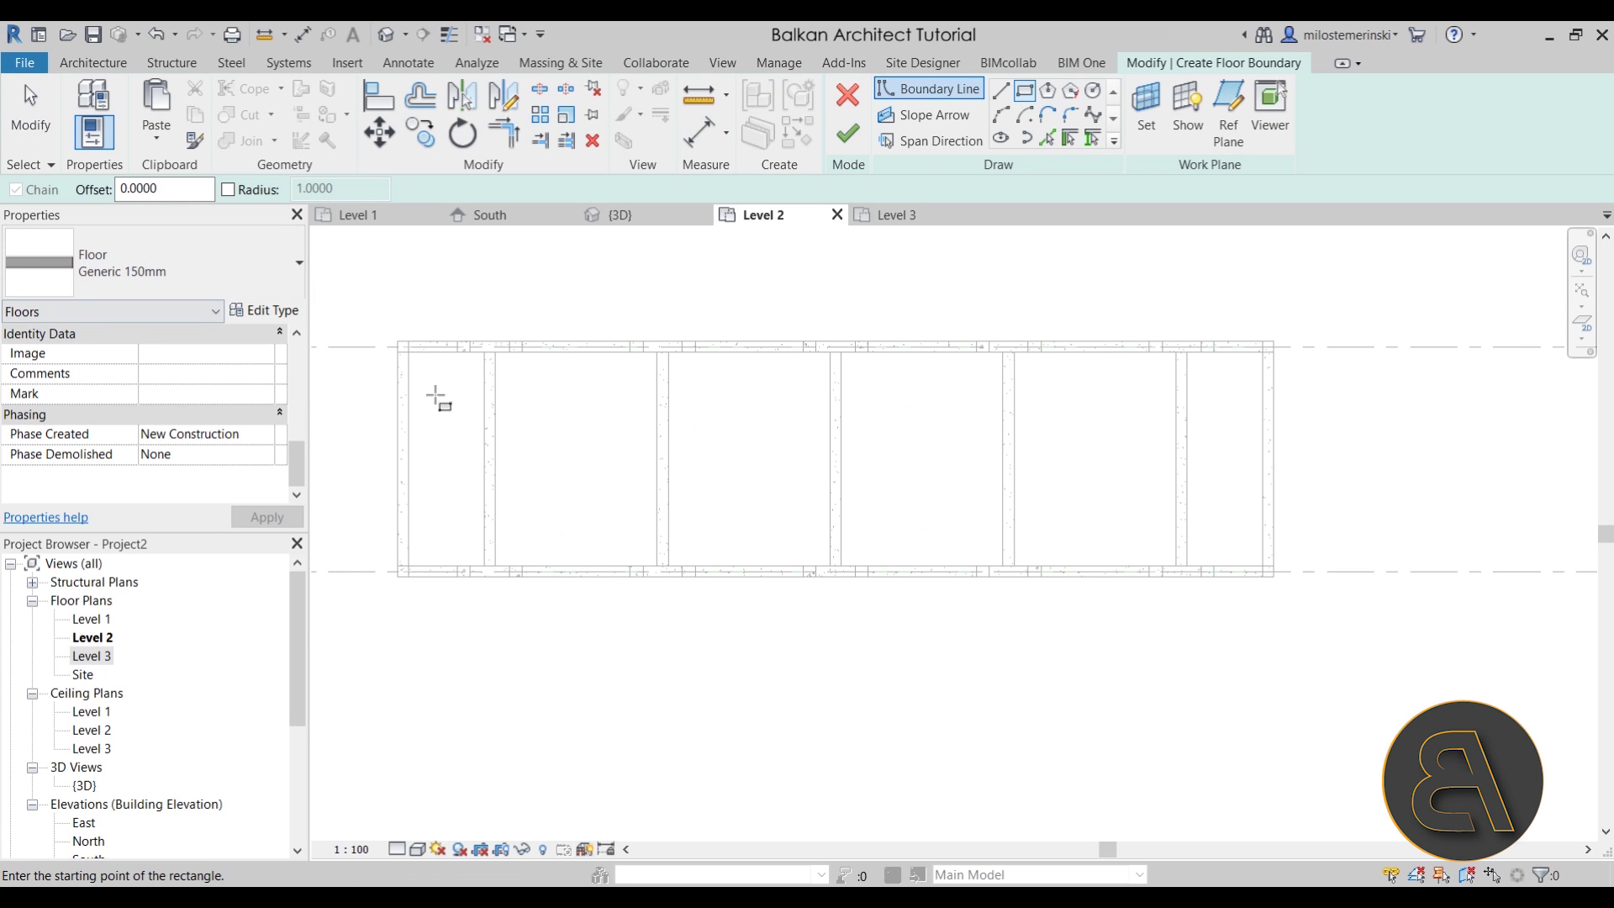
pyautogui.scroll(2, 433, 395)
pyautogui.click(407, 331)
pyautogui.scroll(-2, 684, 530)
pyautogui.scroll(-1, 711, 480)
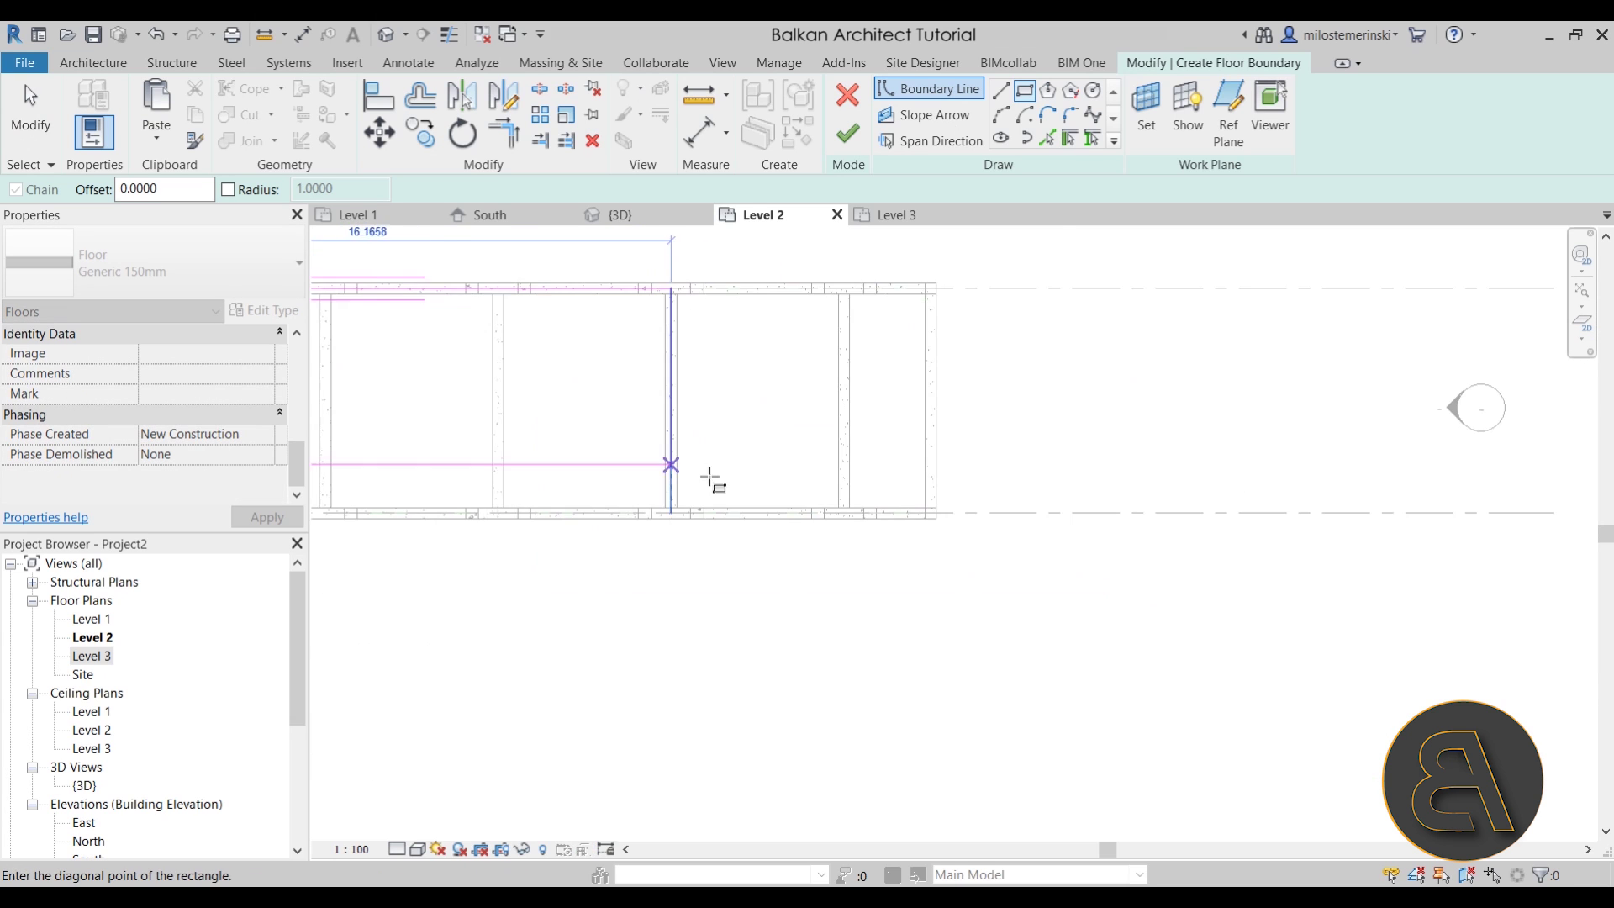
pyautogui.scroll(2, 944, 526)
pyautogui.click(969, 530)
pyautogui.scroll(-2, 779, 558)
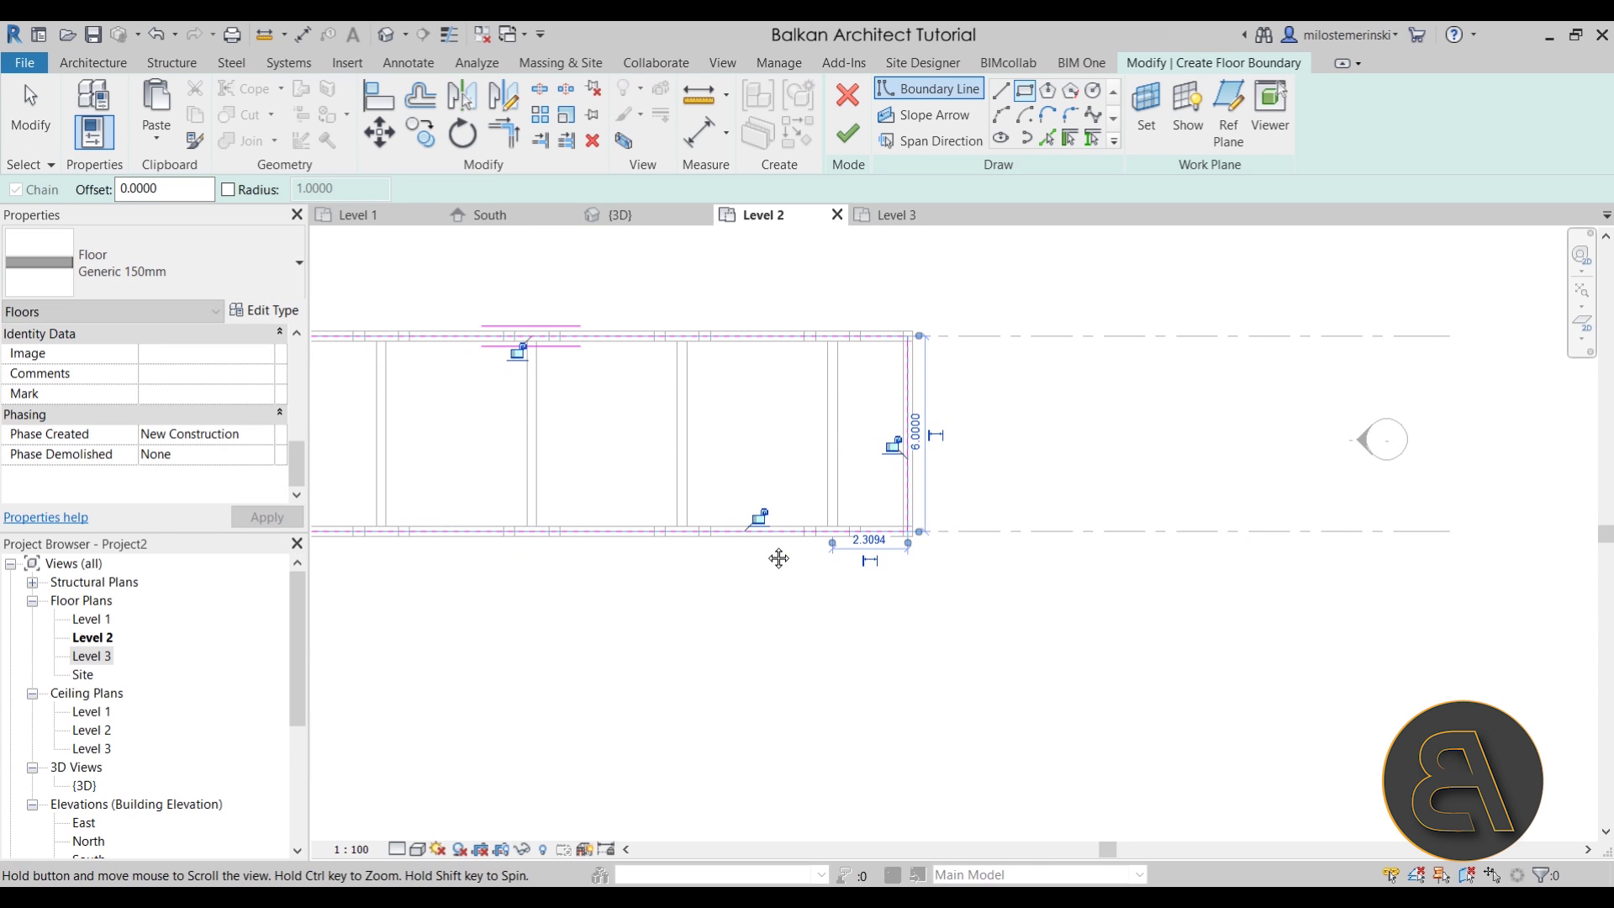
pyautogui.click(847, 133)
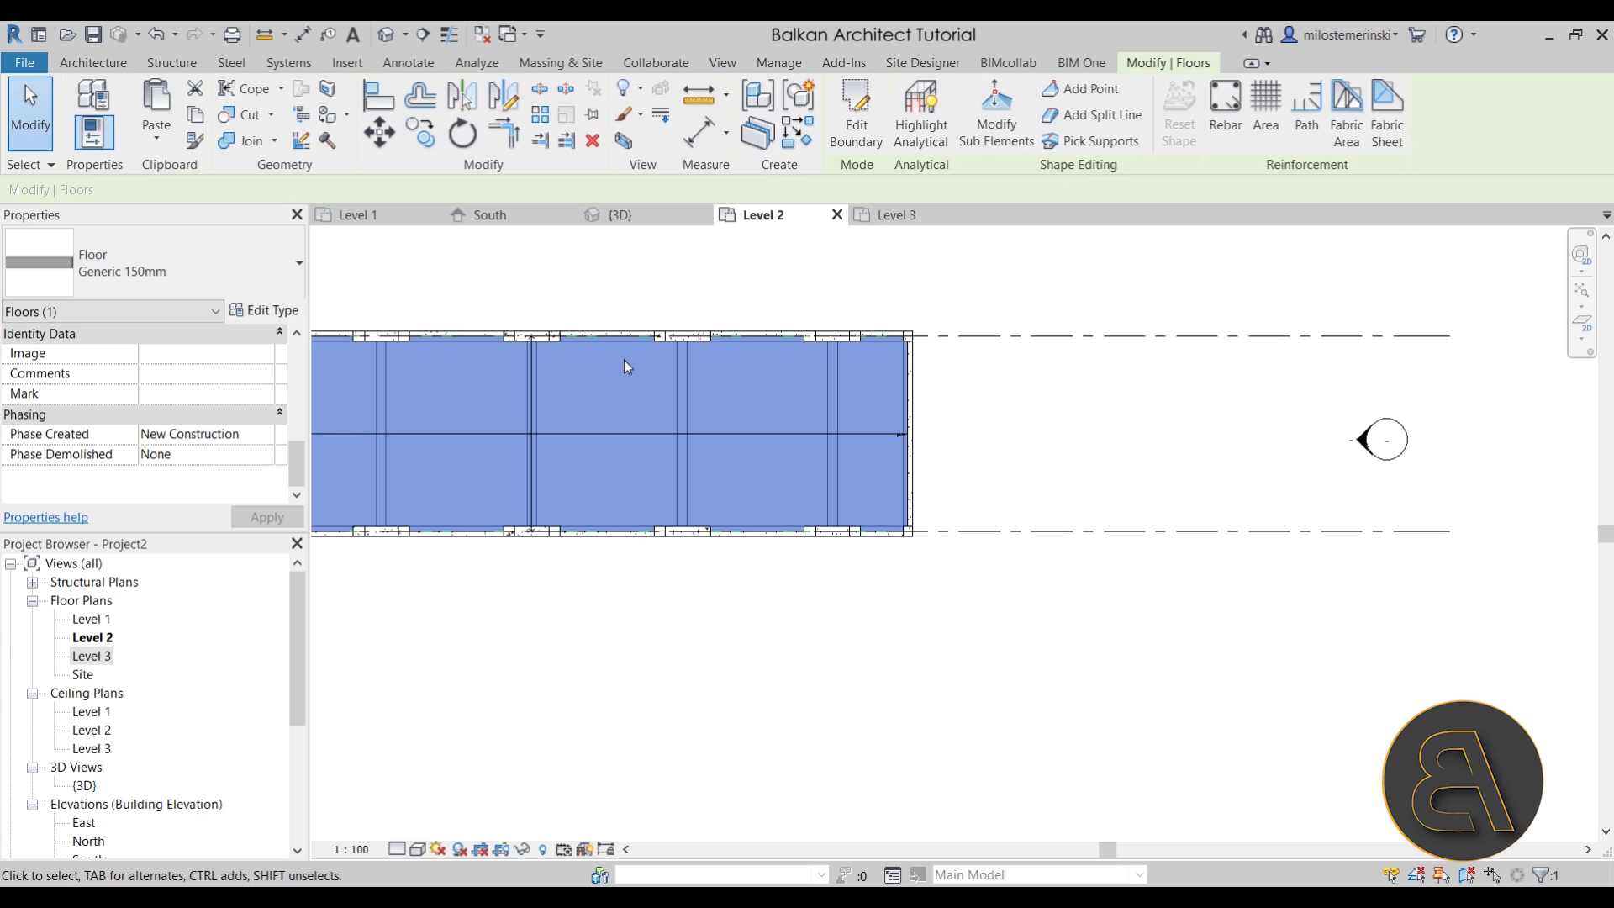
# - Copy the Level 2 floor in the 3D view and paste it aligned to Level 3
pyautogui.click(620, 214)
pyautogui.keyDown('shift'); pyautogui.moveTo(756, 538); pyautogui.dragTo(731, 552, button='middle'); pyautogui.keyUp('shift')
pyautogui.click(730, 553)
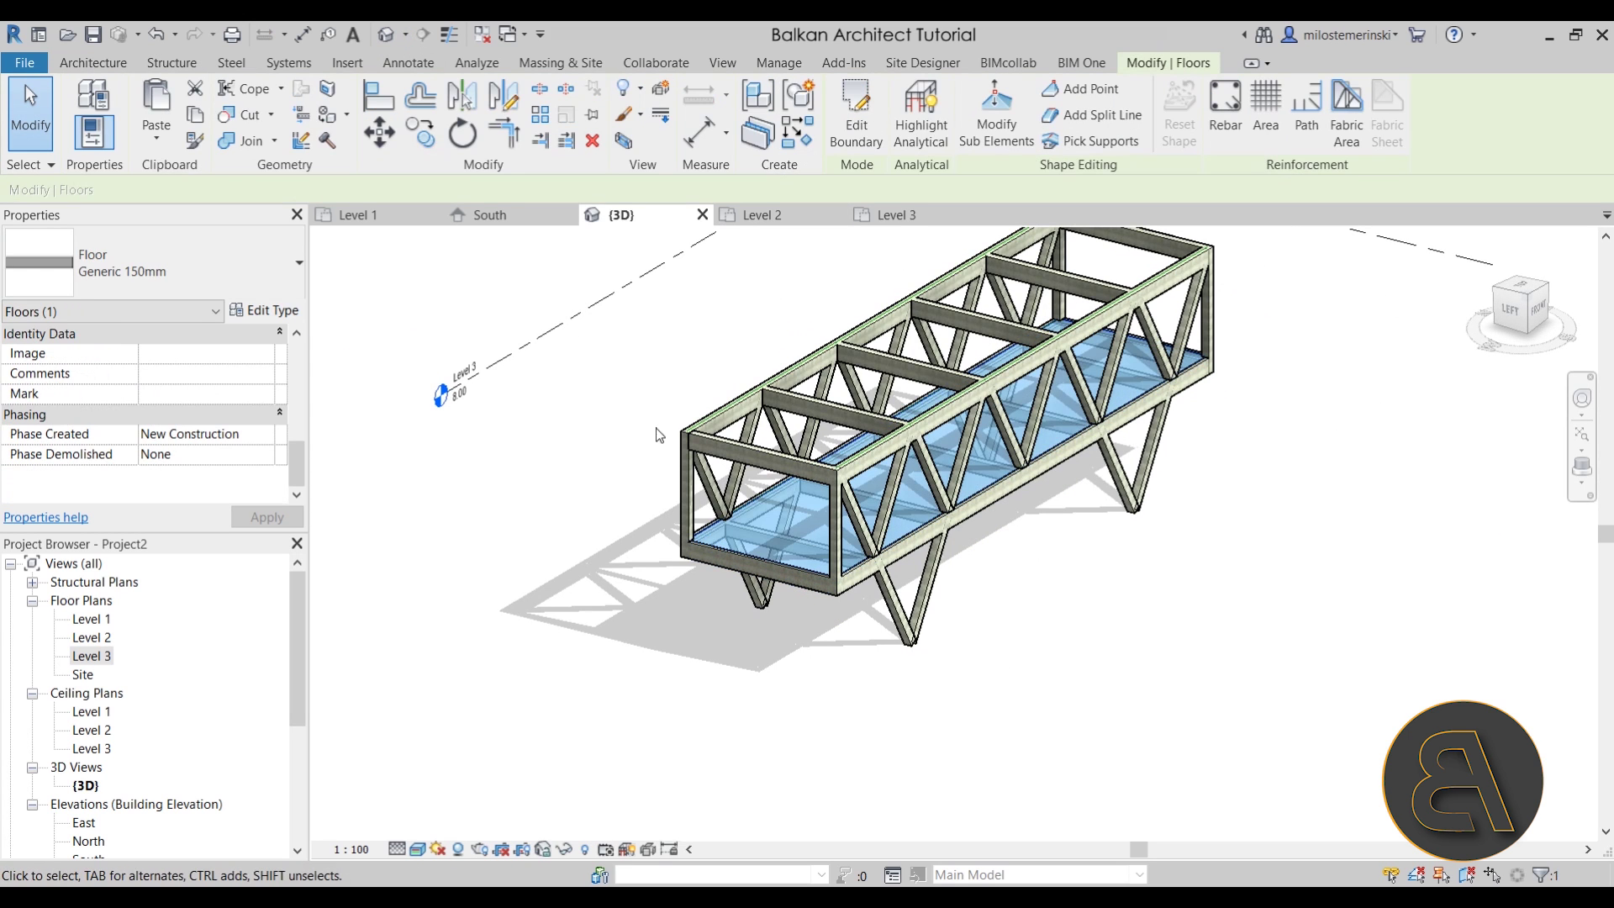
pyautogui.click(172, 143)
pyautogui.click(219, 210)
pyautogui.click(264, 277)
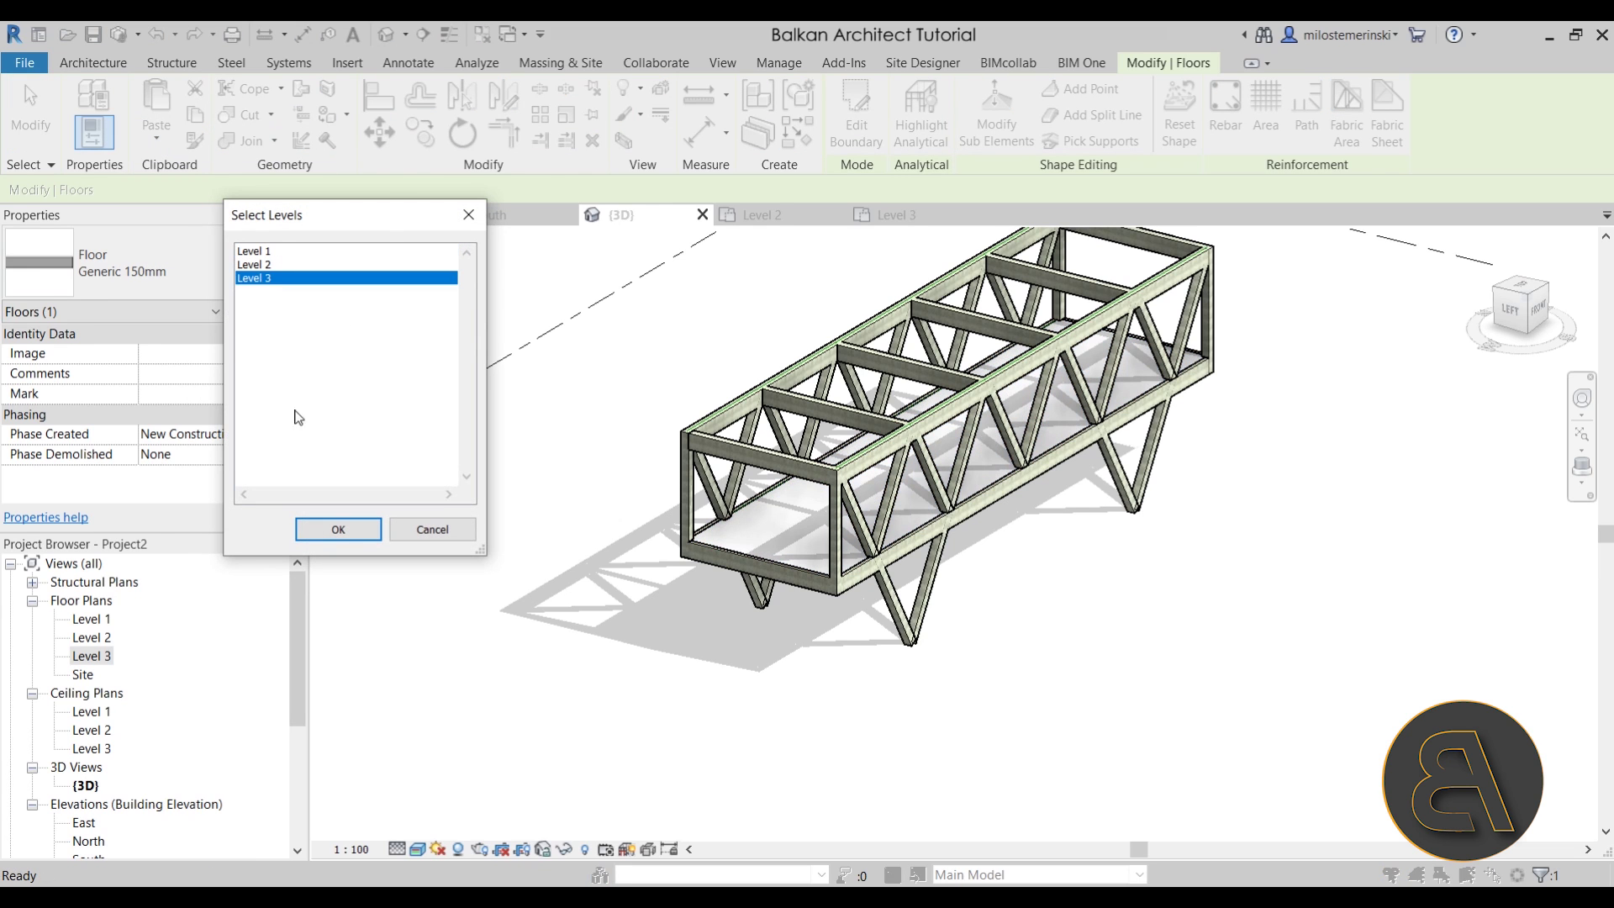
pyautogui.click(338, 529)
# - Open the South elevation and set its detail level to Fine and its visual style to Wireframe
pyautogui.scroll(5, 934, 532)
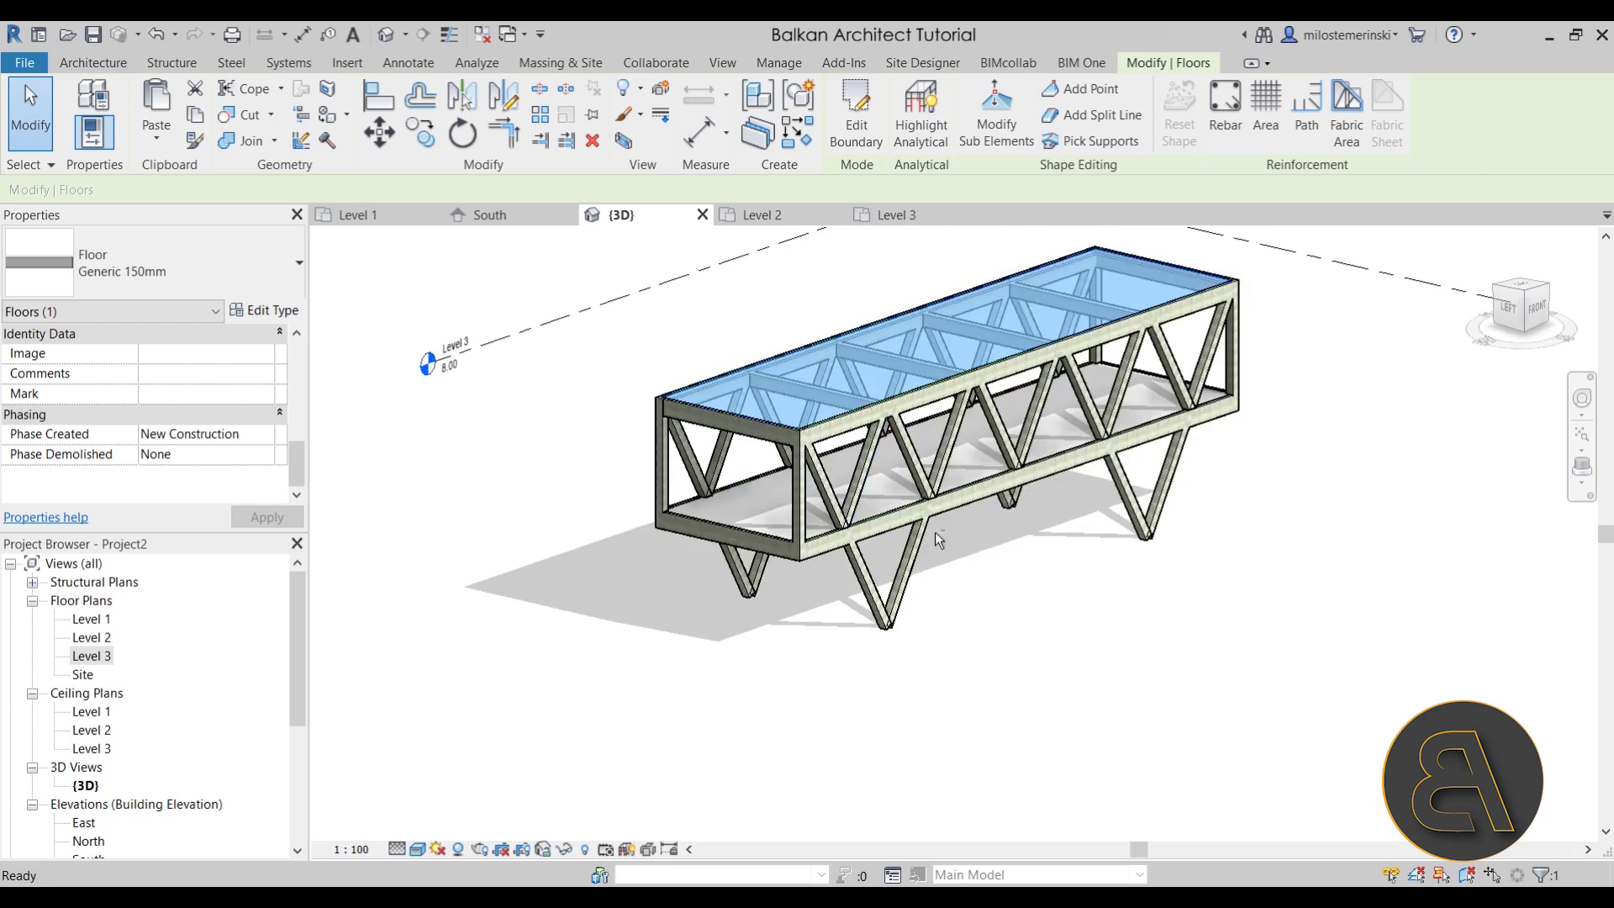
pyautogui.keyDown('shift'); pyautogui.moveTo(703, 442); pyautogui.dragTo(772, 470, button='middle'); pyautogui.keyUp('shift')
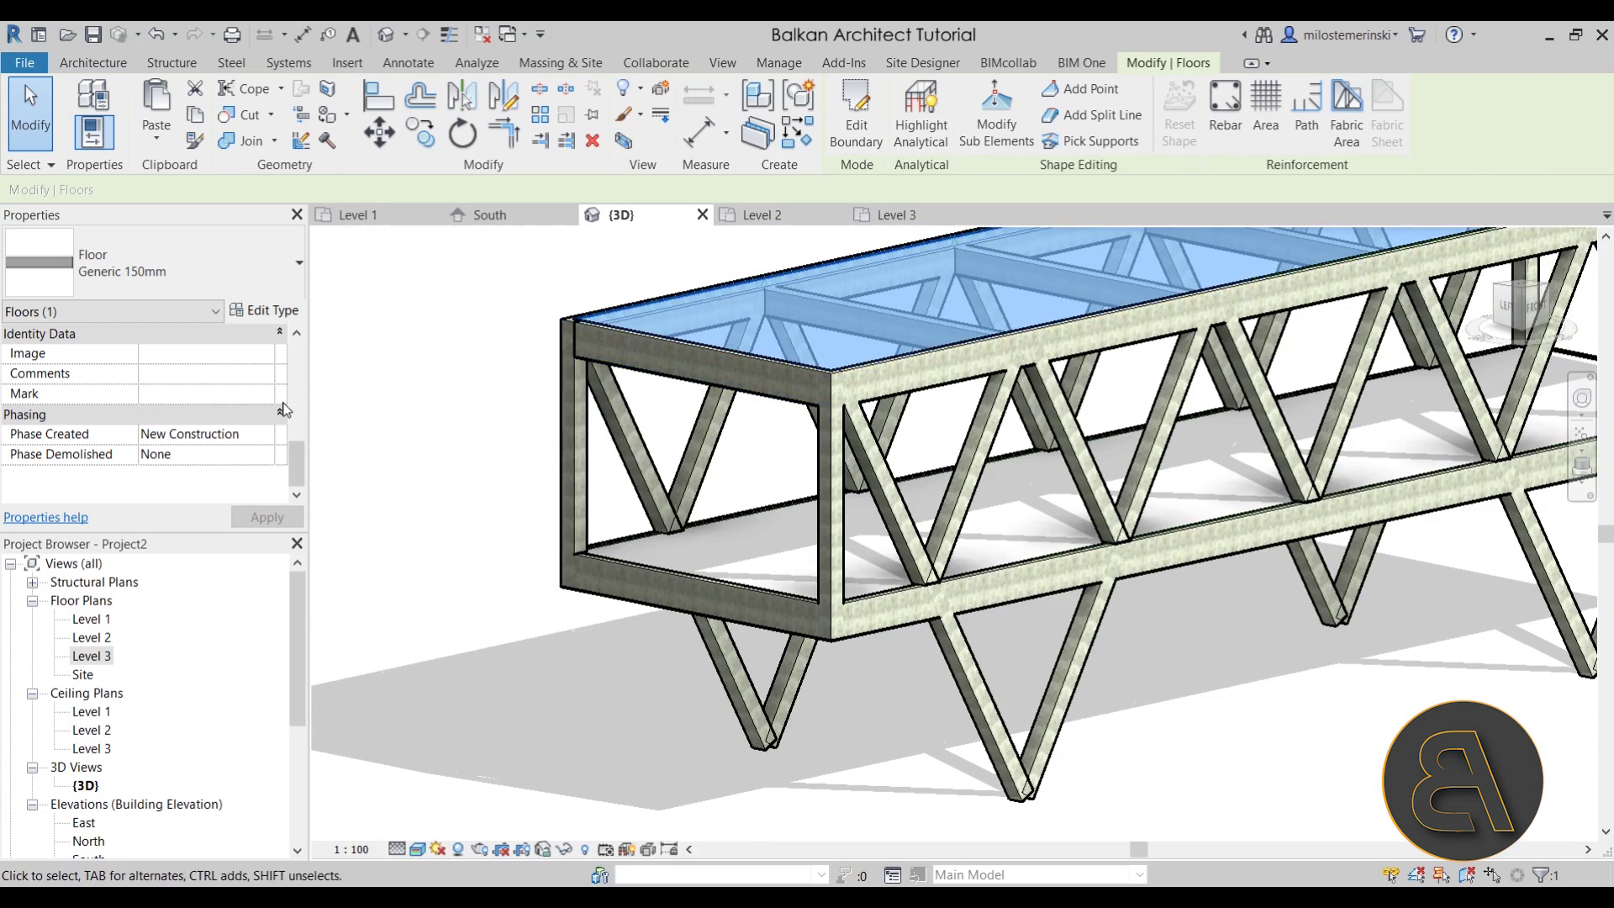
pyautogui.scroll(6, 224, 393)
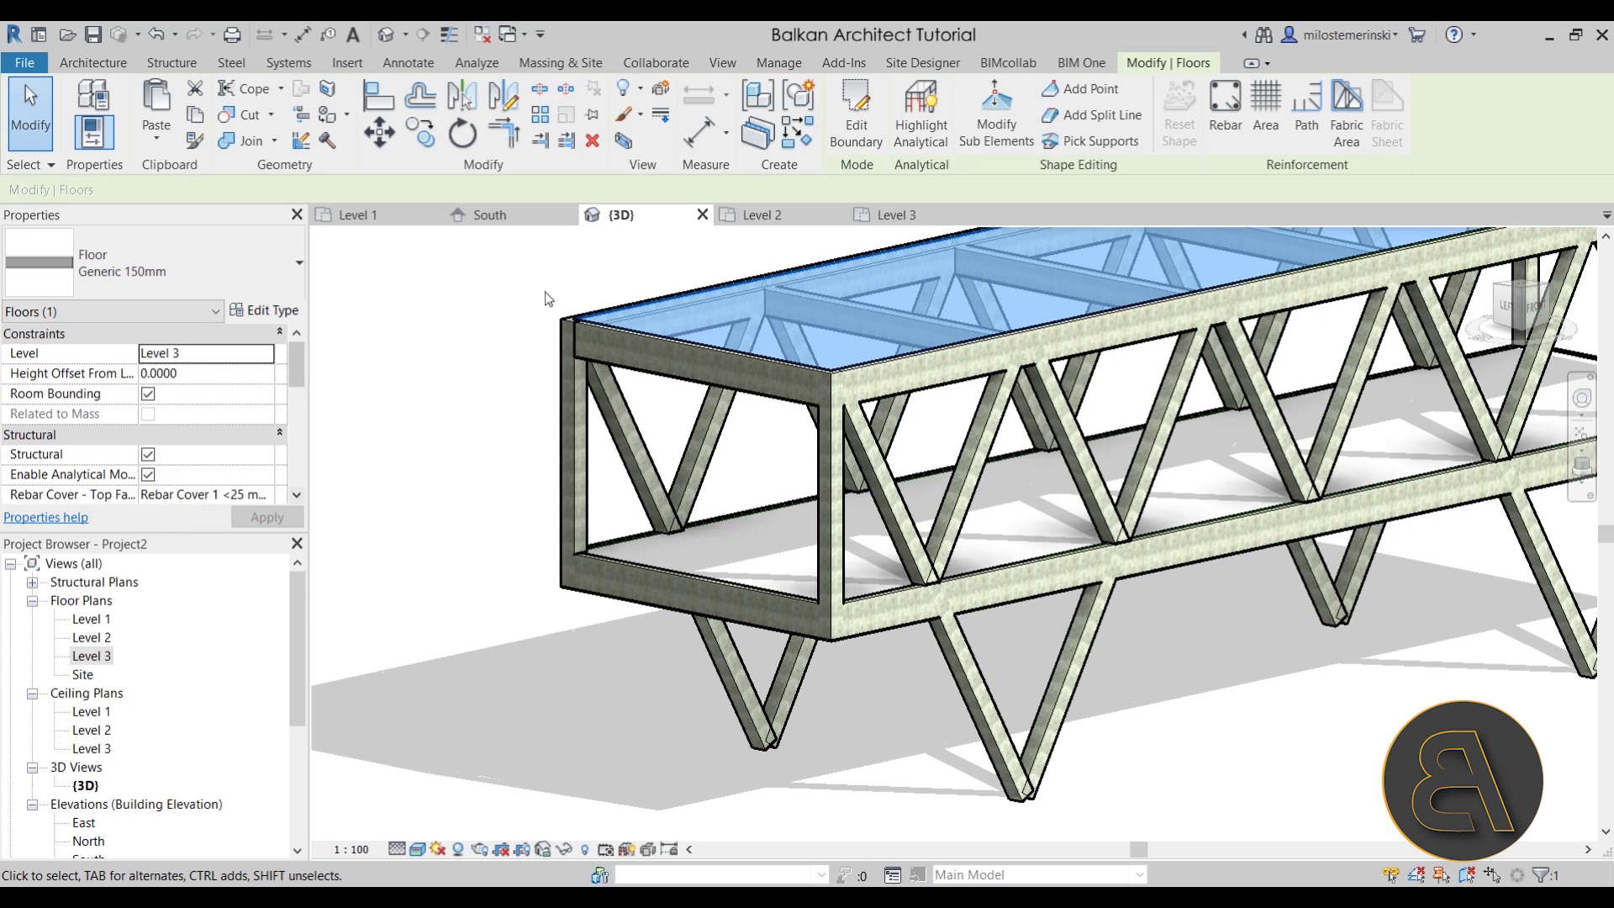
pyautogui.click(517, 214)
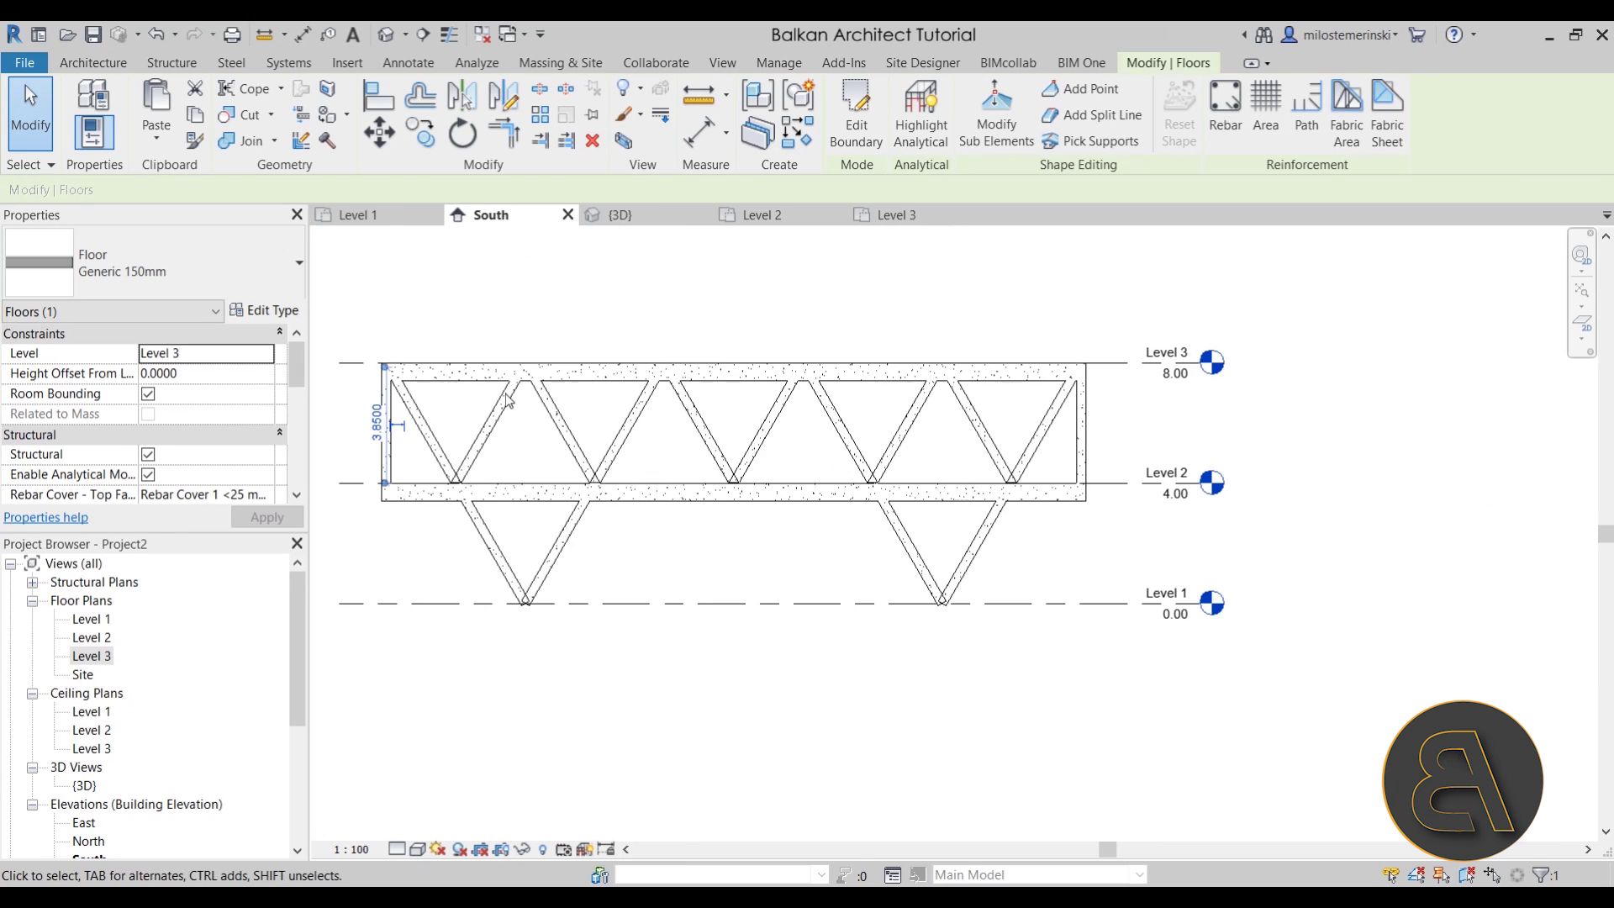
pyautogui.scroll(4, 507, 401)
pyautogui.click(406, 849)
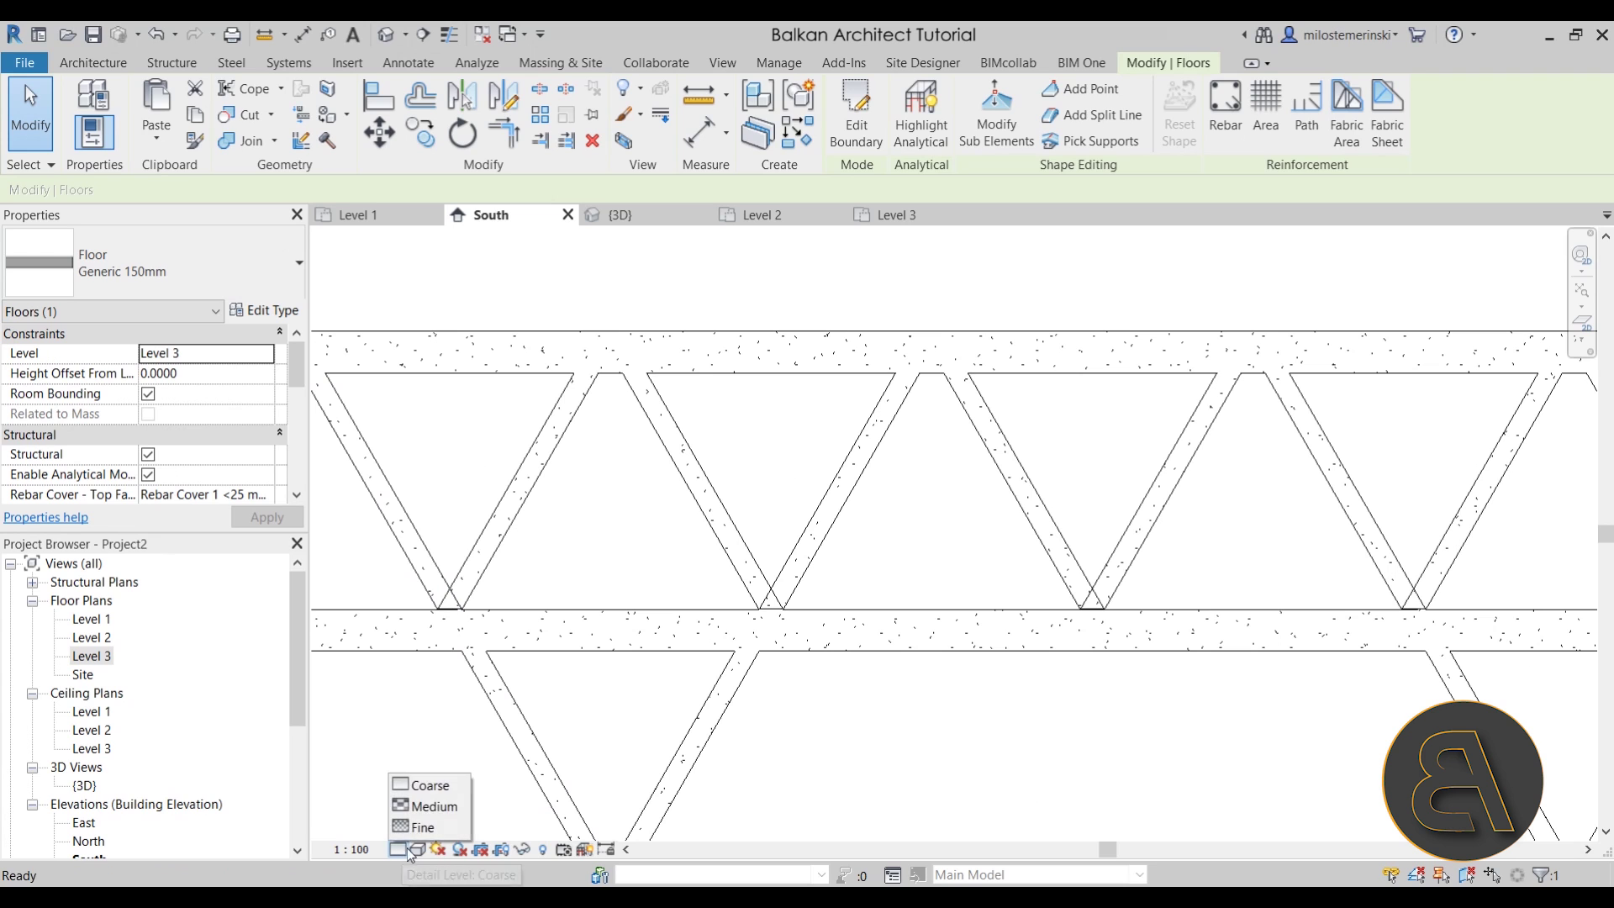
pyautogui.click(427, 829)
pyautogui.click(416, 851)
pyautogui.click(462, 723)
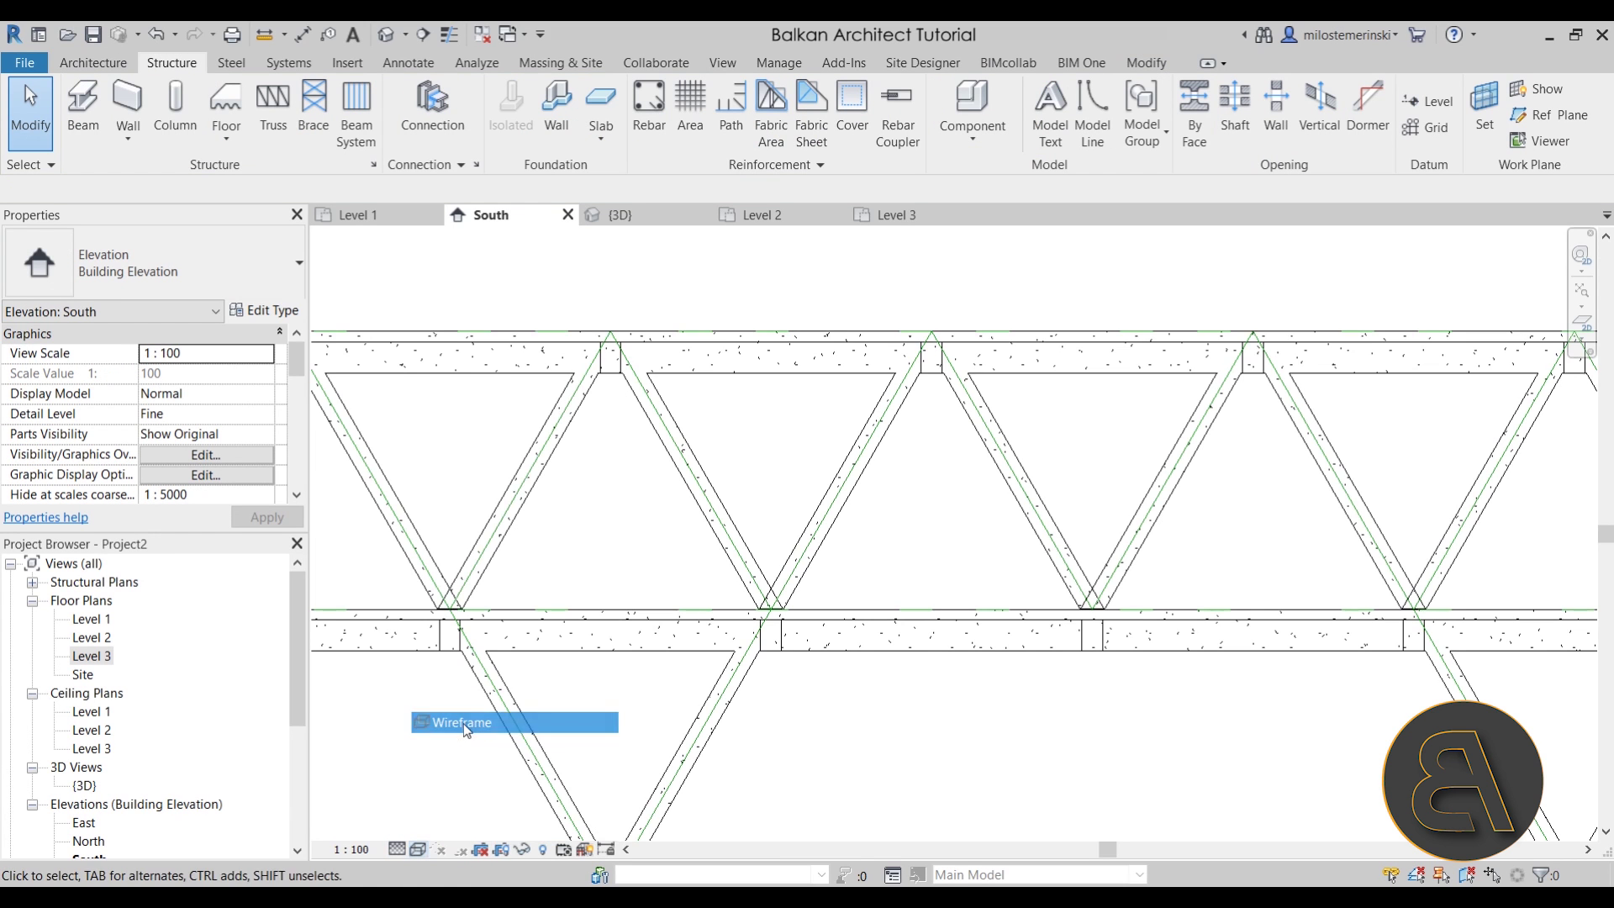
# - Move the Level 3 floor straight down until its underside aligns with the bottom of the upper beams, and return to the 3D view
pyautogui.click(541, 345)
pyautogui.moveTo(542, 345); pyautogui.dragTo(794, 346, button='middle')
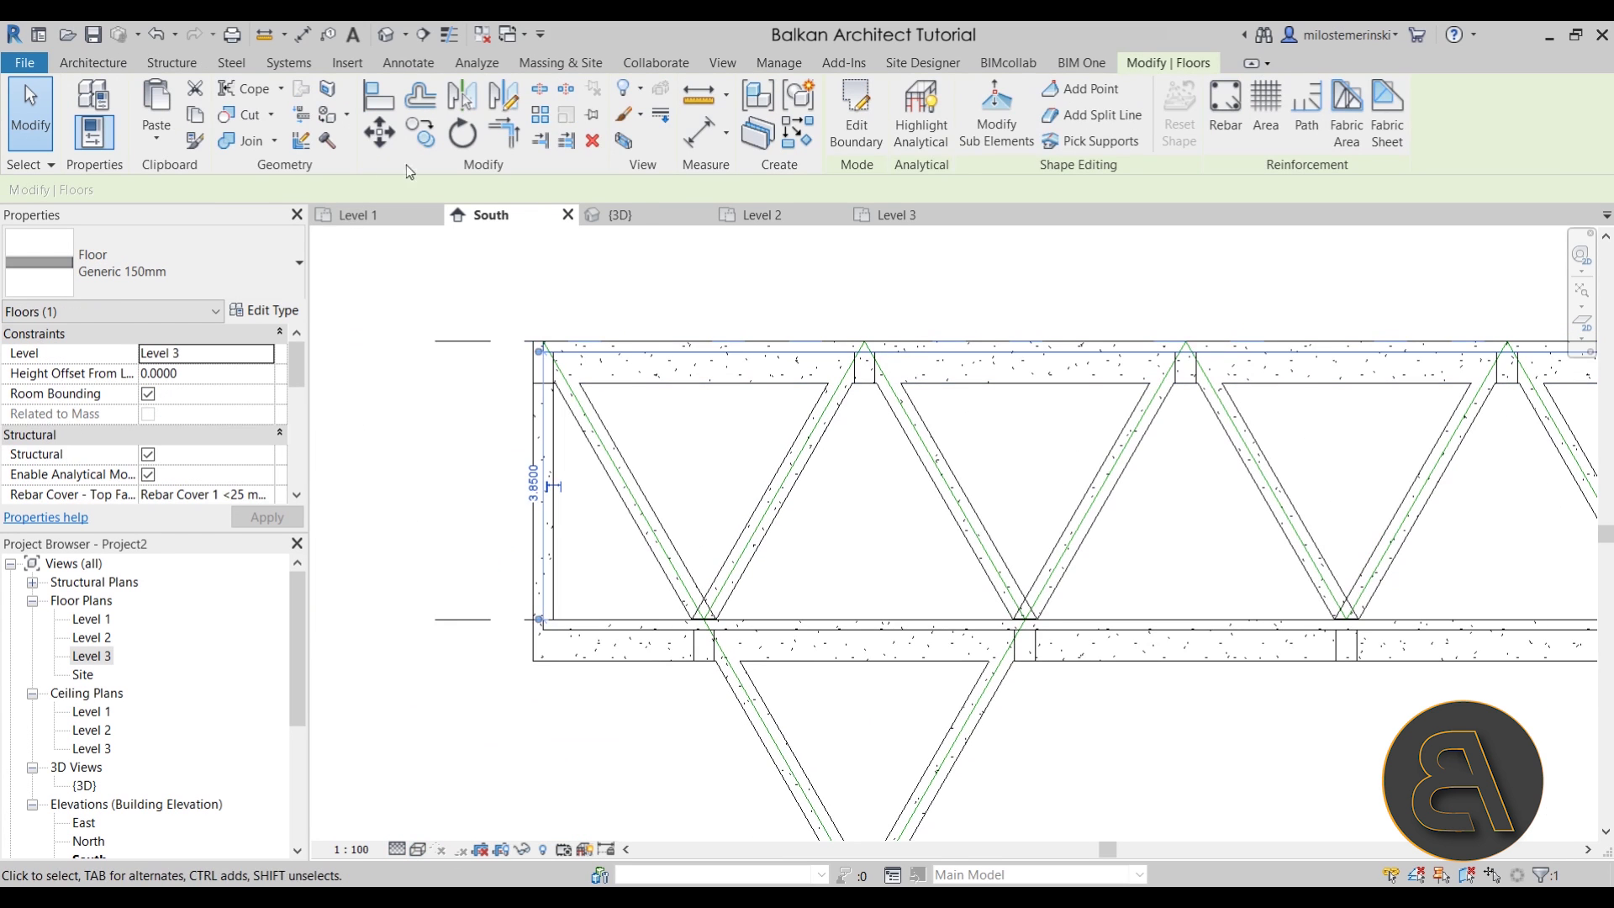
pyautogui.click(380, 132)
pyautogui.scroll(2, 656, 345)
pyautogui.click(654, 341)
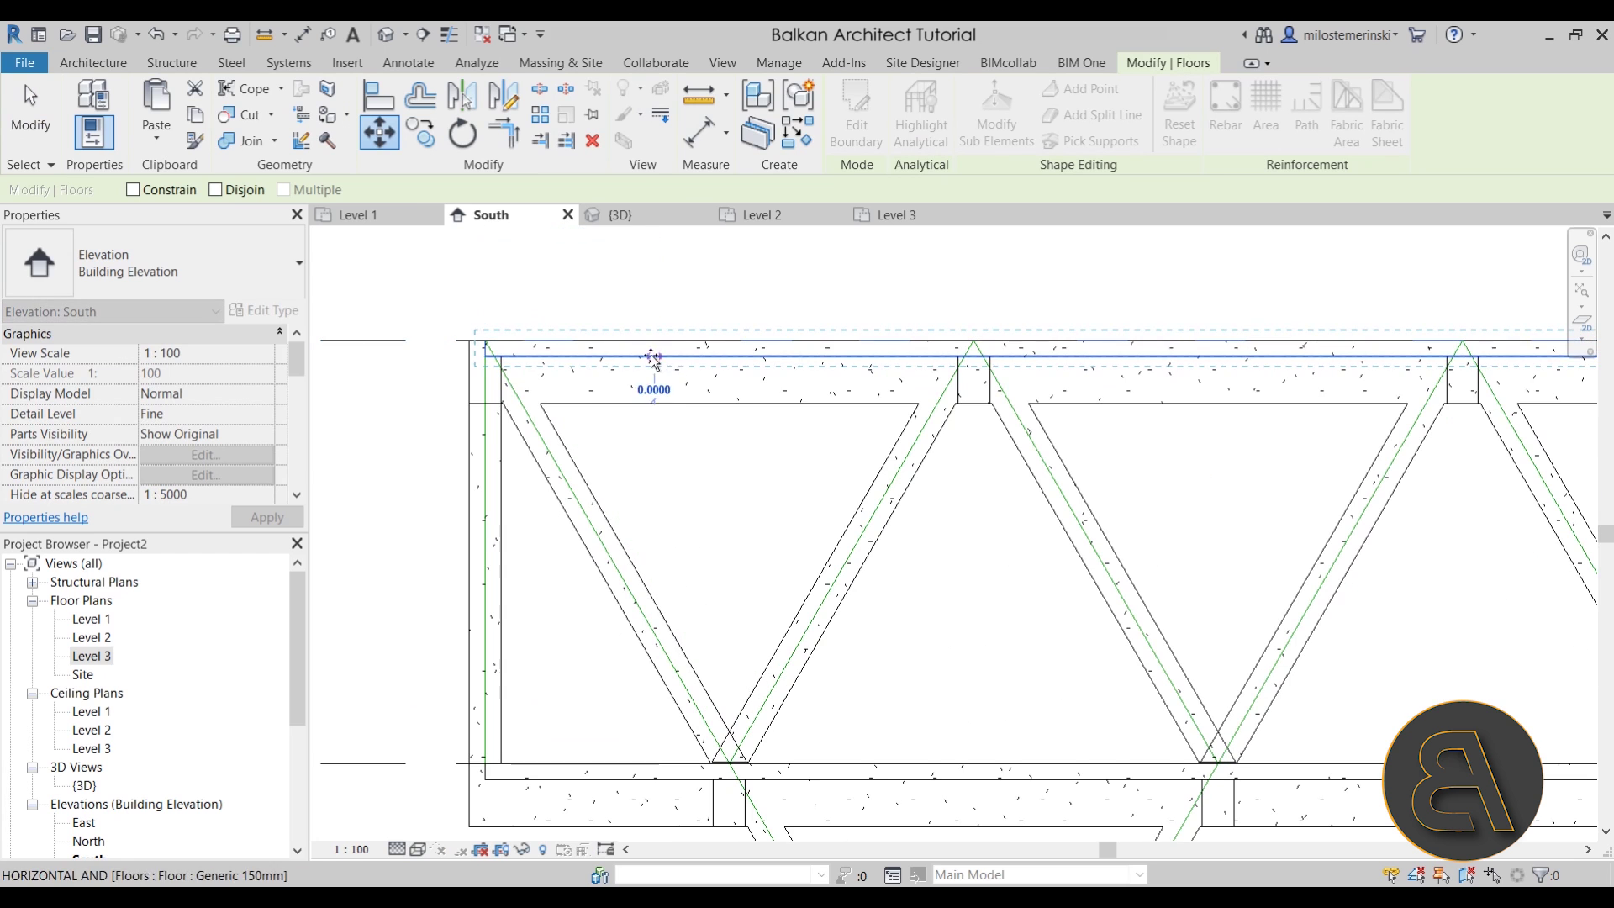
pyautogui.click(653, 408)
pyautogui.click(668, 477)
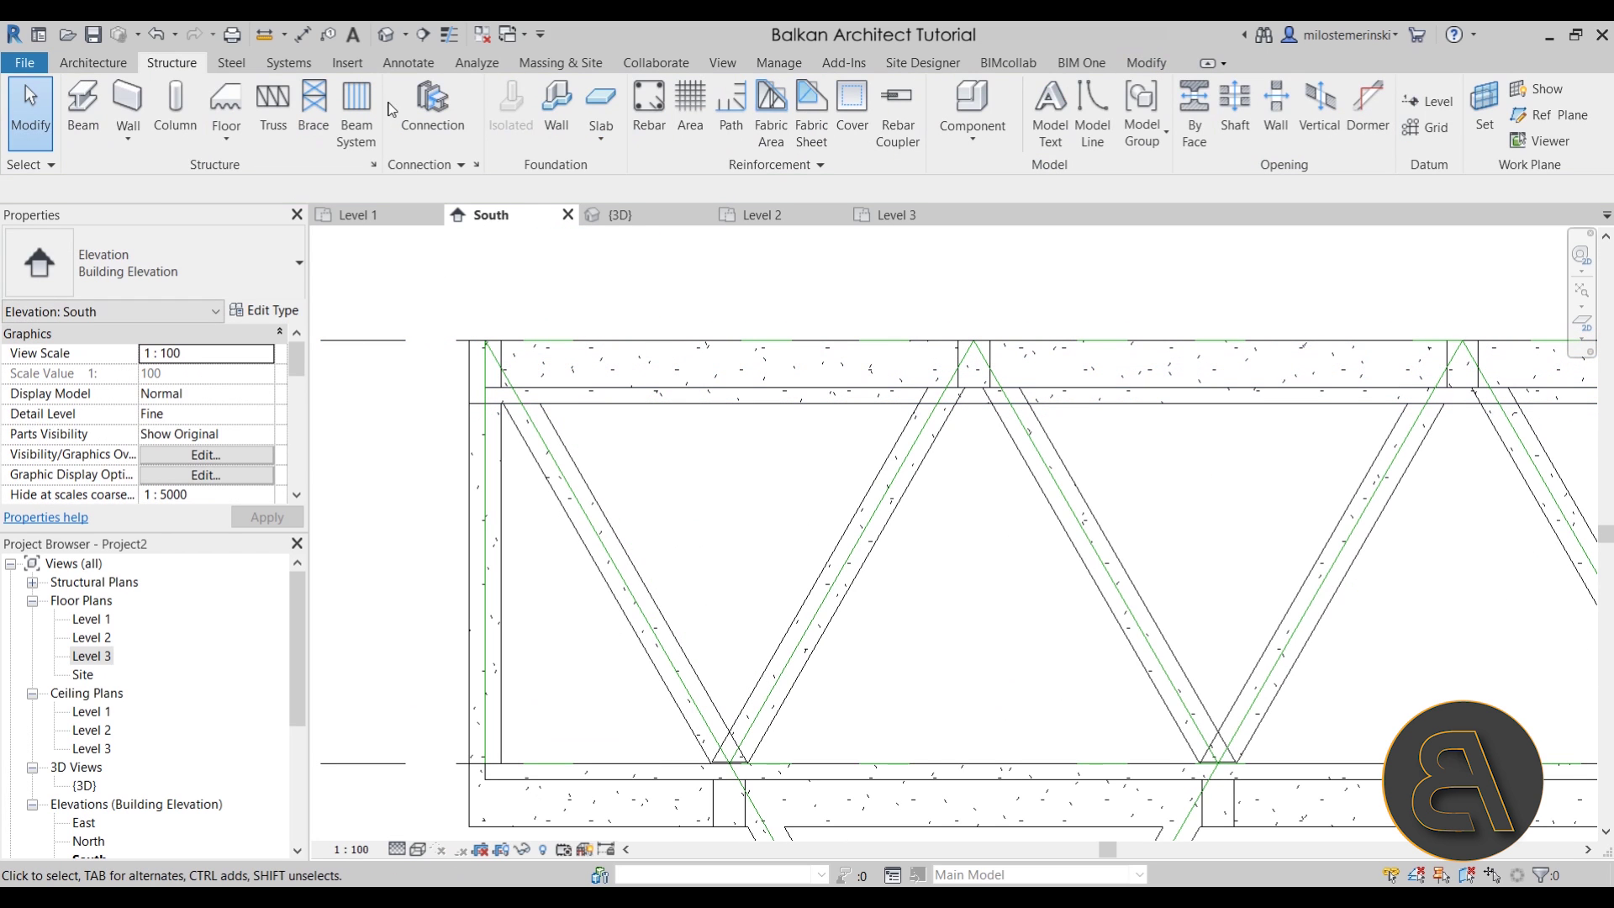
pyautogui.click(379, 43)
pyautogui.keyDown('shift'); pyautogui.moveTo(1211, 639); pyautogui.dragTo(946, 630, button='middle'); pyautogui.keyUp('shift')
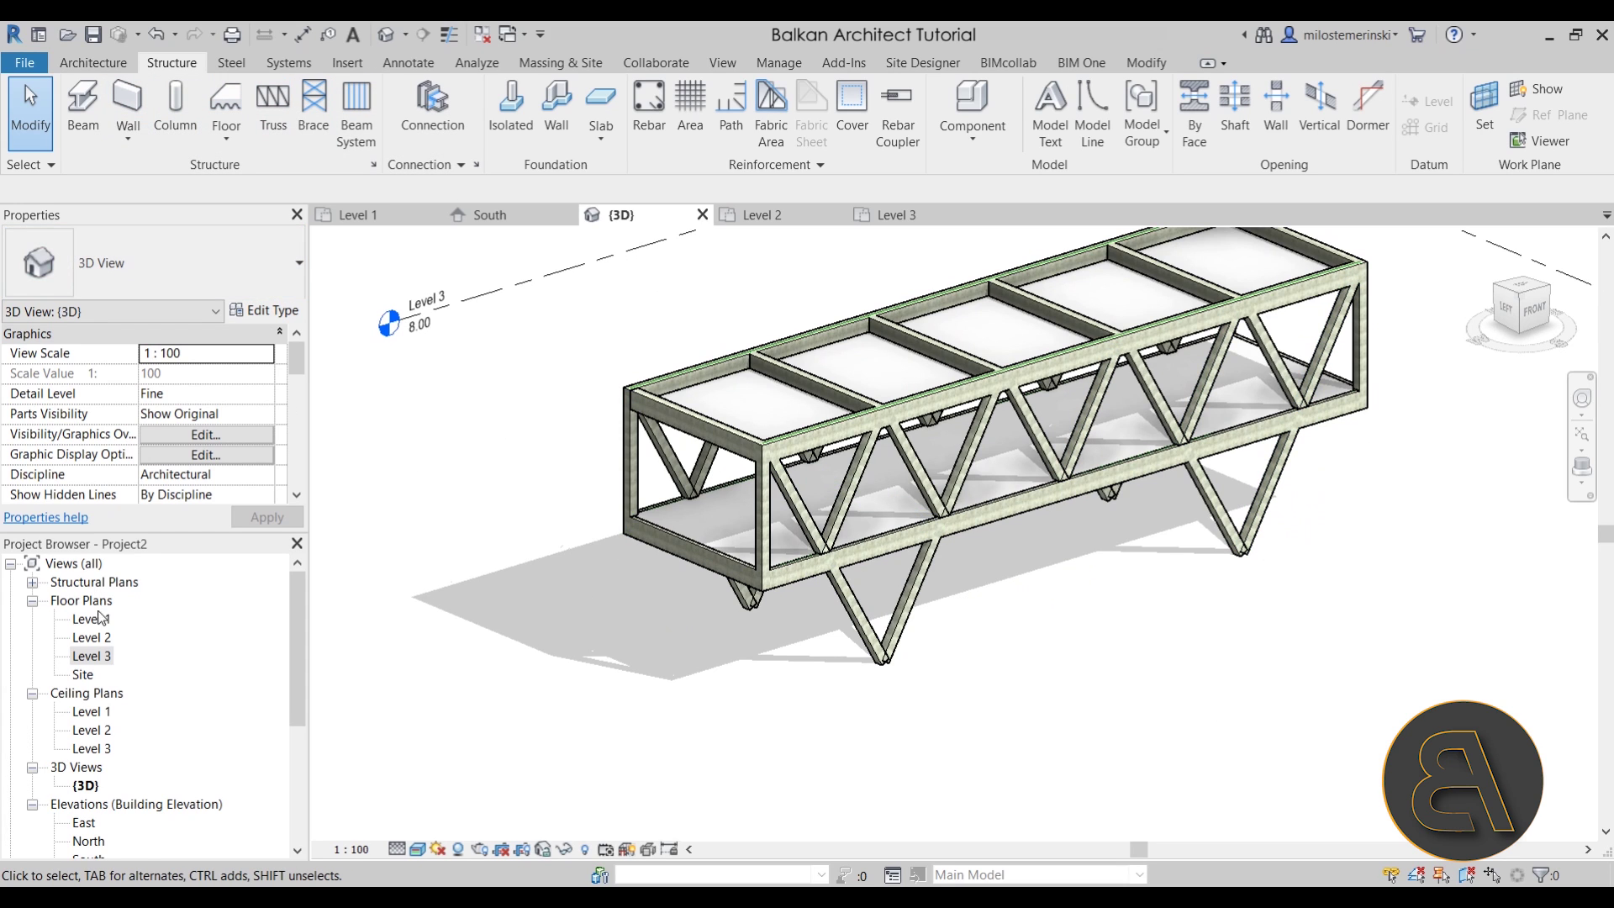
# - Set up a rectangular wall of the Curtain Wall Storefront type on the Level 2 floor plan
pyautogui.doubleClick(92, 637)
pyautogui.moveTo(522, 428); pyautogui.dragTo(790, 427, button='middle')
pyautogui.click(96, 64)
pyautogui.press('w')
pyautogui.press('a')
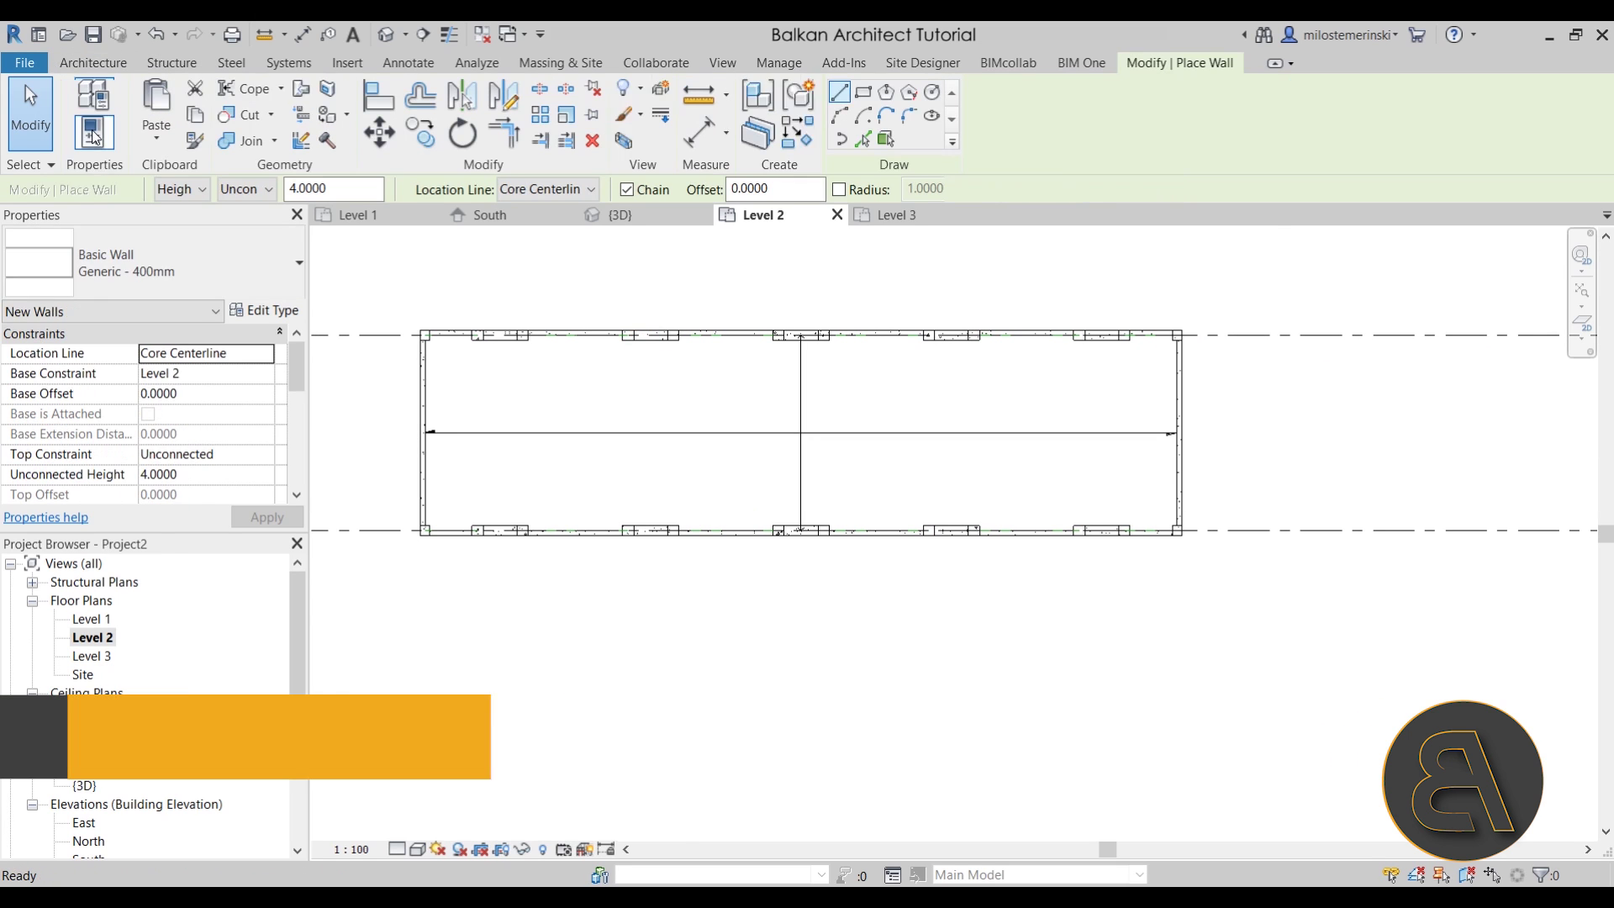
pyautogui.click(151, 262)
pyautogui.scroll(-3, 116, 551)
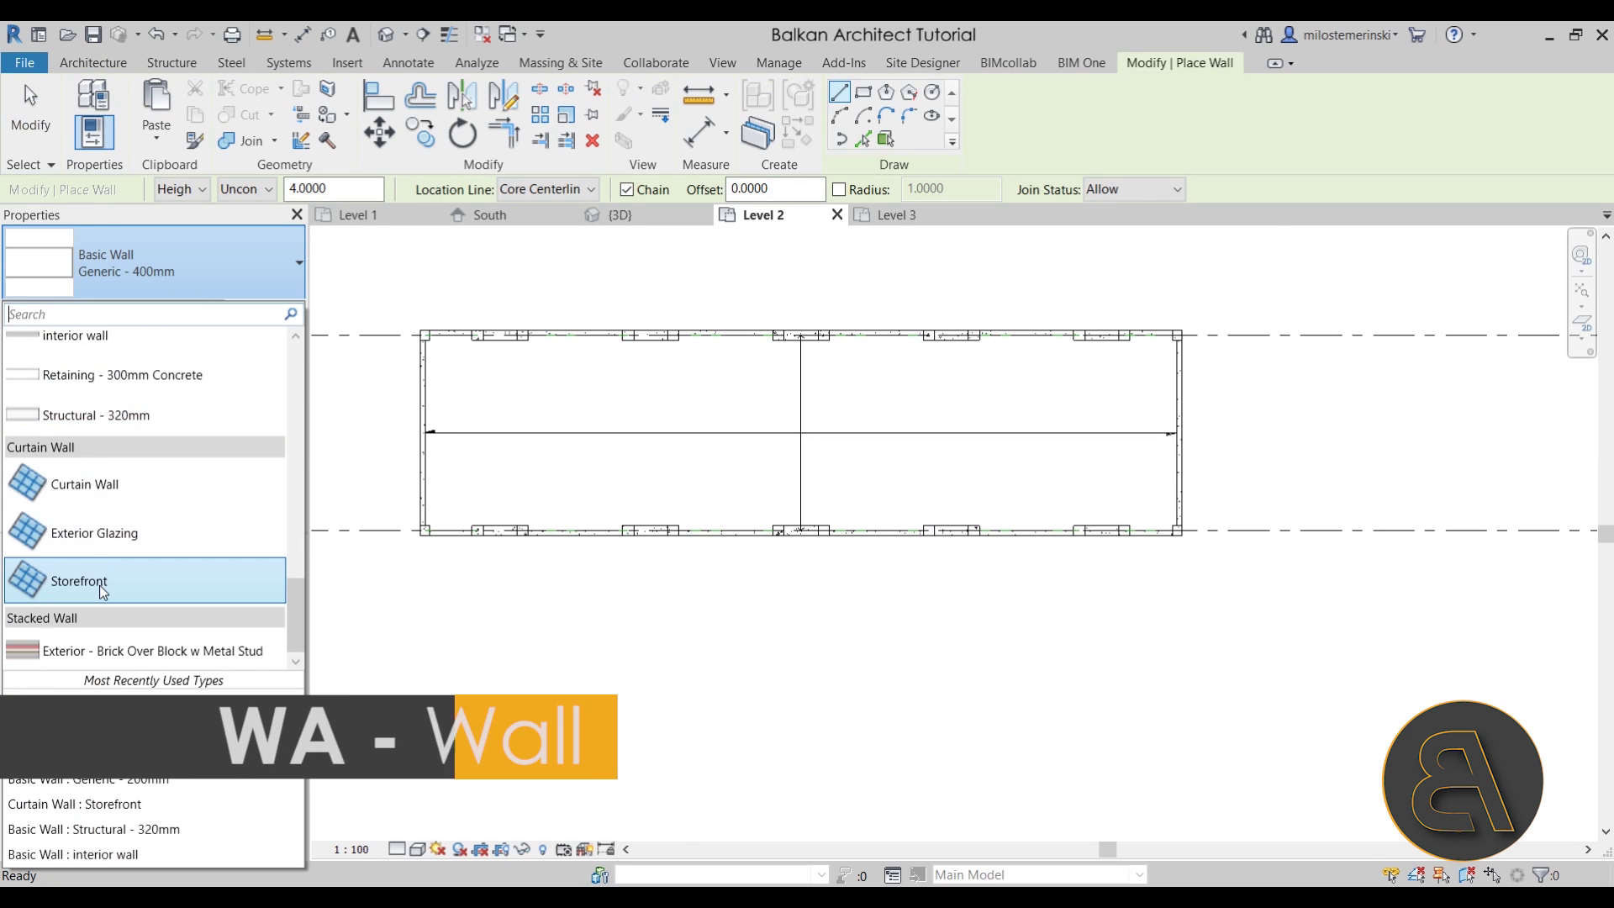
pyautogui.click(80, 581)
pyautogui.click(865, 99)
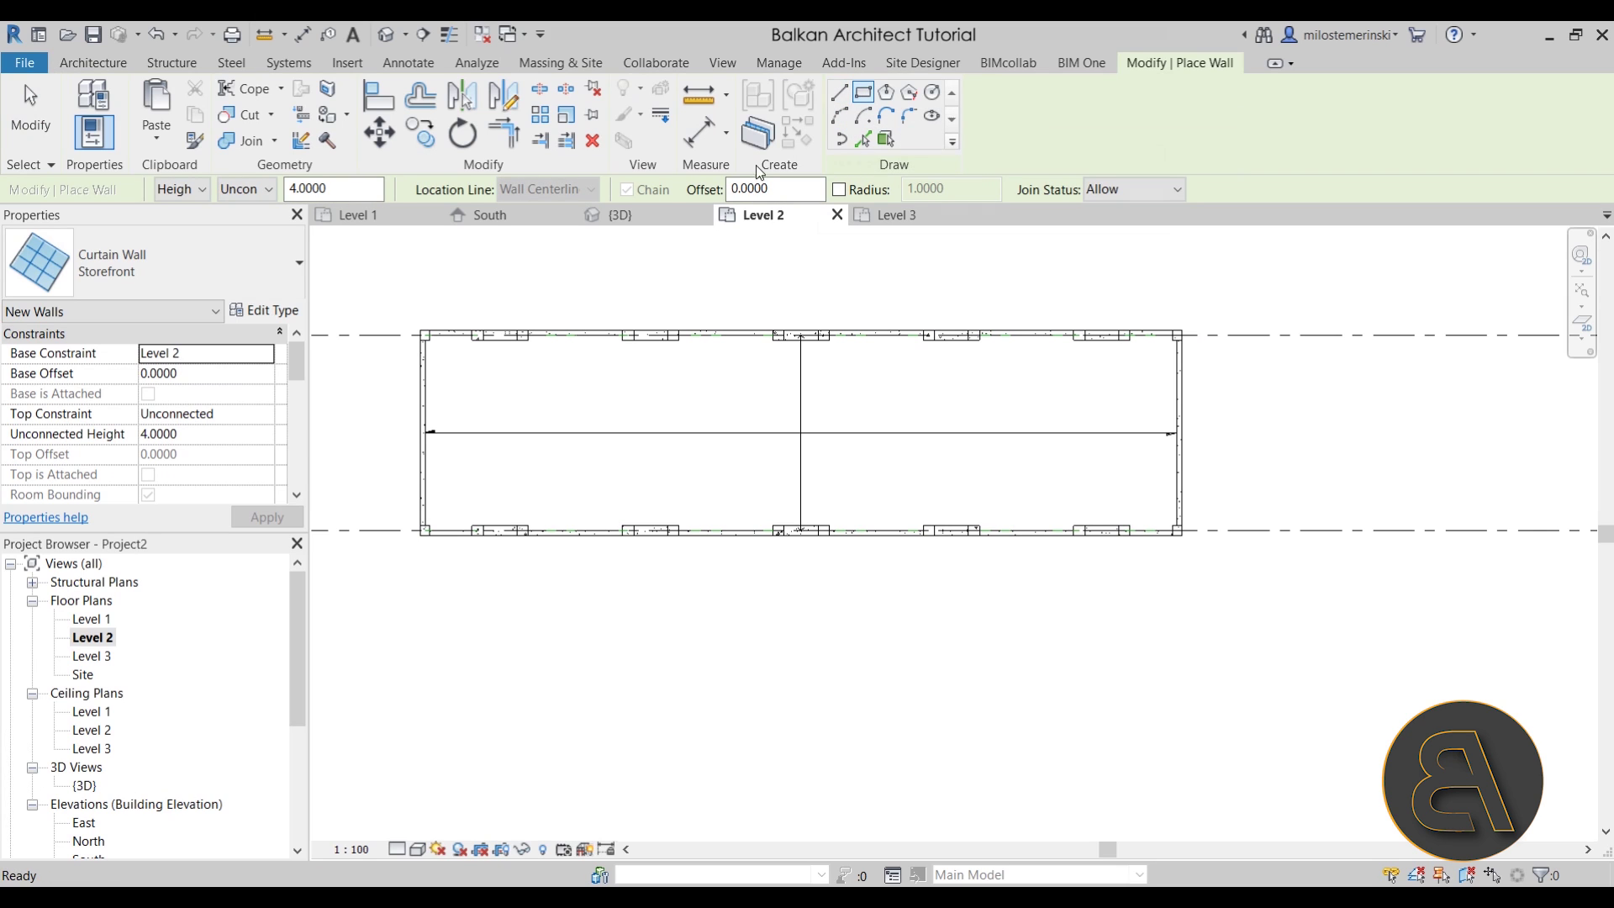
# - Draw the rectangle of storefront walls just inside the beams, between diagonally opposite interior corners of the structure
pyautogui.scroll(4, 511, 312)
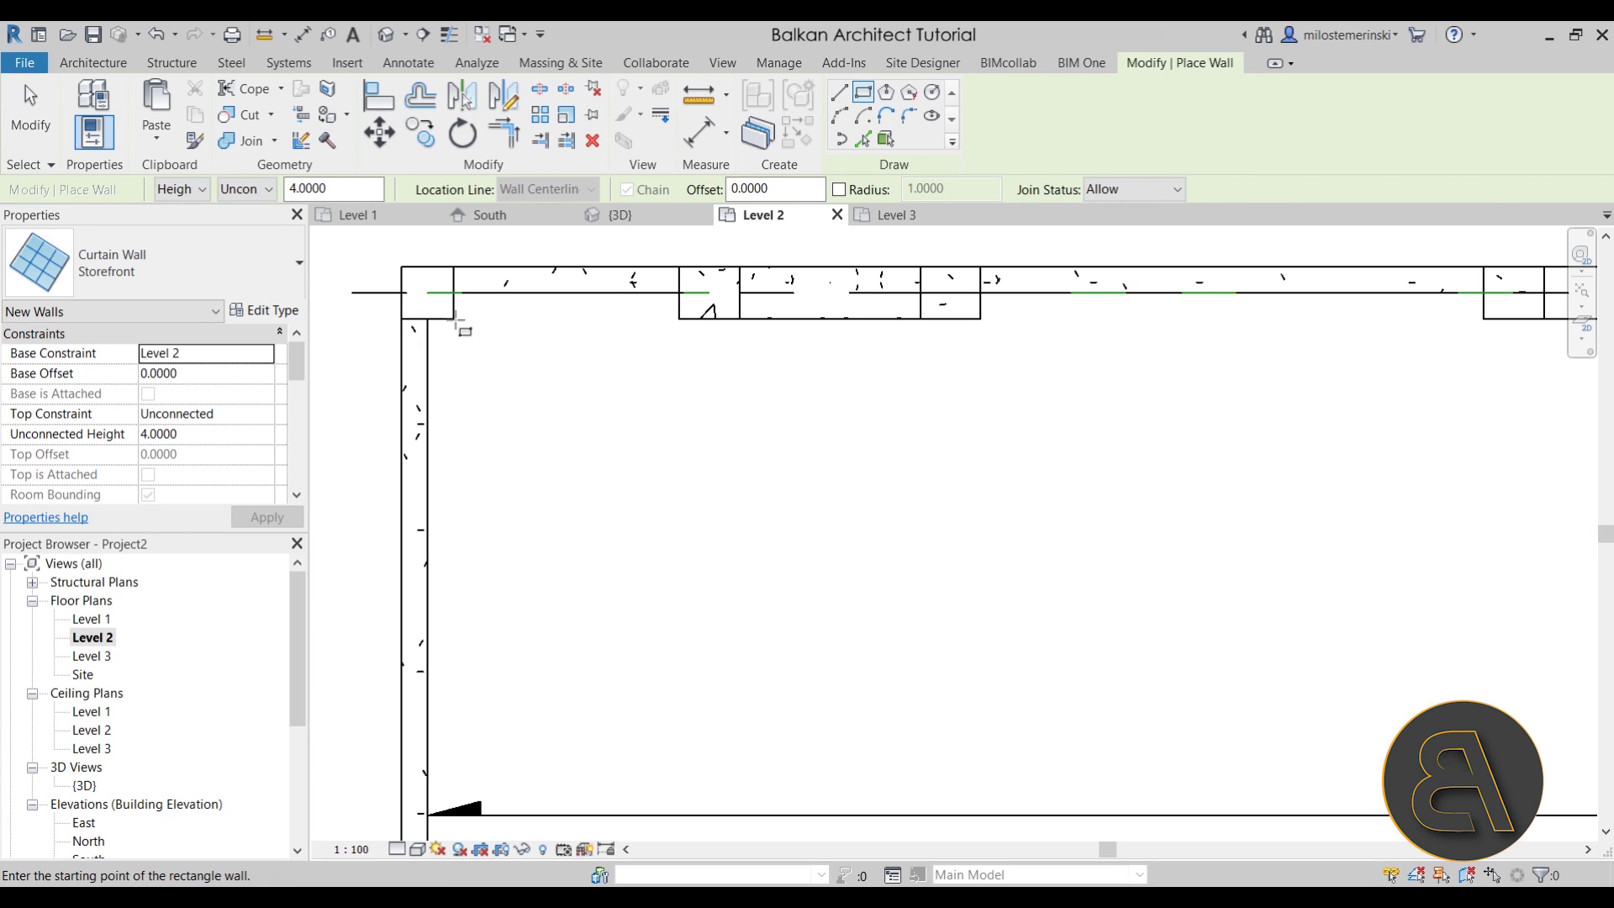
pyautogui.scroll(-3, 559, 370)
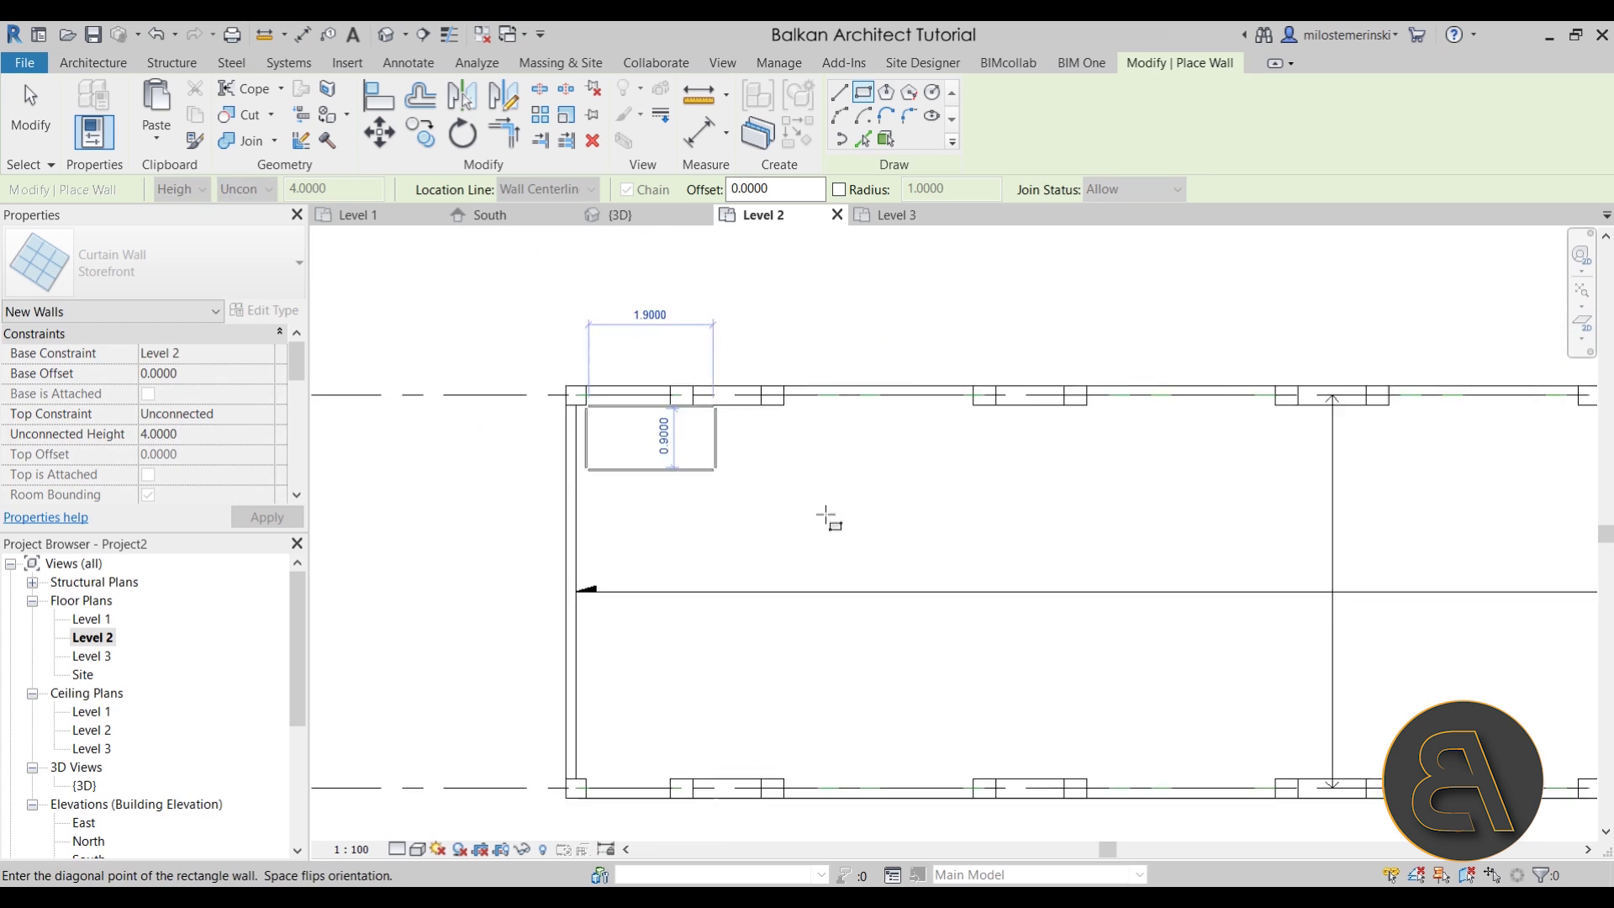
pyautogui.moveTo(829, 522); pyautogui.dragTo(999, 409, button='middle')
pyautogui.scroll(3, 999, 409)
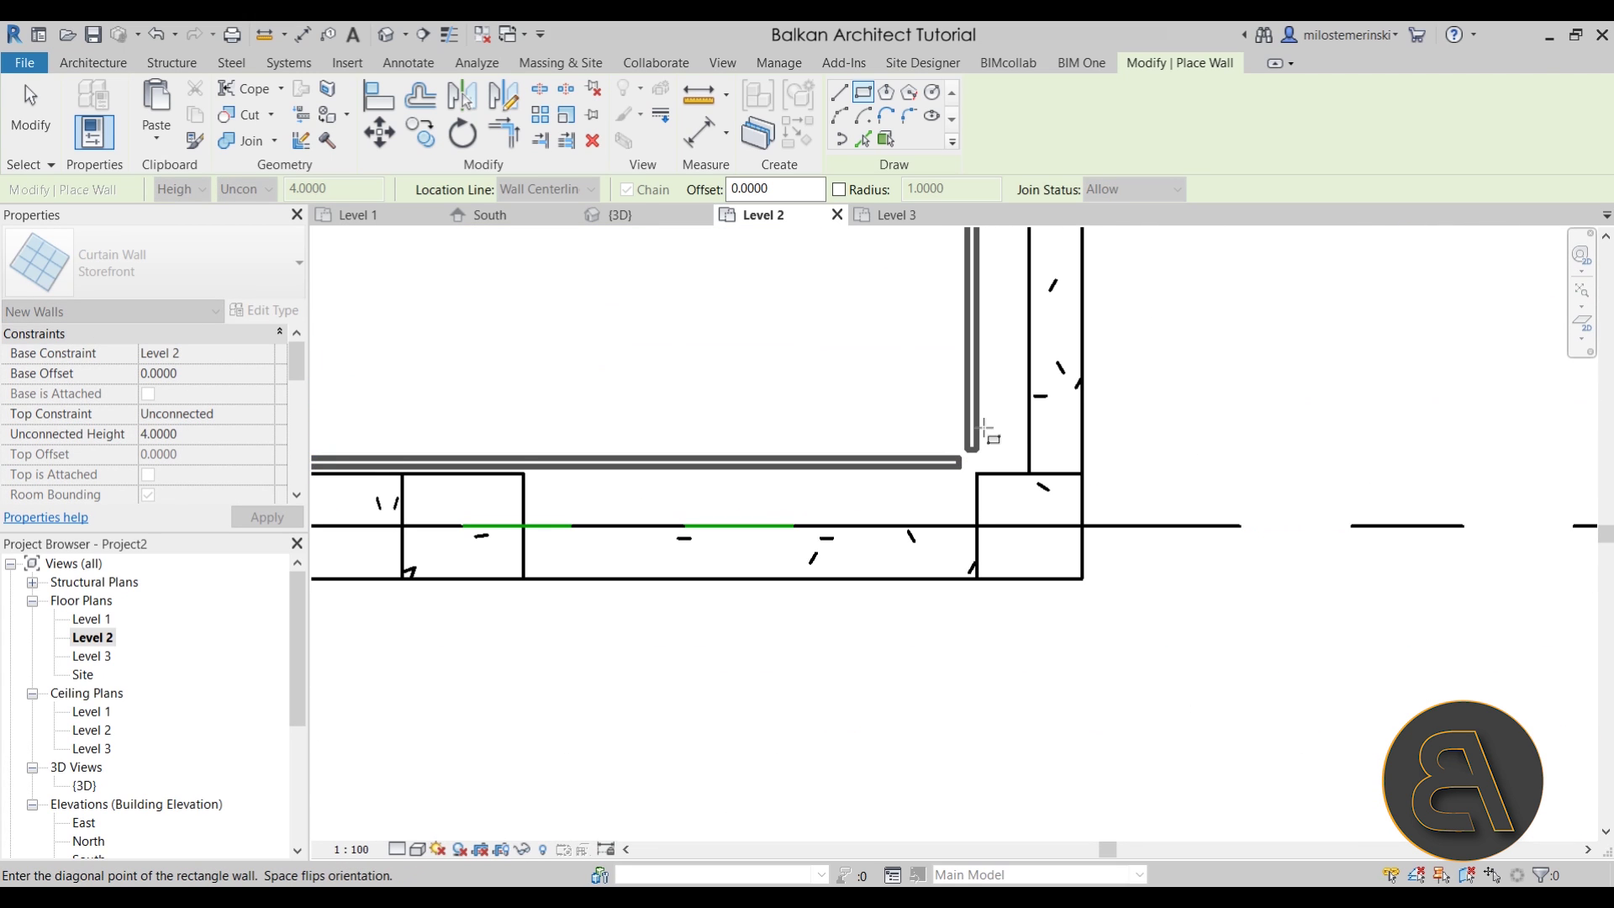
pyautogui.click(985, 430)
pyautogui.scroll(-2, 965, 432)
pyautogui.press('Escape')
pyautogui.press('Escape')
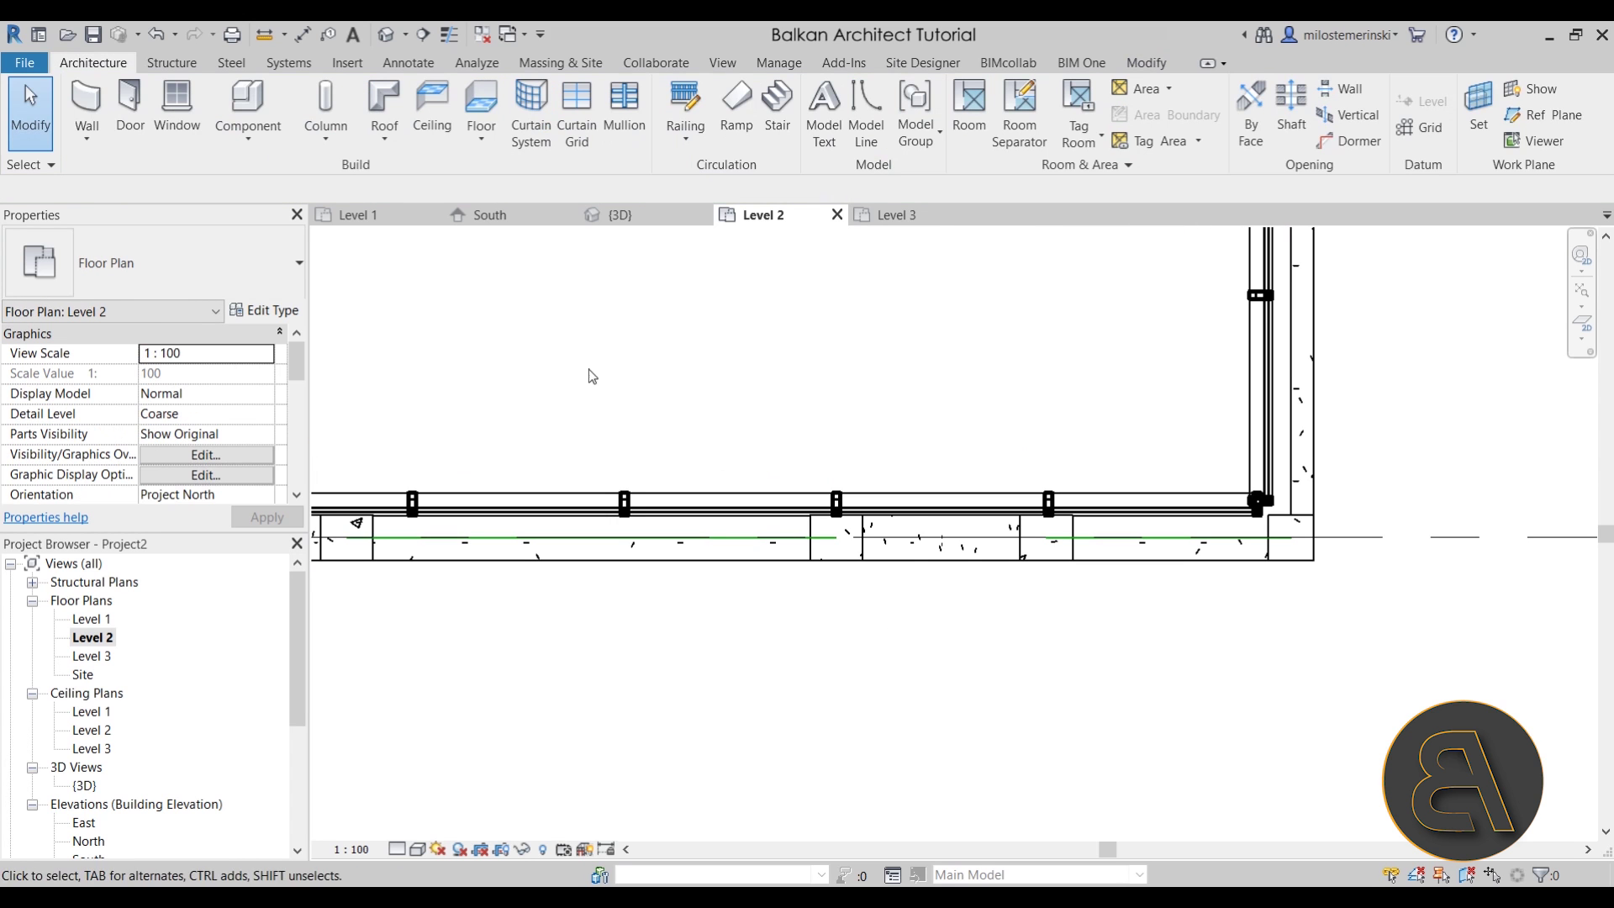
# - In the 3D view, attach the tops of all four storefront walls to the Level 3 floor, deleting the mullions that cause errors
pyautogui.click(614, 215)
pyautogui.keyDown('shift'); pyautogui.moveTo(975, 538); pyautogui.dragTo(706, 395, button='middle'); pyautogui.keyUp('shift')
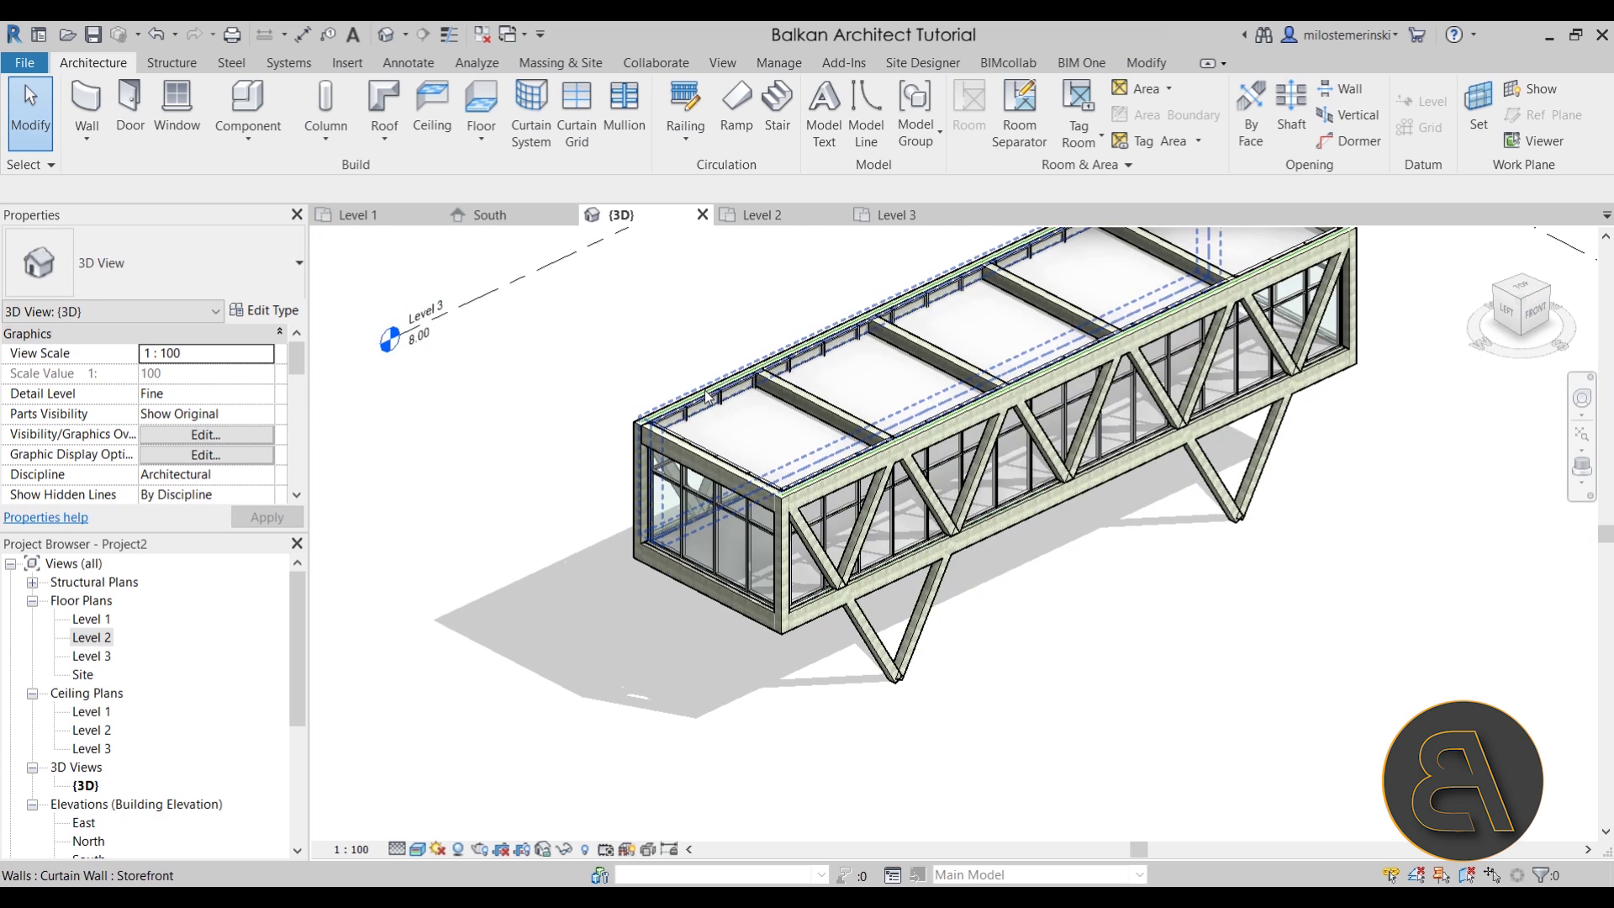
pyautogui.press('Tab')
pyautogui.click(676, 532)
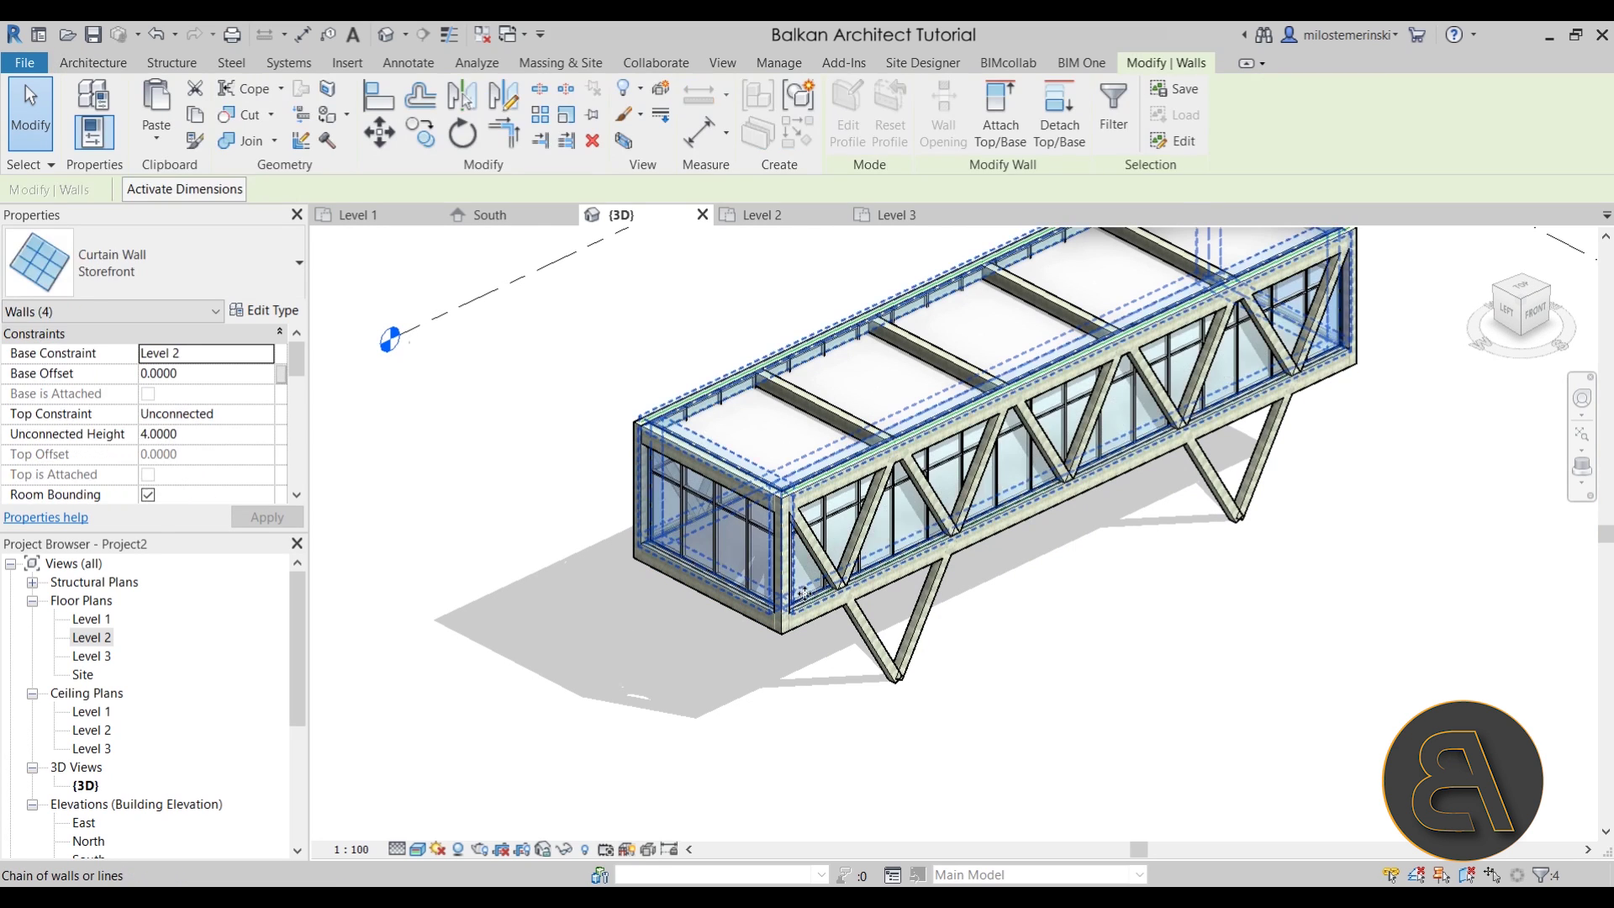
pyautogui.keyDown('shift'); pyautogui.moveTo(676, 532); pyautogui.dragTo(925, 547, button='middle'); pyautogui.keyUp('shift')
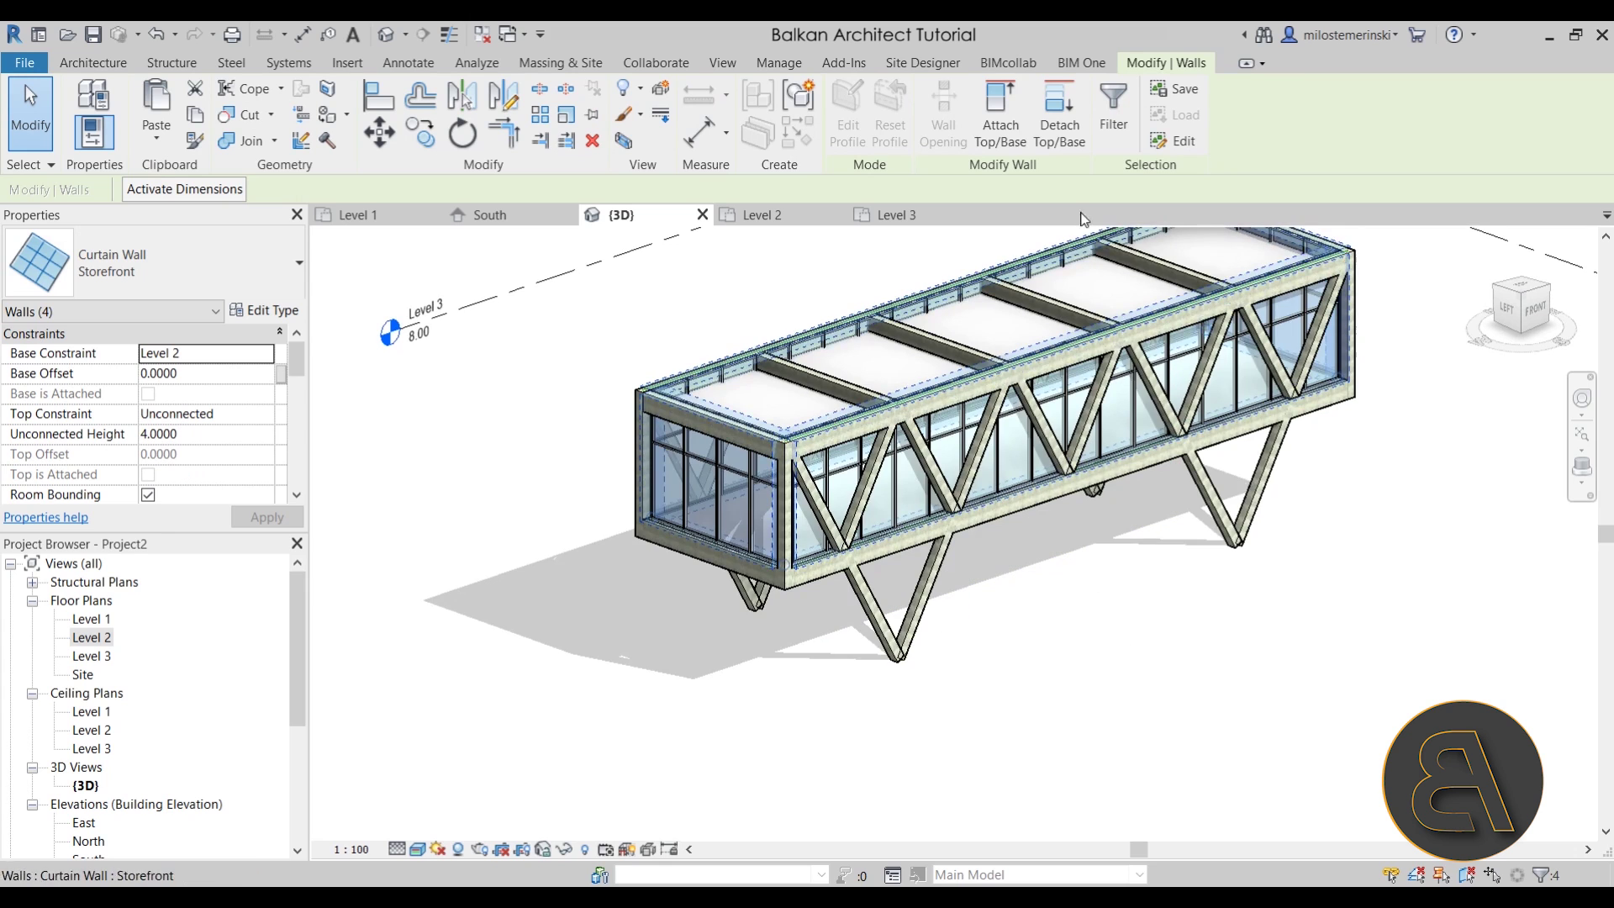
pyautogui.click(1008, 143)
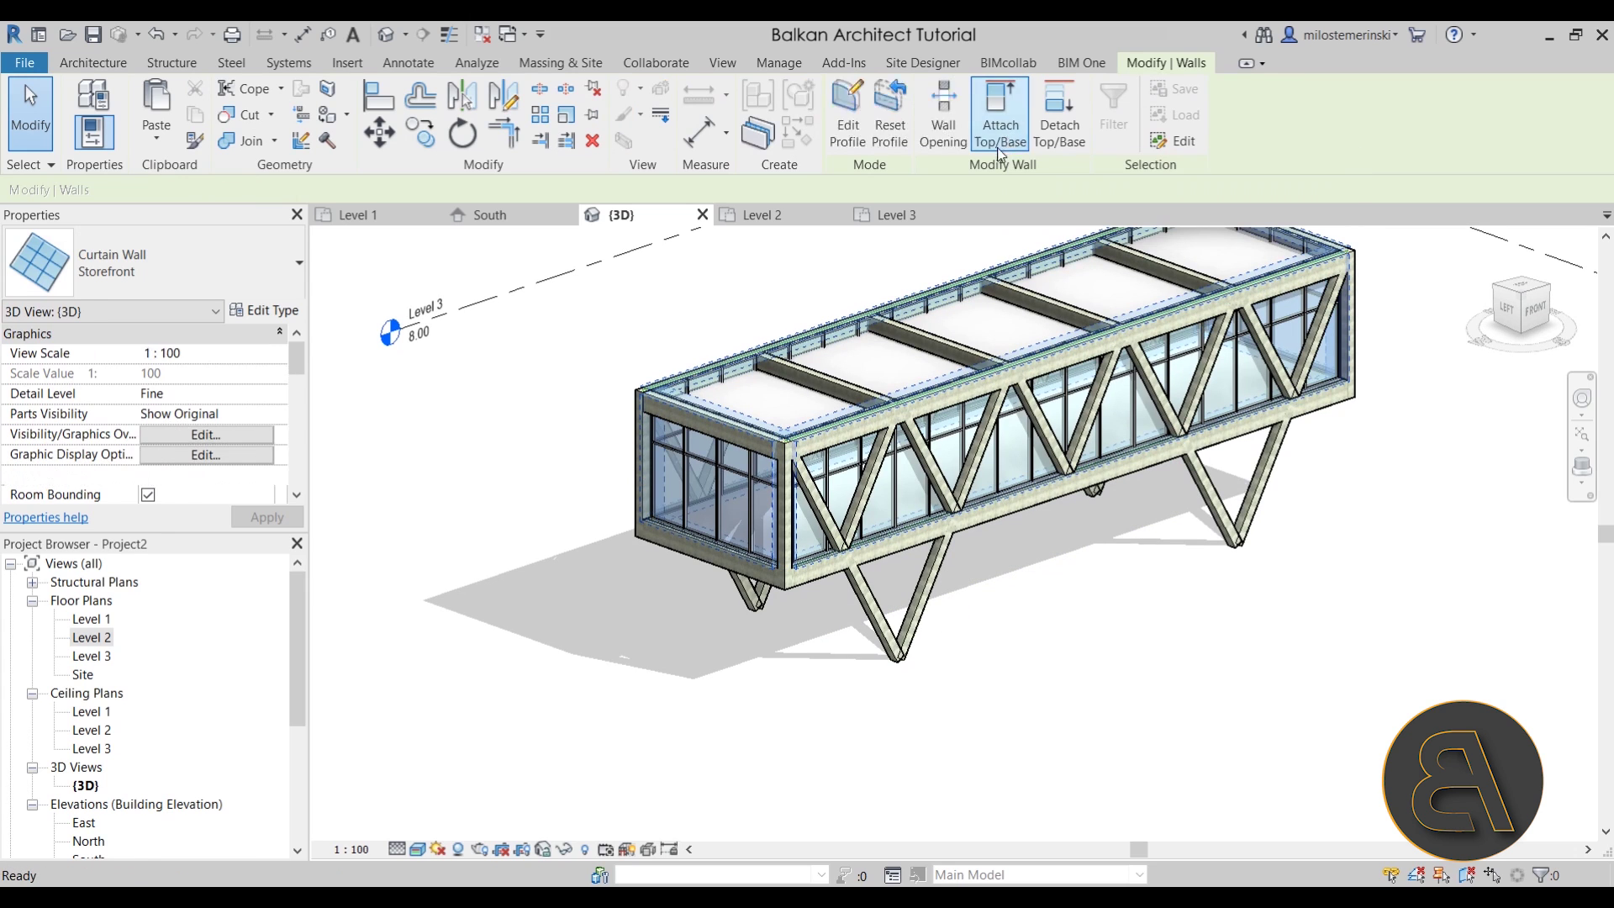
pyautogui.click(934, 497)
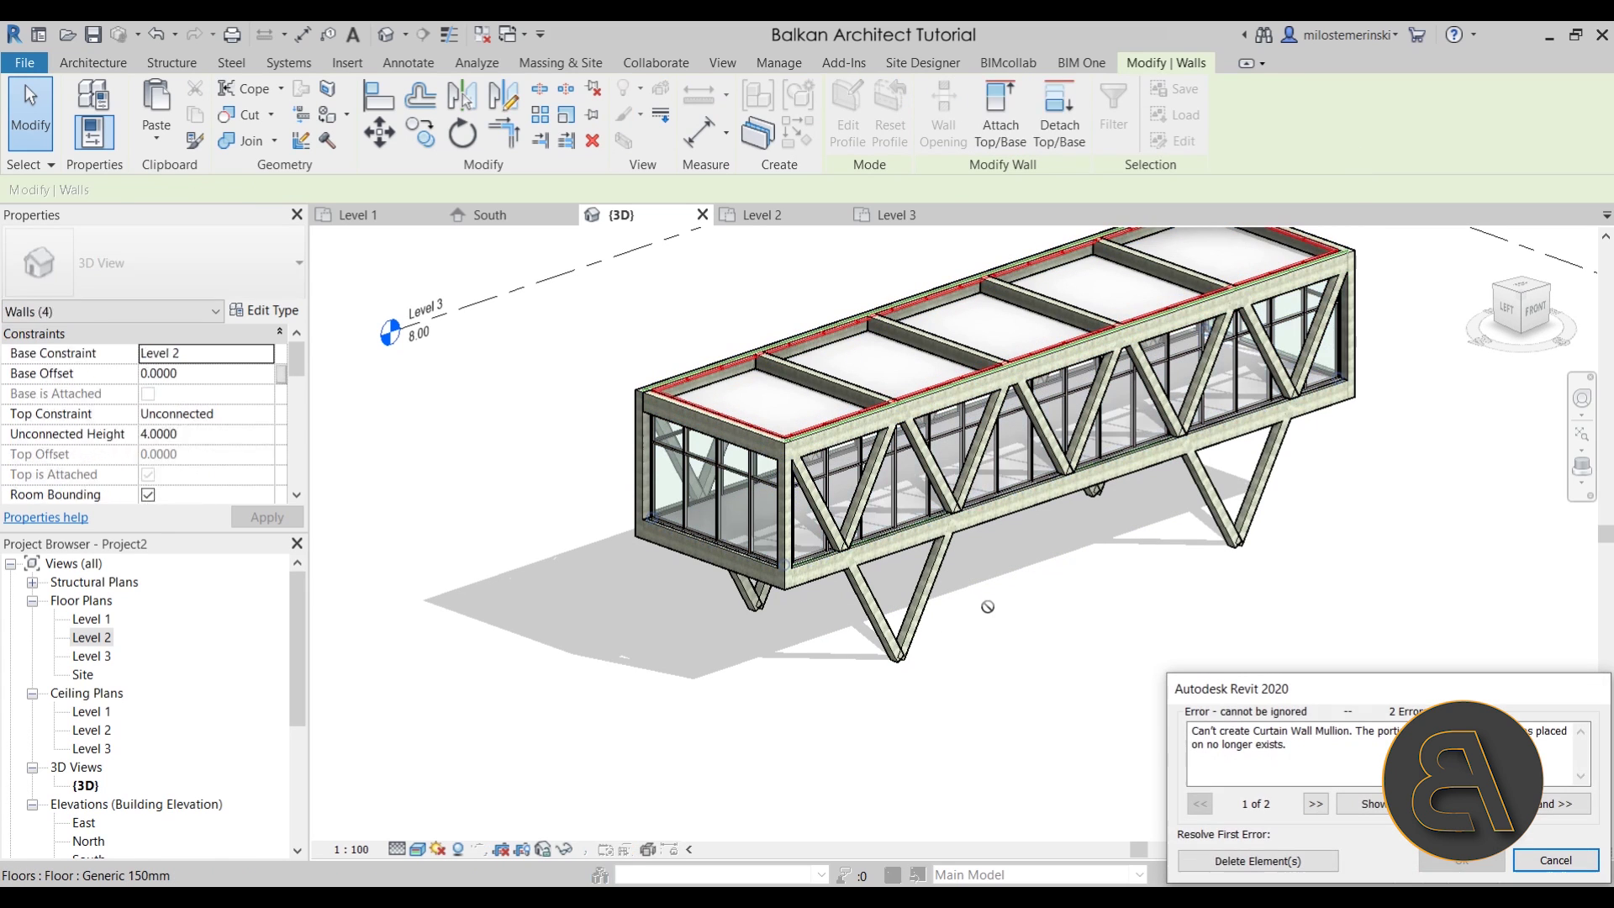
pyautogui.click(1257, 861)
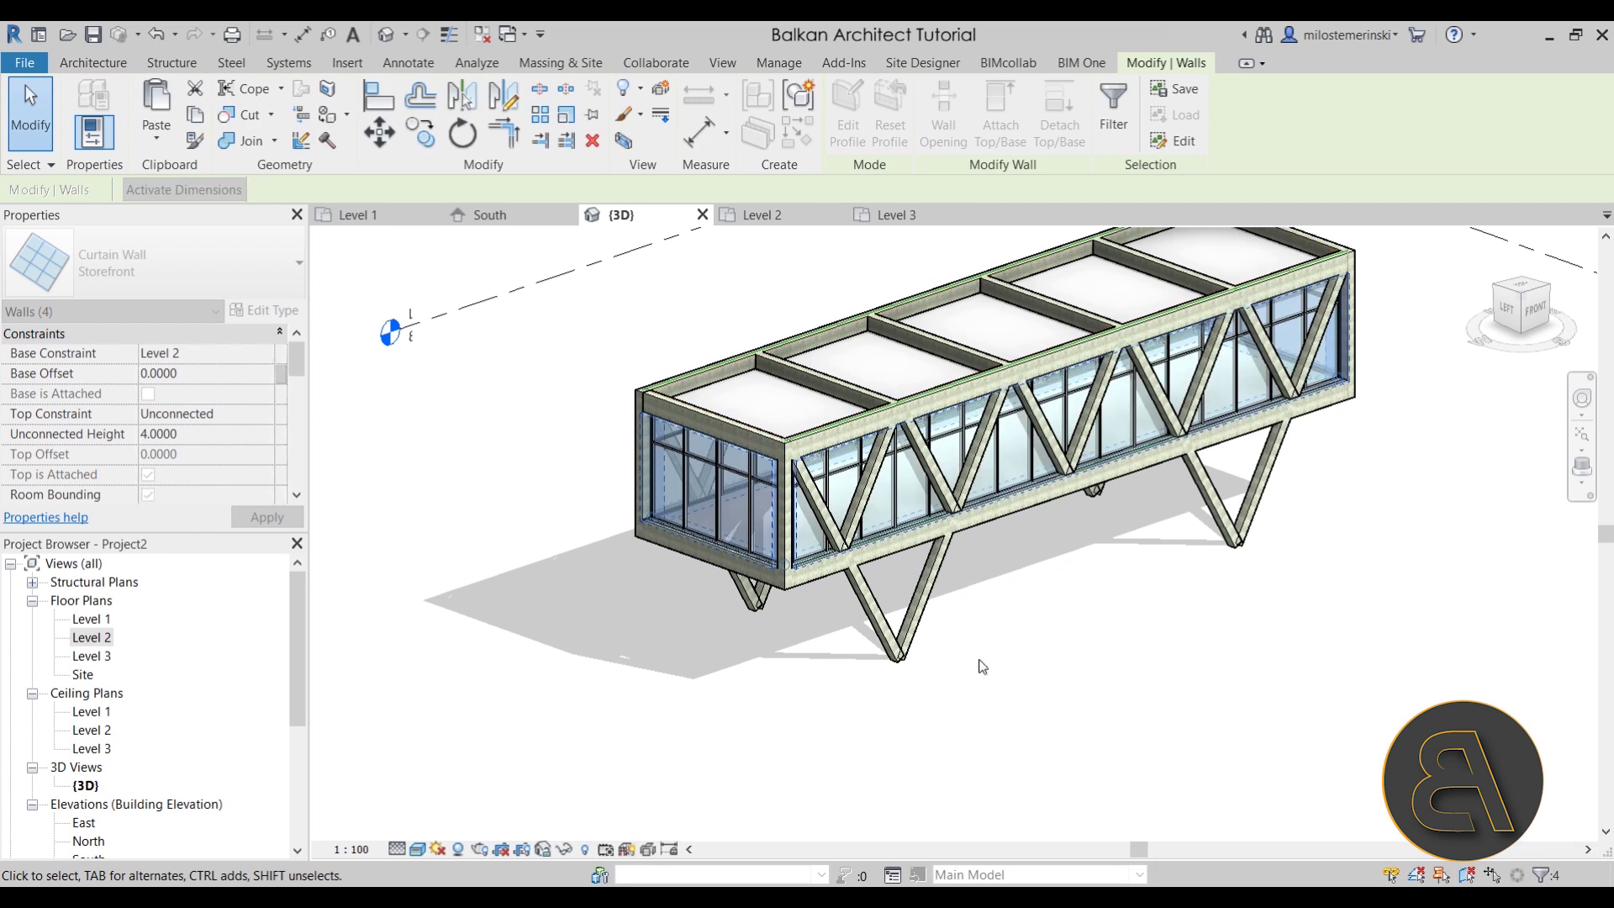
pyautogui.click(1056, 717)
pyautogui.keyDown('shift'); pyautogui.moveTo(966, 670); pyautogui.dragTo(931, 391, button='middle'); pyautogui.keyUp('shift')
pyautogui.keyDown('shift'); pyautogui.moveTo(870, 523); pyautogui.dragTo(842, 311, button='middle'); pyautogui.keyUp('shift')
pyautogui.keyDown('shift'); pyautogui.moveTo(849, 551); pyautogui.dragTo(948, 587, button='middle'); pyautogui.keyUp('shift')
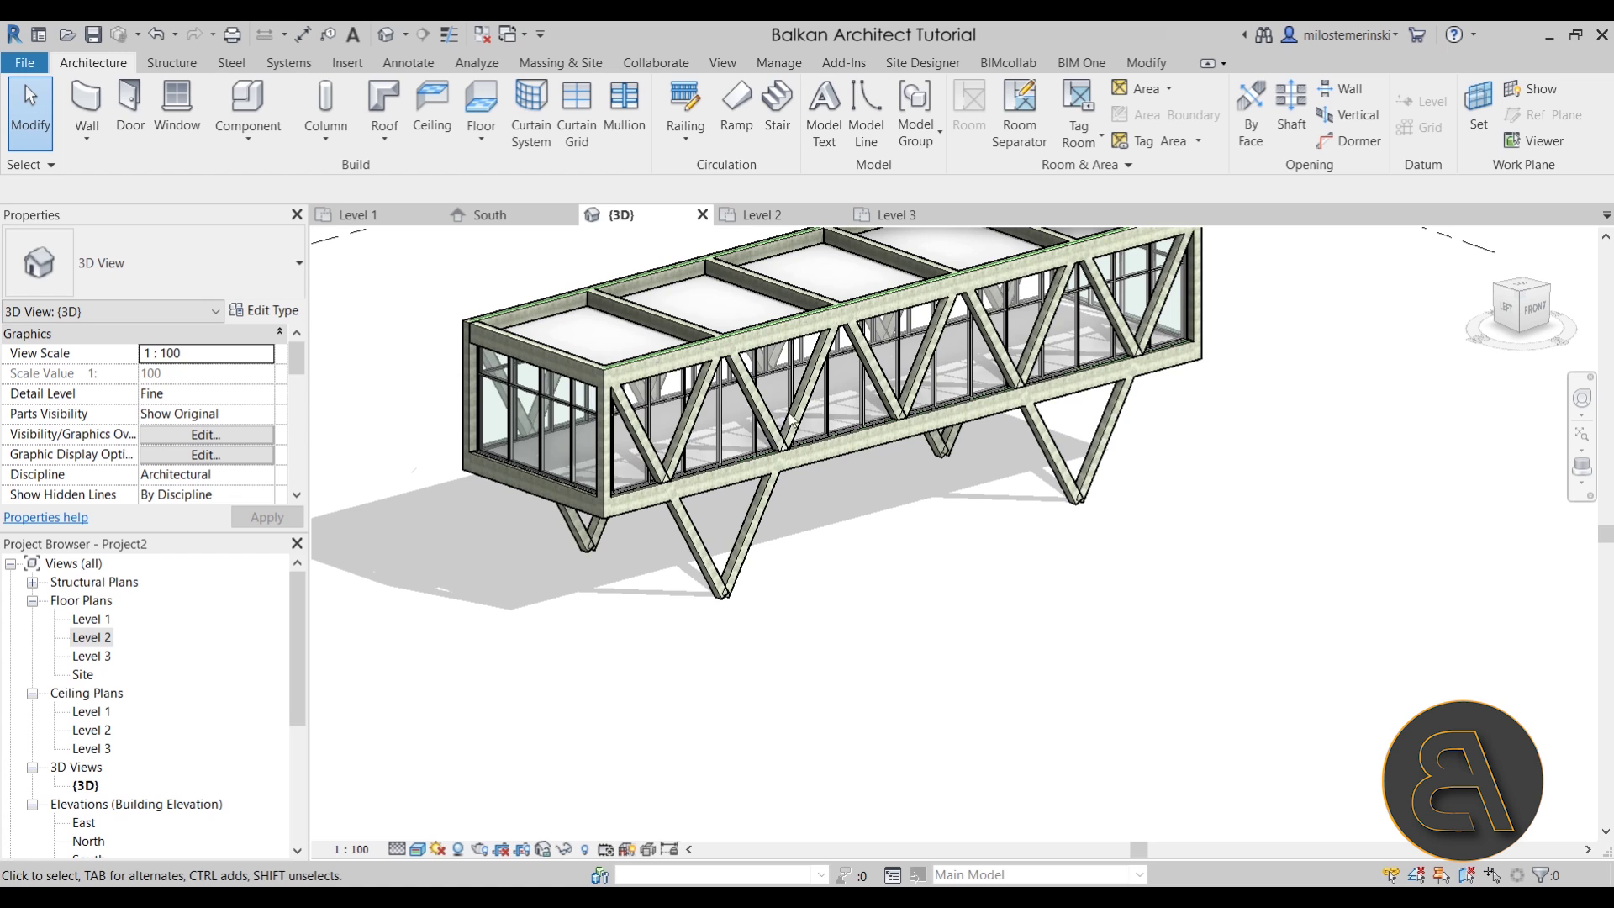
# - Set up an isolated foundation of type M_Footing-Rectangular 2400 x 1800 x 450mm on the Level 1 floor plan
pyautogui.click(359, 215)
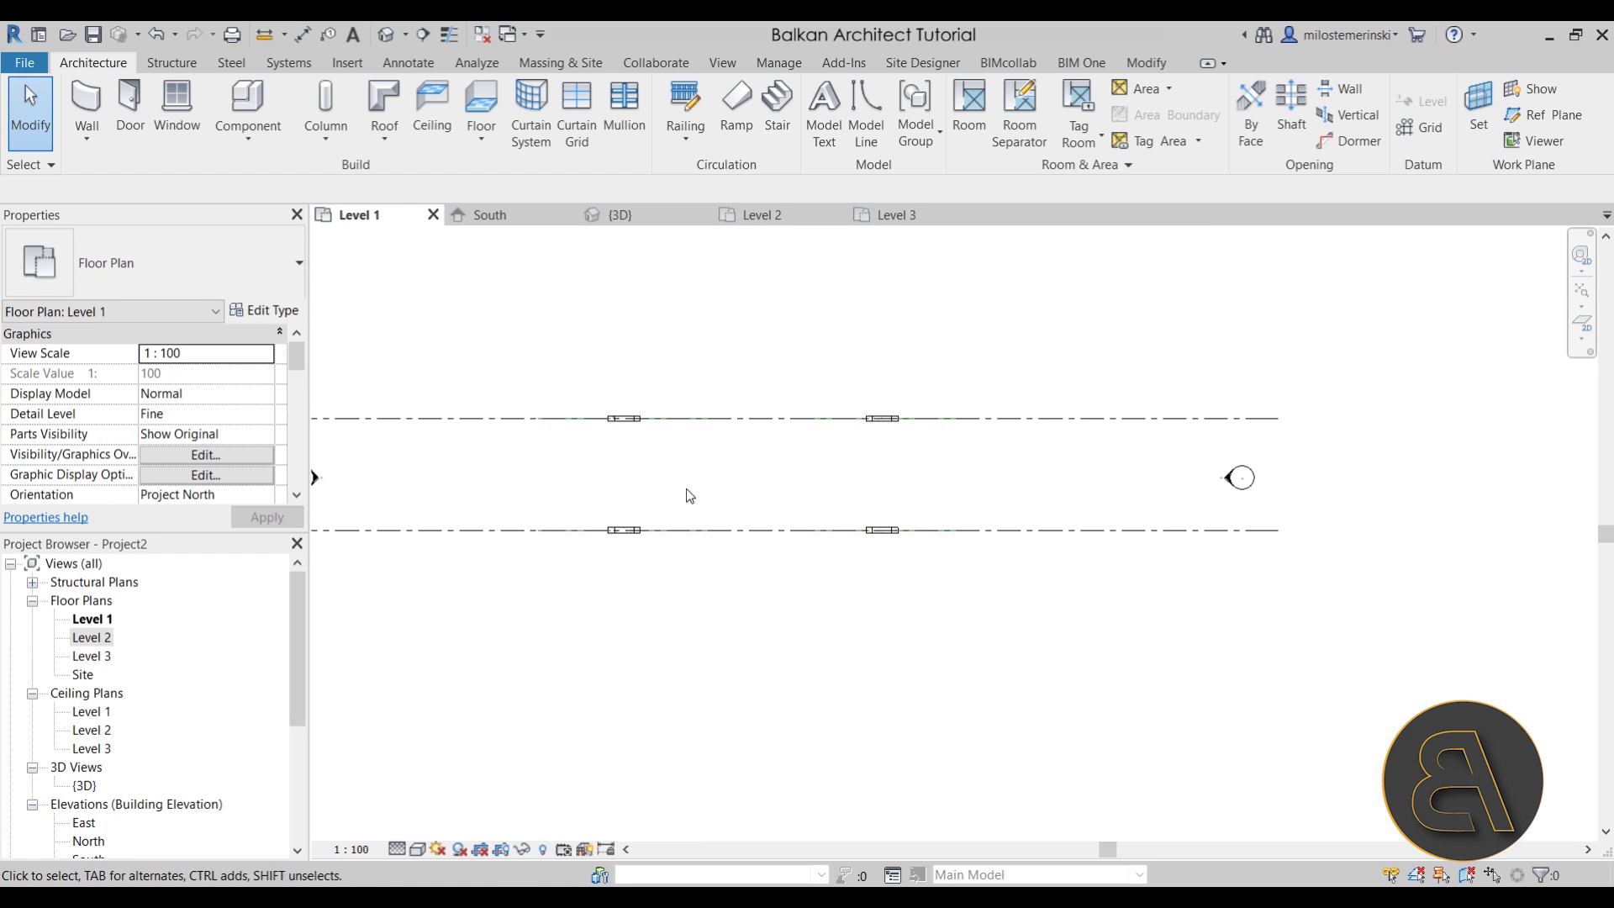
pyautogui.scroll(3, 696, 454)
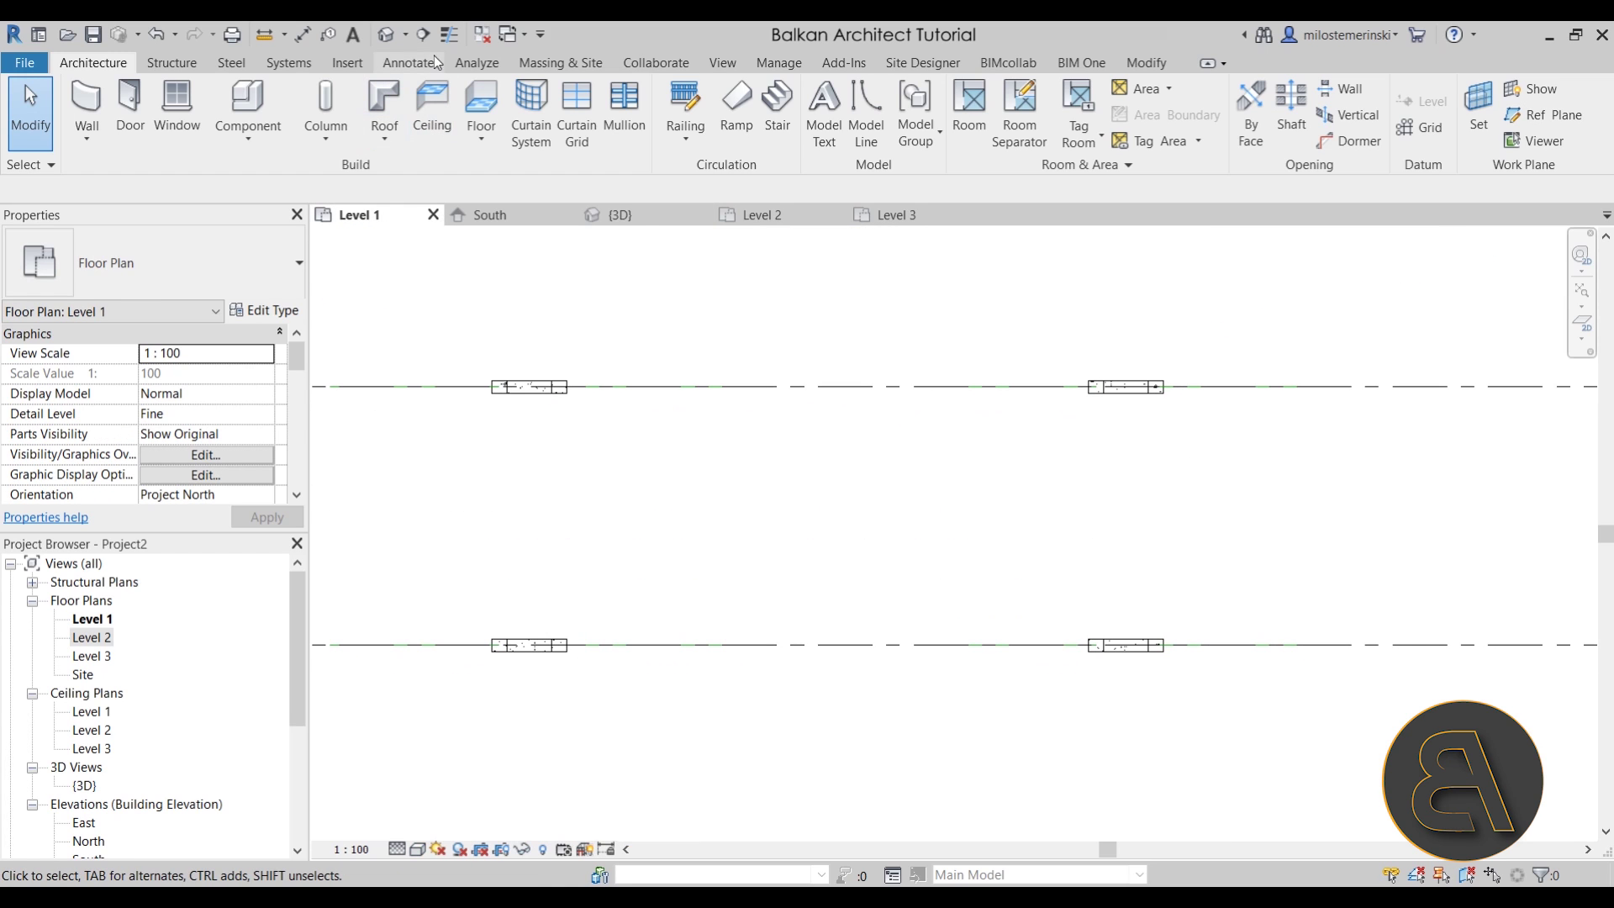
pyautogui.click(172, 65)
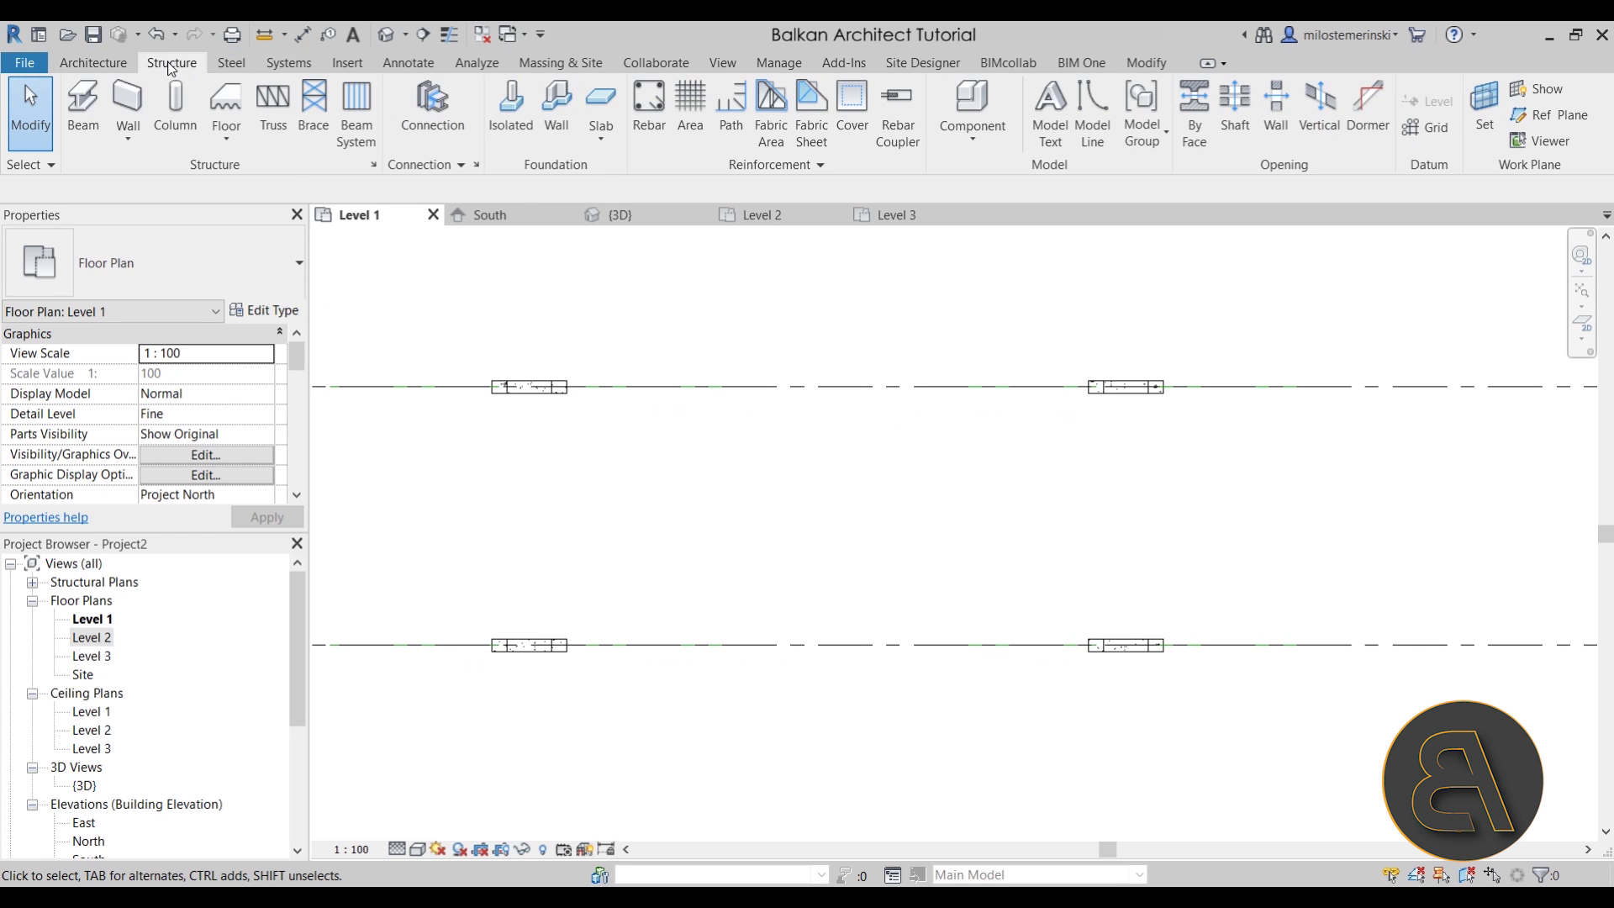
pyautogui.click(504, 105)
pyautogui.click(198, 284)
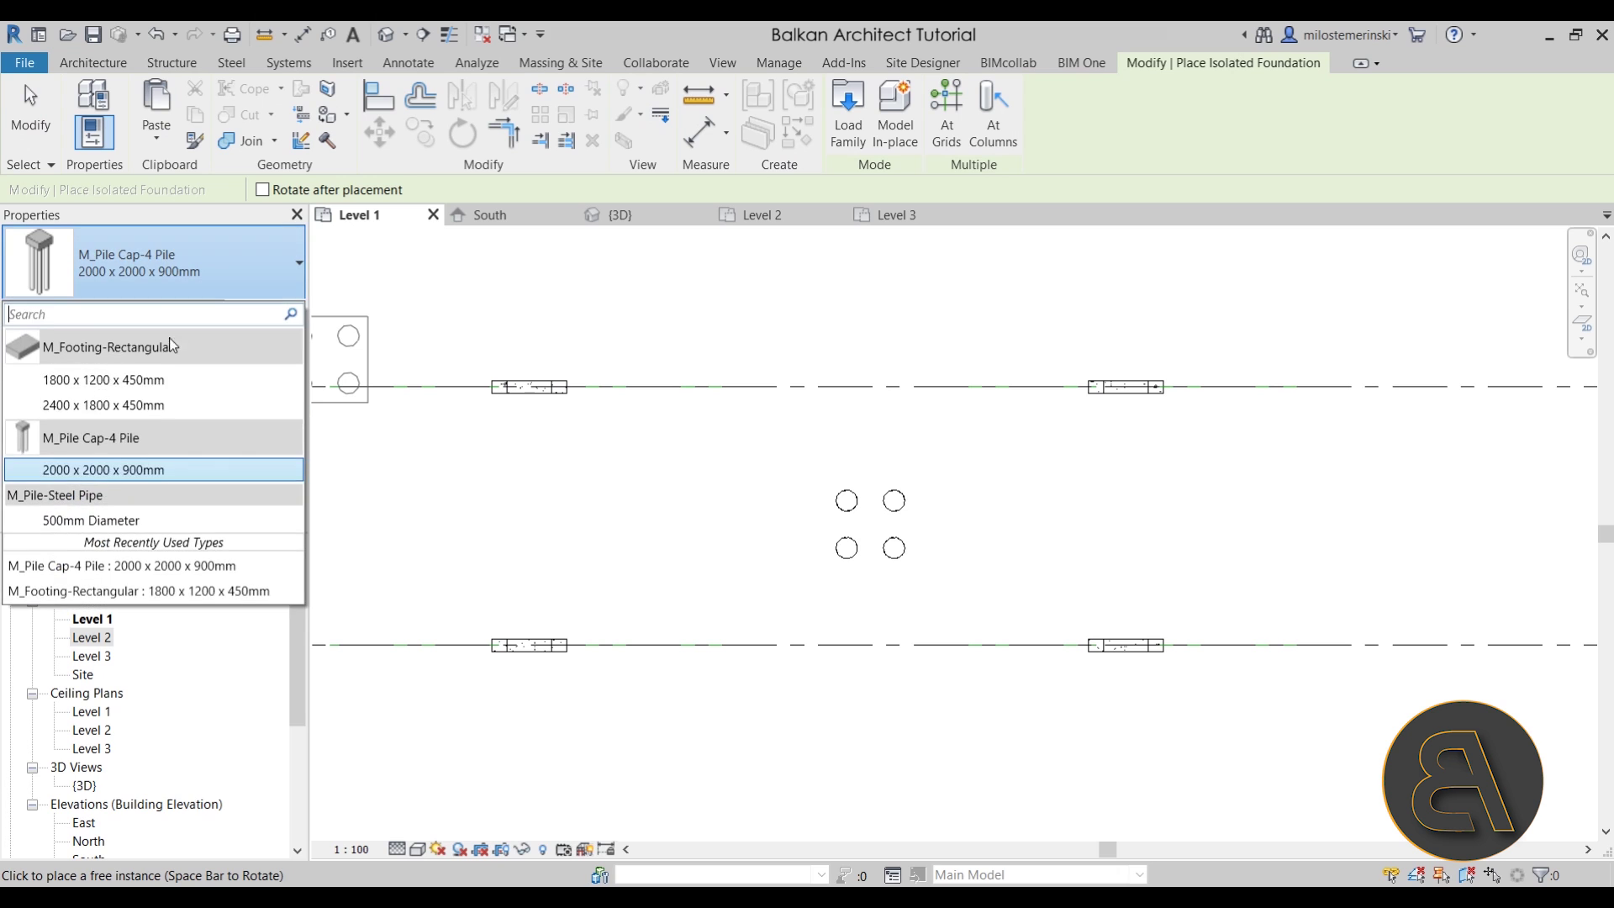
pyautogui.click(113, 402)
pyautogui.click(126, 277)
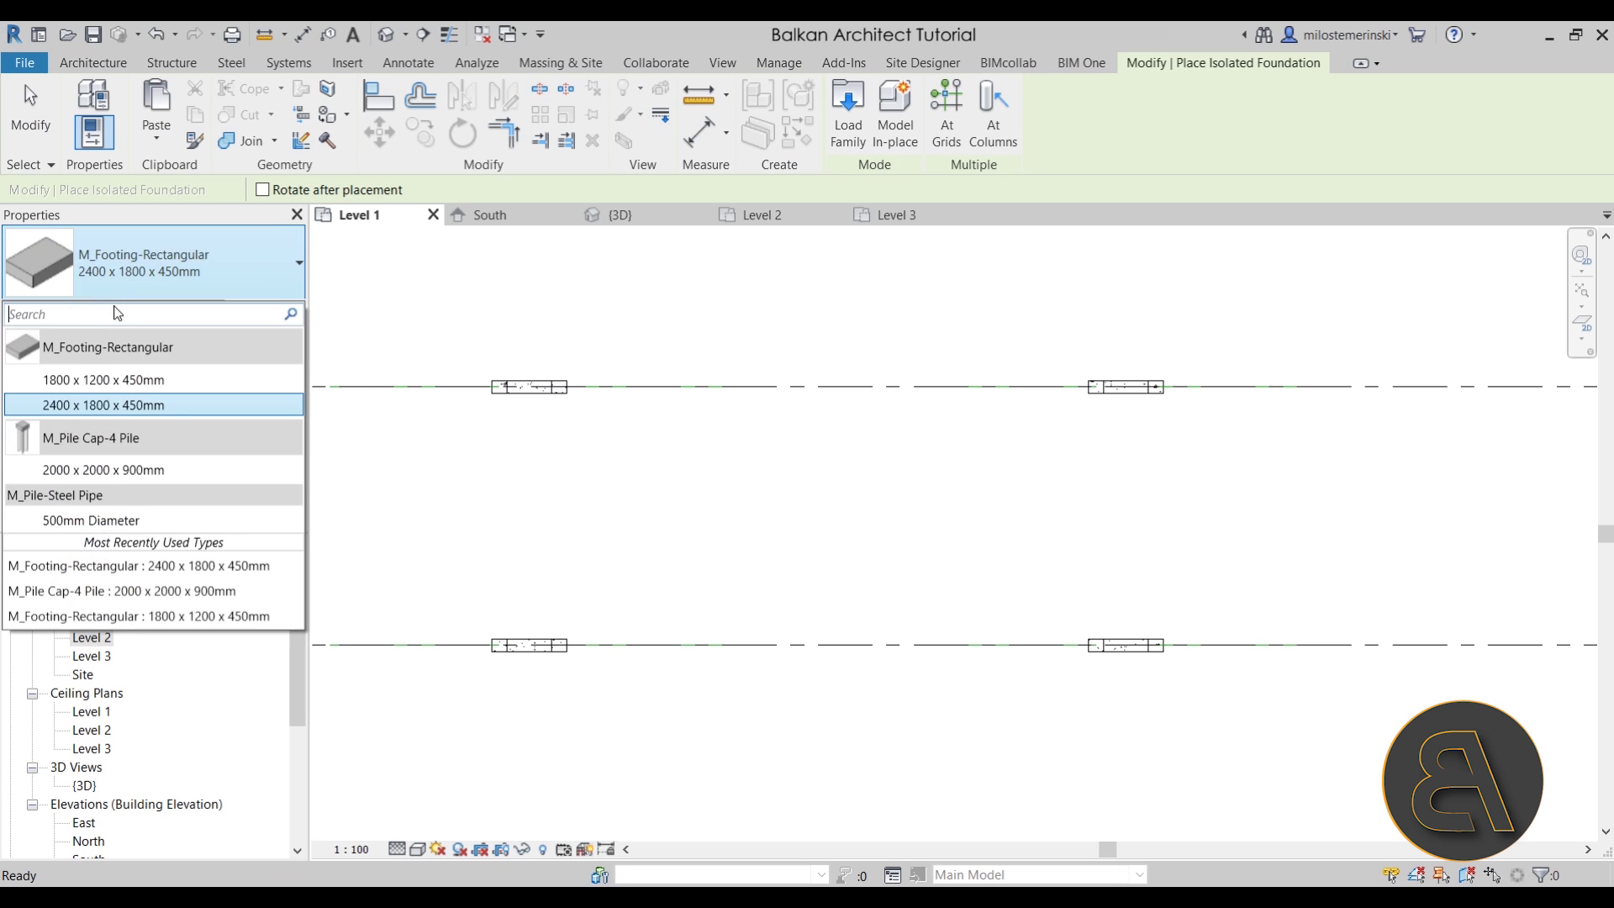
pyautogui.click(63, 408)
# - Place four rectangular footings on the two grid lines, one centered under each pair of slanted columns, and return to the 3D view
pyautogui.scroll(3, 532, 385)
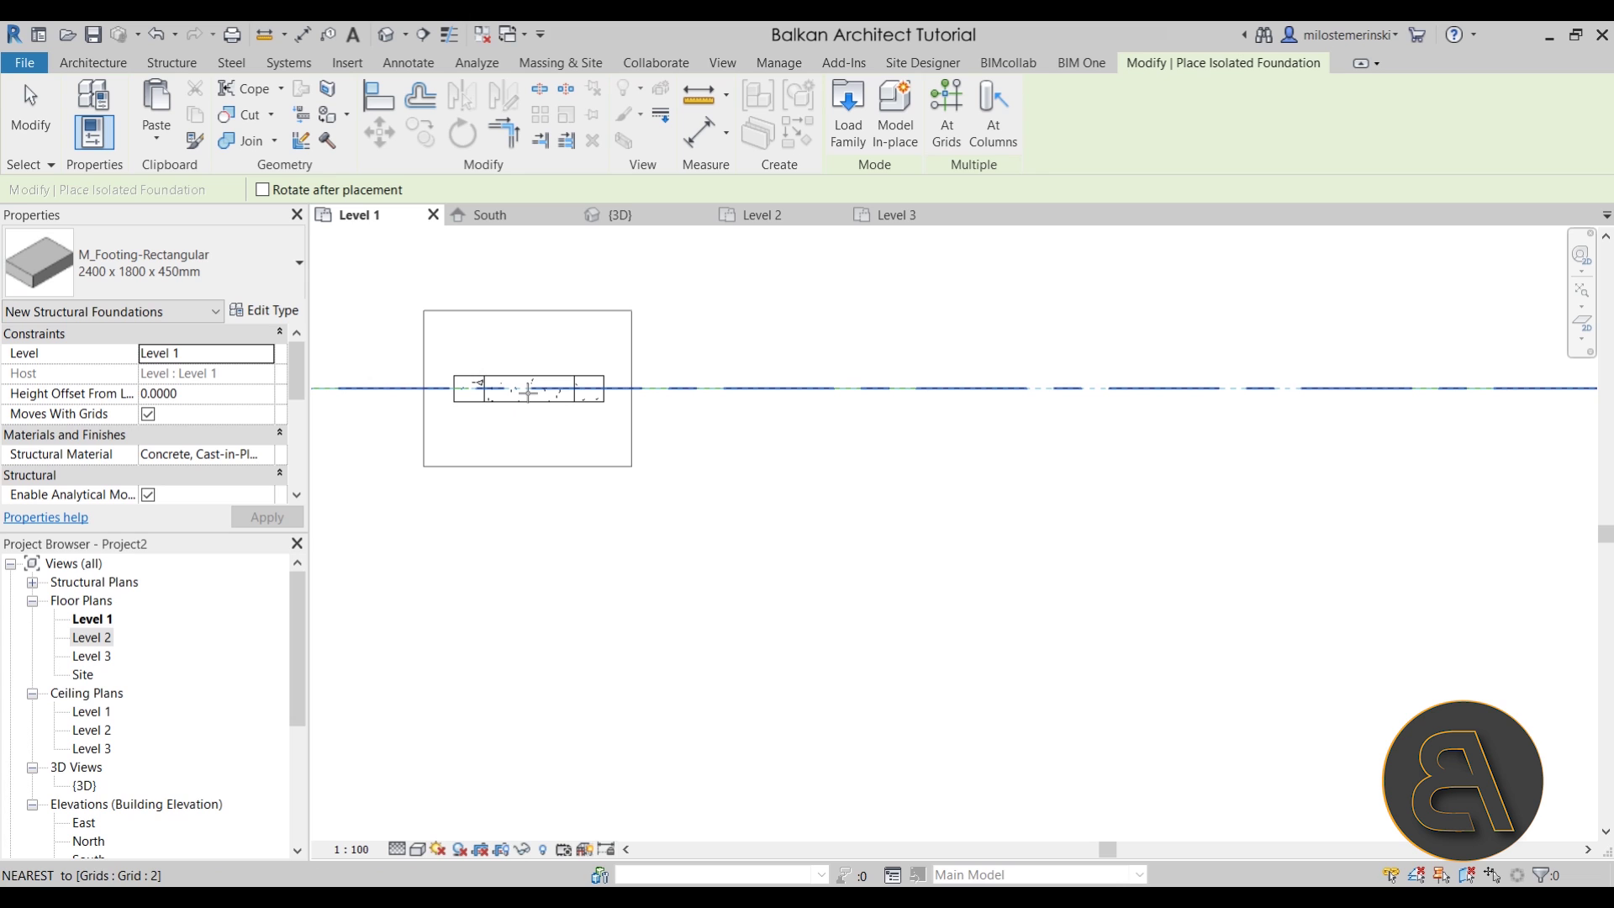
pyautogui.click(528, 390)
pyautogui.scroll(-3, 605, 533)
pyautogui.scroll(2, 580, 425)
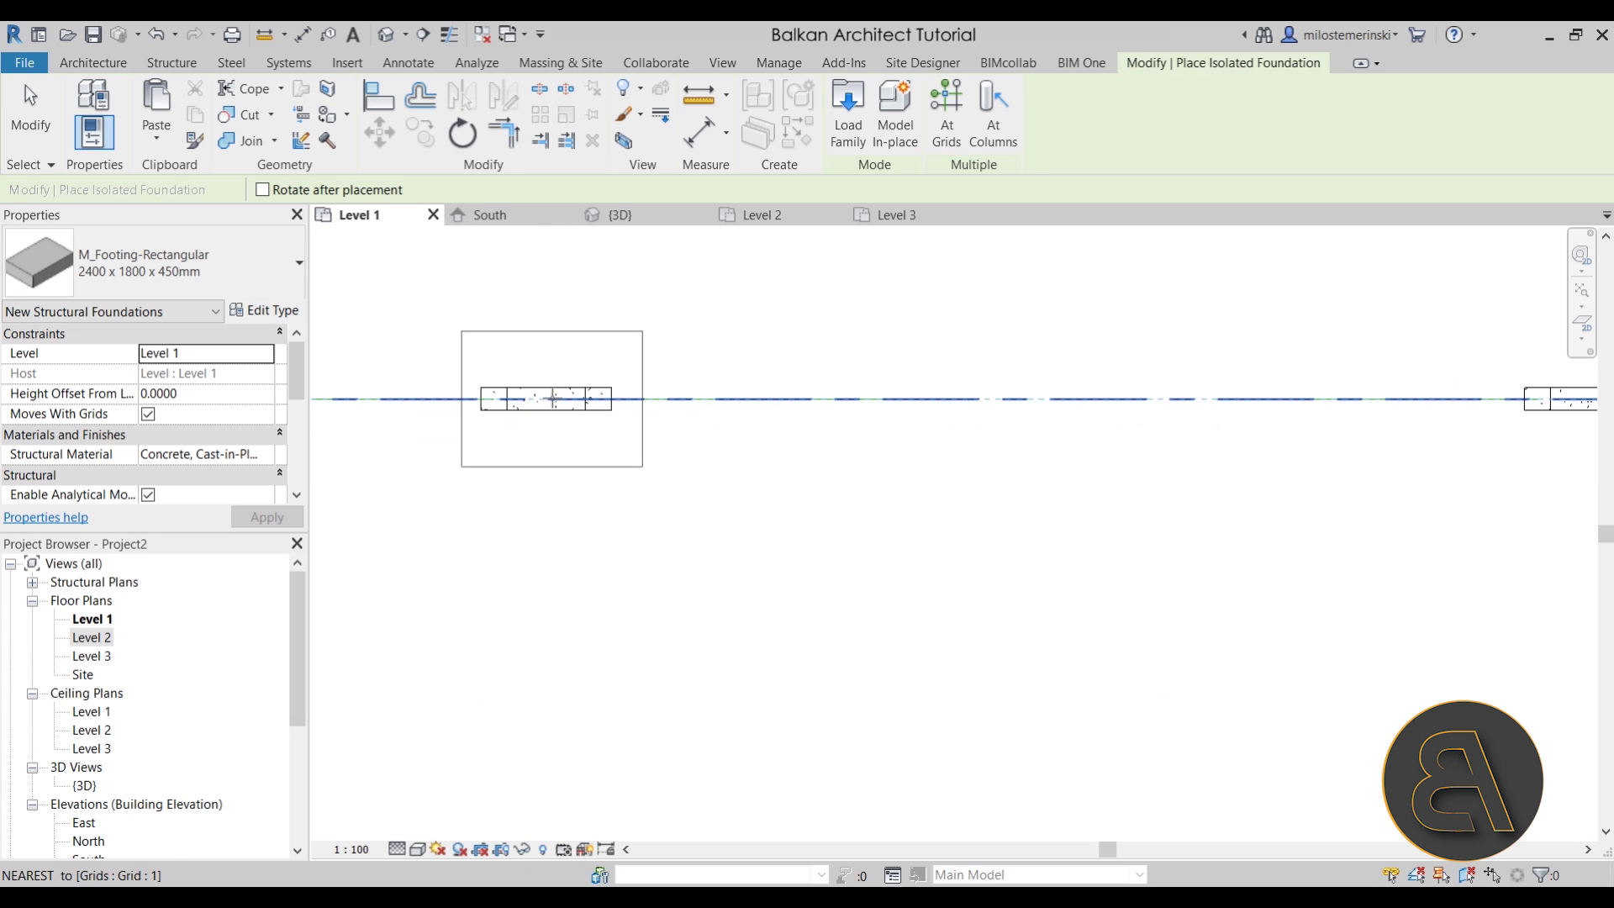
pyautogui.click(548, 398)
pyautogui.scroll(-3, 577, 421)
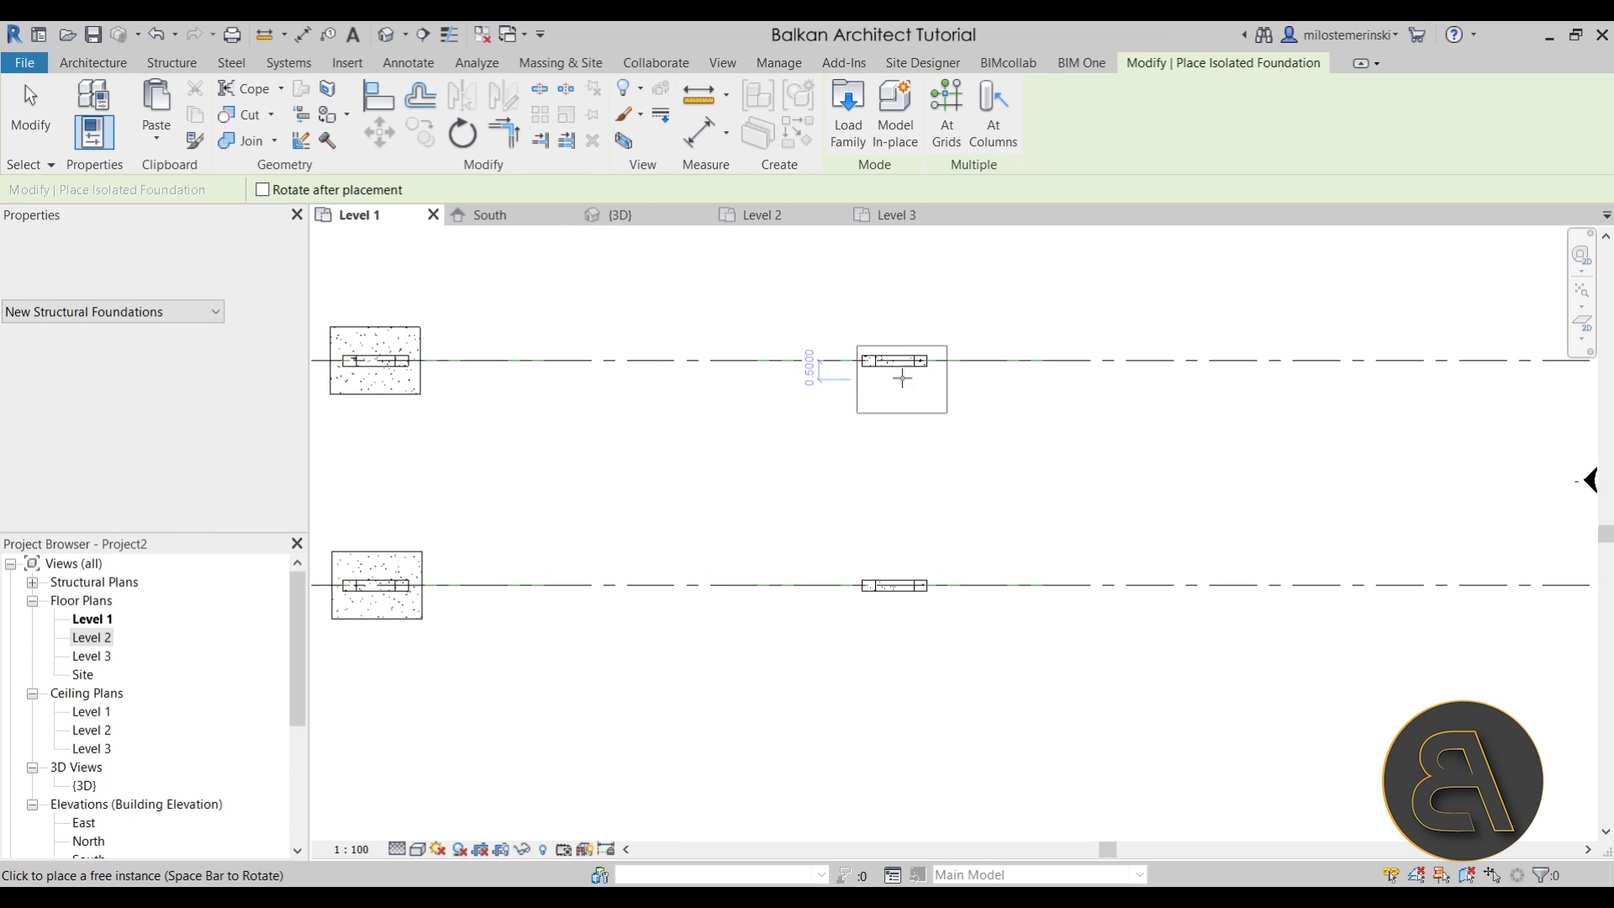
pyautogui.scroll(2, 900, 360)
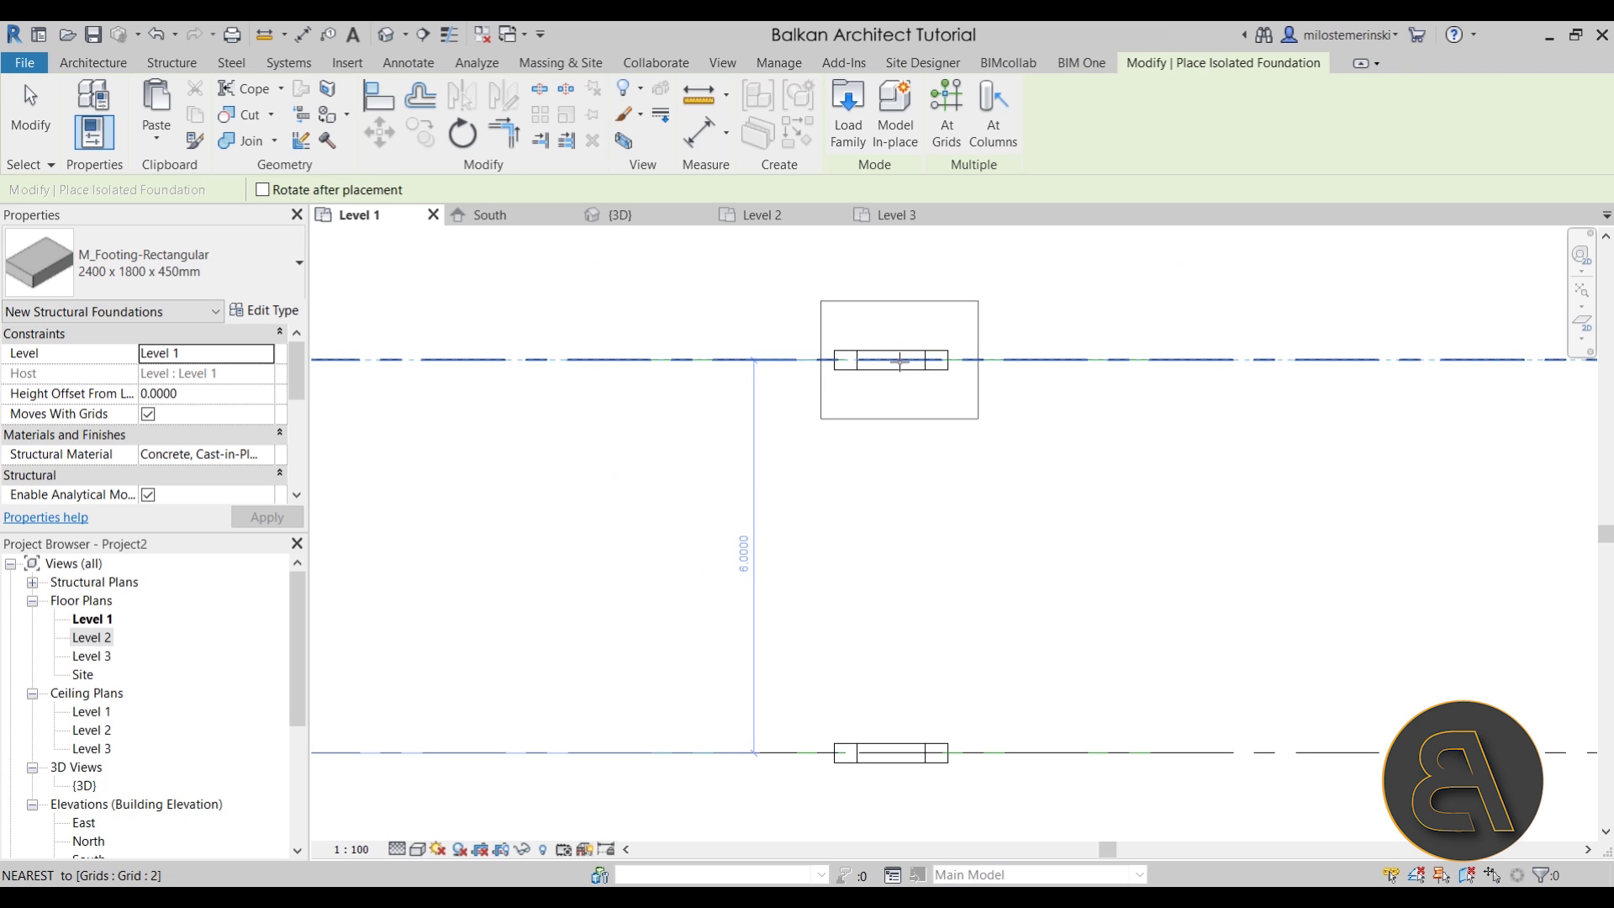
pyautogui.click(891, 360)
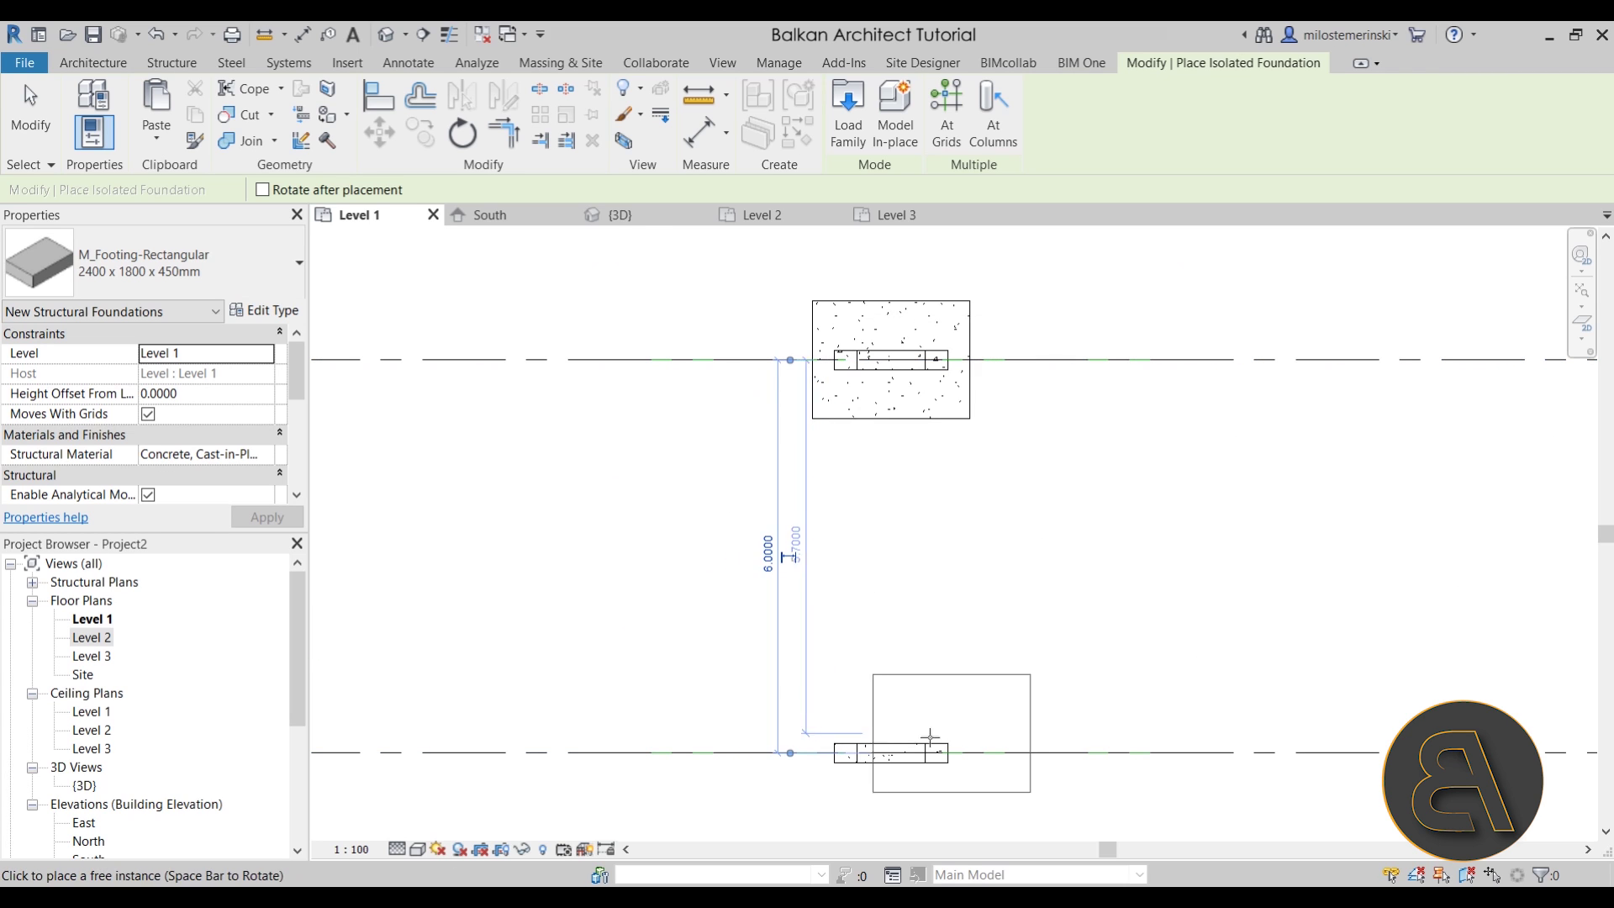
pyautogui.click(891, 754)
pyautogui.scroll(-4, 1009, 547)
pyautogui.press('Escape')
pyautogui.press('Escape')
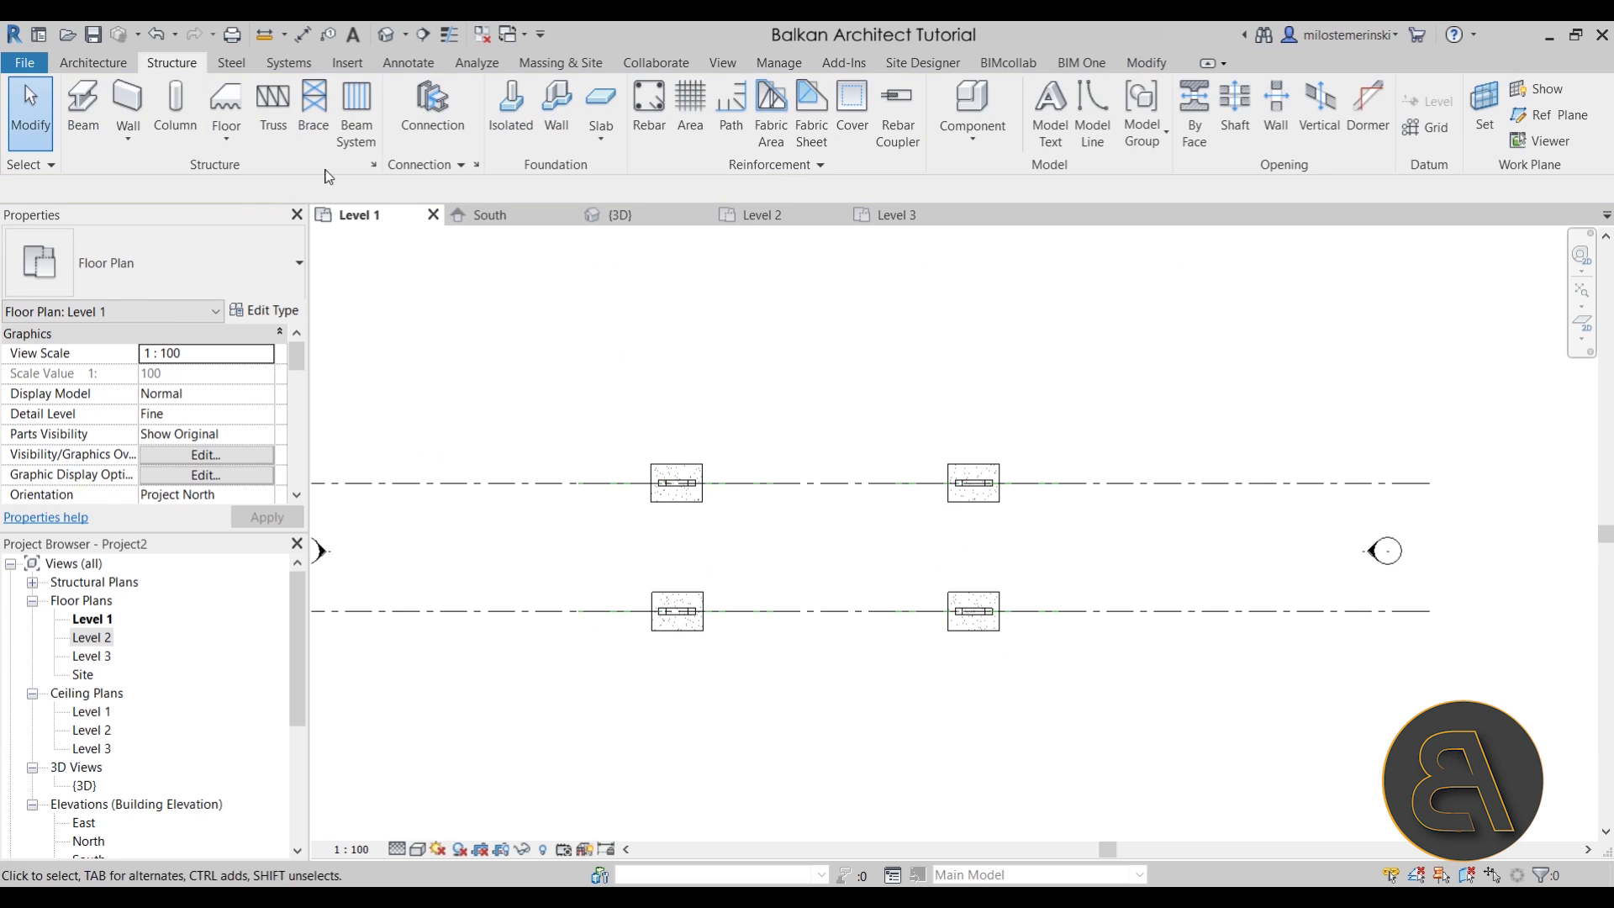
pyautogui.click(622, 215)
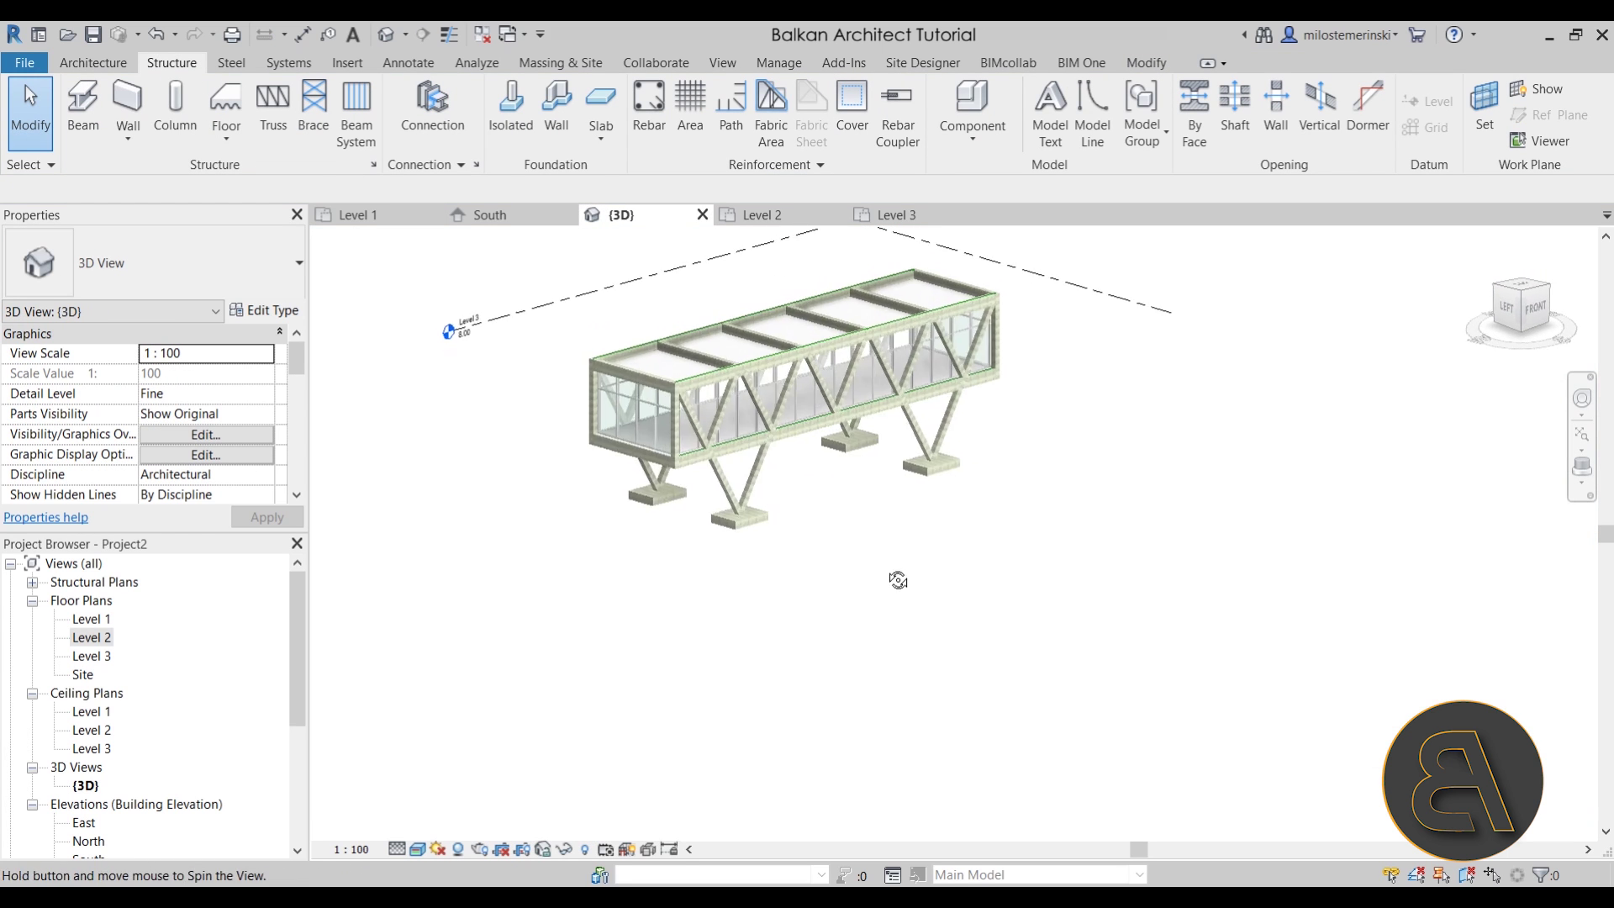
pyautogui.scroll(4, 855, 436)
pyautogui.scroll(-3, 855, 435)
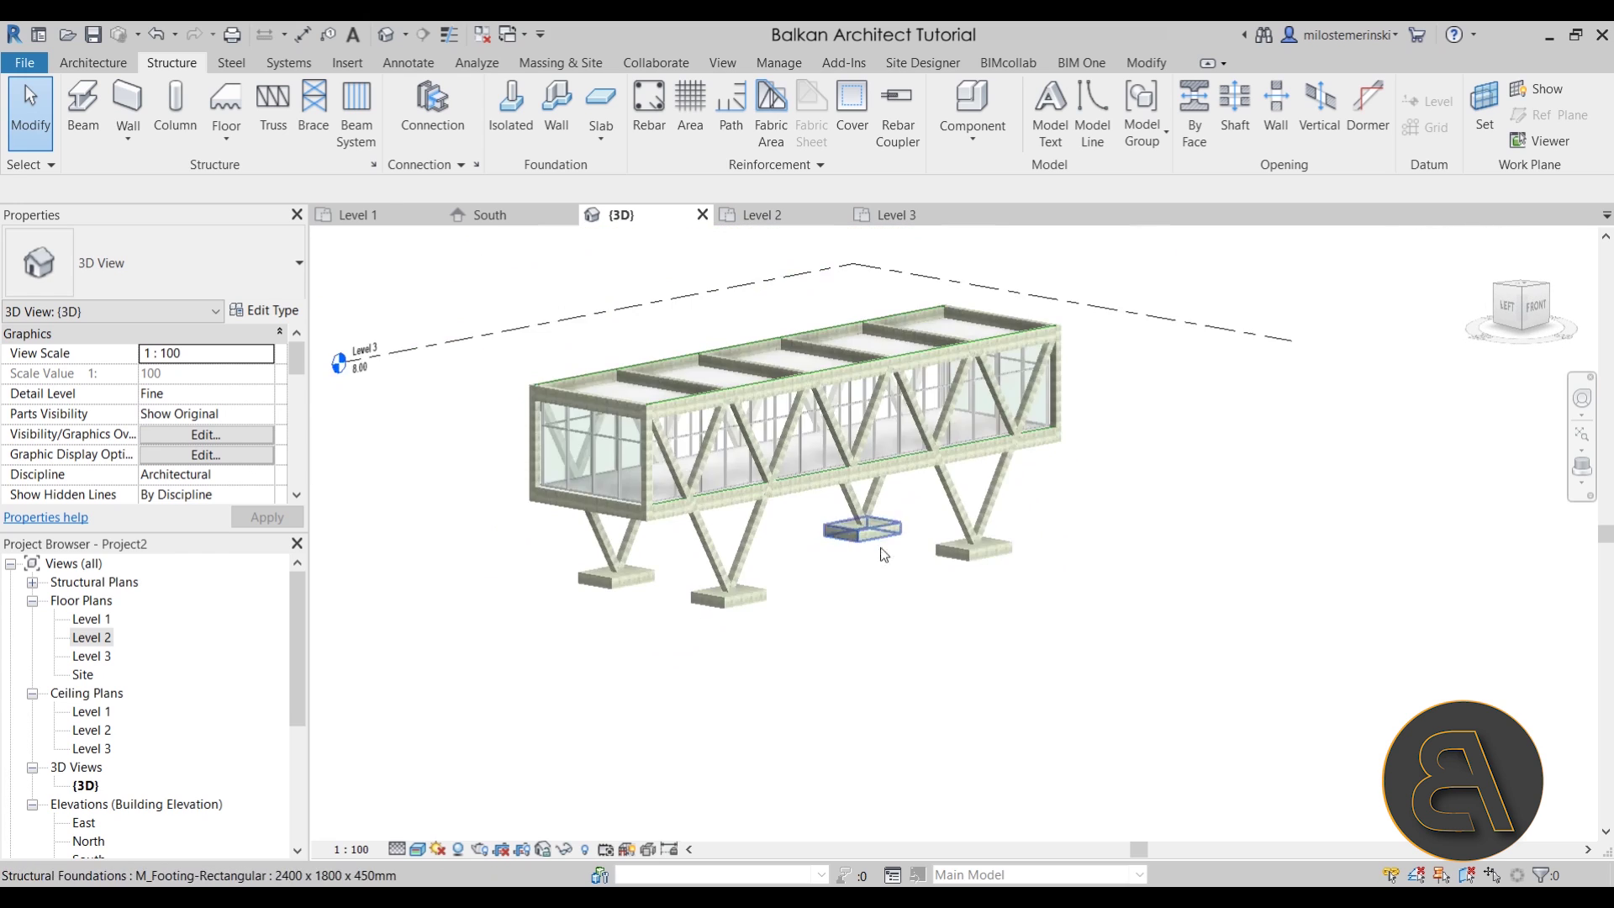
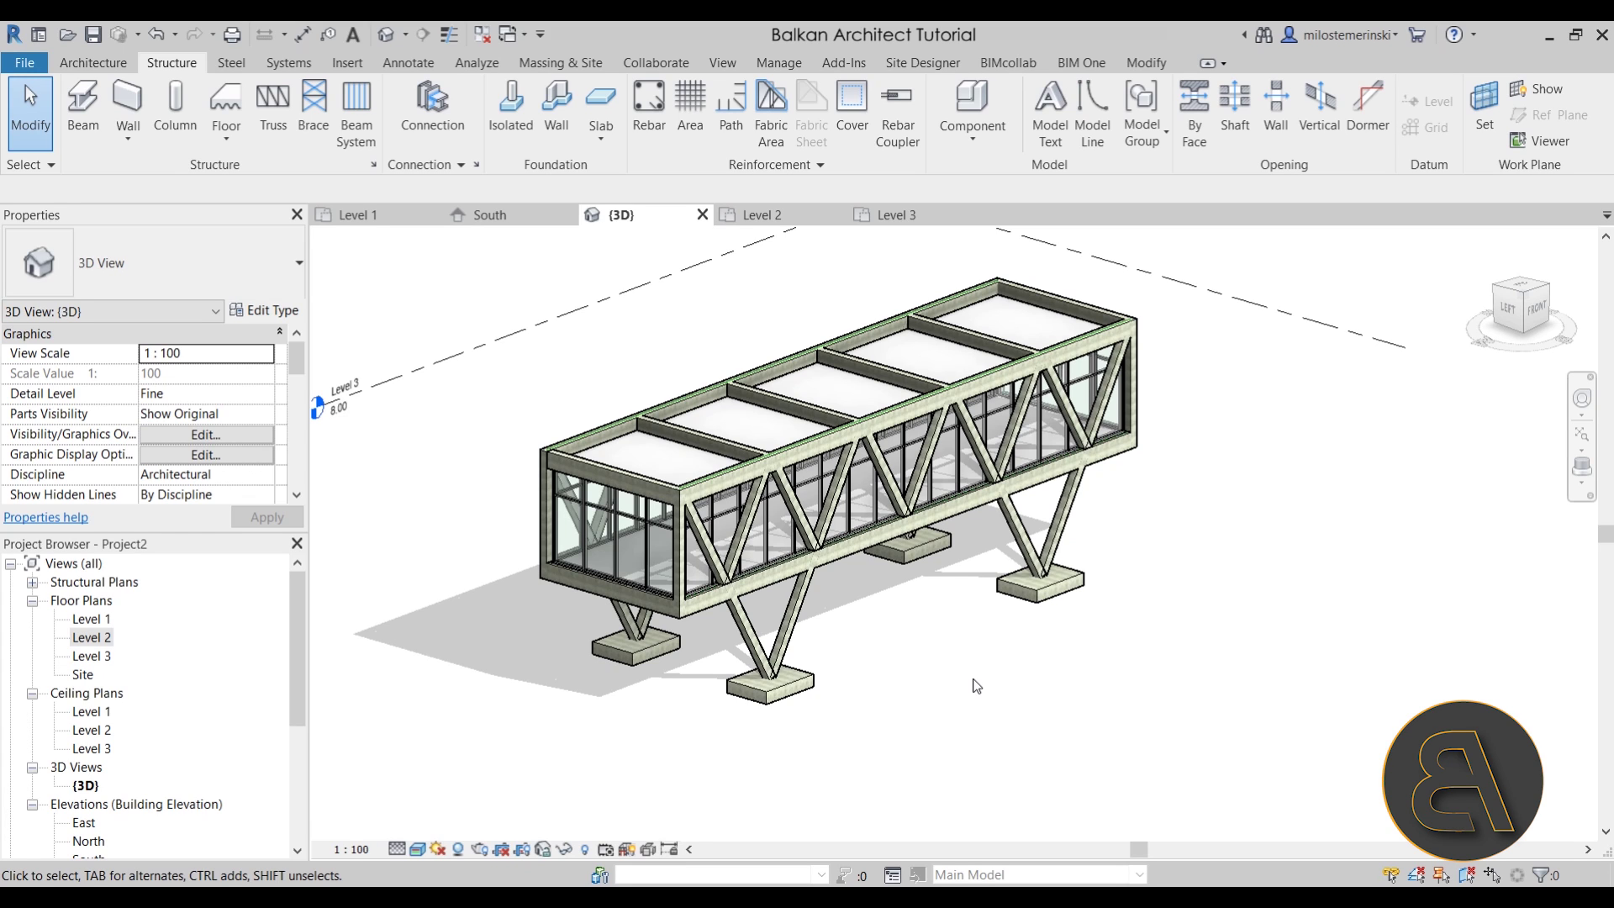
# - Try to reposition the end points of slanted 300 x 300mm truss columns in the 3D view, and undo the changes
pyautogui.scroll(4, 929, 433)
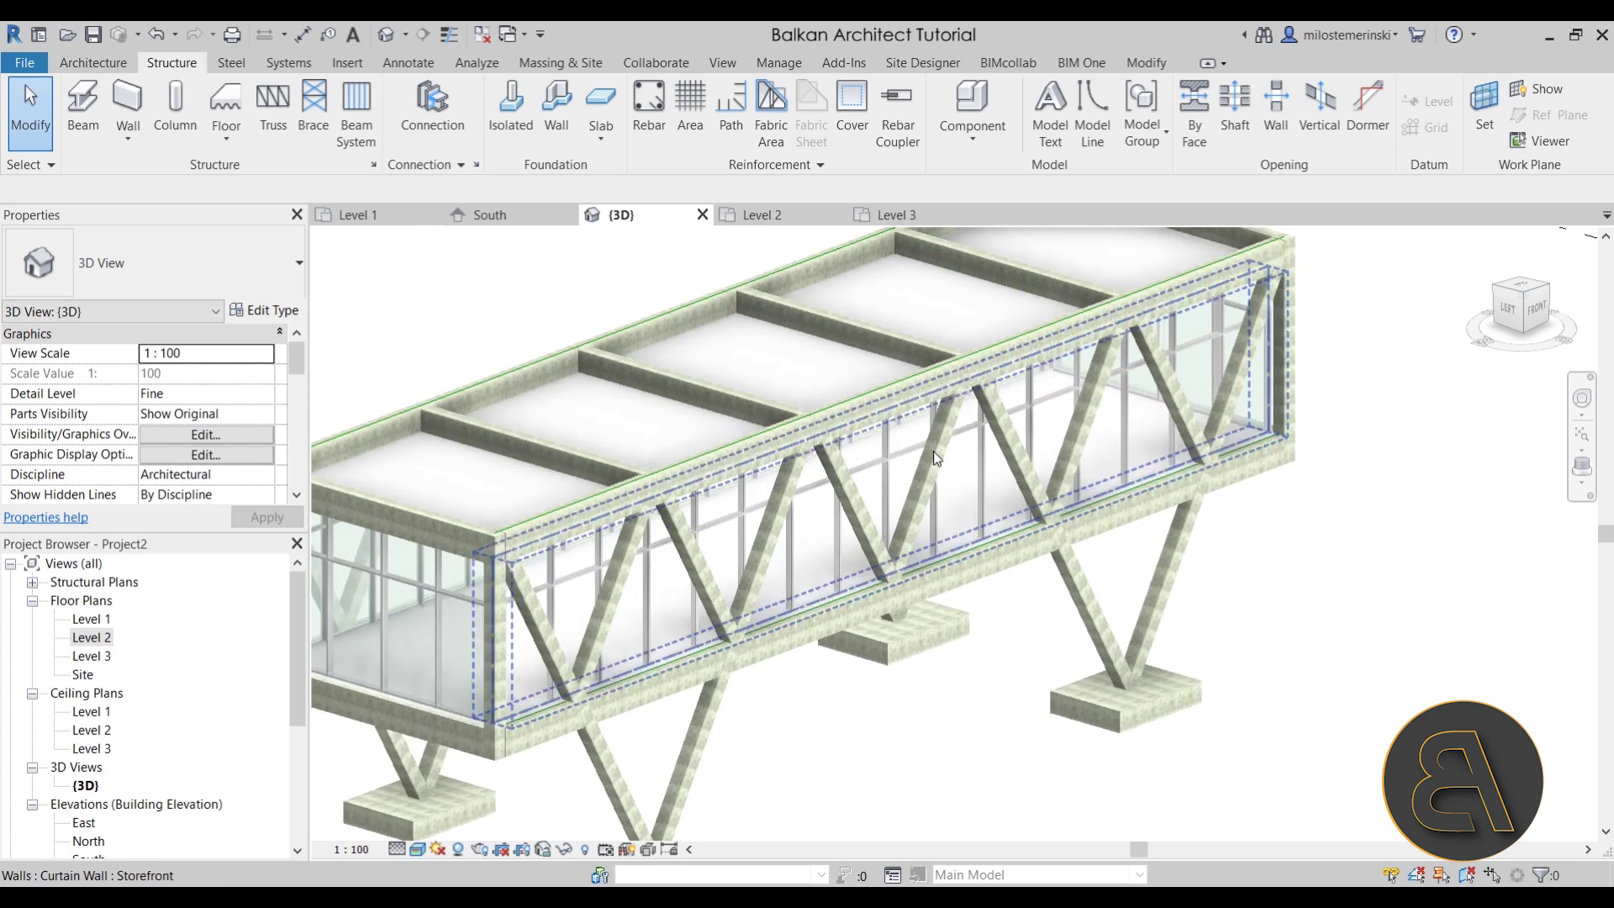
pyautogui.click(950, 409)
pyautogui.scroll(2, 950, 410)
pyautogui.moveTo(967, 360); pyautogui.dragTo(975, 333)
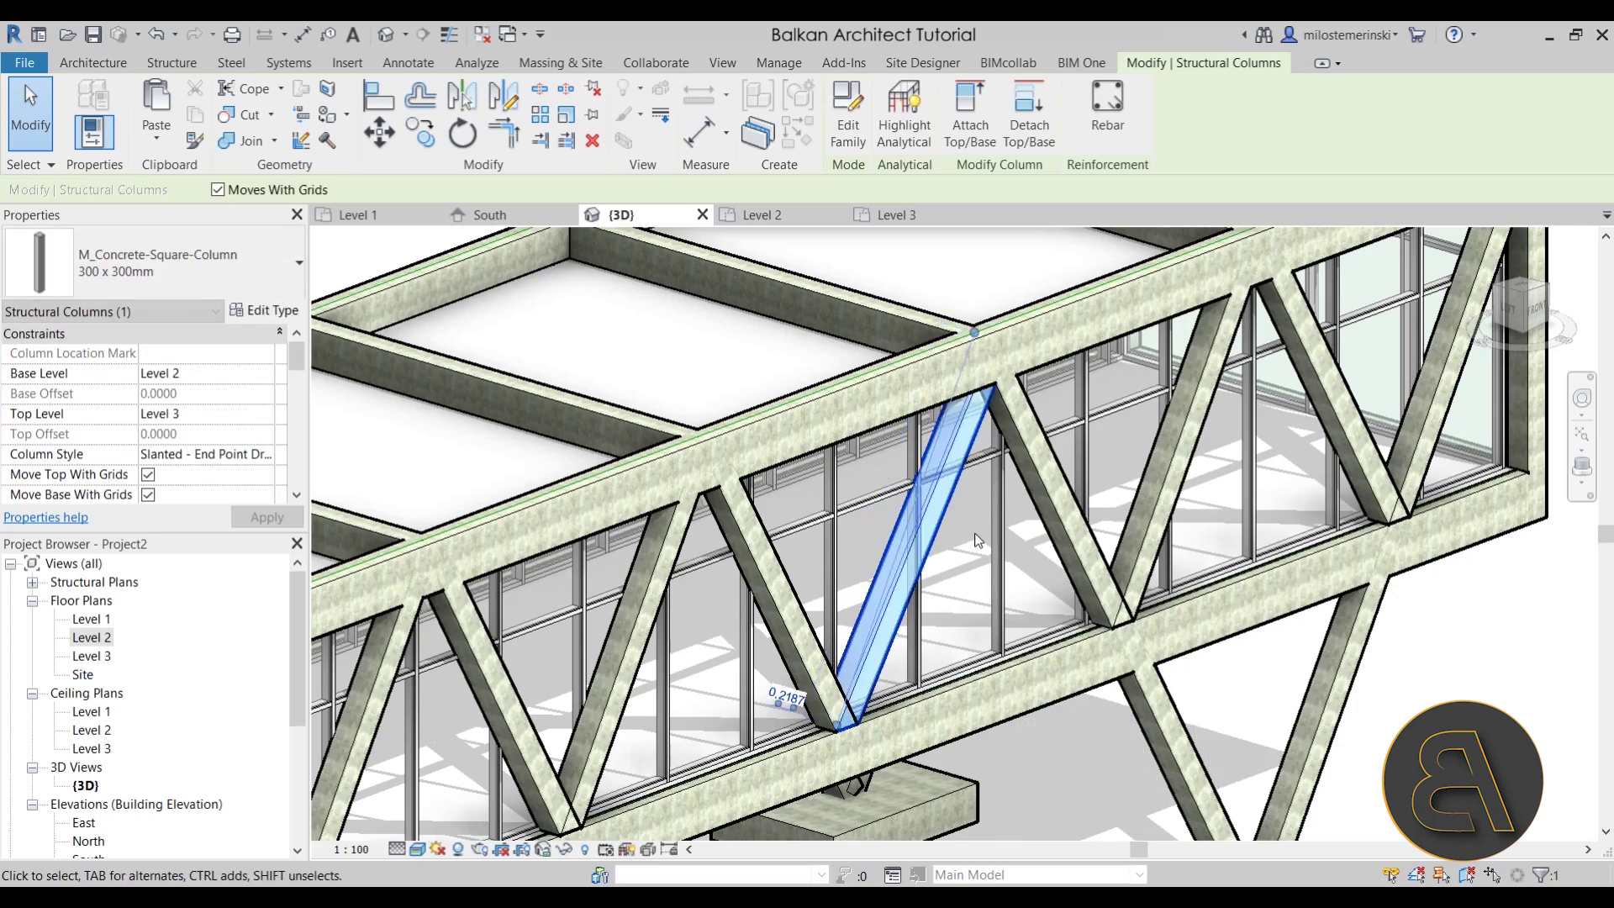
pyautogui.scroll(-3, 989, 565)
pyautogui.keyDown('shift'); pyautogui.moveTo(990, 565); pyautogui.dragTo(964, 437, button='middle'); pyautogui.keyUp('shift')
pyautogui.moveTo(991, 442); pyautogui.dragTo(992, 403)
pyautogui.click(992, 403)
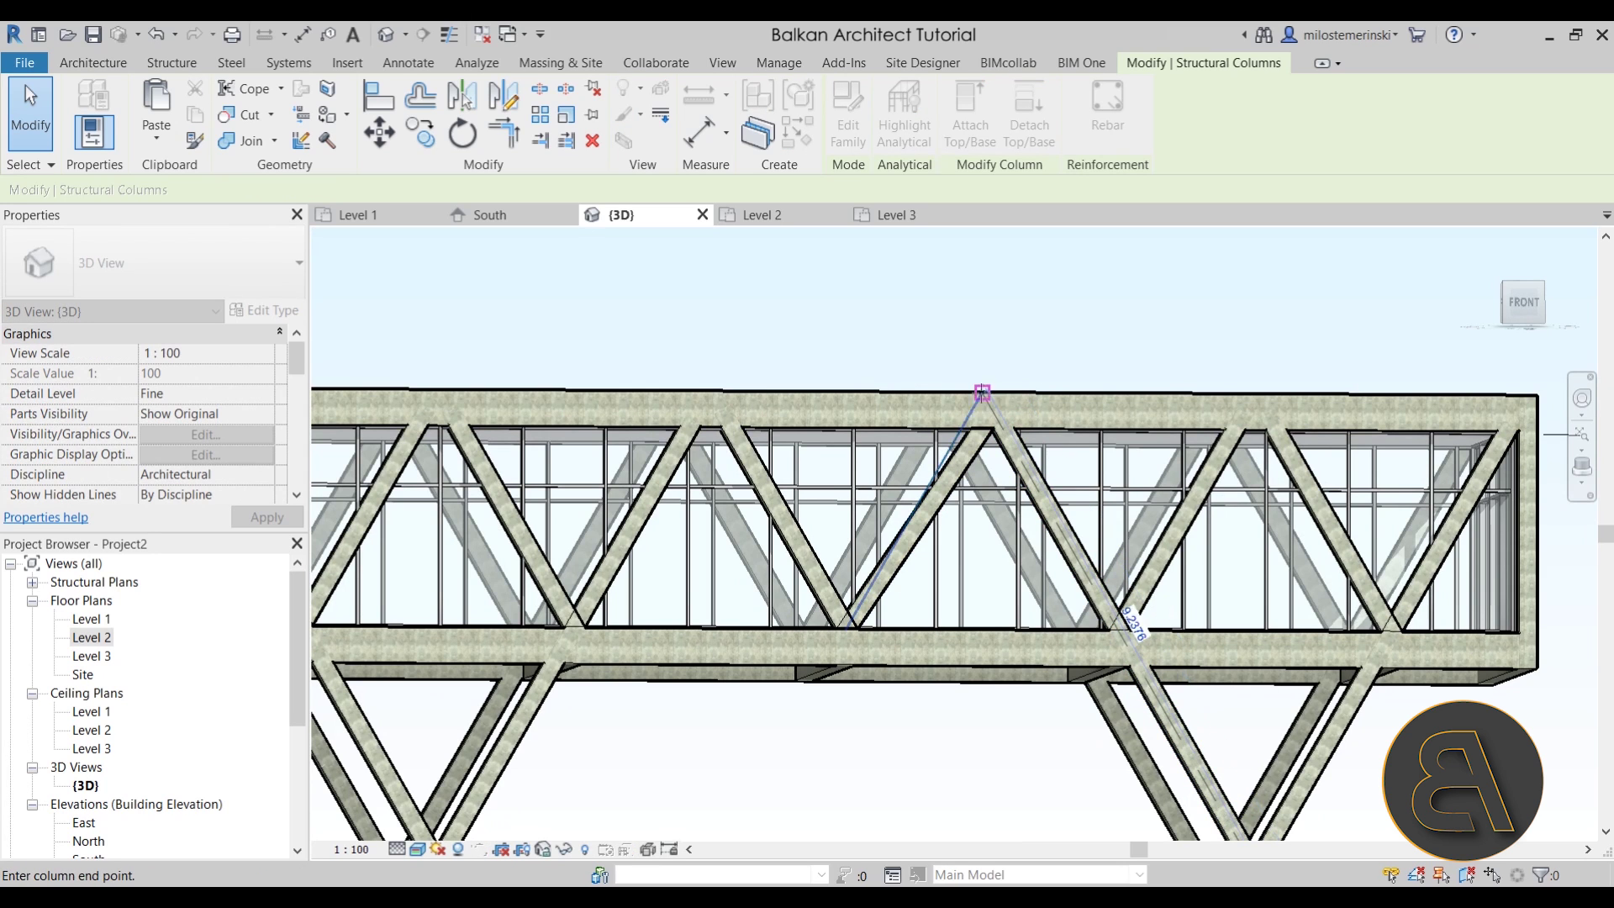
pyautogui.scroll(-1, 845, 342)
pyautogui.scroll(-2, 845, 342)
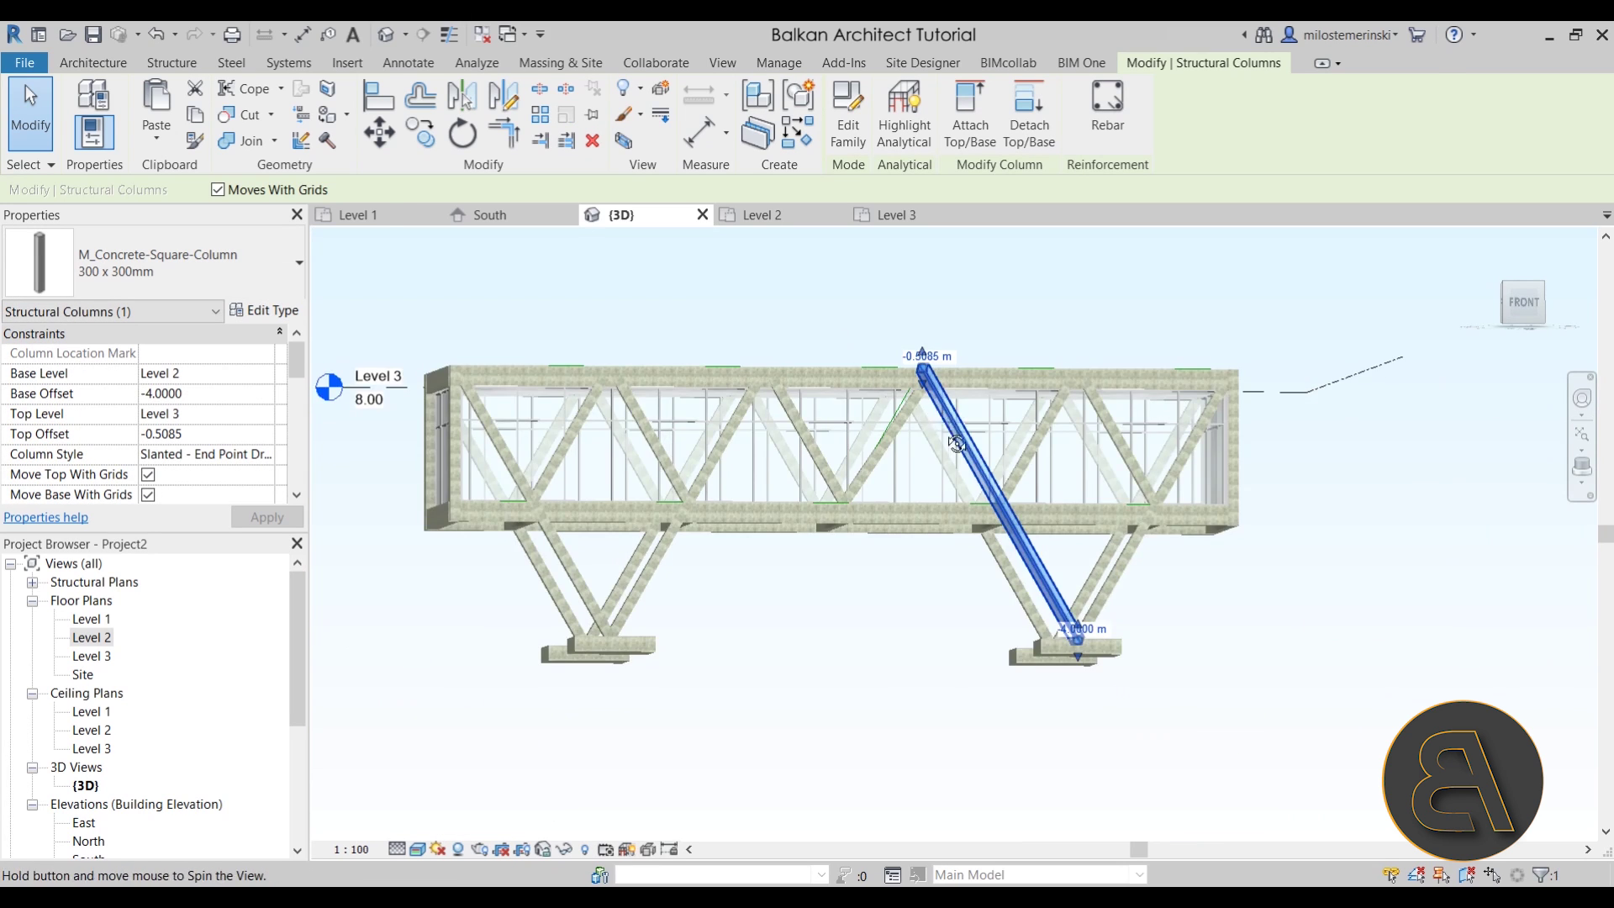
pyautogui.keyDown('shift'); pyautogui.moveTo(844, 342); pyautogui.dragTo(978, 523, button='middle'); pyautogui.keyUp('shift')
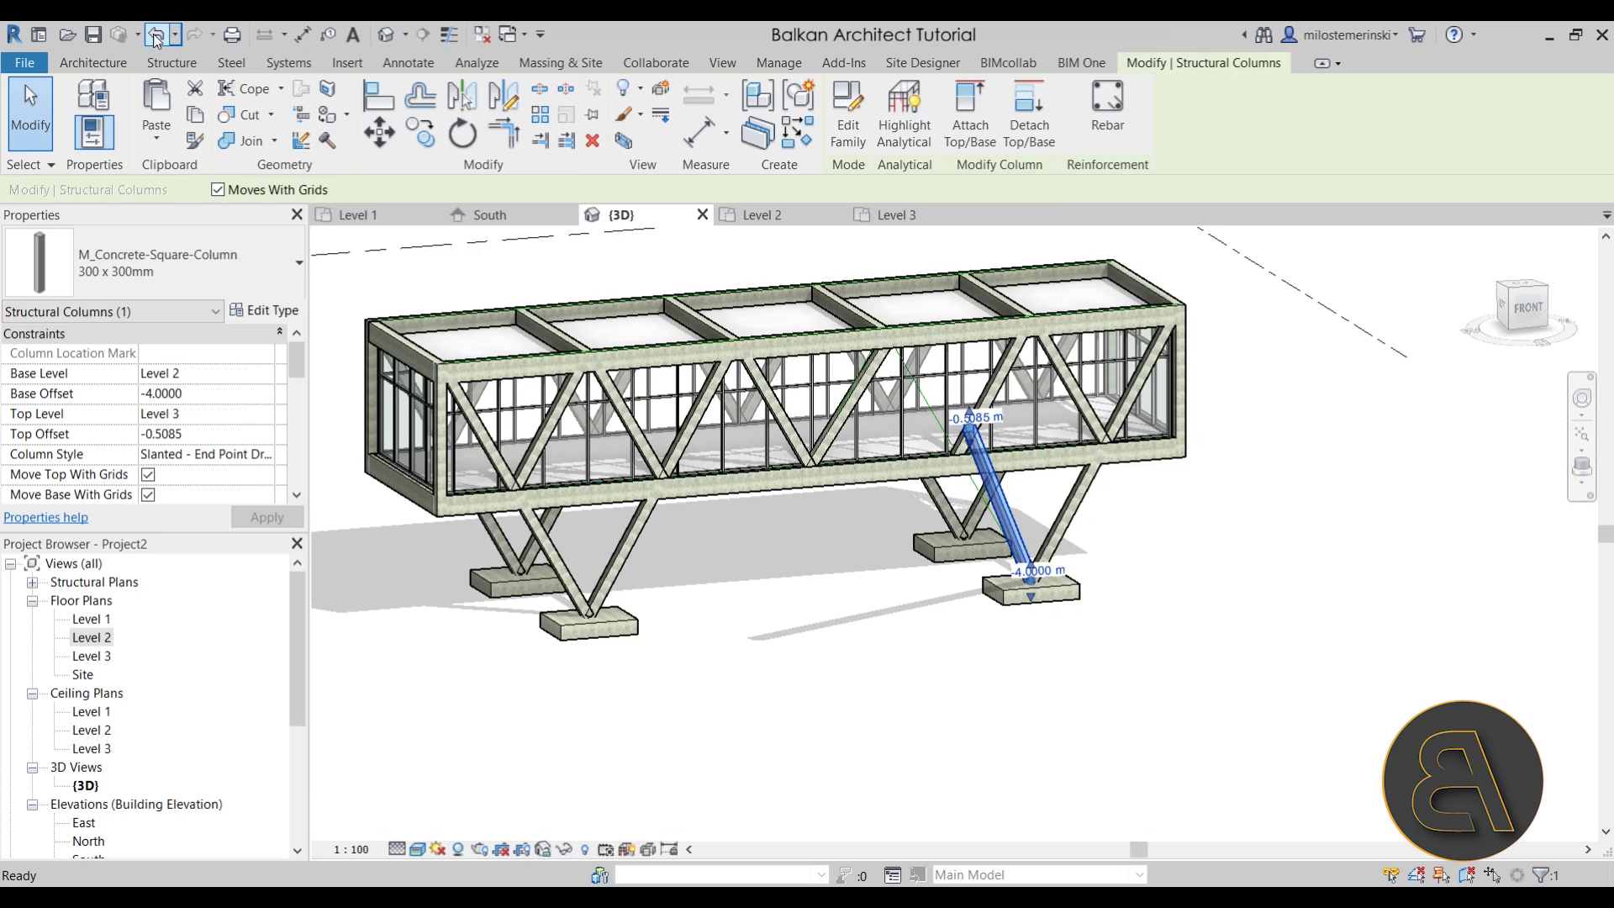
pyautogui.press('Escape')
pyautogui.scroll(3, 811, 449)
pyautogui.scroll(-3, 811, 450)
pyautogui.scroll(-2, 811, 450)
pyautogui.keyDown('shift'); pyautogui.moveTo(811, 449); pyautogui.dragTo(835, 547, button='middle'); pyautogui.keyUp('shift')
pyautogui.scroll(3, 800, 542)
pyautogui.scroll(-3, 800, 537)
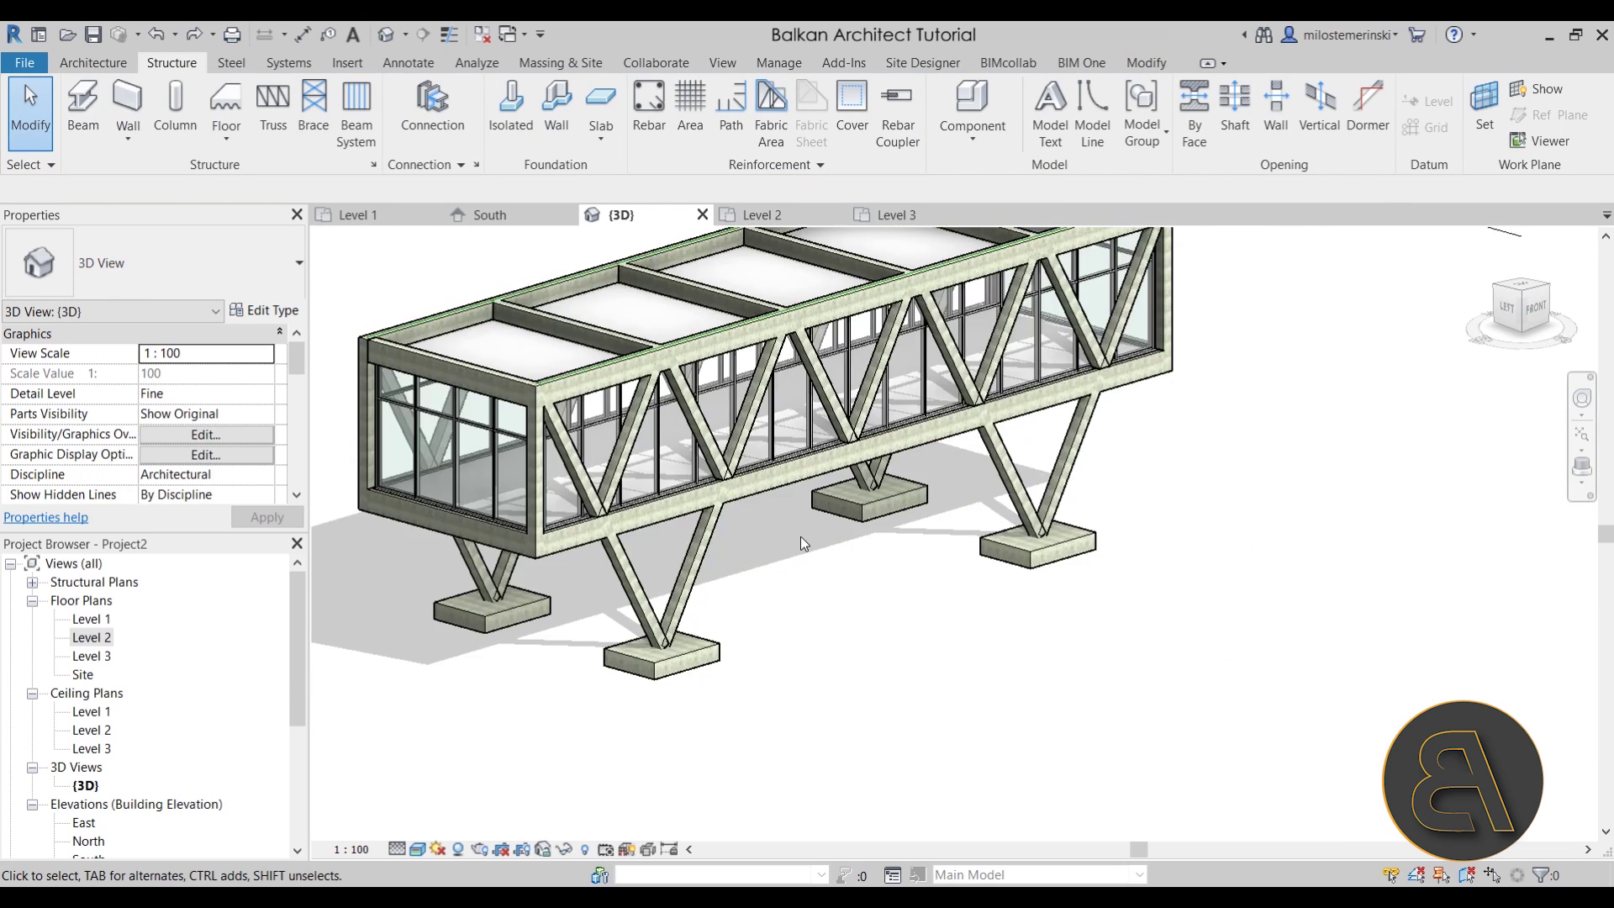